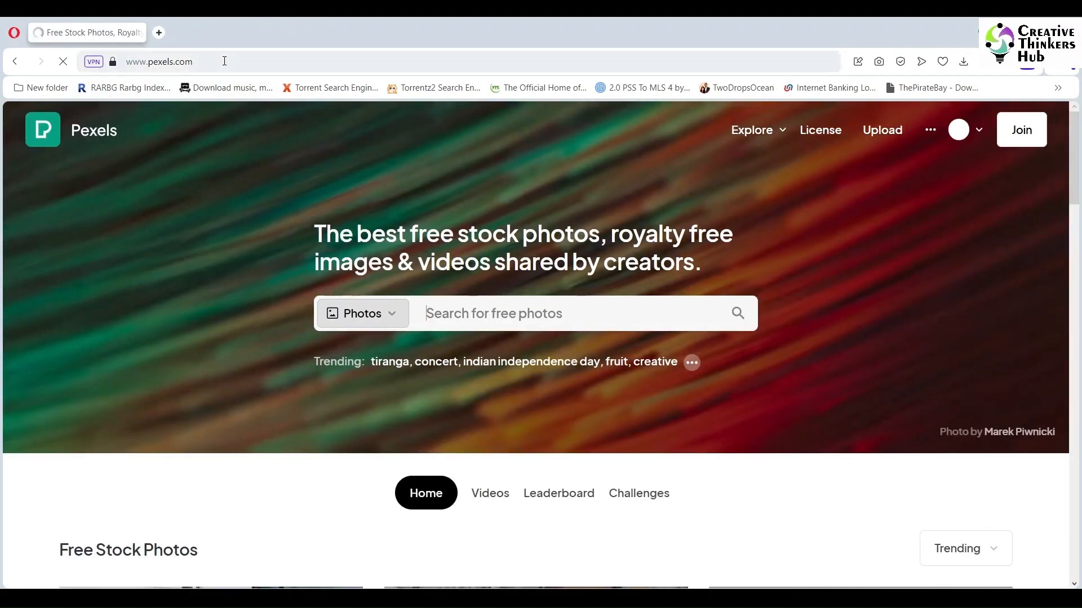
- Search Pexels photos for "sad child looking into the camera"
left_click(561, 316)
type("sa")
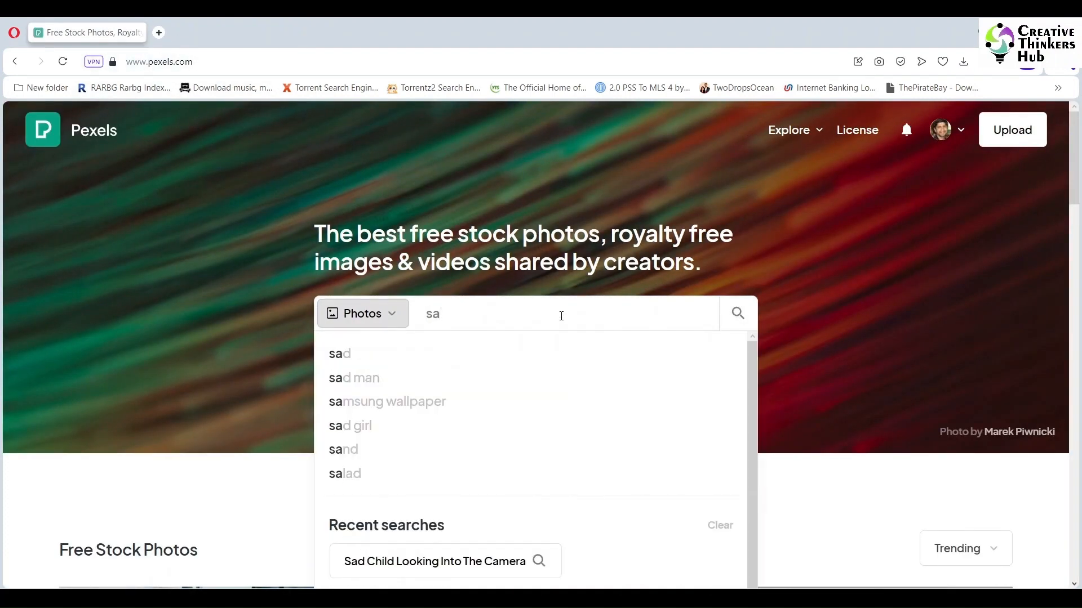
type("d child")
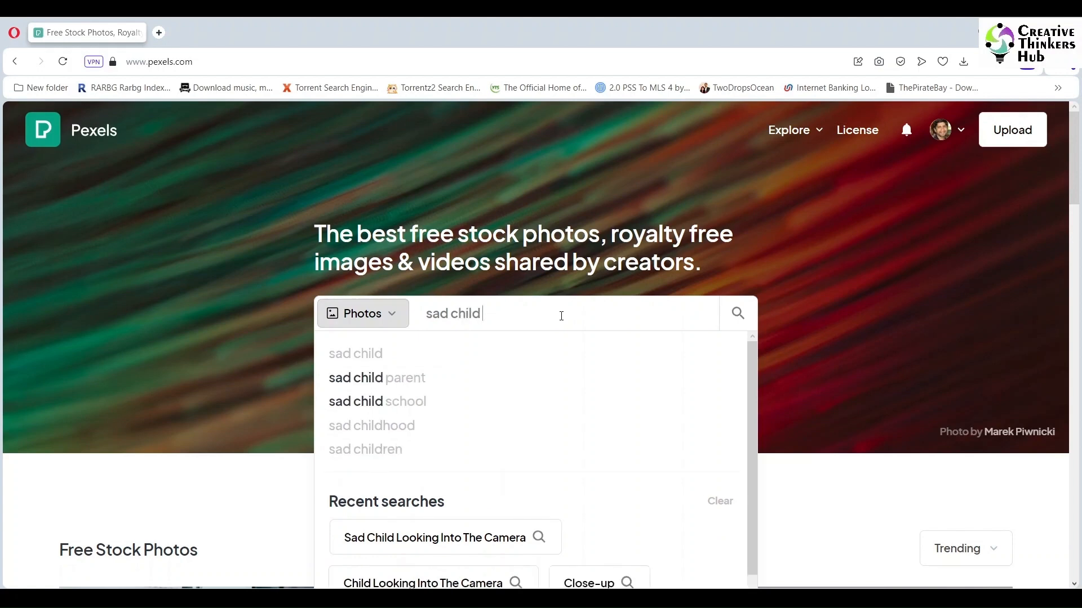
type(" looking into the camera")
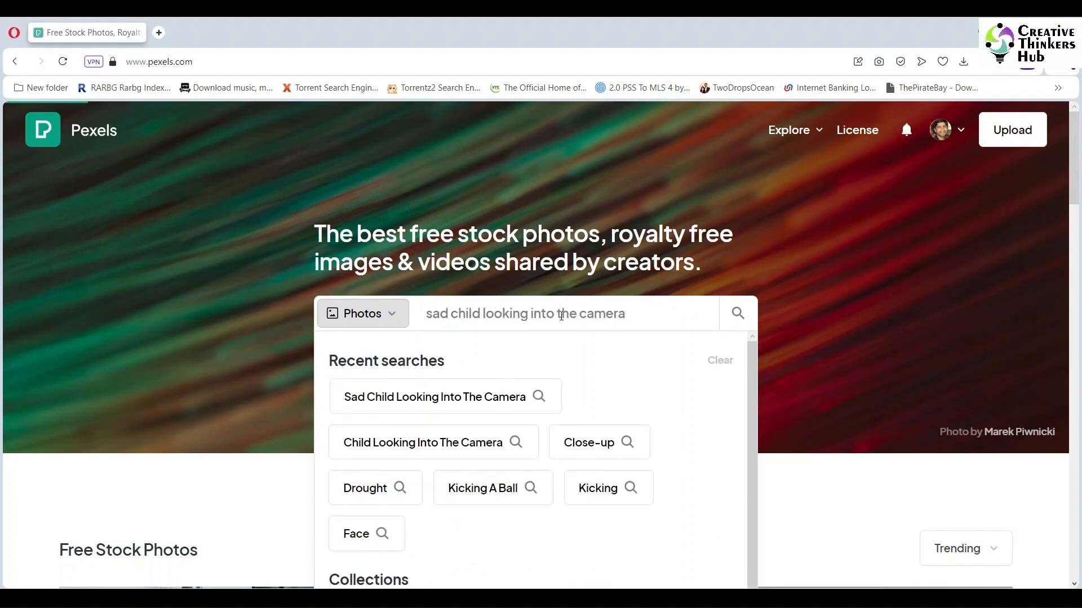
key("Return")
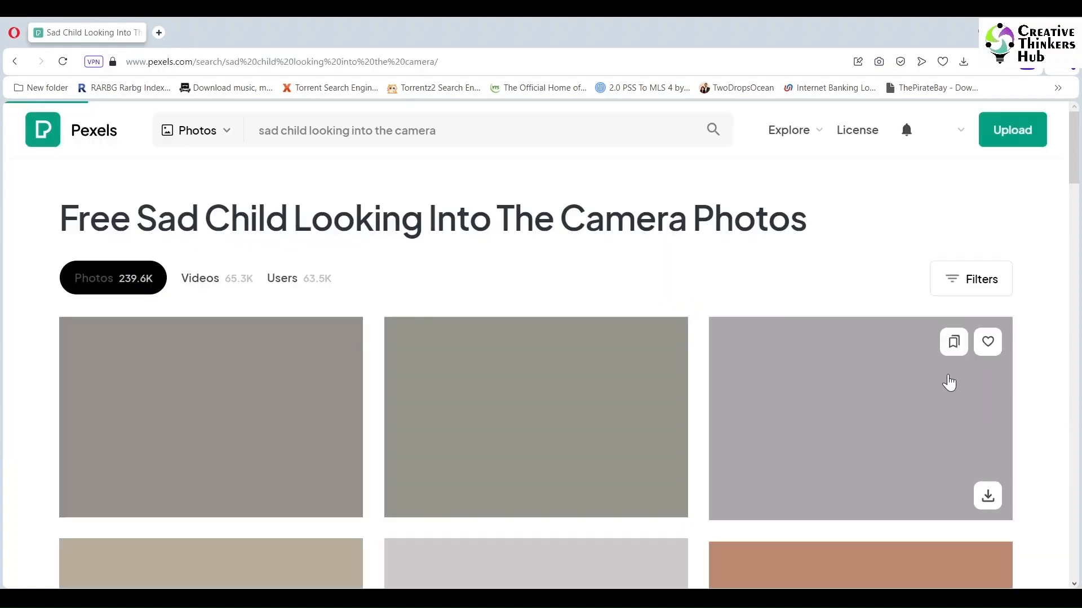
- Open the photo of the girl in the floral dress resting her cheek on her hand and download it
scroll(1057, 408, "down", 7)
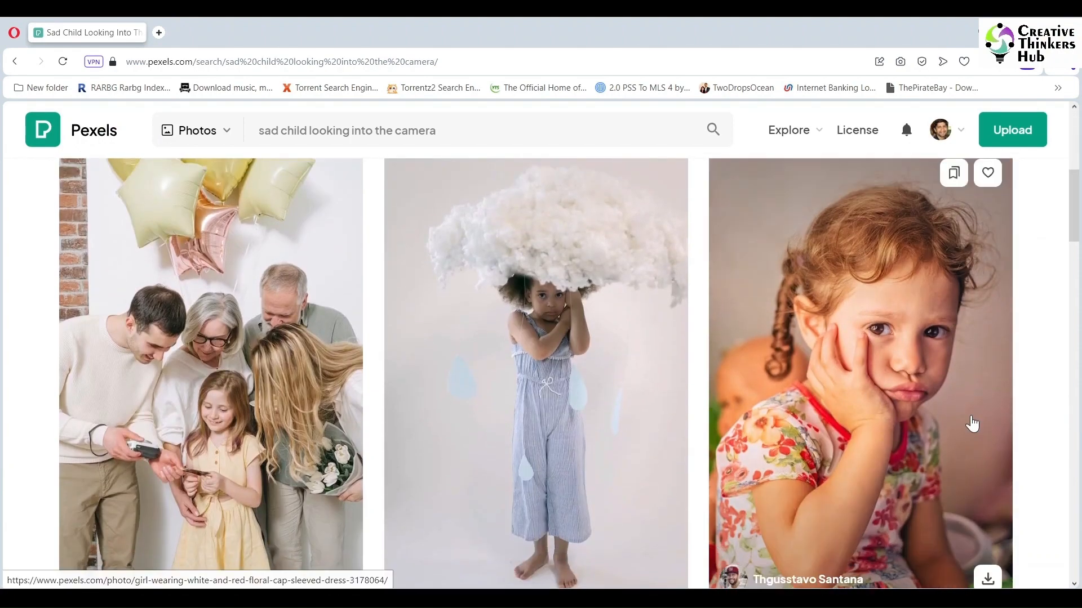
left_click(905, 404)
left_click(837, 161)
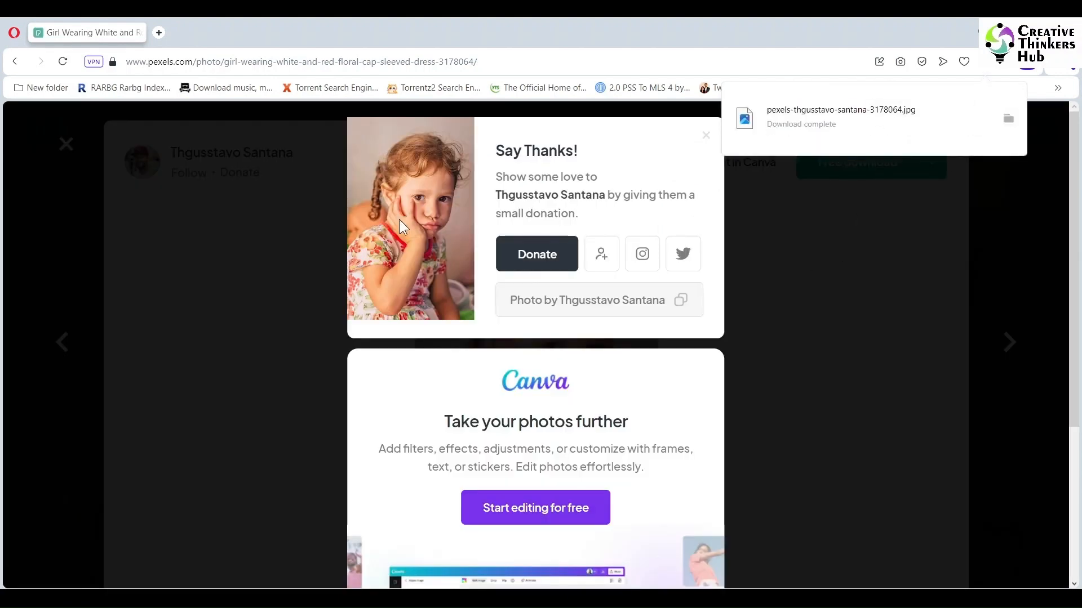
left_click(212, 38)
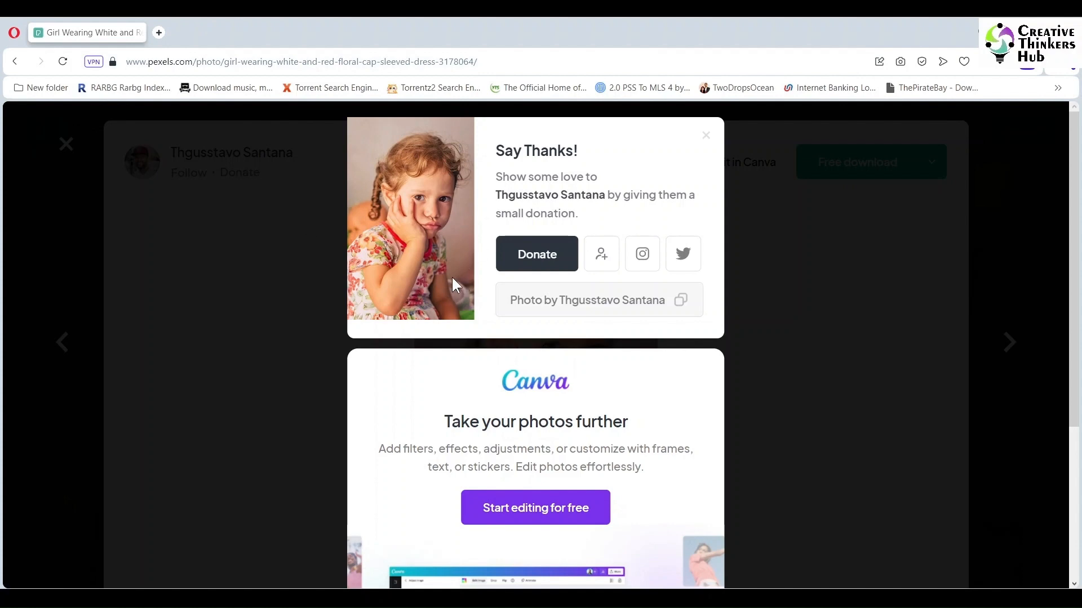
left_click(158, 33)
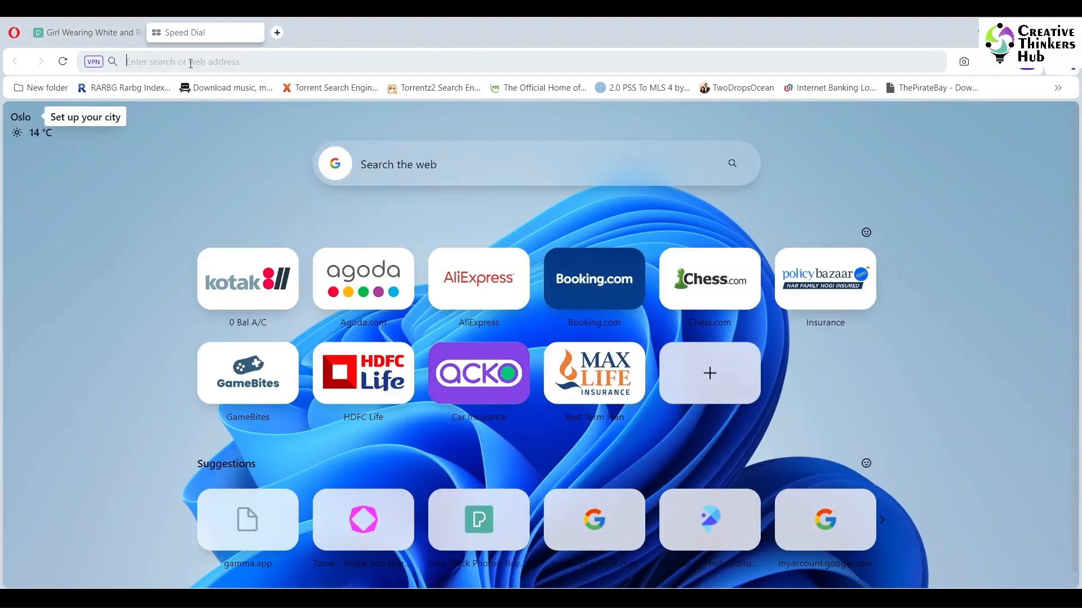
type("www.")
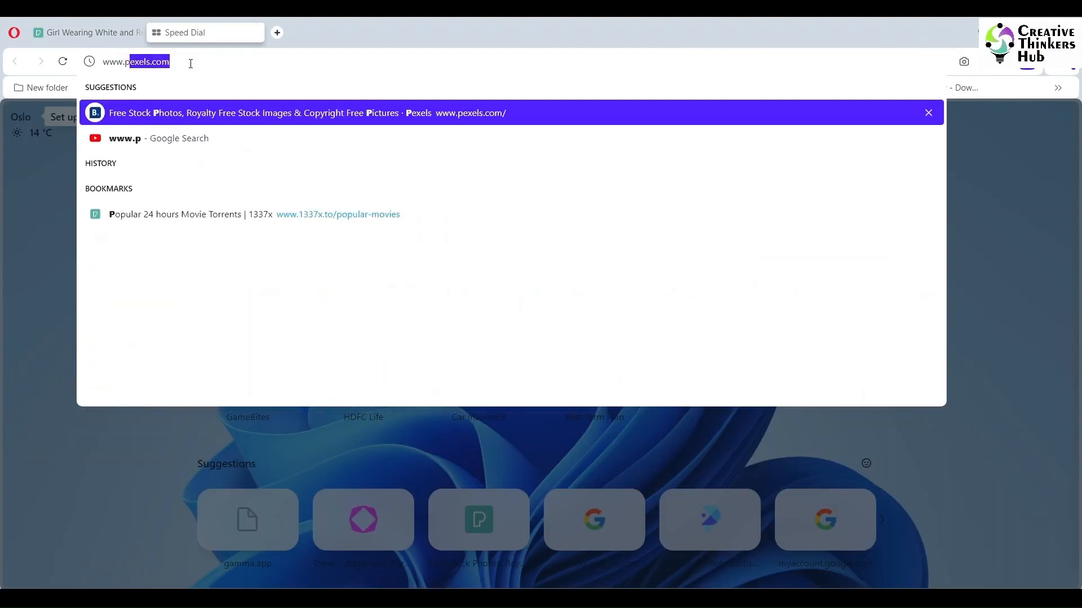
type("picwish.com")
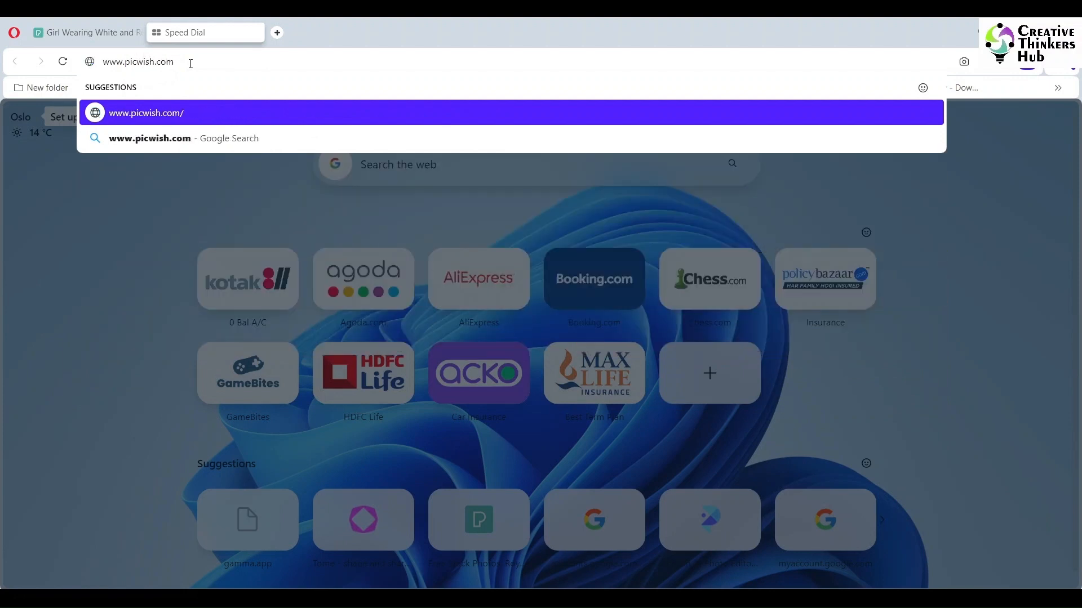
key("Return")
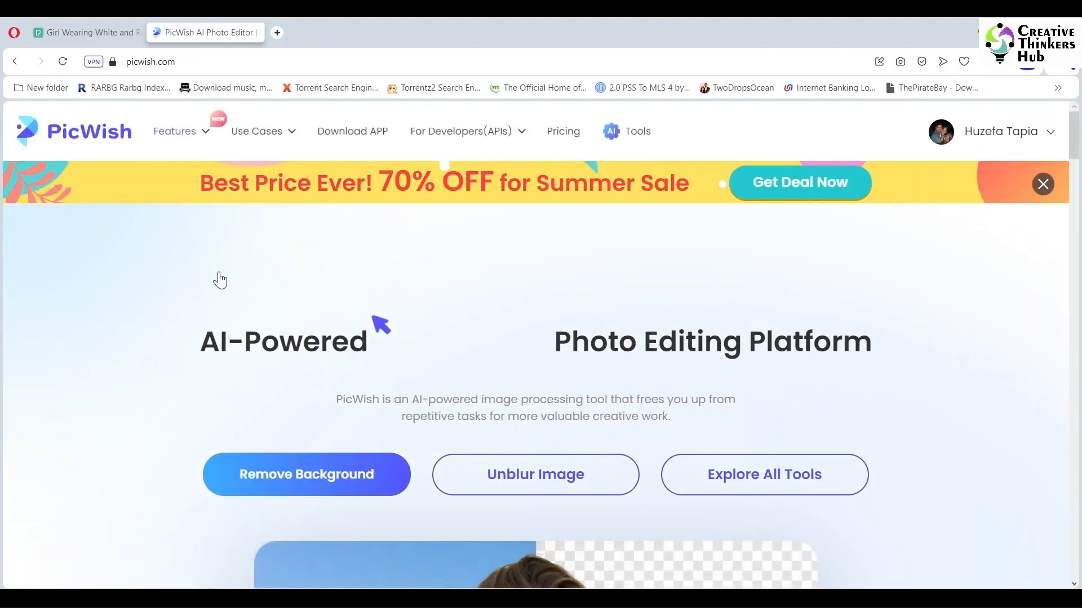
- Upload the downloaded girl photo to PicWish's background remover
left_click(304, 482)
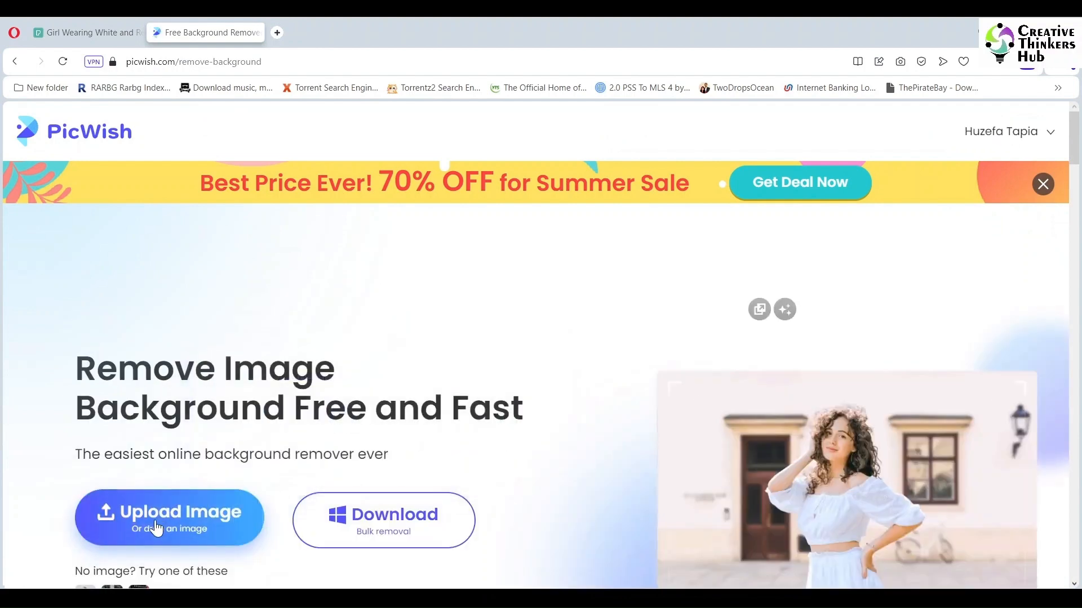
left_click(157, 528)
left_click(144, 323)
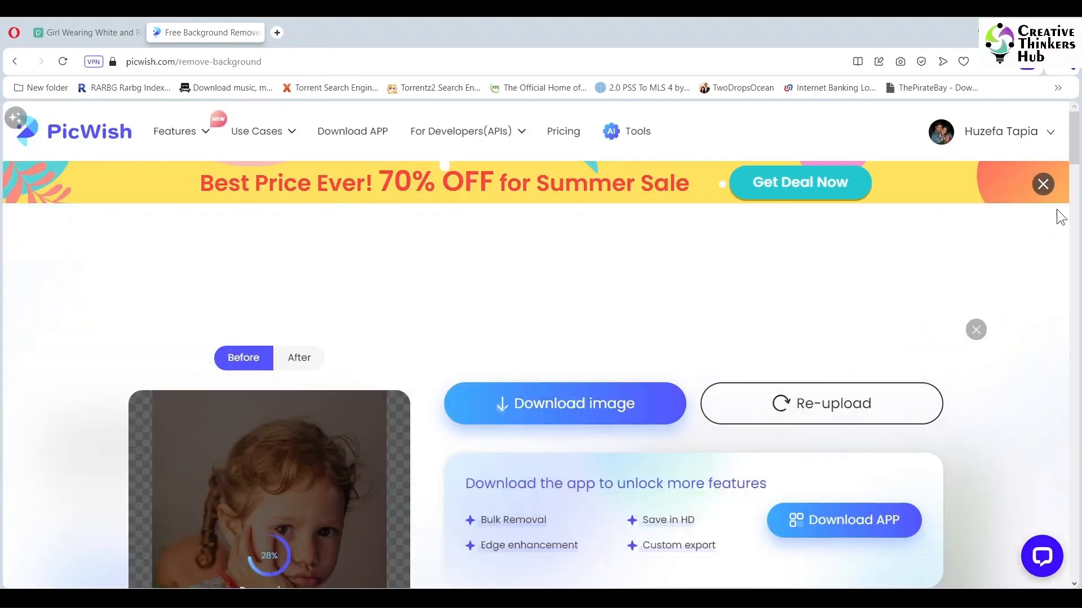
- Compare the background-free cutout with the original photo and download the free 1365 x 2048 px image
mouse_move(1074, 145)
left_mouse_down()
mouse_move(1073, 175)
mouse_move(1073, 163)
left_mouse_up()
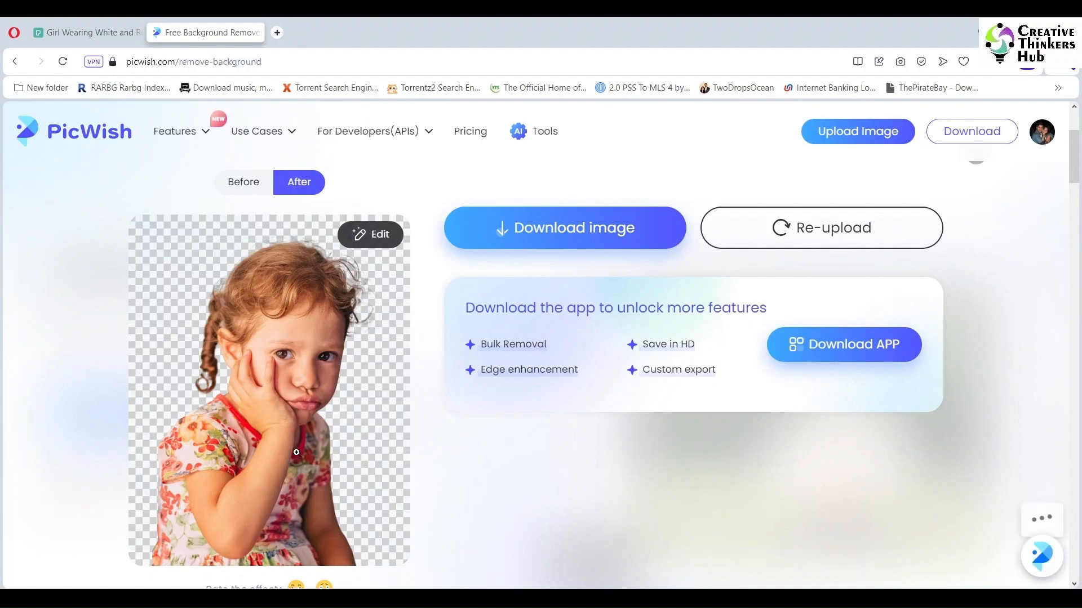
left_click(246, 188)
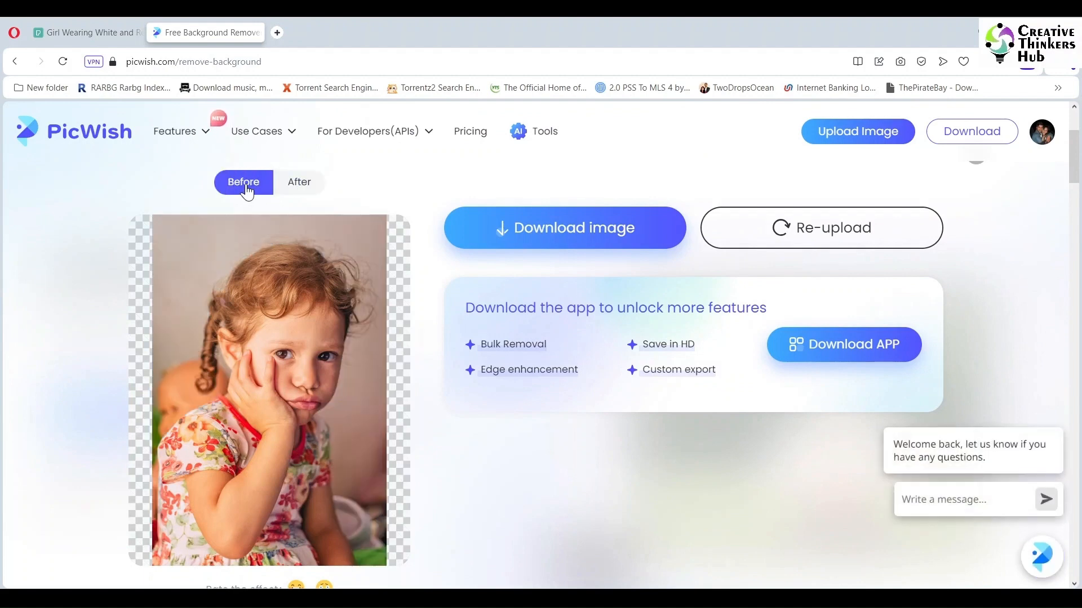
left_click(296, 183)
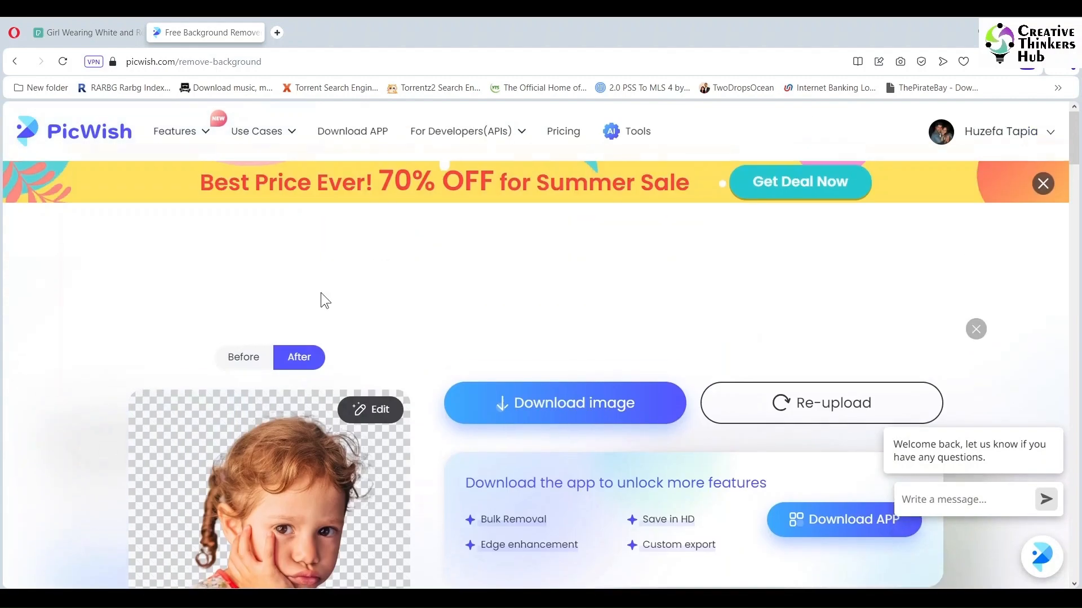
left_click(333, 465)
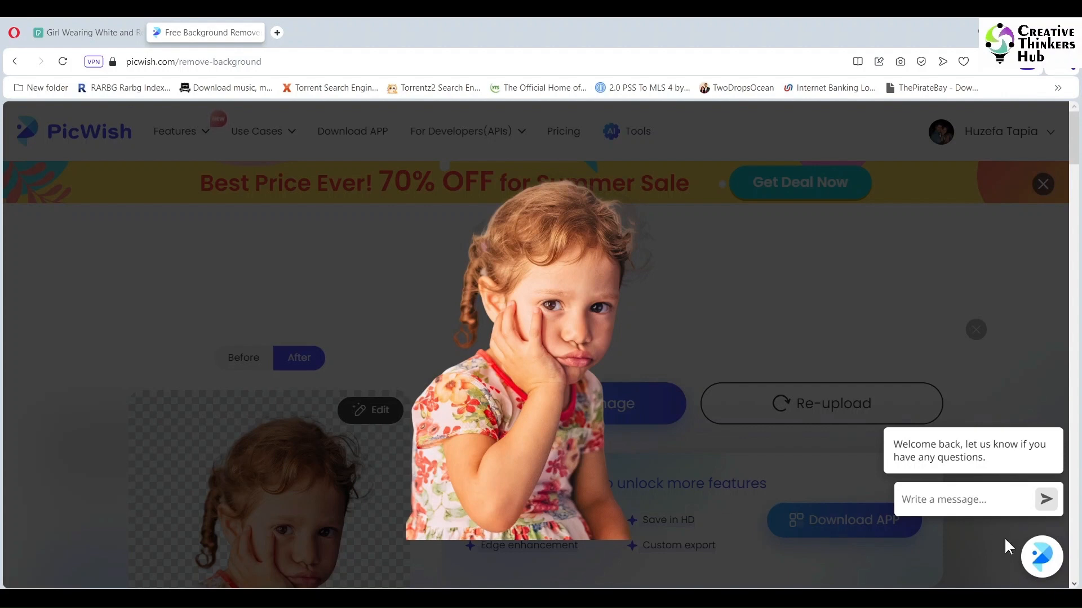
left_click(962, 325)
mouse_move(570, 406)
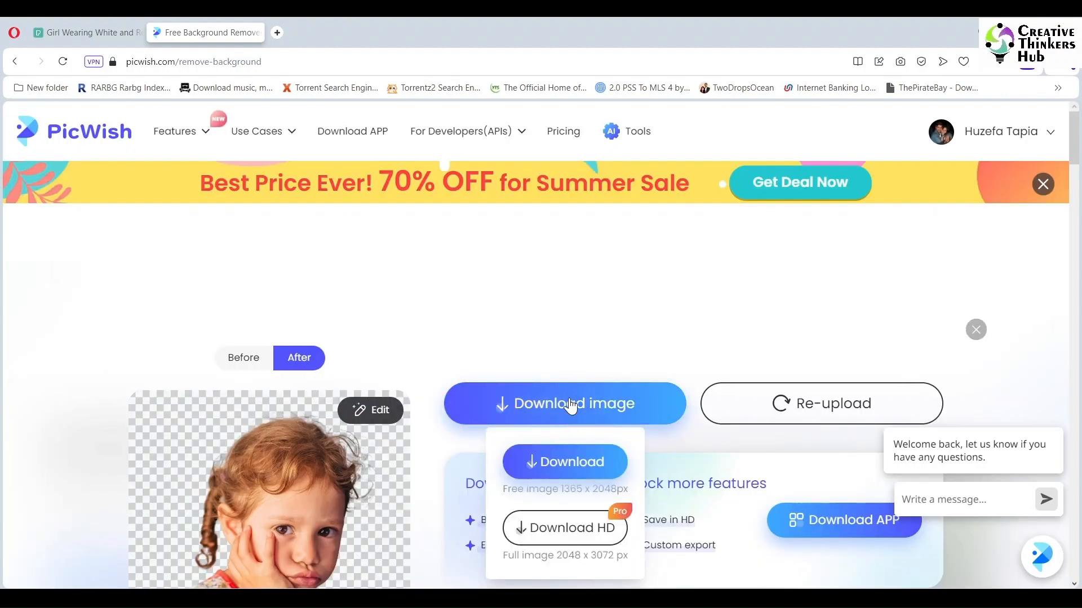
left_click(559, 461)
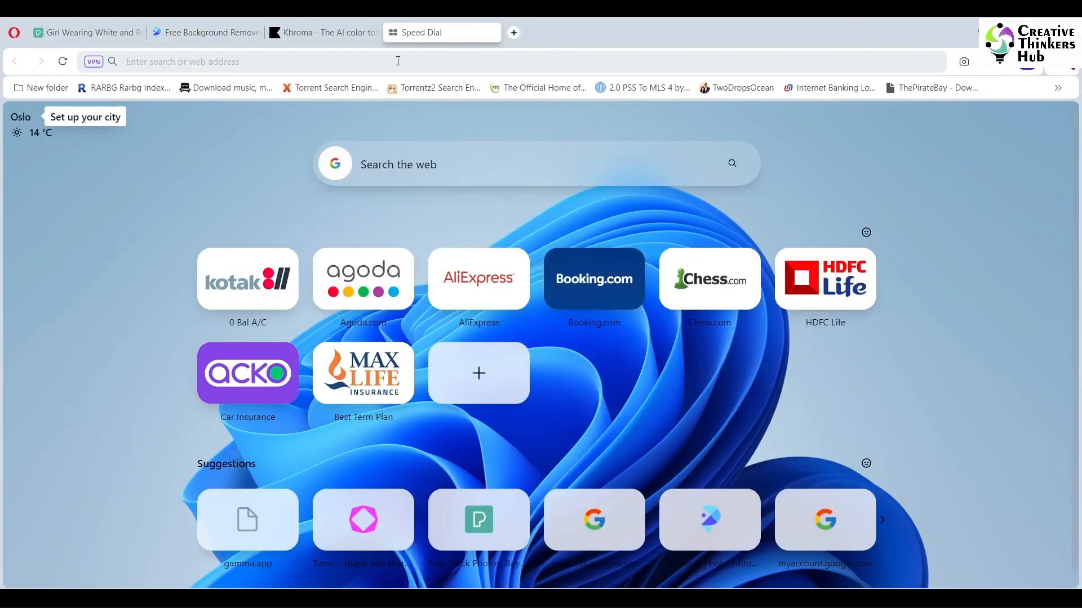
- Search the web for "fontjoy" in a new tab and open the Fontjoy font pairing site
left_click(398, 60)
type("font")
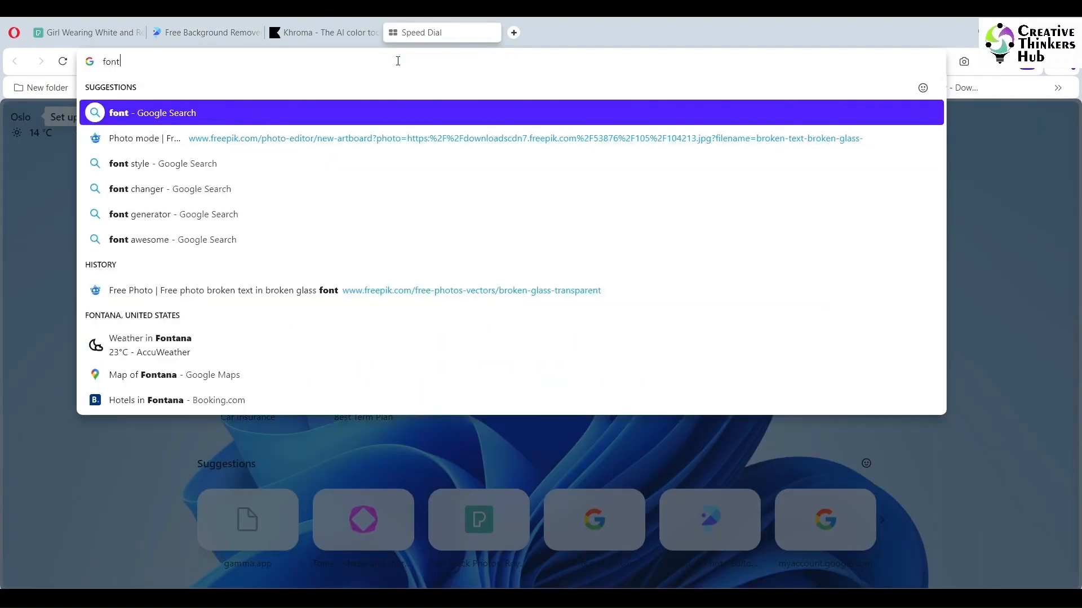
type("joy")
key("Return")
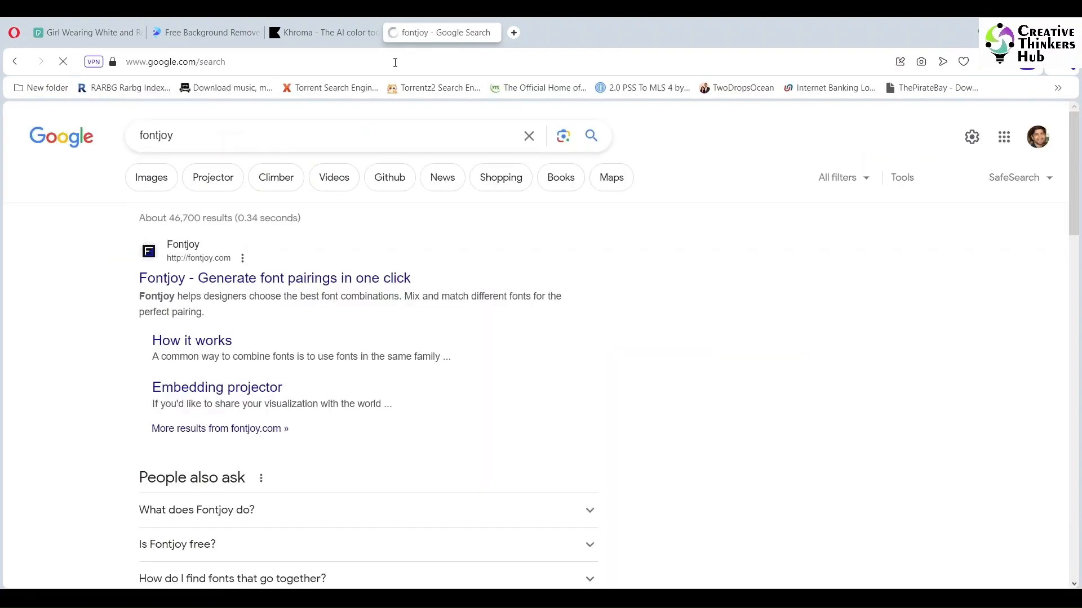
left_click(200, 278)
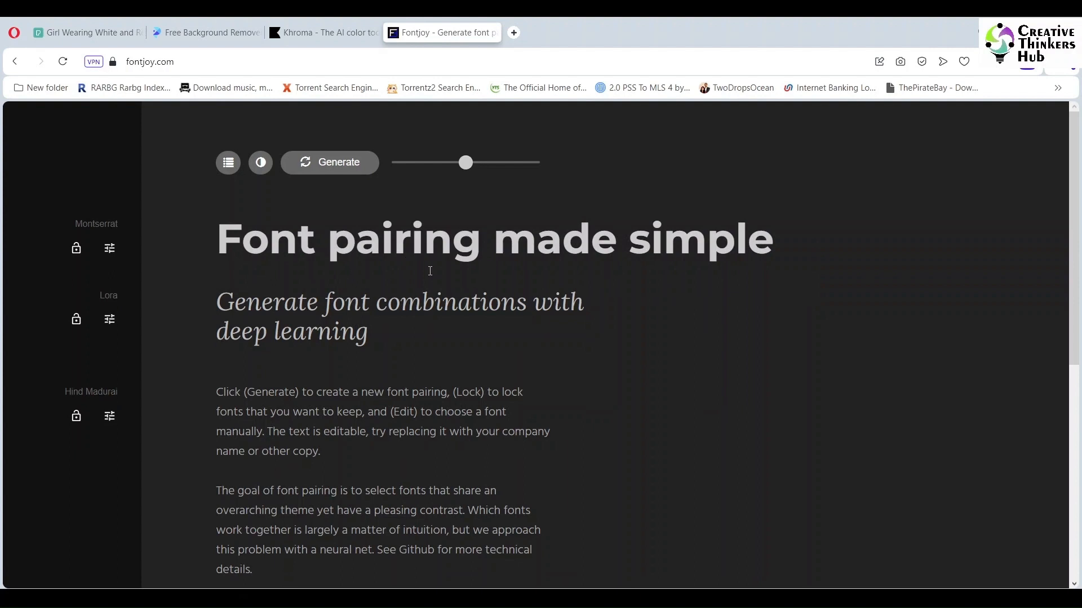
- Replace the sample heading with "She is sad and Lonely"
left_click(329, 256)
triple_click(390, 257)
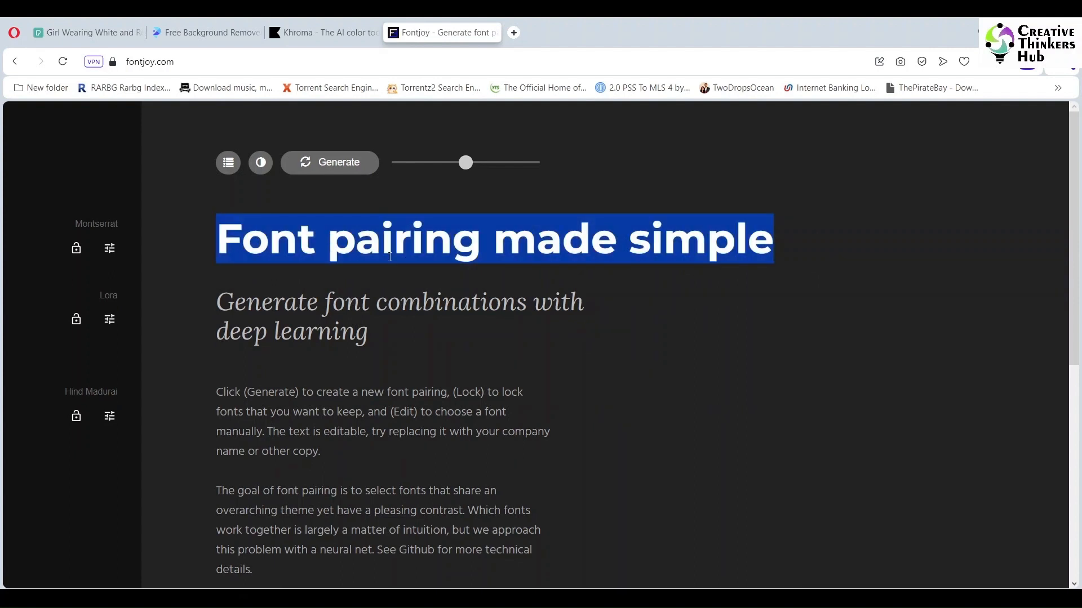
type("She is")
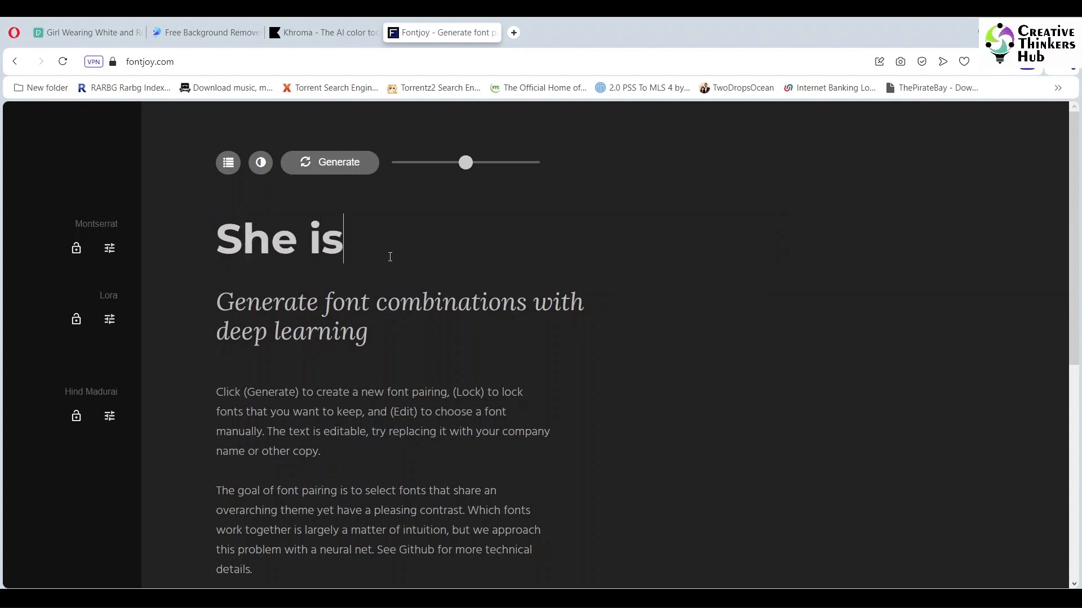
type(" sad an")
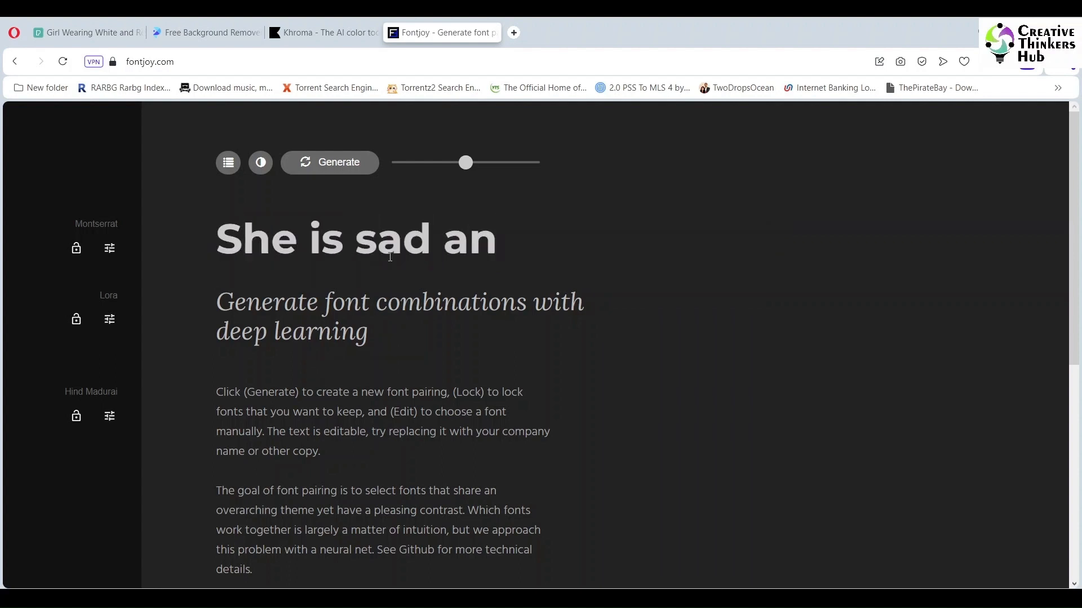
type("d Lonely")
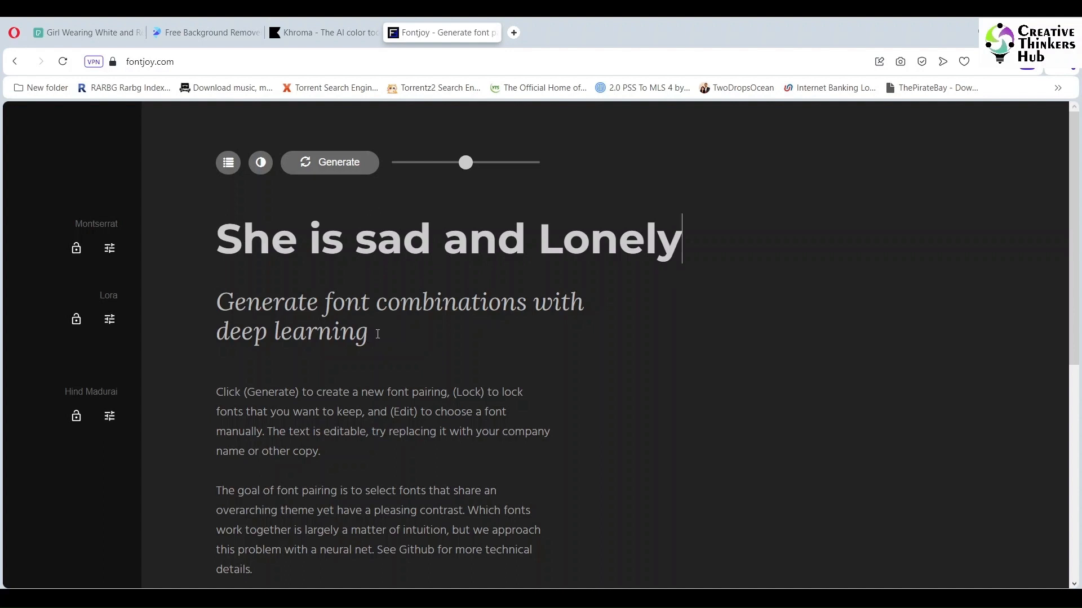
- Replace the italic subheading with a copy of the heading text
left_click_drag(378, 334, 217, 303)
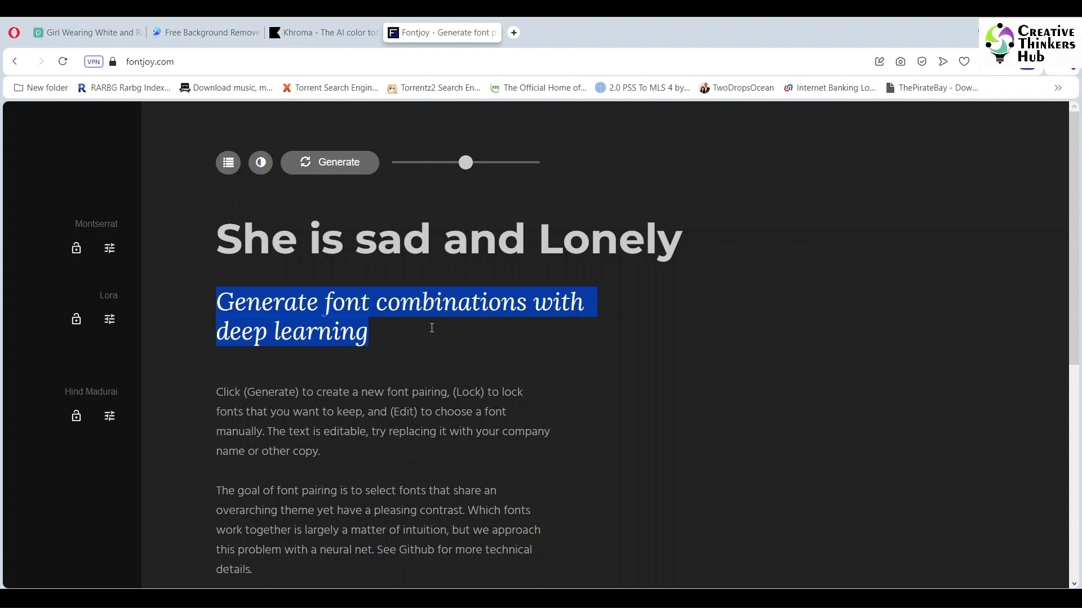
left_click(376, 243)
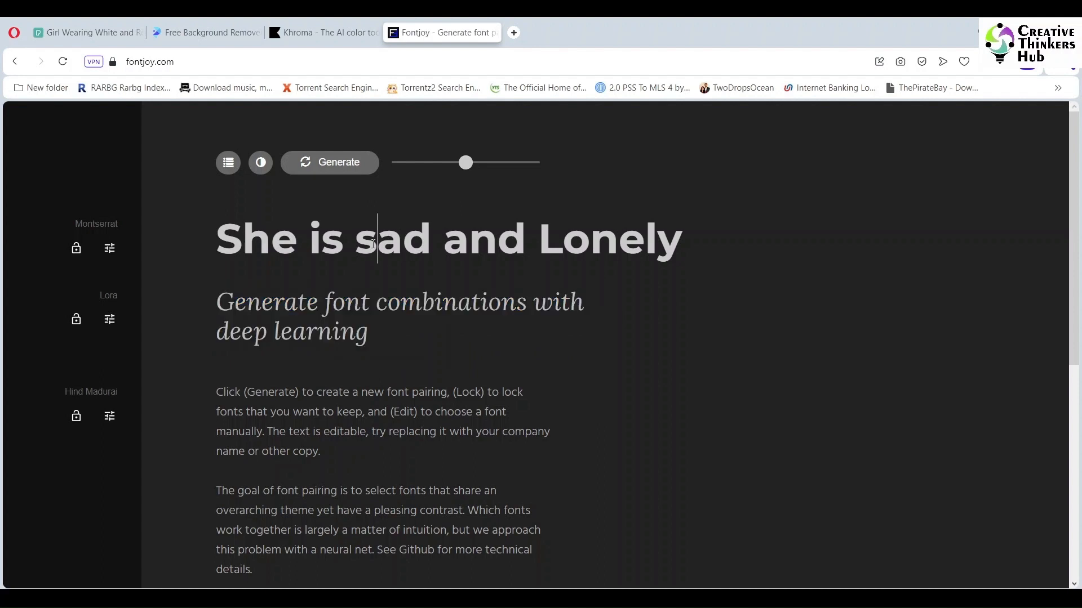
triple_click(373, 245)
key("ctrl+c")
left_click_drag(369, 333, 217, 302)
key("ctrl+v")
- Capitalize the first letter of "Sad" in the subheading
key("Left")
key("Left")
key("Left")
key("Left")
key("Left")
key("Left")
key("Left")
key("Left")
key("Left")
key("Left")
key("Left")
key("Left")
key("Left")
key("shift+Left")
type("S")
- Extend the subheading with "and longs for a home"
key("Right")
key("Right")
key("Right")
key("Right")
key("Right")
key("Right")
key("Right")
key("Right")
key("Right")
key("Right")
key("Right")
key("Right")
key("Right")
type("and longs for")
key("BackSpace")
type("or a home")
- Replace the heading text with "Can you see it in her eyes?"
left_click(439, 236)
key("ctrl+a")
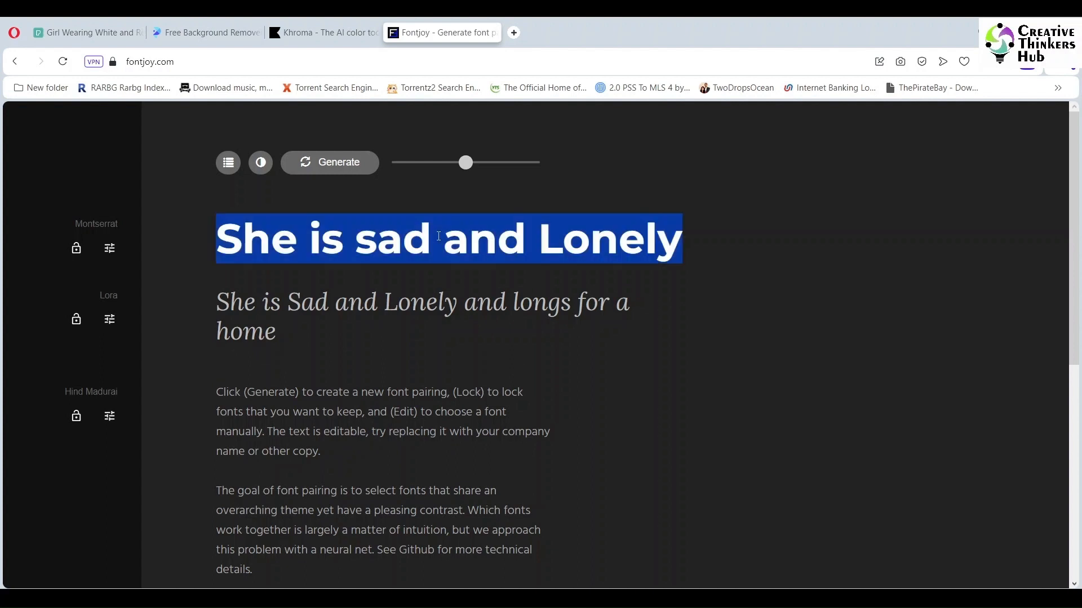
type("Can ")
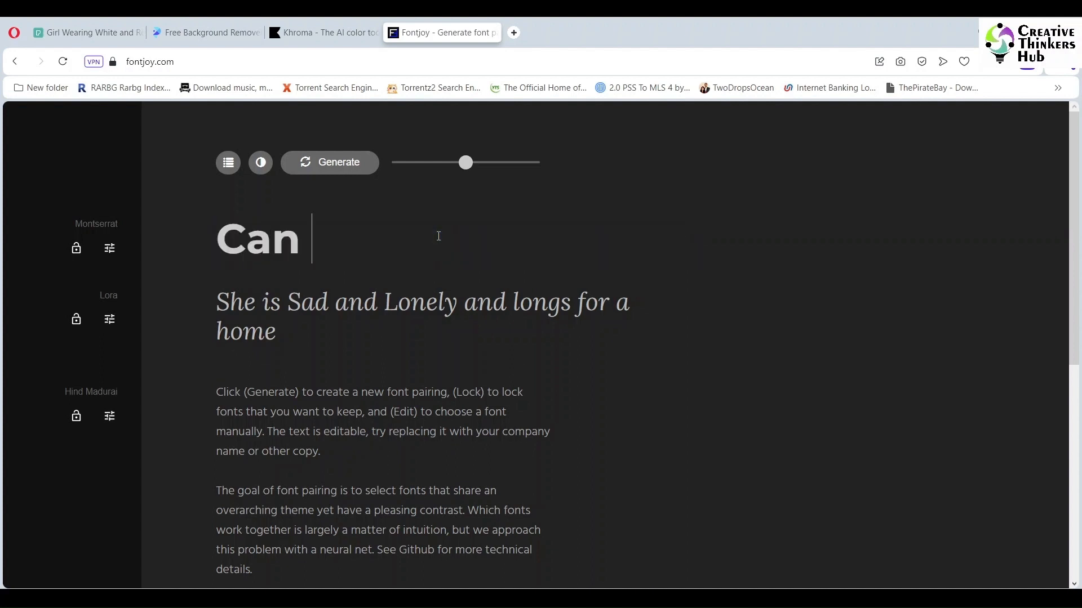
type("you see it in ")
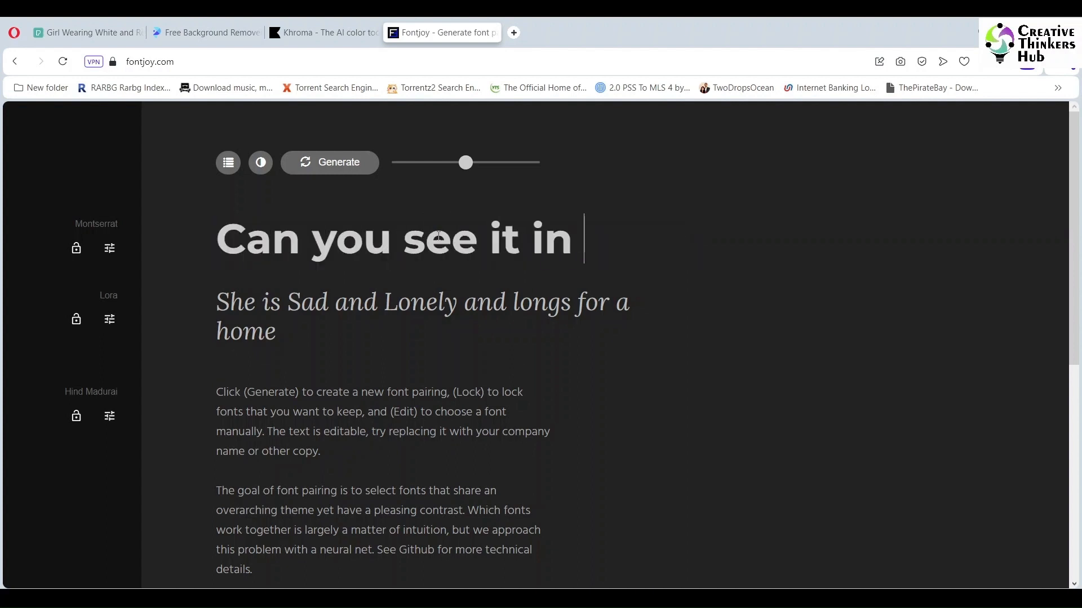
type("her eyes?")
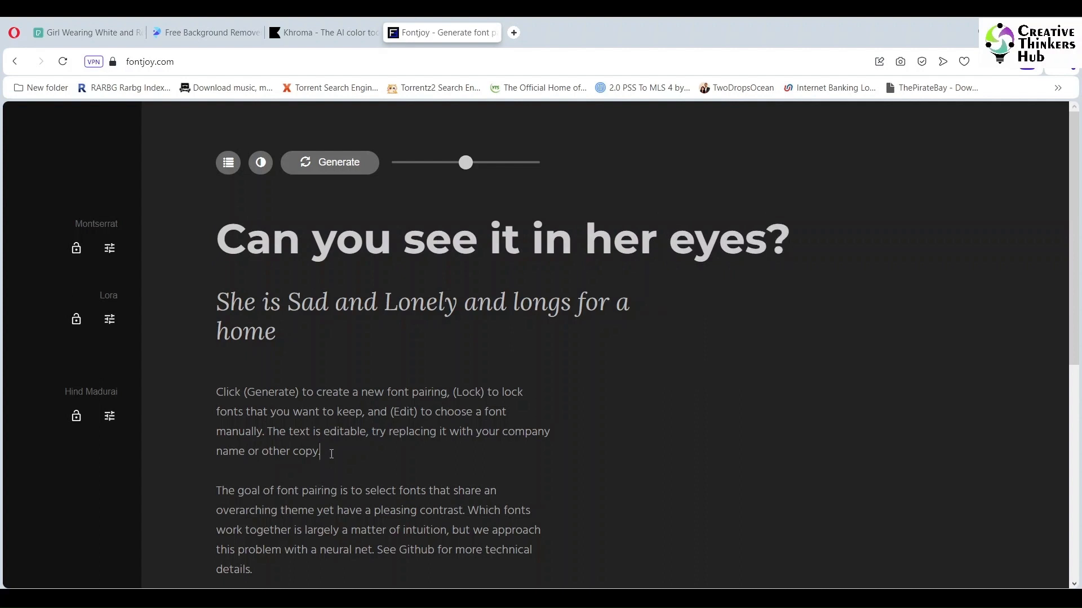
- Replace all of the sample body text with "Adopt a child today."
key("ctrl+a")
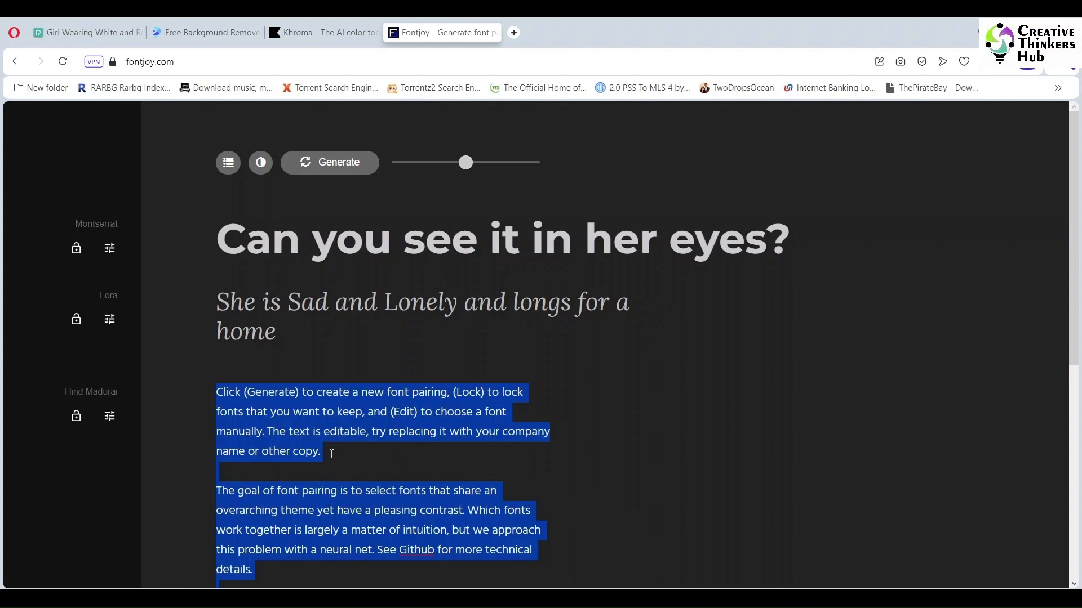
type("Ad")
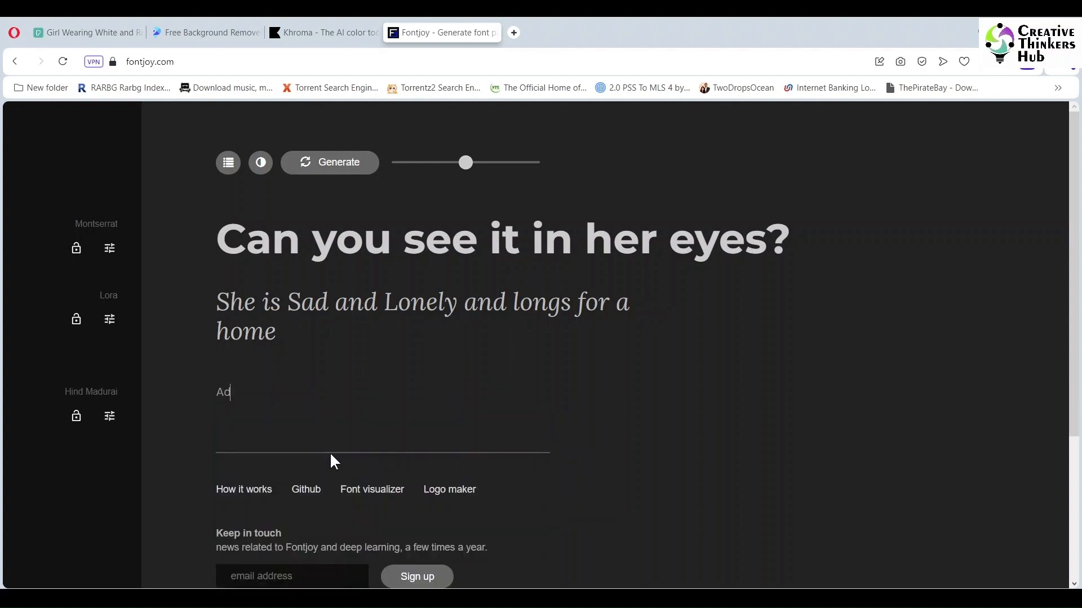
type("opt a Child today")
key("Left")
key("Left")
key("Left")
key("BackSpace")
key("BackSpace")
type("child today. M")
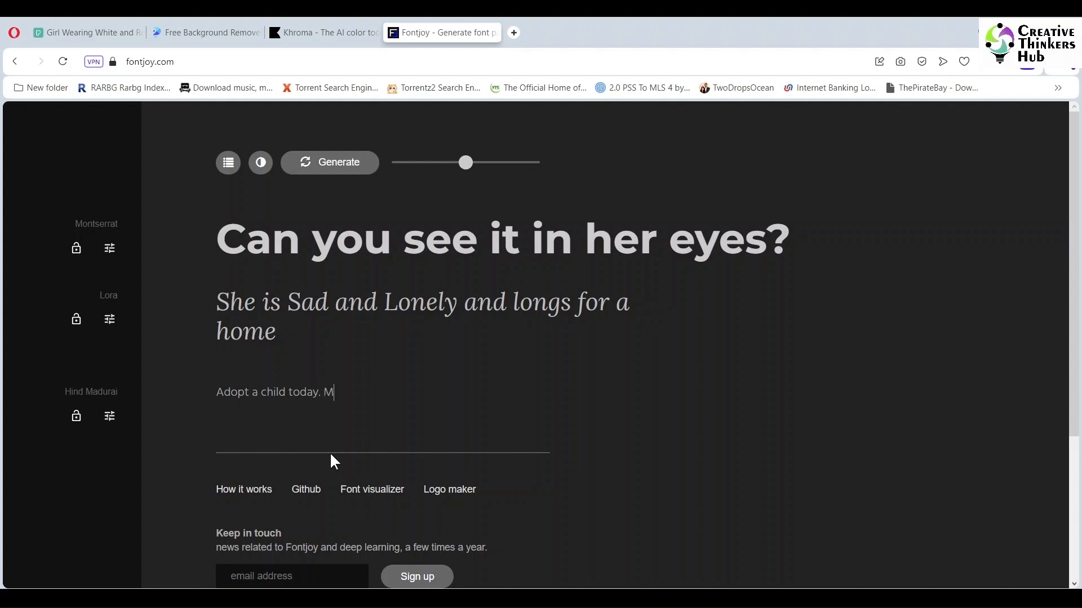
type("ake your and her life")
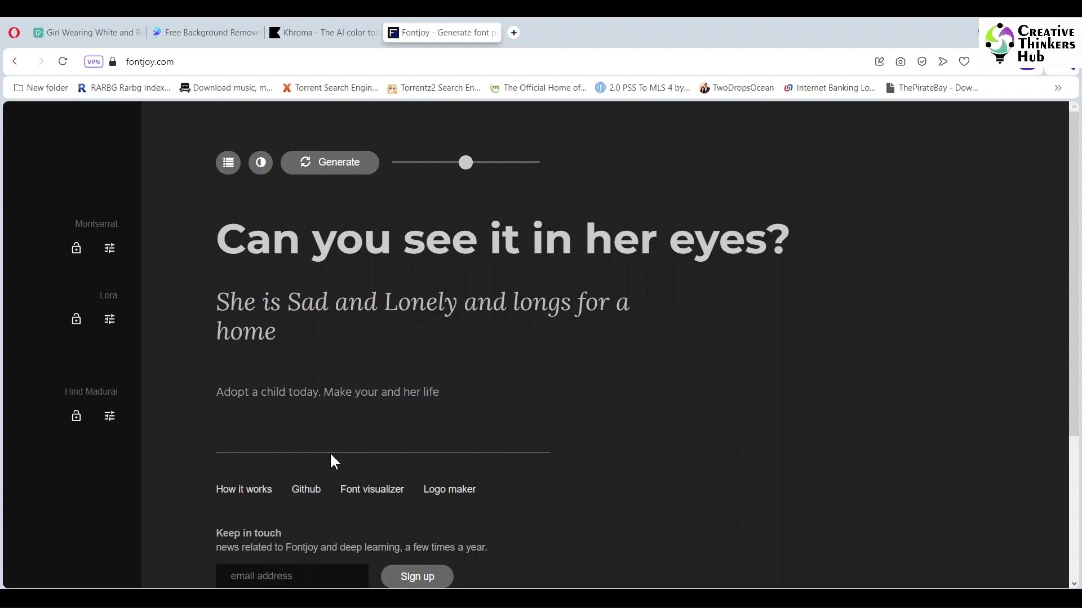
type(" colourful.")
- Generate two new font pairings for the ad copy and correct "colourful" to "colorful" in the body text
left_click(327, 169)
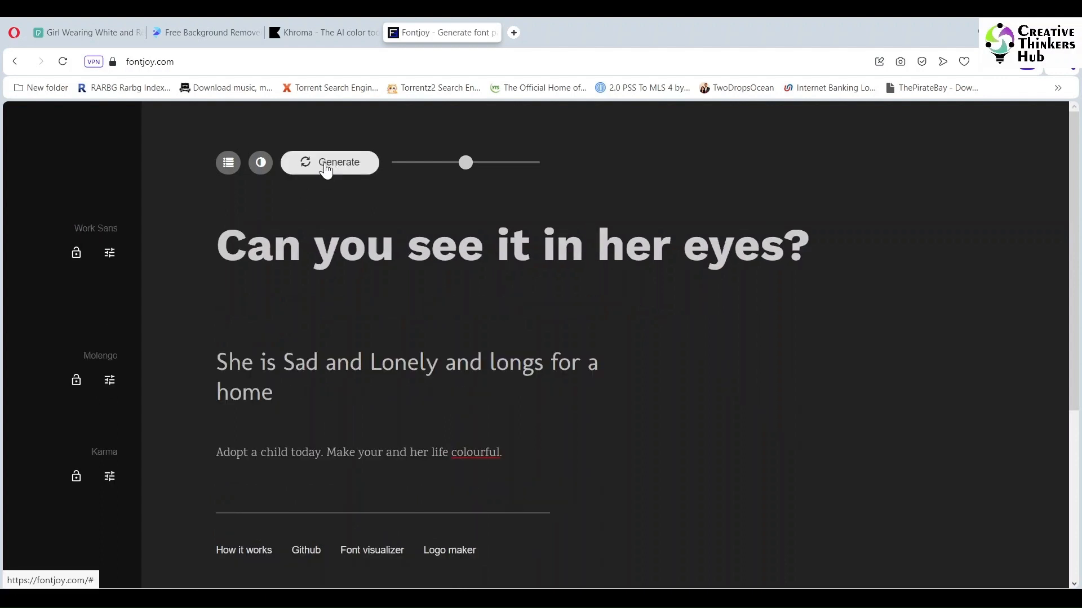
left_click(327, 169)
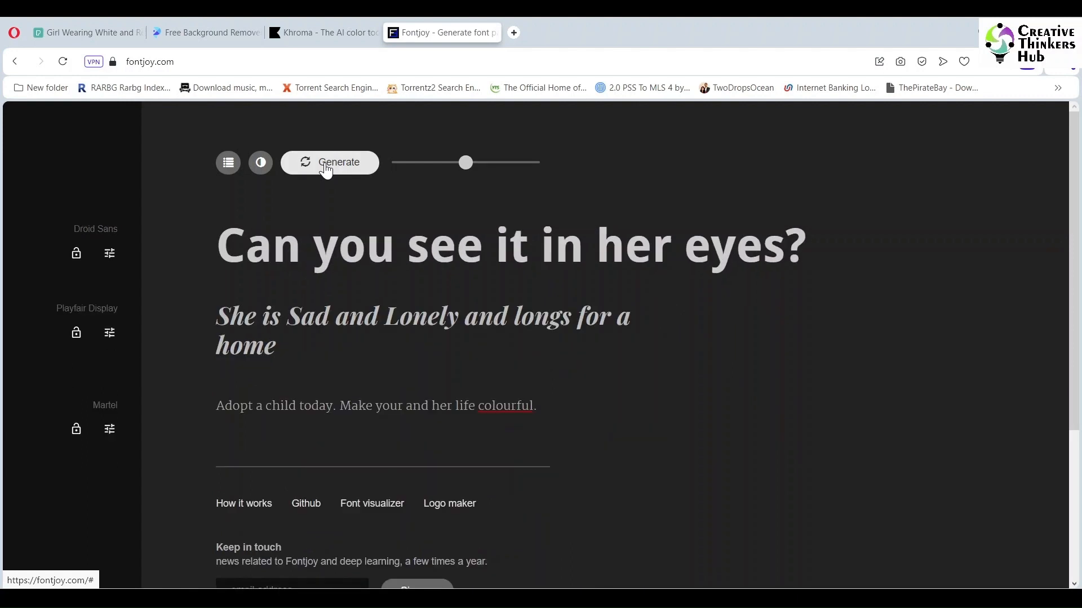
right_click(509, 405)
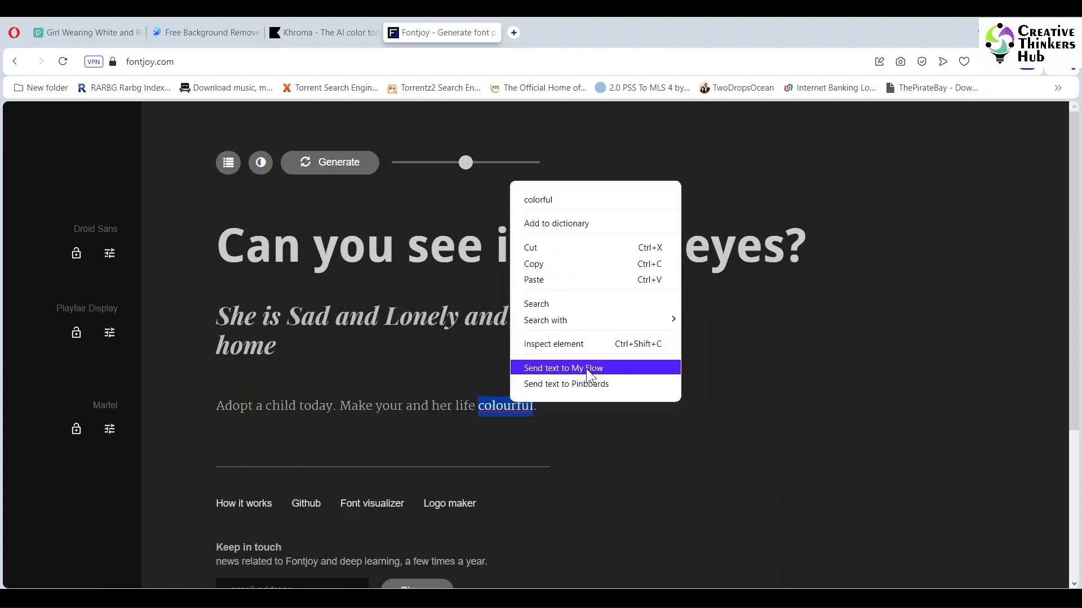
left_click(538, 199)
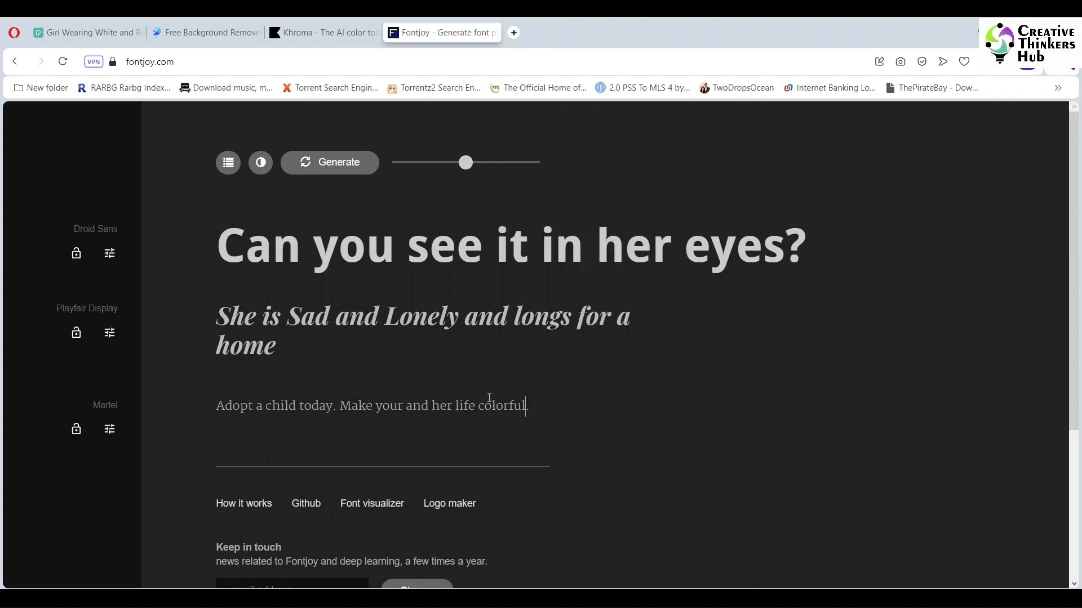
- Keep generating font pairings until the heading and subheading use Fira Sans and the body text uses Taviraj
left_click(321, 172)
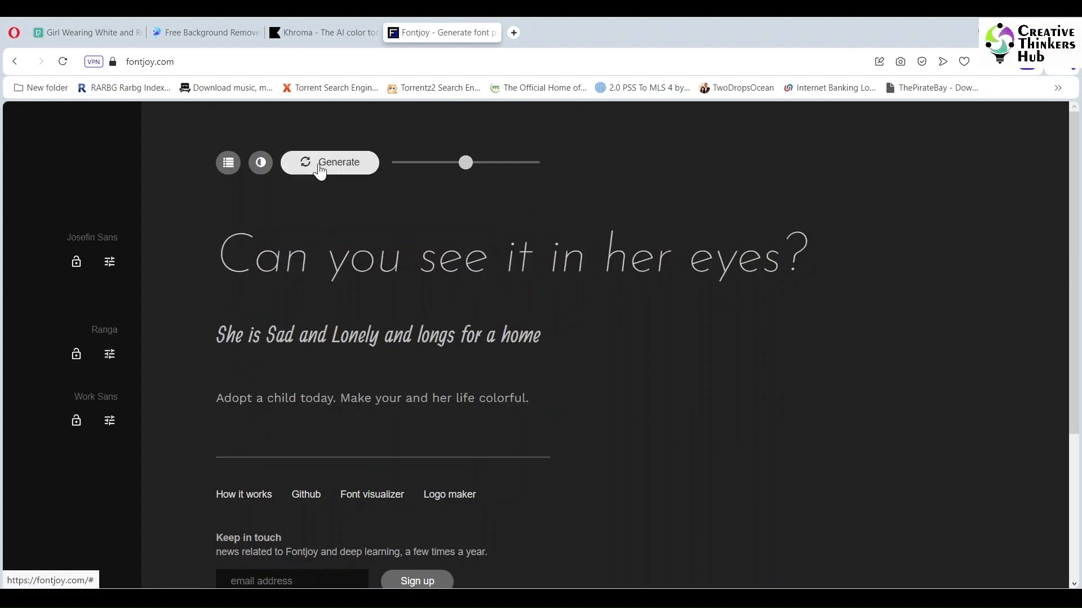
left_click(320, 173)
left_click(320, 173)
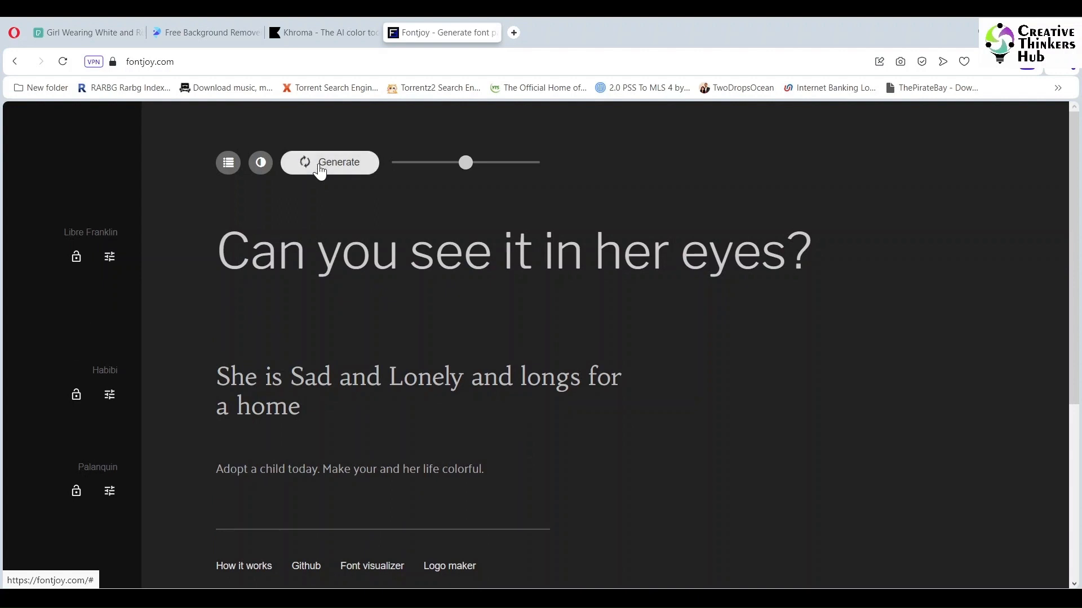
left_click(321, 172)
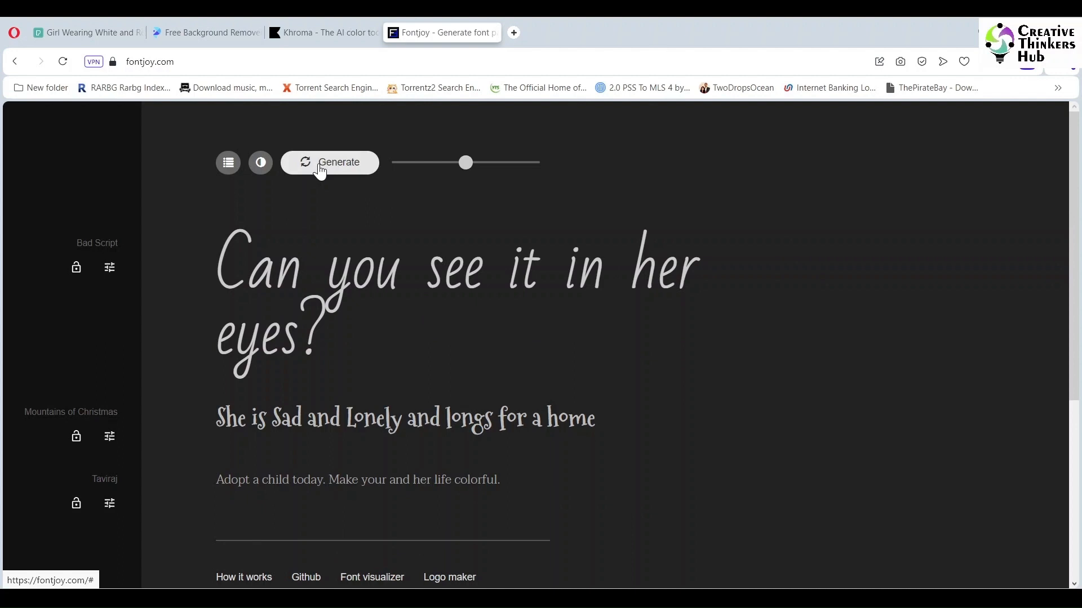
left_click(320, 173)
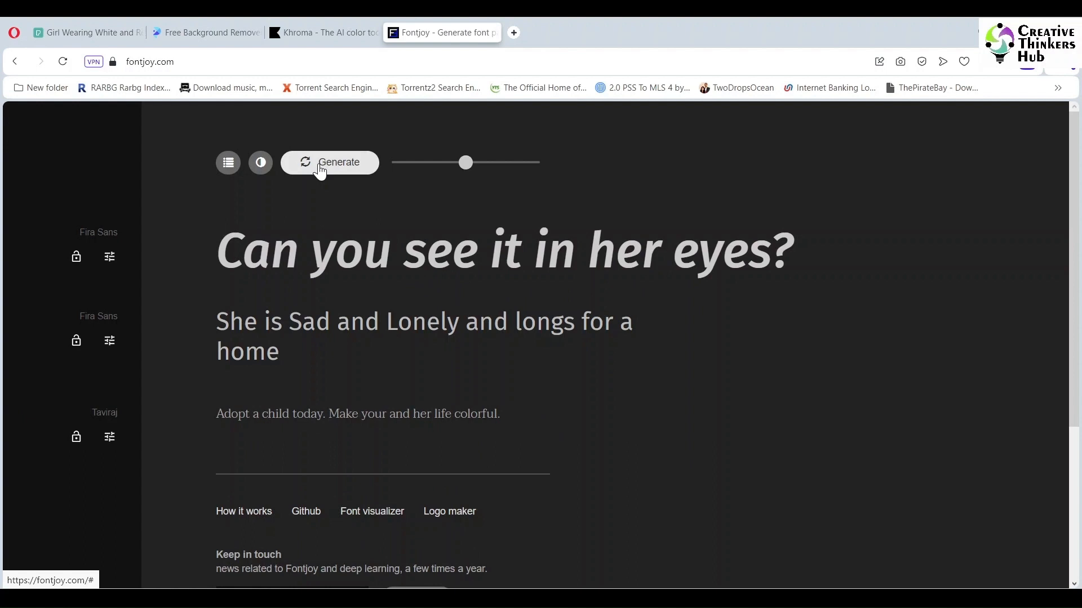
- Open the heading font's Google Fonts page, review its styles and download the Fira Sans family
left_click(98, 233)
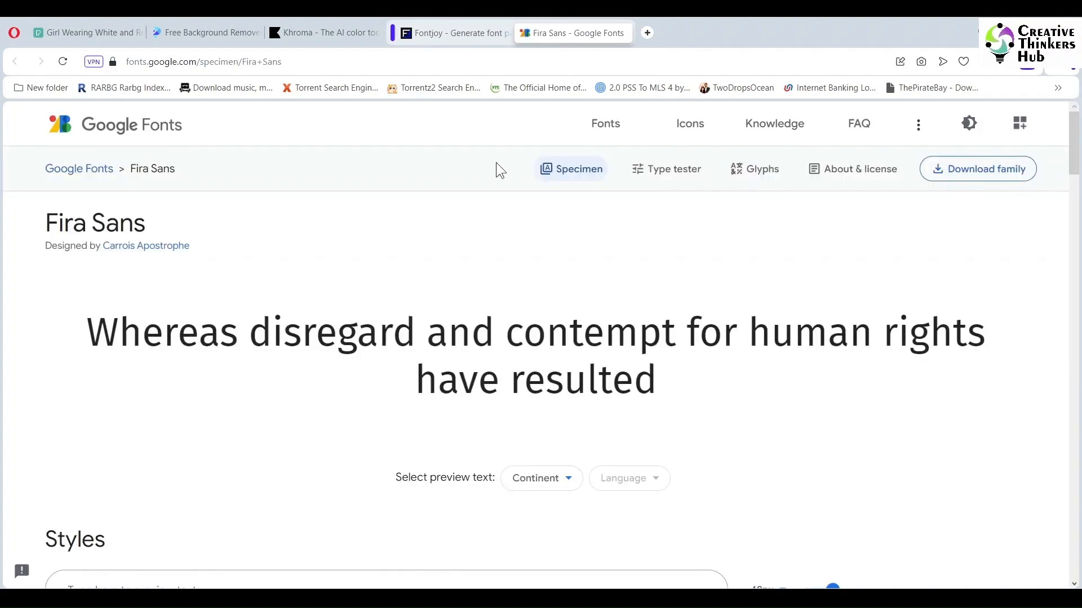
scroll(318, 297, "down", 6)
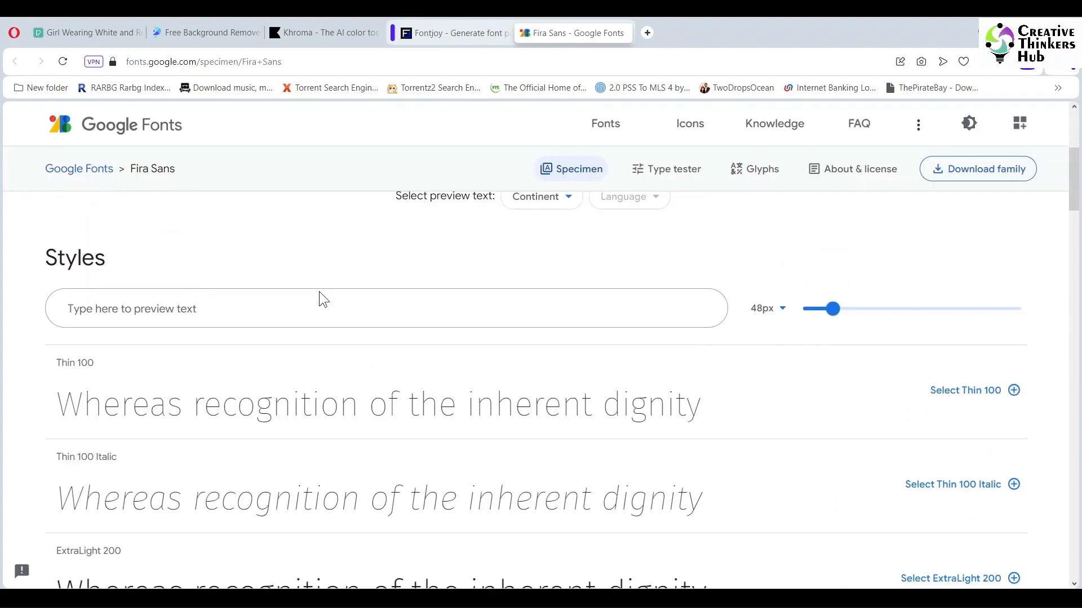
scroll(319, 291, "down", 8)
scroll(319, 292, "down", 5)
scroll(319, 289, "up", 15)
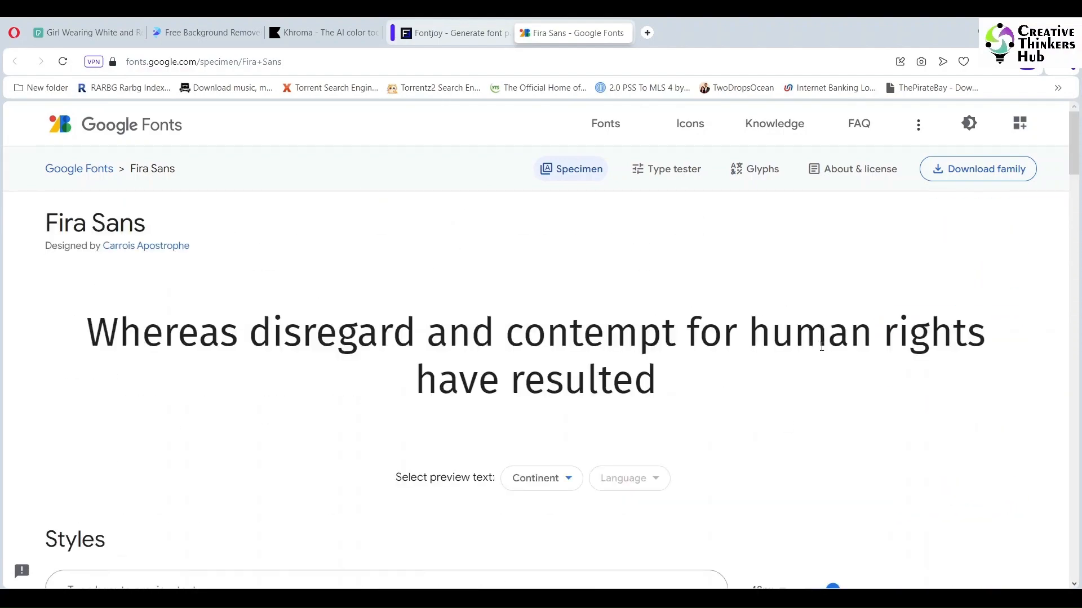
left_click(957, 171)
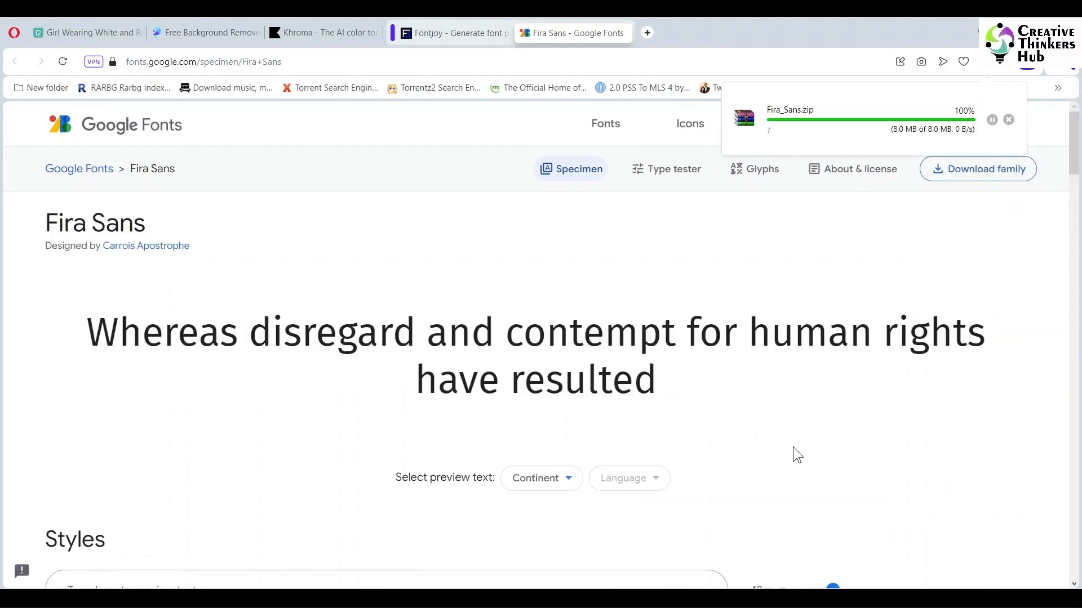
key("ctrl+w")
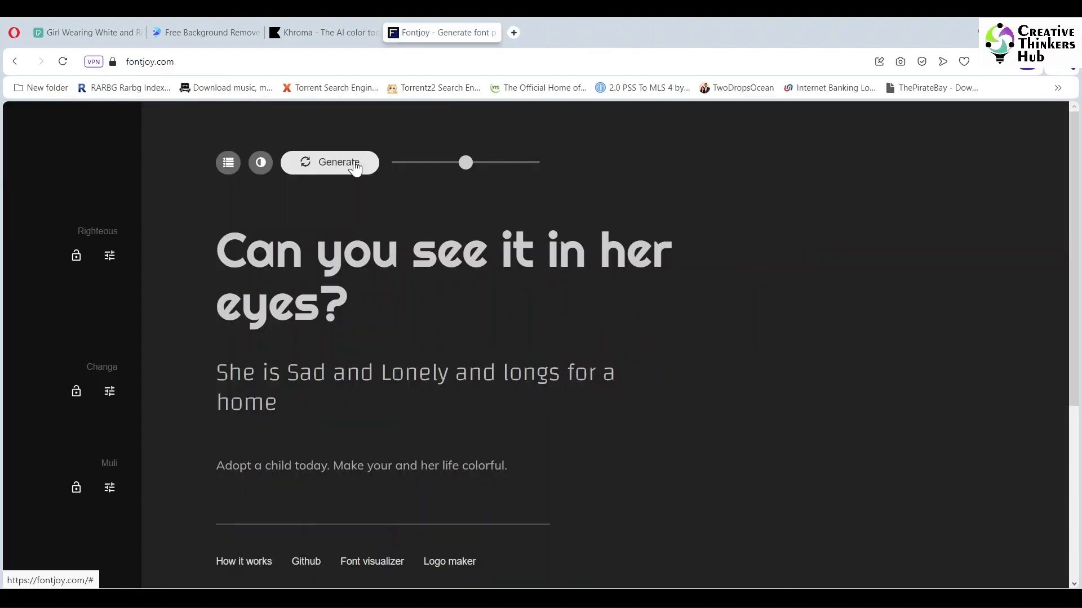
- Replace the heading font with Rouge Script, chosen from the list of similar fonts
left_click(109, 256)
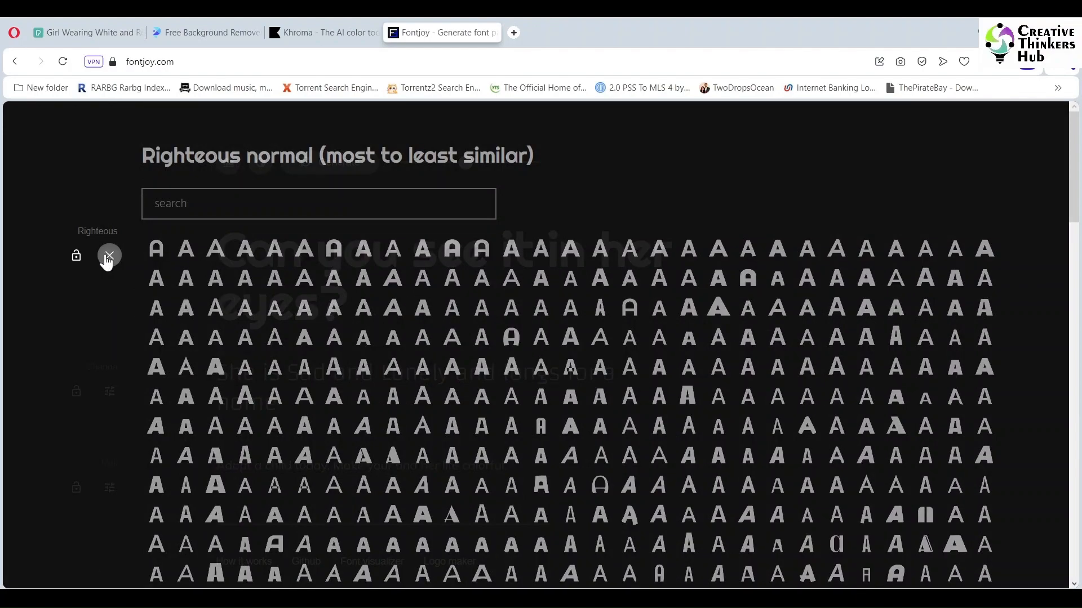
scroll(721, 284, "down", 10)
scroll(713, 337, "up", 10)
scroll(713, 338, "down", 5)
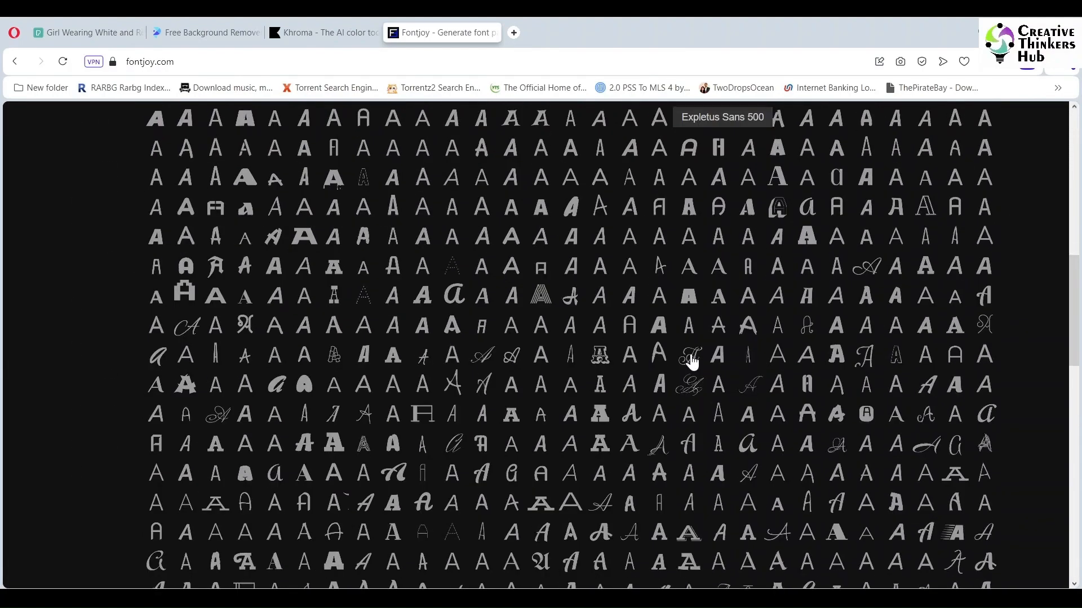
left_click(691, 362)
scroll(554, 252, "up", 6)
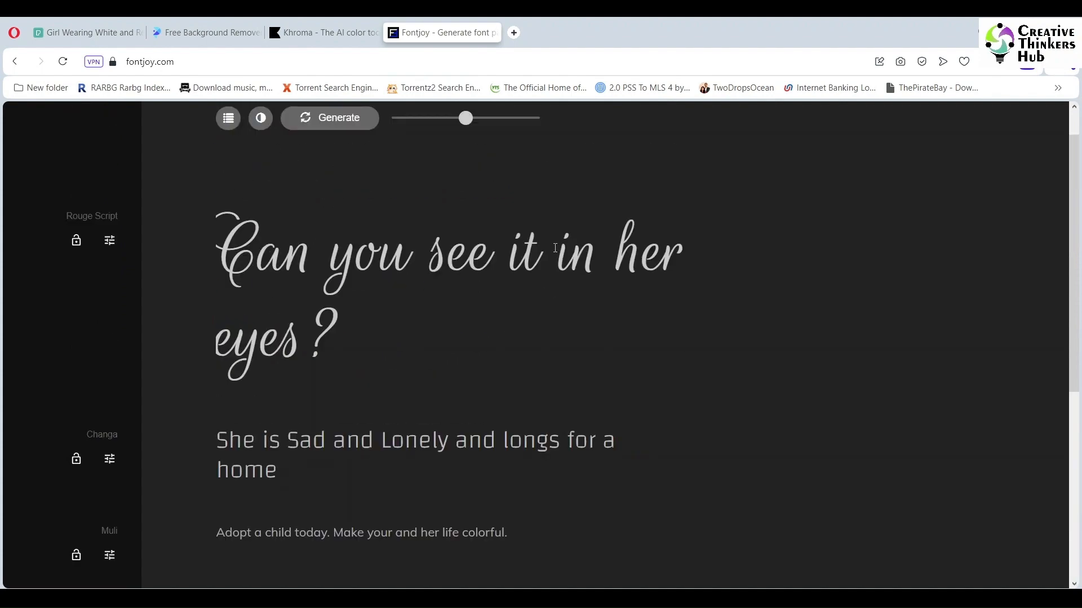
scroll(555, 248, "down", 3)
scroll(584, 285, "up", 3)
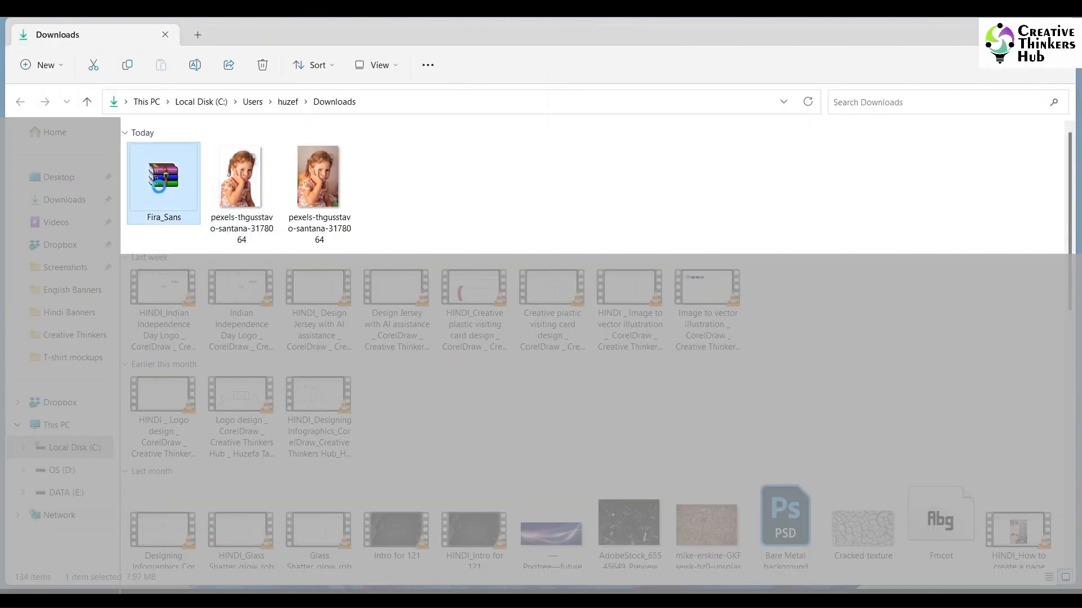
- In the Downloads folder, open the Fira_Sans archive and extract all its TrueType font files to the Fira_Sans folder
double_click(159, 187)
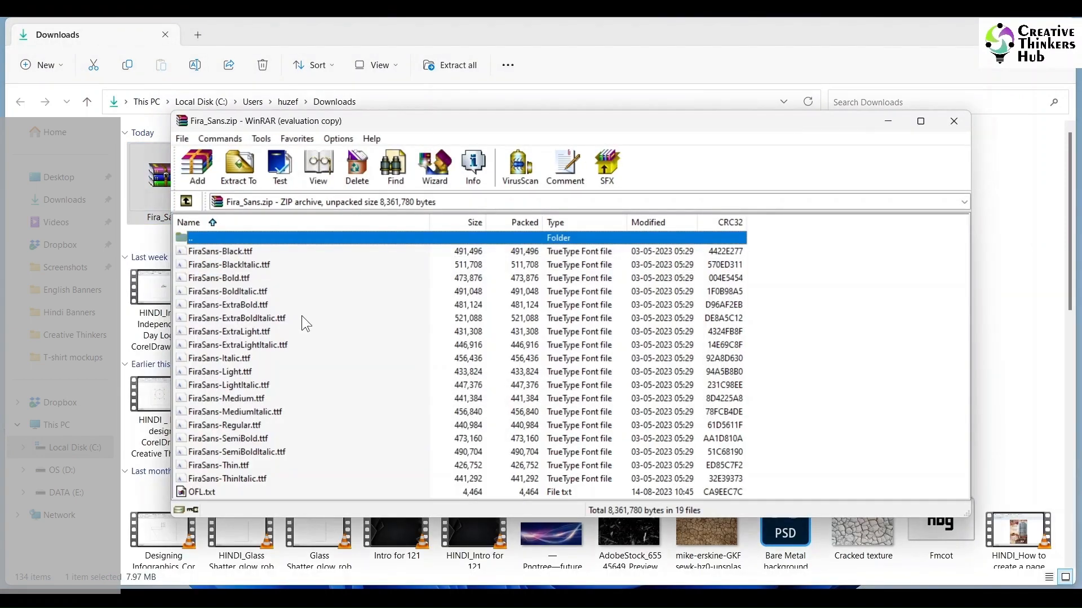
left_click(246, 252)
left_click(257, 477, "shift")
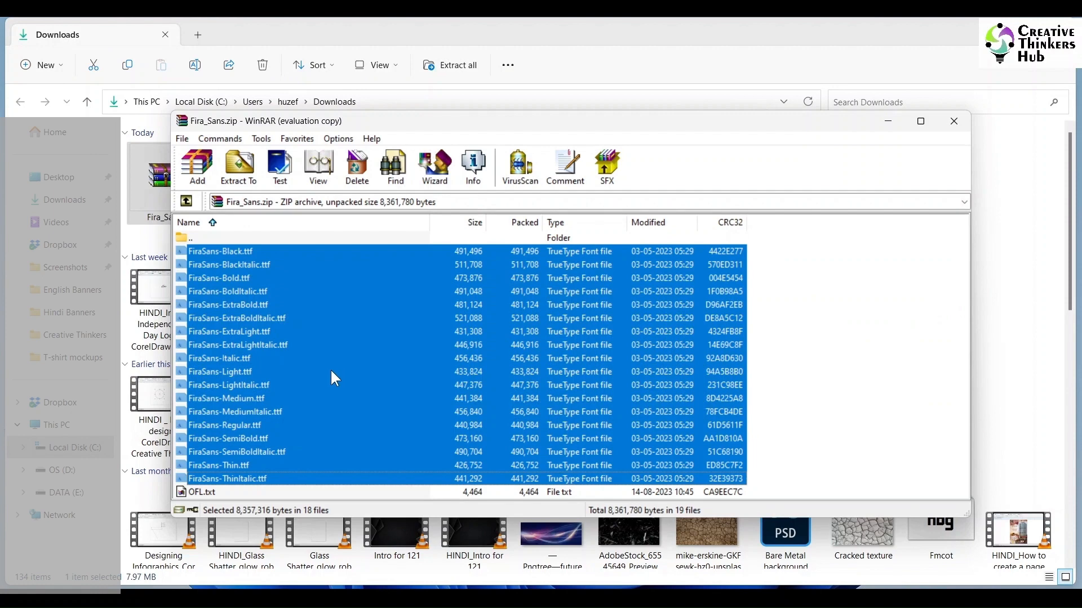
left_click(239, 167)
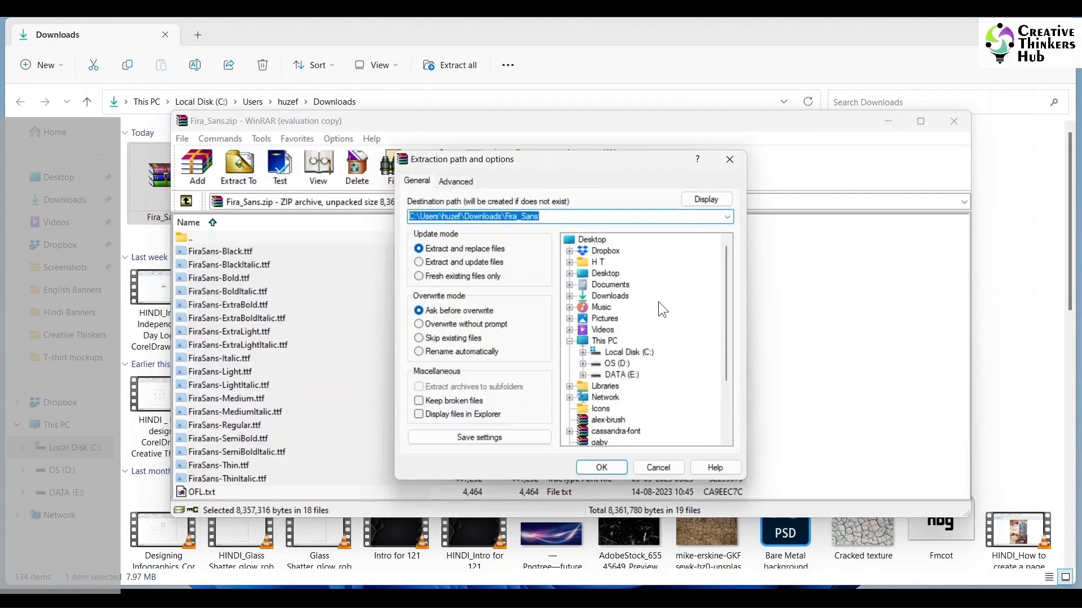
left_click(601, 466)
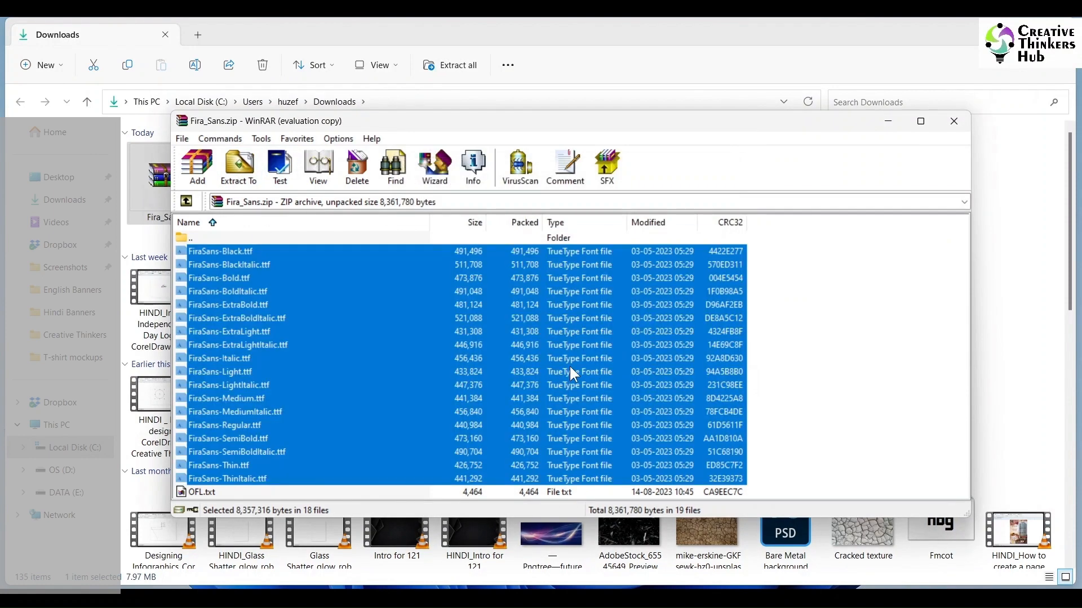
left_click(953, 121)
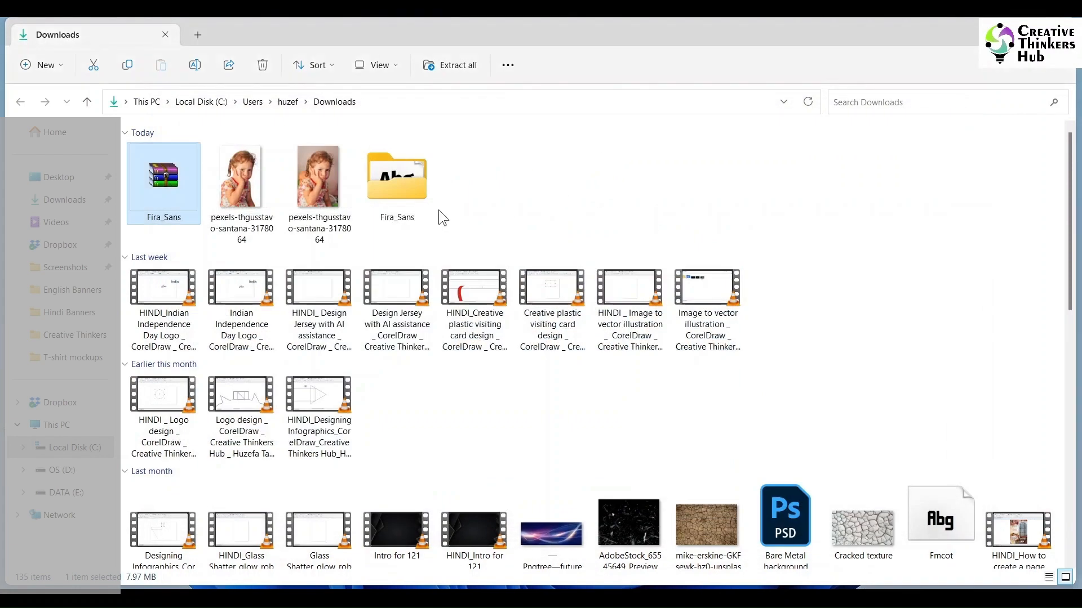
- Install the fonts by copying all files from the extracted Fira_Sans folder into the Fonts folder of C:\Windows
key("Return")
key("ctrl+a")
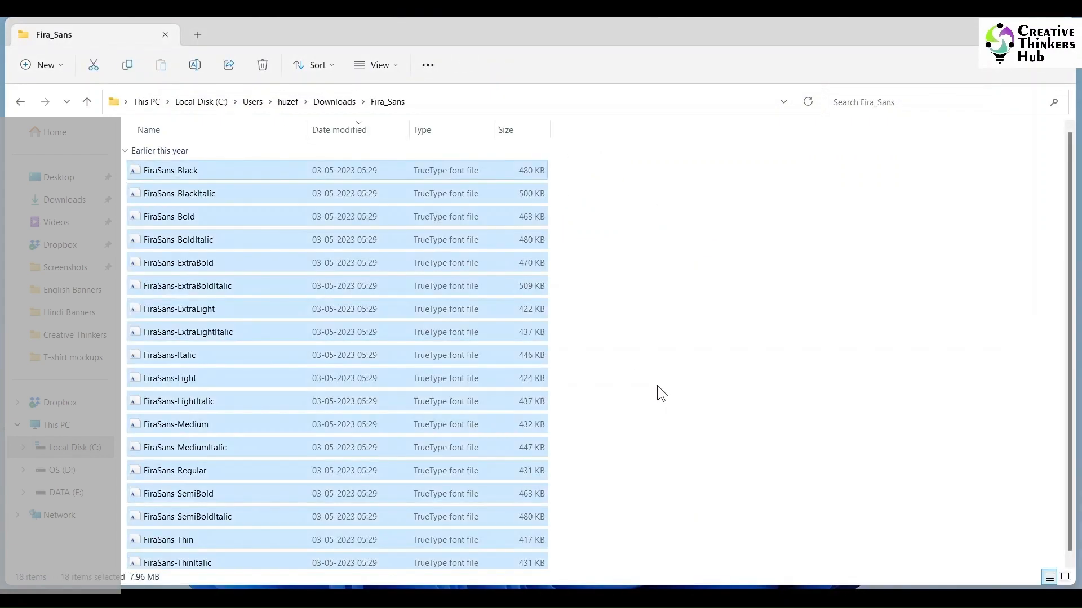
left_click(57, 451)
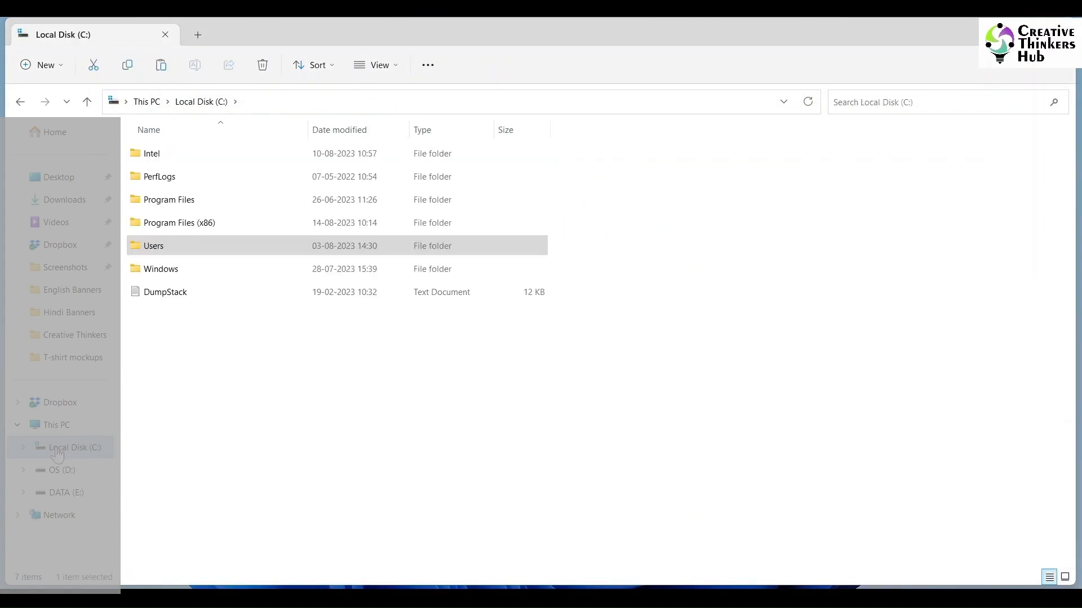
double_click(174, 270)
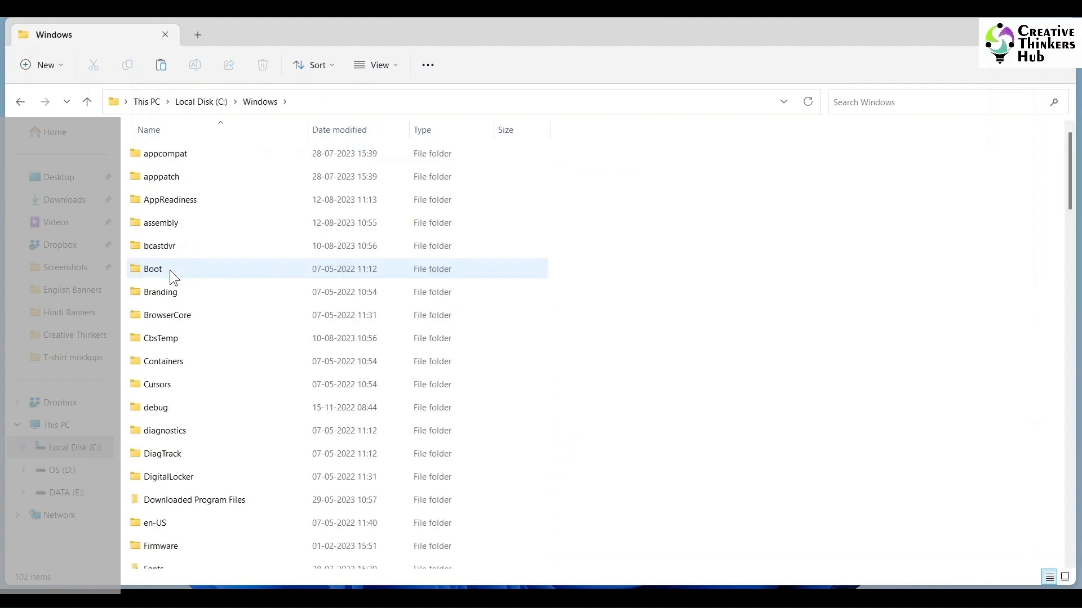
left_click(170, 270)
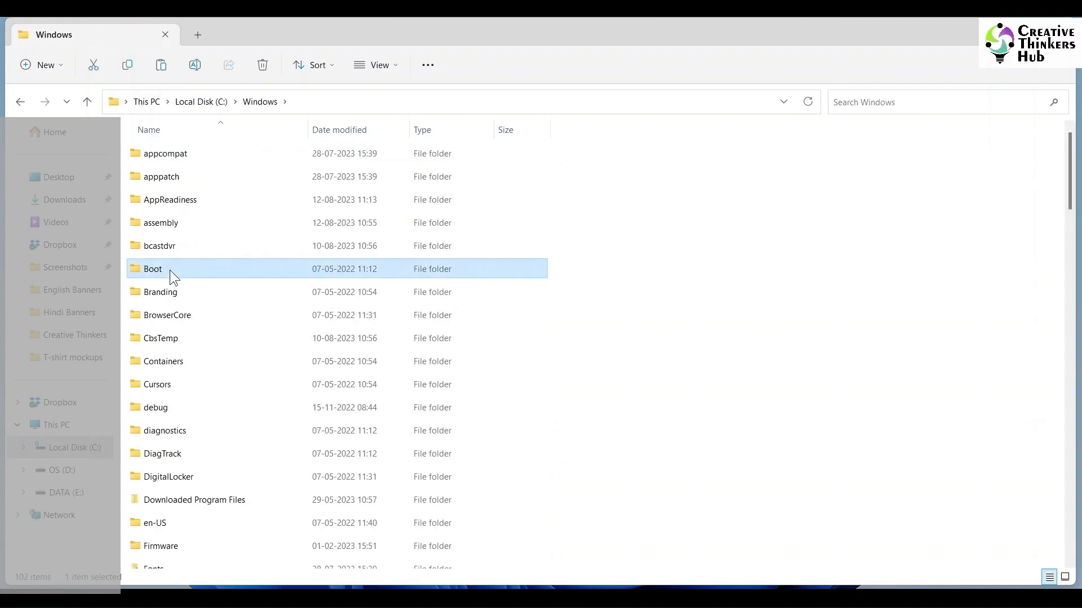
type("fo")
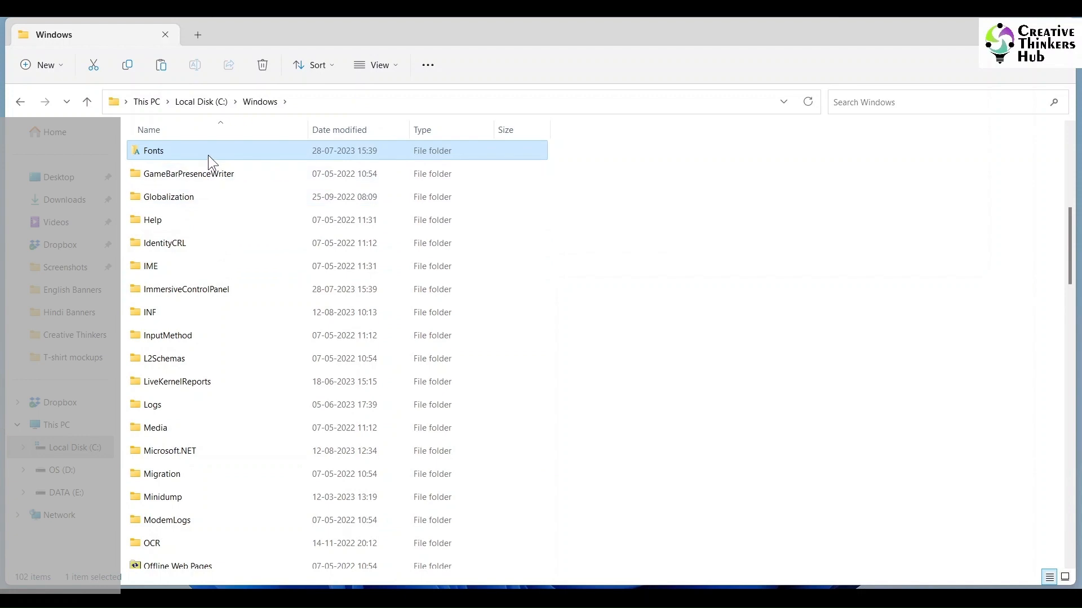
double_click(207, 154)
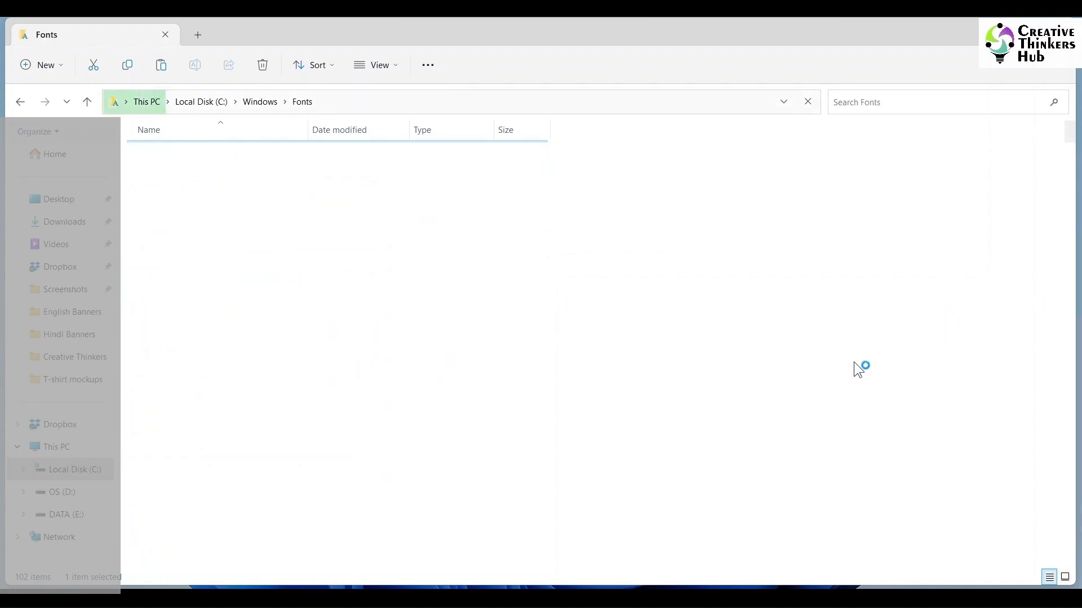
key("ctrl+v")
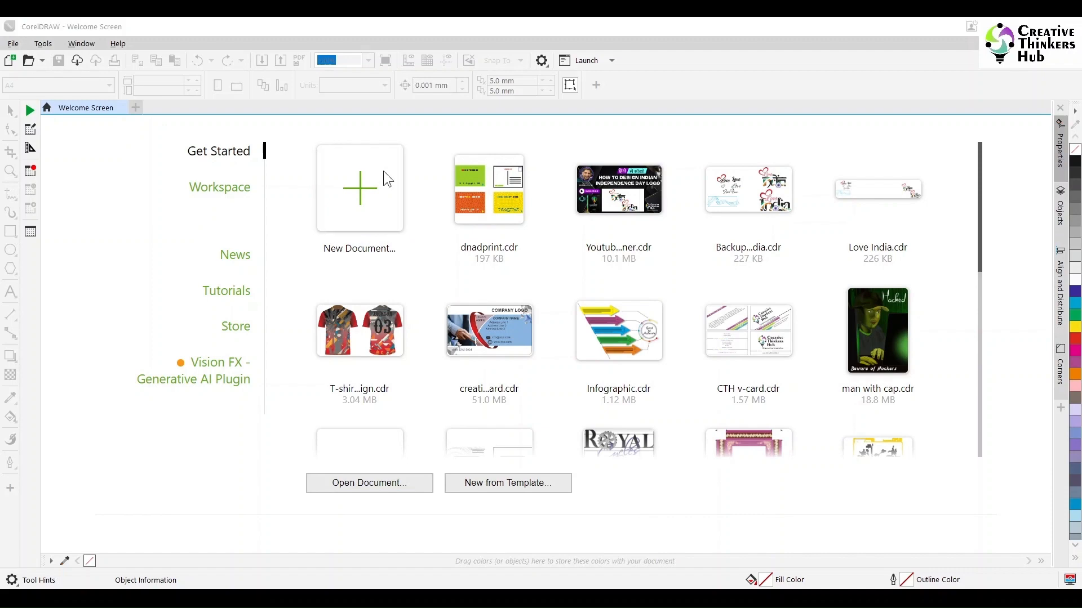
- Switch to CorelDRAW, create a new document and set its page size to A3
left_click(385, 175)
left_click(769, 516)
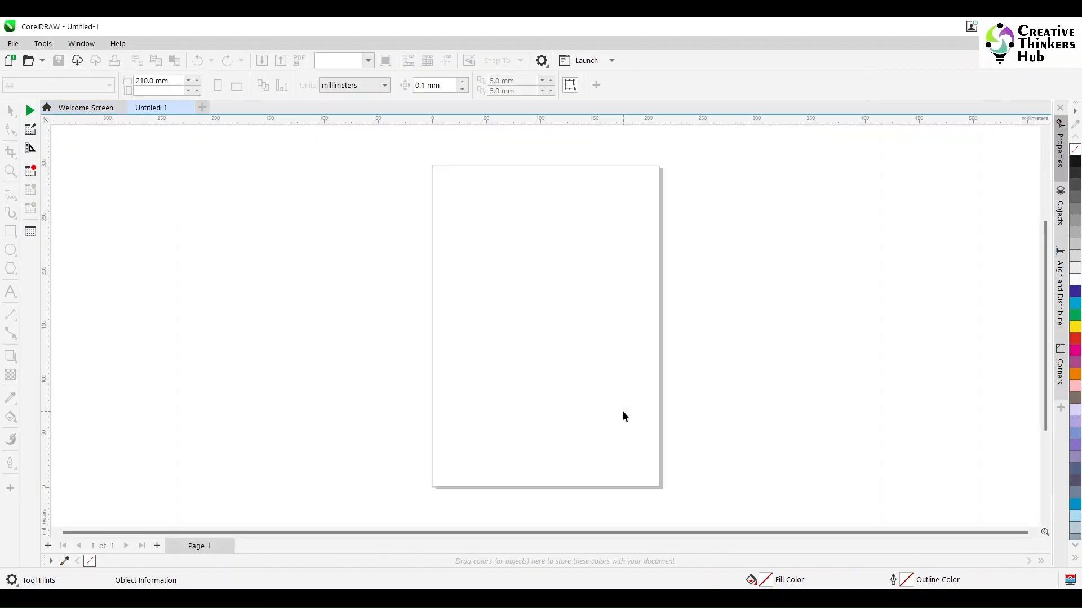
left_click(89, 84)
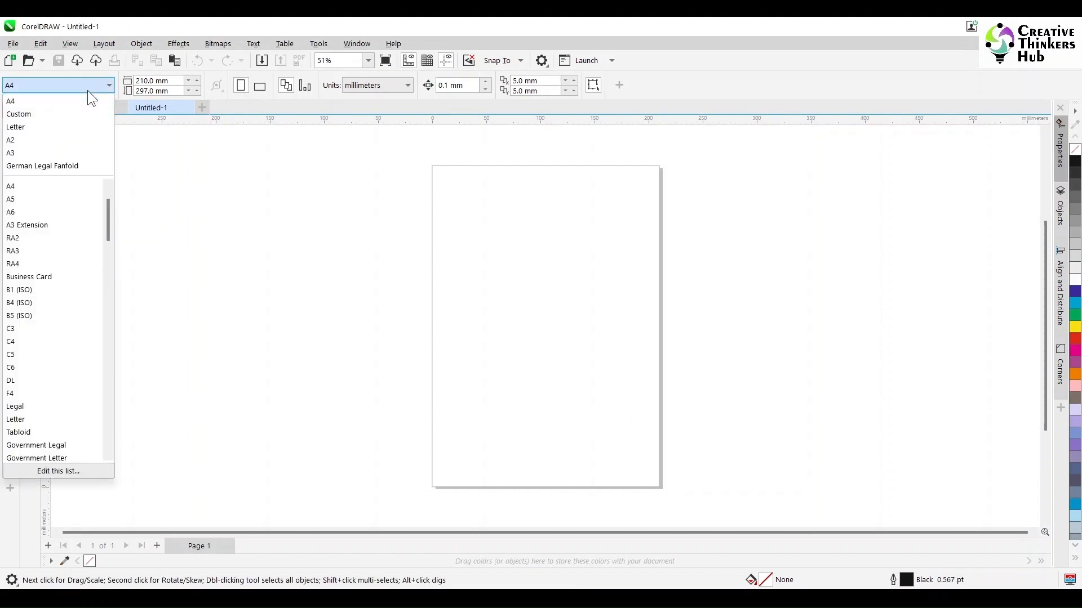
left_click(107, 184)
left_click(126, 192)
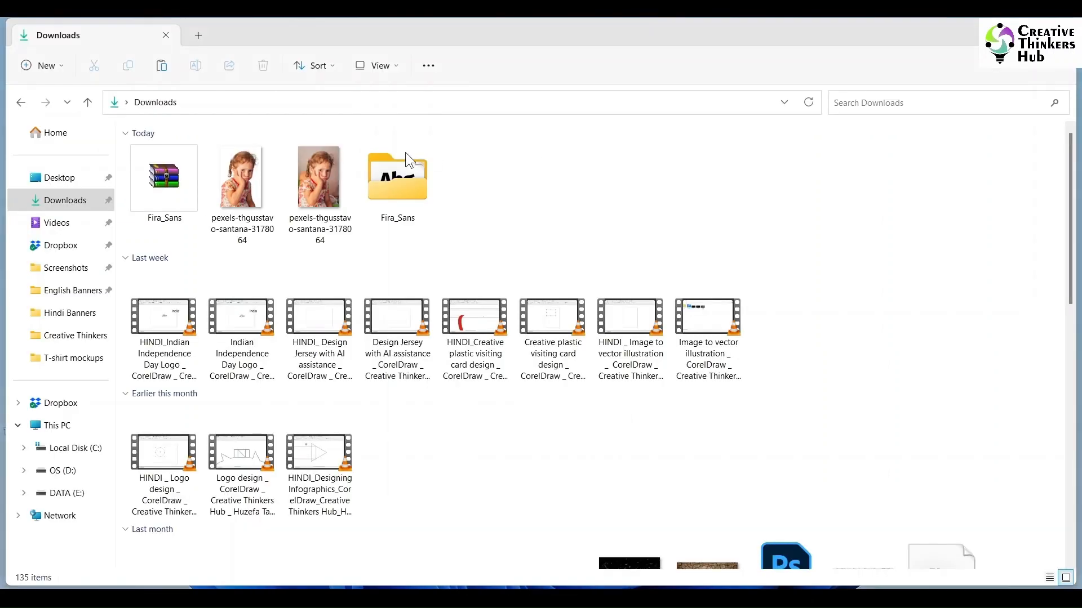
left_click(254, 188)
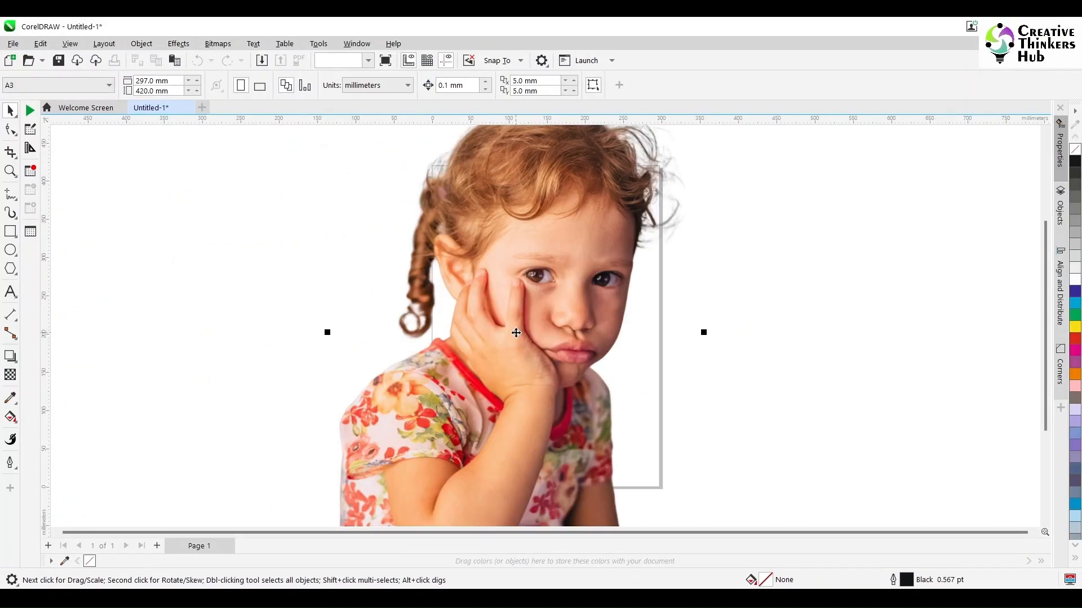
- Bring the cut-out child photo from the Downloads folder onto the A3 page and scale it about its center to about 176 × 264 mm
scroll(712, 336, "down", 2)
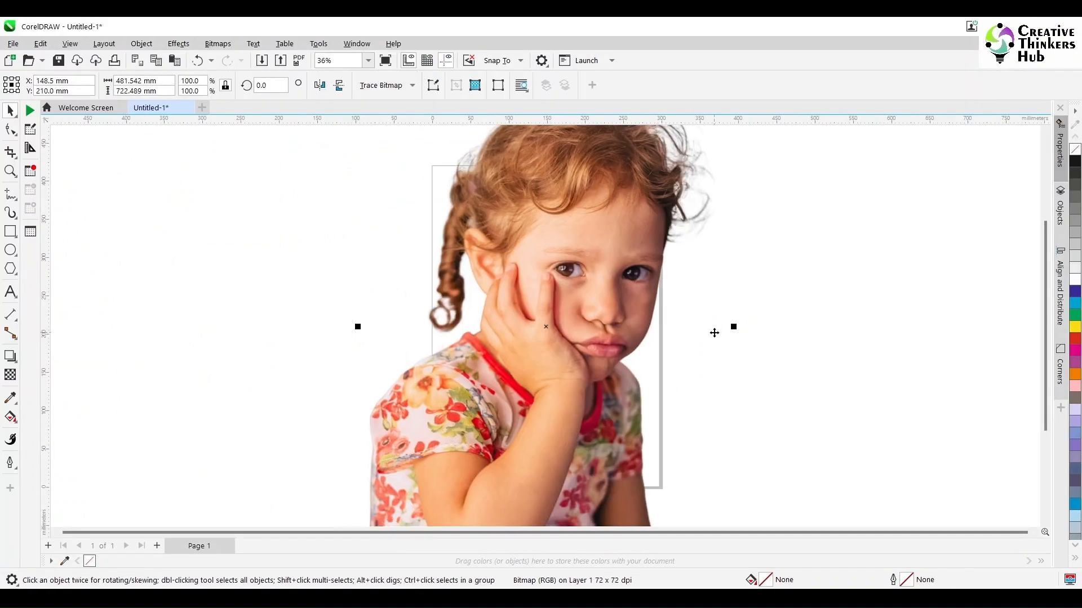
left_click_drag(728, 167, 701, 261)
scroll(701, 265, "down", 1)
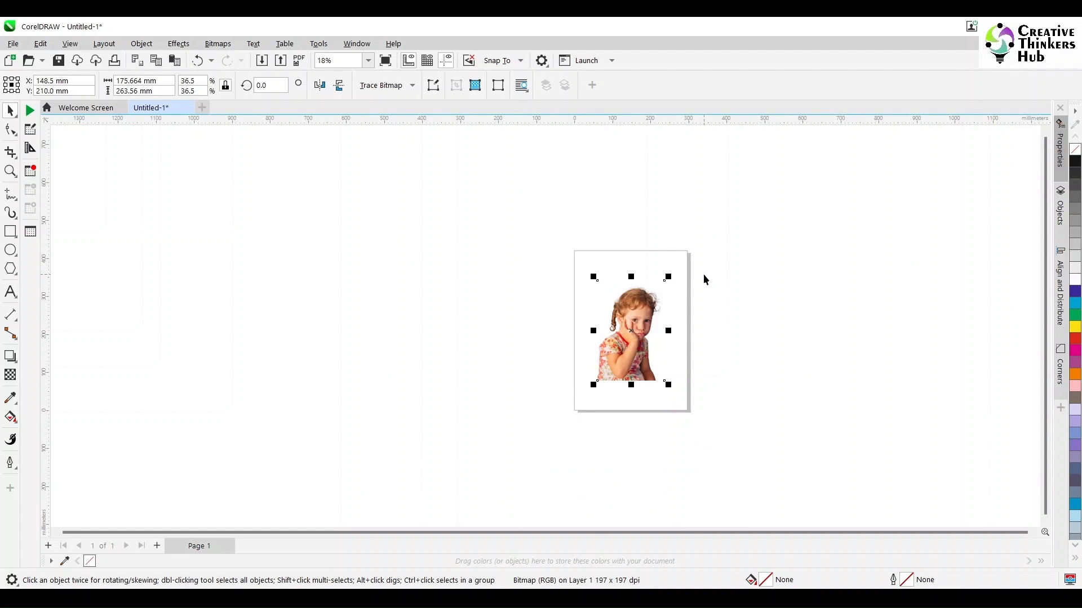
scroll(704, 280, "up", 6)
left_click(367, 60)
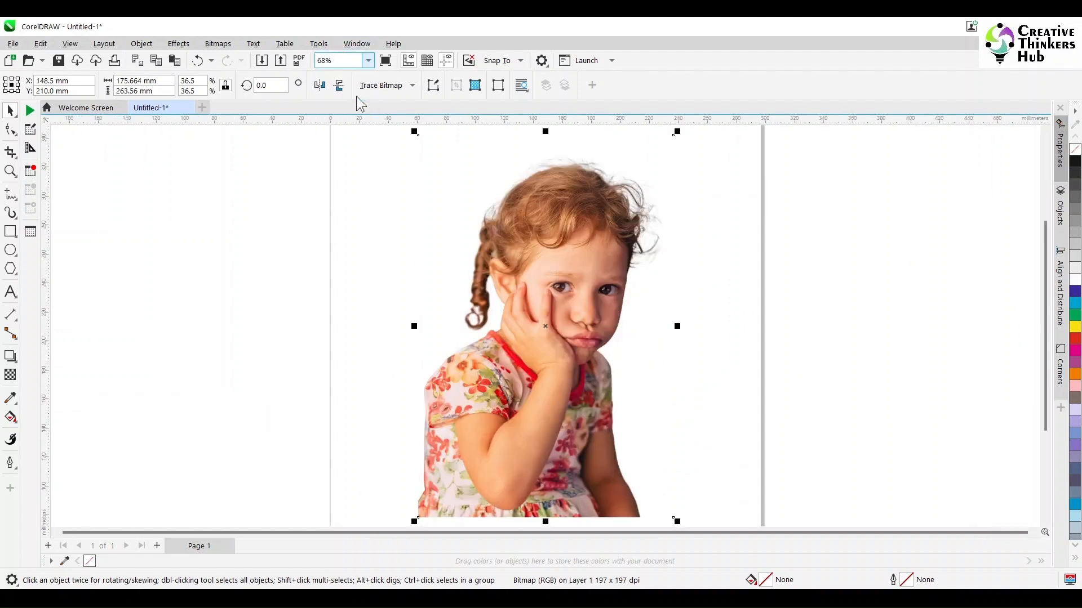
left_click(338, 94)
- Create a page-sized rectangle, bring it to the front, and make a centered smaller copy about 186 × 264 mm around the child
double_click(10, 231)
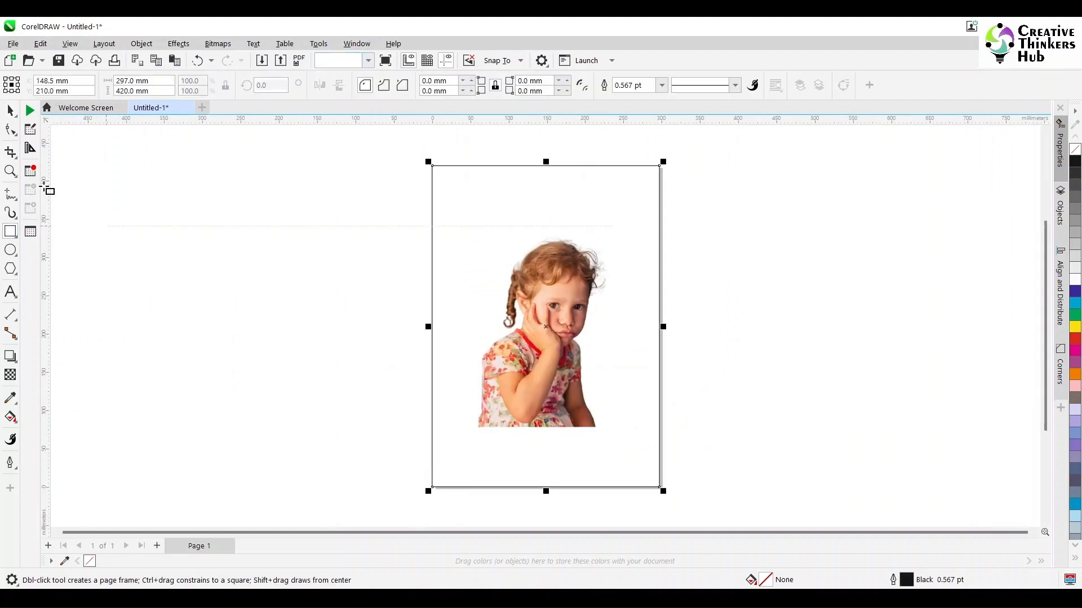
key("space")
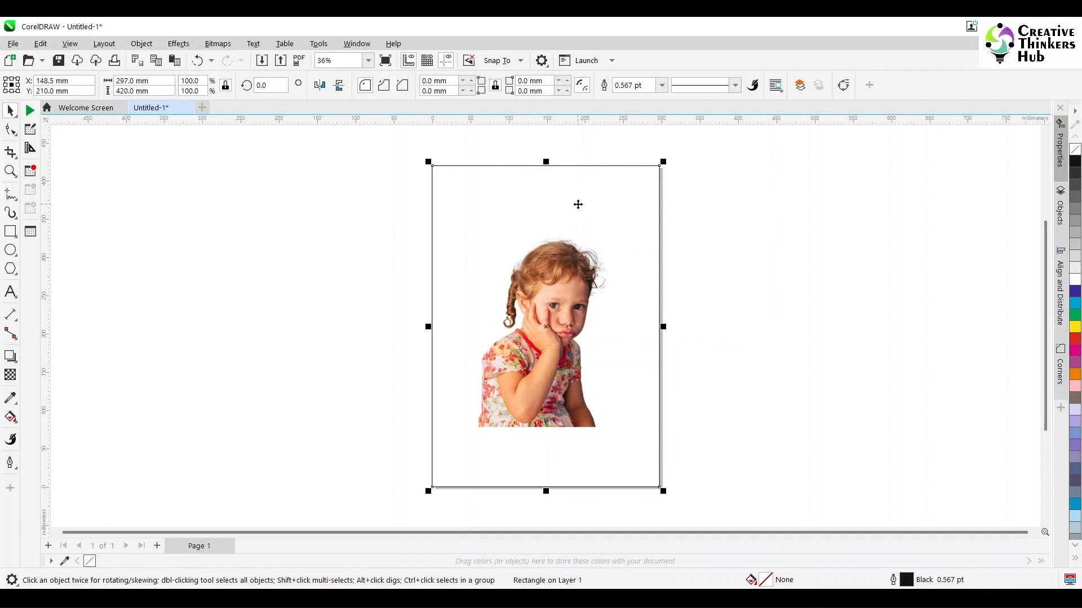
key("shift+Page_Up")
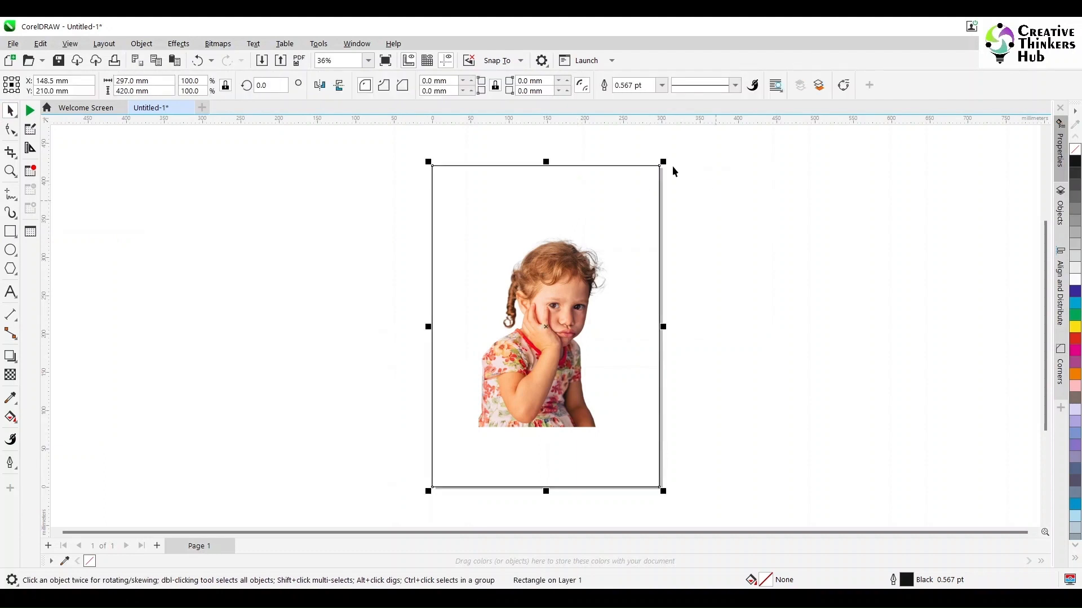
left_click_drag(665, 161, 641, 224)
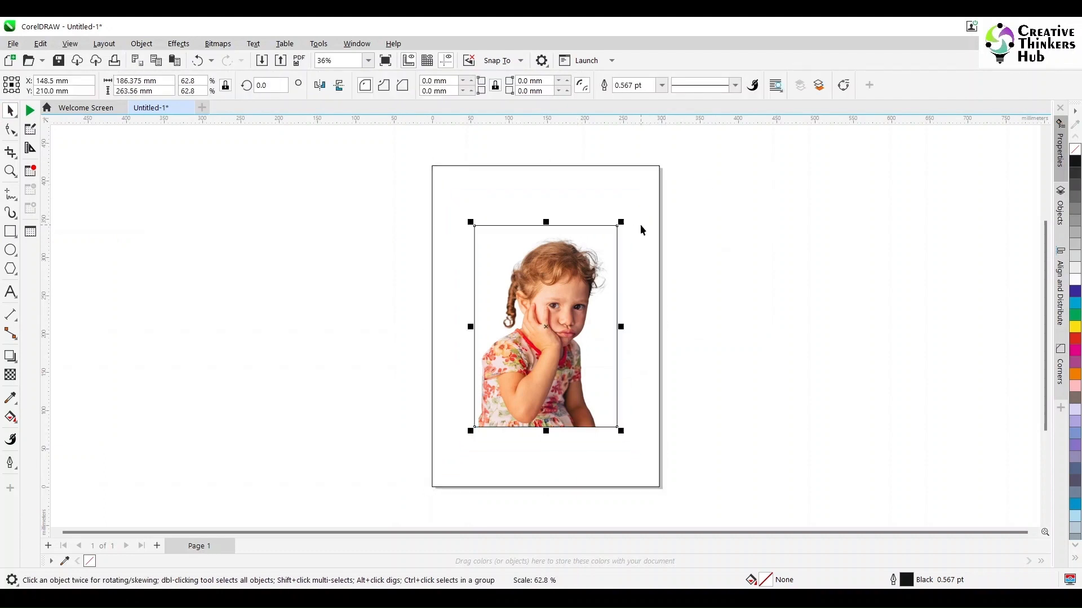
left_click(705, 220)
- Move the child photo off the smaller rectangle, place it in that rectangle as a PowerClip, and open its contents for editing
left_click(546, 293)
left_click(569, 193, "shift")
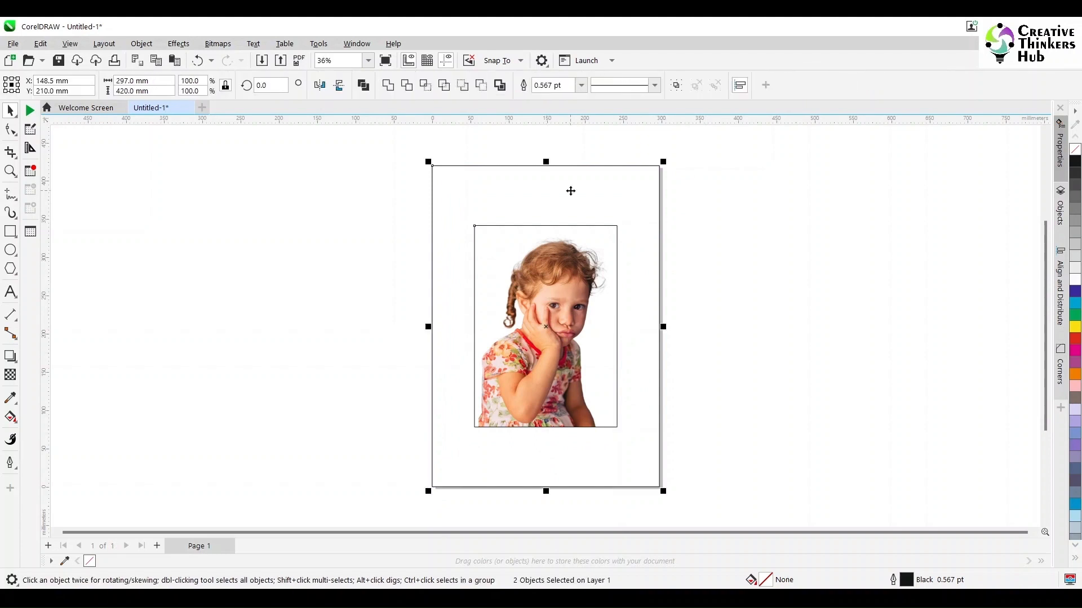
left_click(752, 310)
left_click_drag(565, 285, 434, 291)
left_click(141, 43)
mouse_move(183, 100)
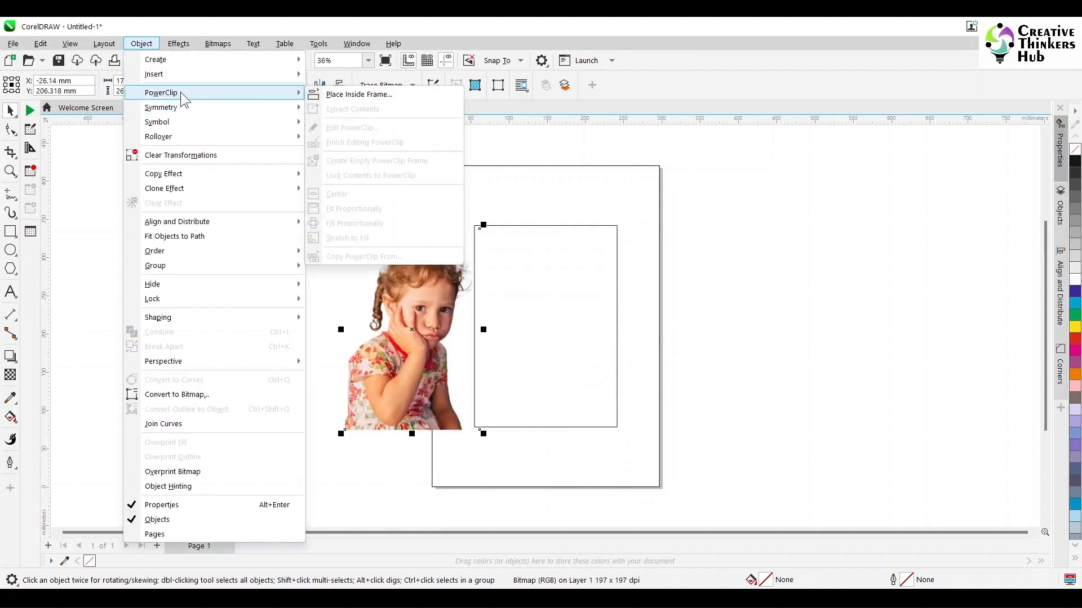
left_click(361, 96)
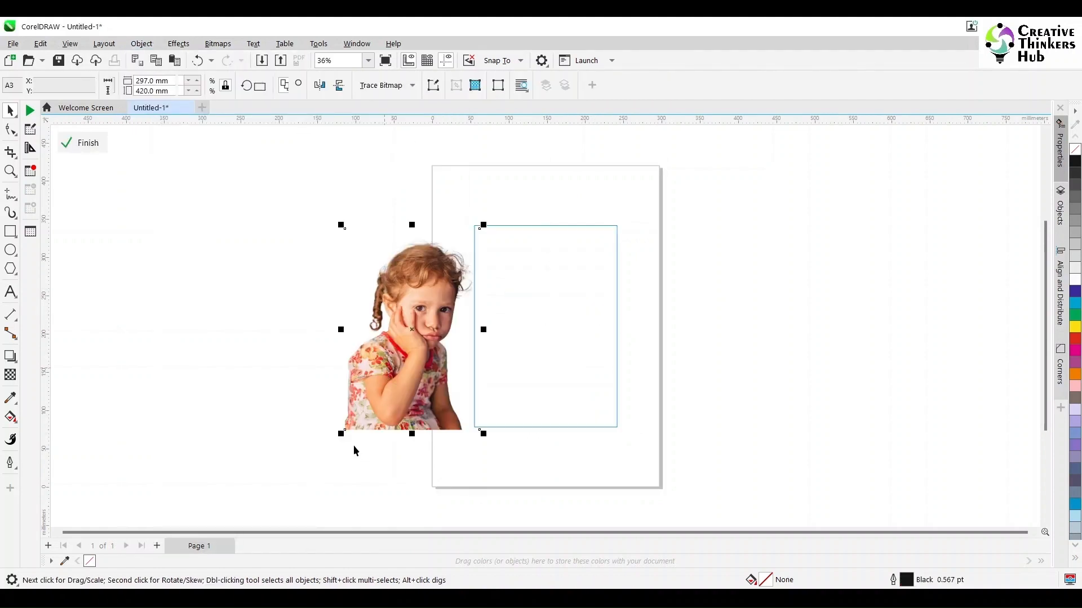
- Move the child photo into the PowerClip frame, enlarge it to about 181 × 271 mm, and center it on the page
left_click_drag(343, 435, 475, 429)
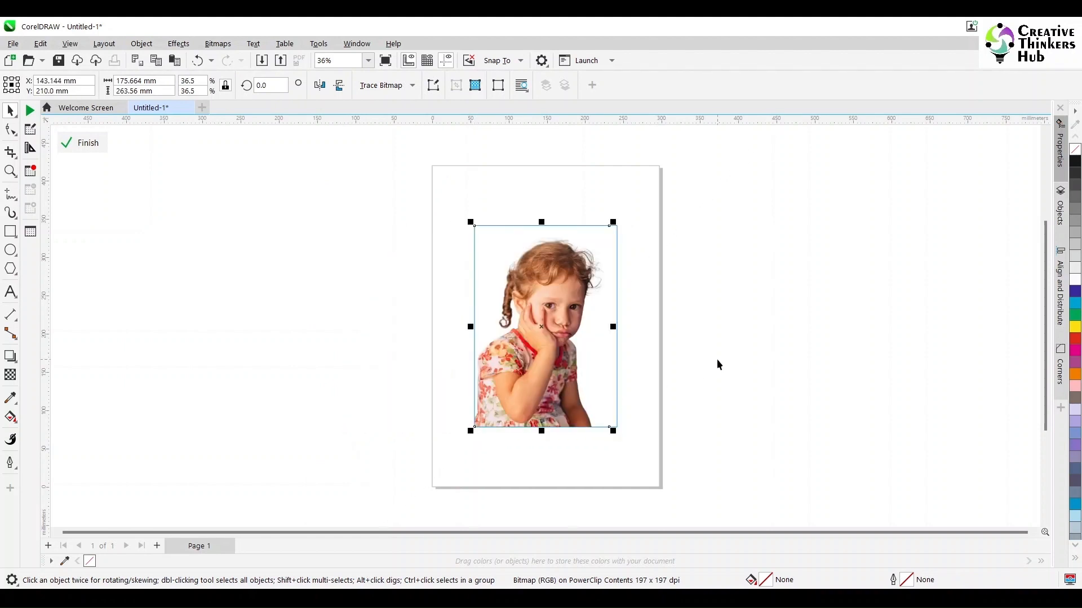
mouse_move(613, 222)
left_mouse_down()
mouse_move(628, 205)
mouse_move(623, 217)
left_mouse_up()
left_click(750, 266)
left_click(565, 322)
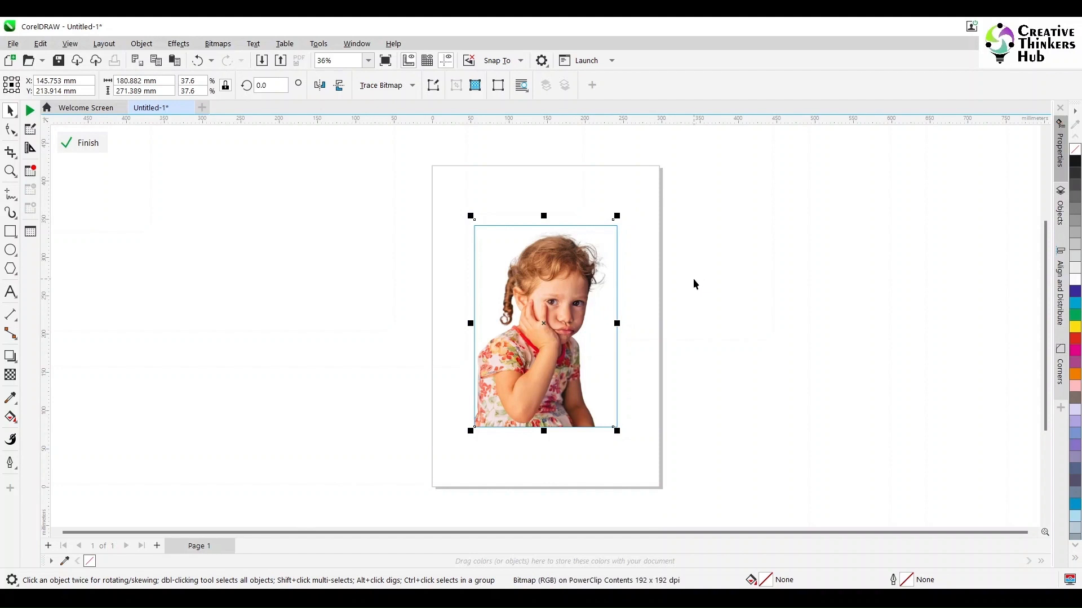
left_click(533, 356)
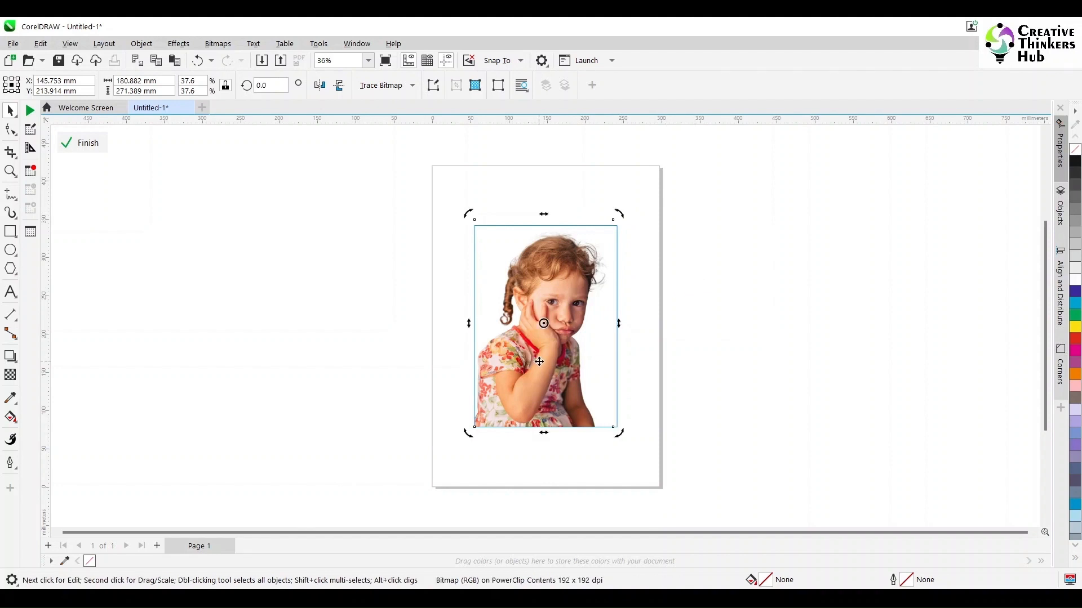
left_click(714, 301)
left_click(542, 333)
key("p")
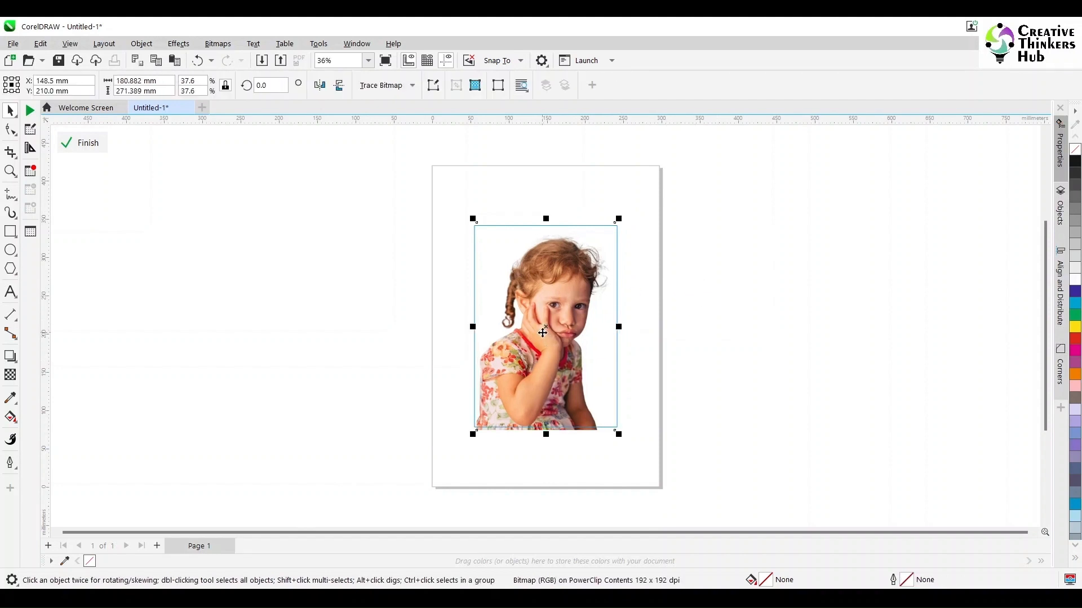
left_click(746, 322)
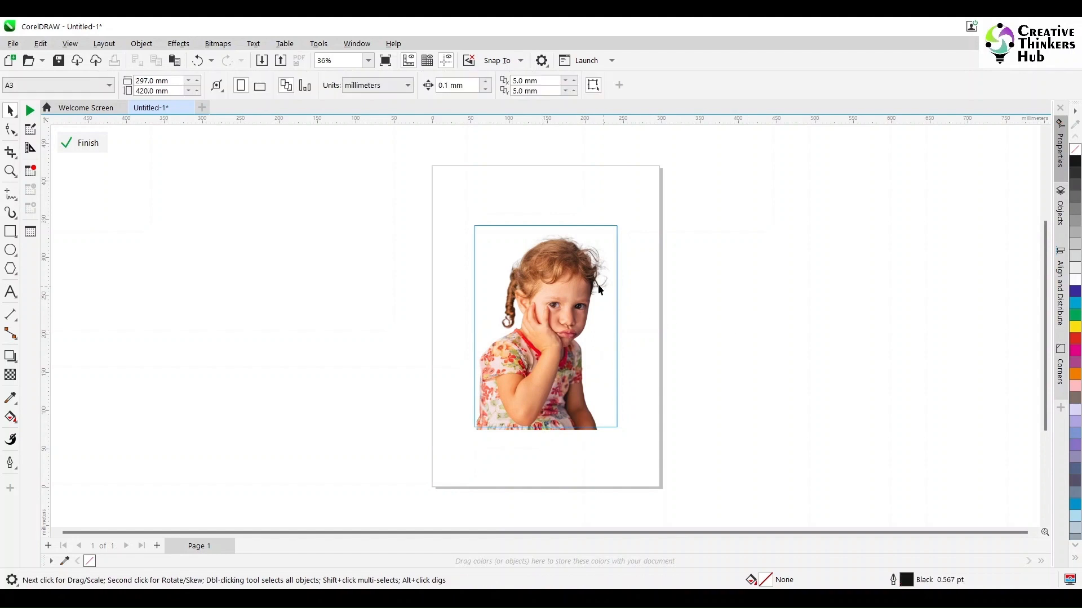
- Convert the child photo to a 300 dpi Grayscale (8-bit) bitmap with transparent background and finish editing the PowerClip
left_click(519, 299)
left_click(218, 44)
left_click(250, 60)
left_click_drag(549, 219, 789, 217)
left_click(803, 274)
left_click(794, 310)
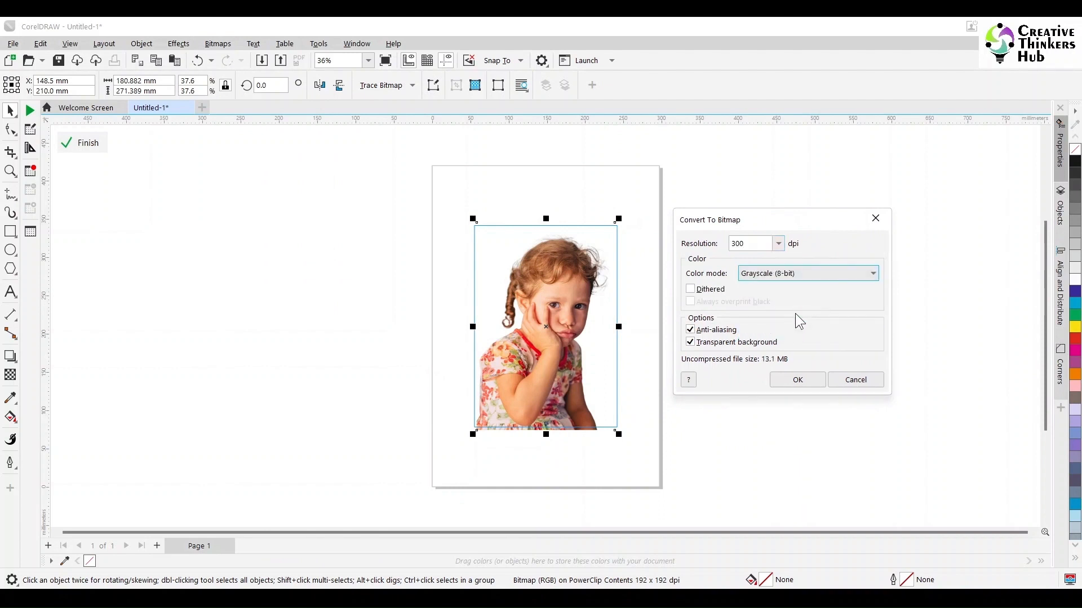
left_click(799, 379)
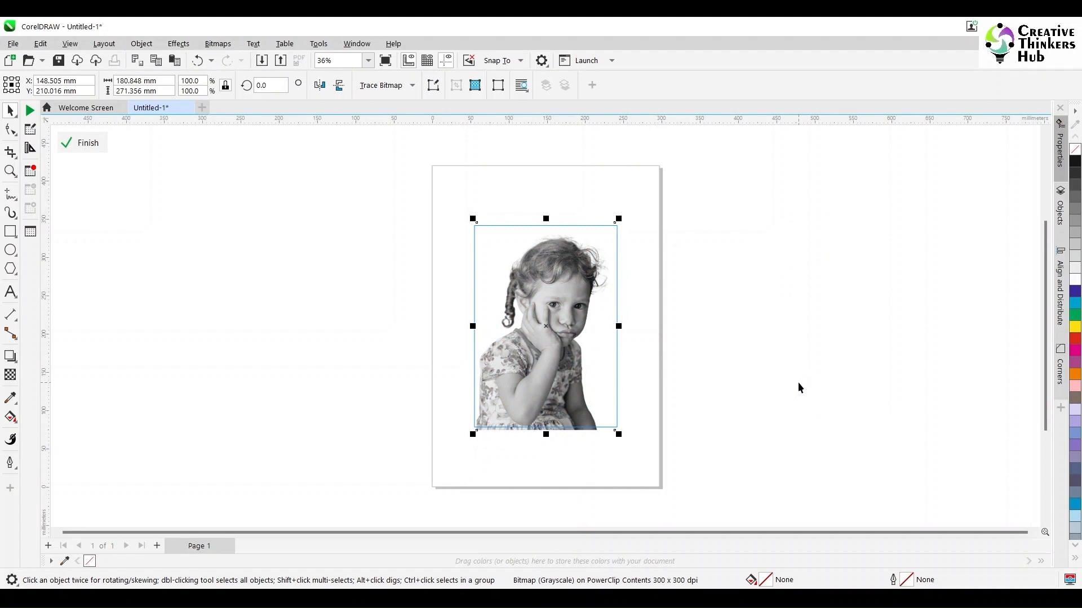
left_click(82, 143)
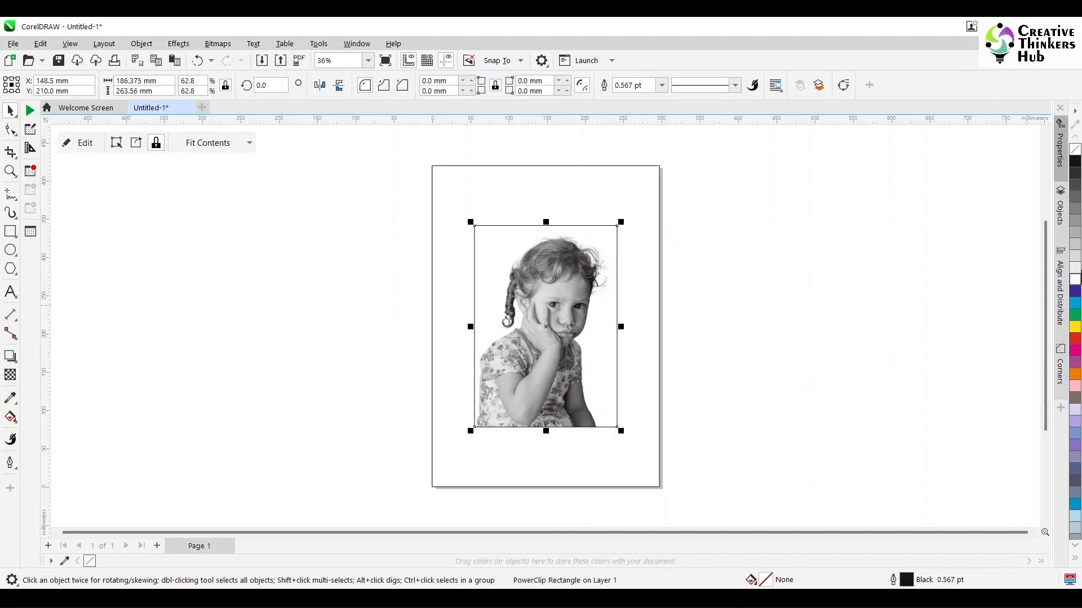
- Fill the PowerClip frame with 80% black and round all four of its corners to 10 mm
left_click(1075, 184)
left_click(873, 273)
left_click(598, 332)
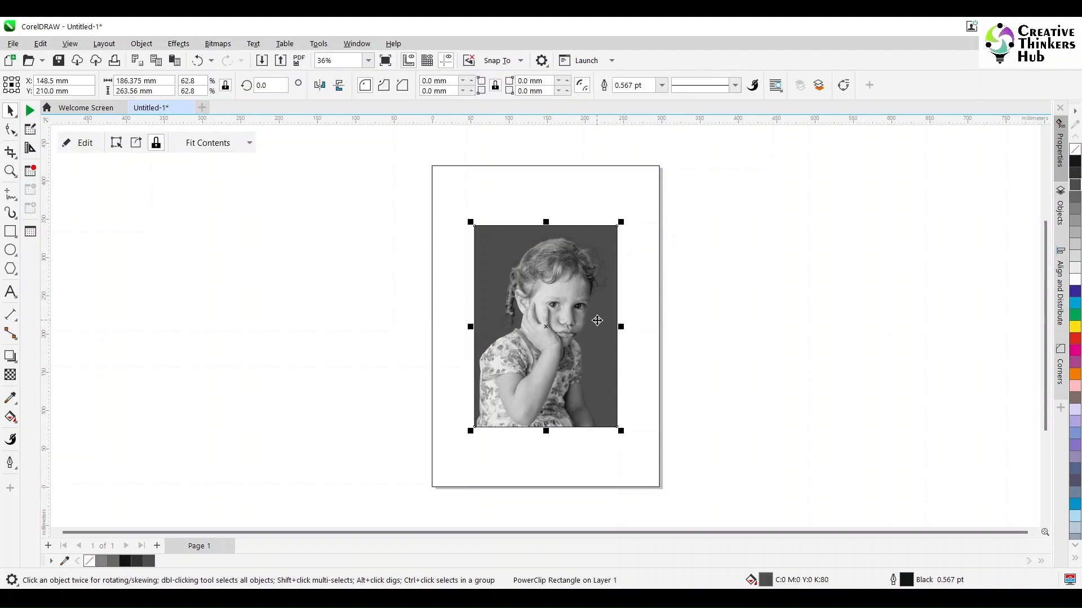
double_click(532, 80)
type("10")
key("Return")
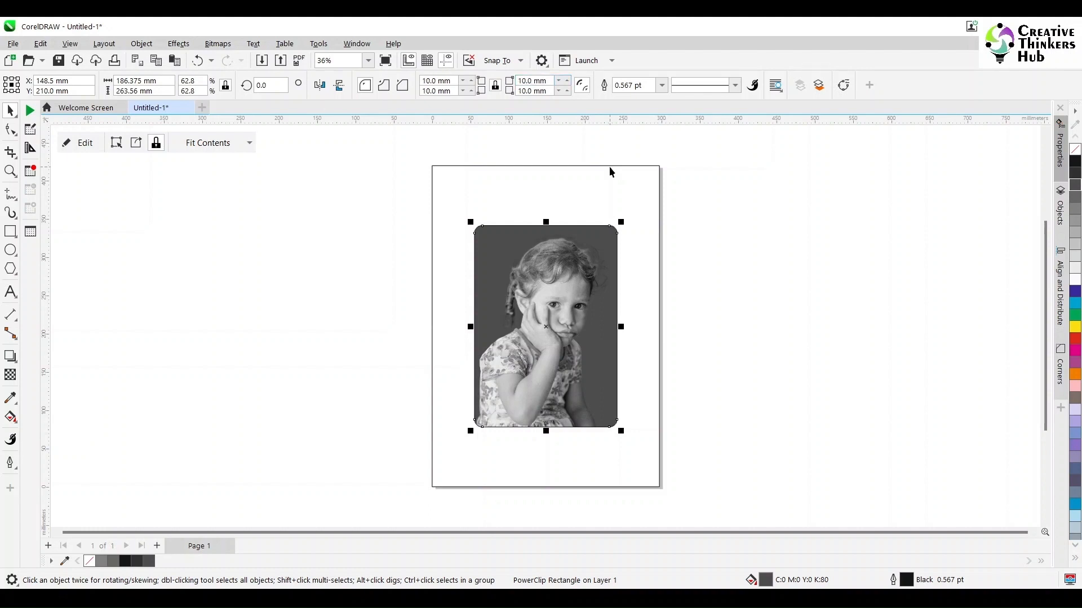
left_click(721, 315)
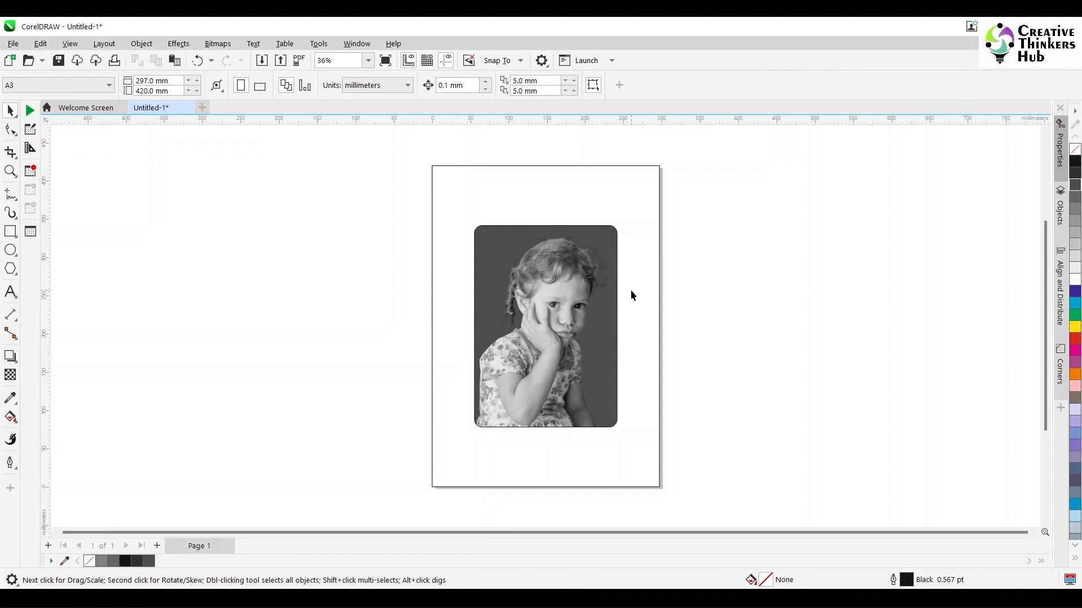
- Create a page-sized rectangle behind the child photo and fill it with black as the poster background
double_click(10, 231)
left_click(1074, 162)
left_click(726, 443)
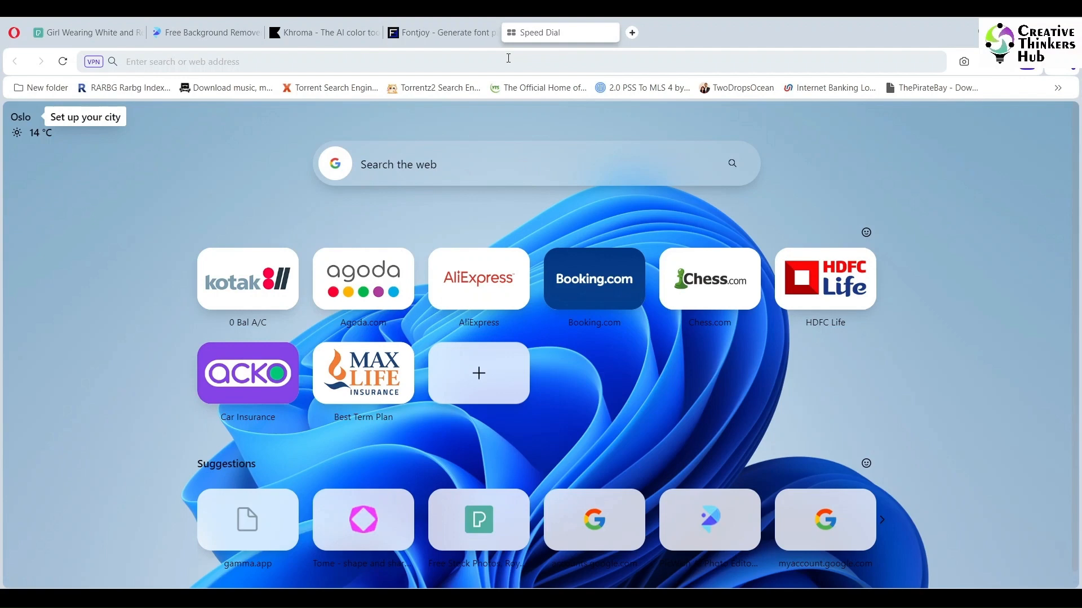
- Switch to the browser, search for "chatgpt login" in the new tab, and open the ChatGPT site
left_click(508, 58)
type("chat")
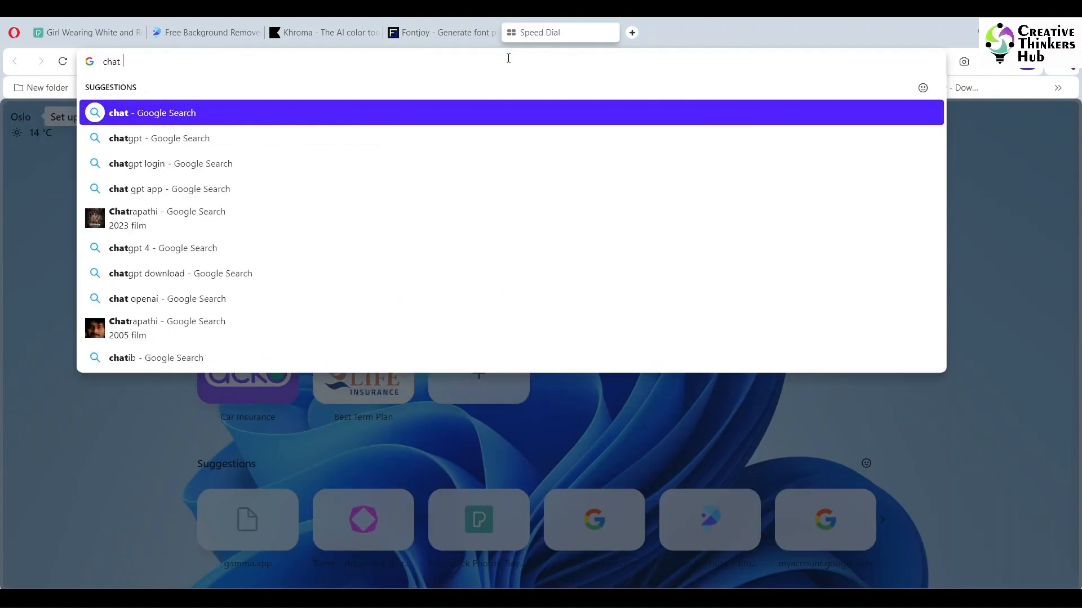
left_click(128, 165)
left_click(158, 281)
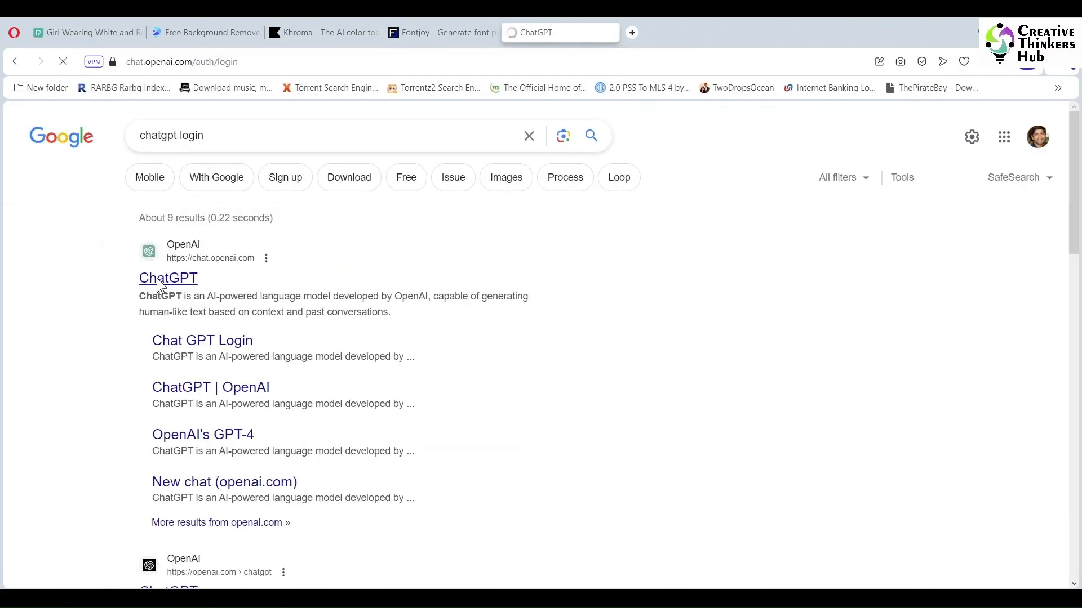
- Begin the ChatGPT prompt with "Create headline and body copy for a poster for adoption"
type("Create headline and")
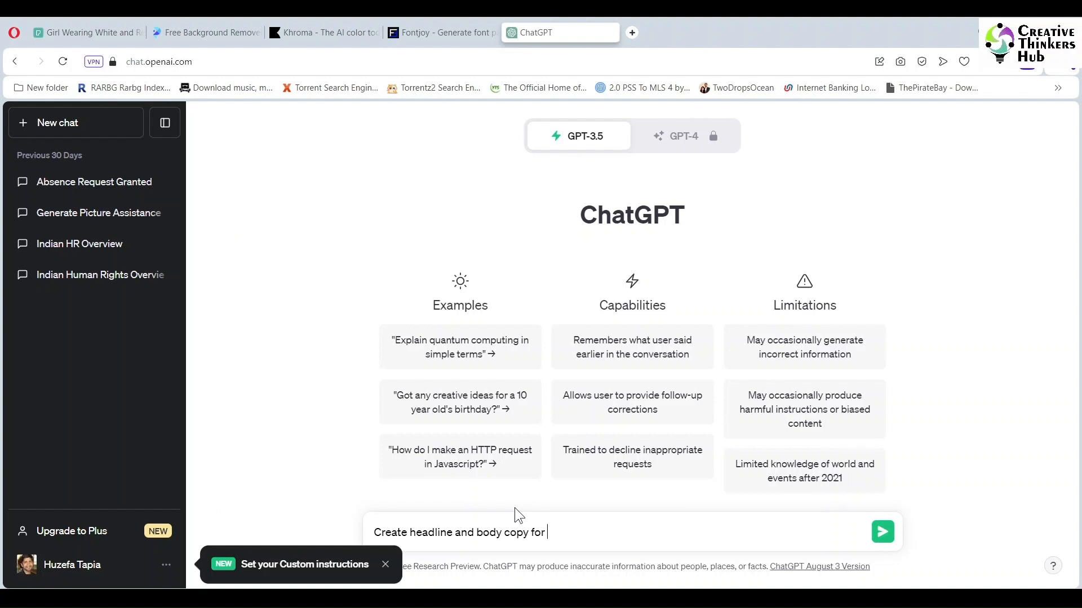
type(" body copy for a poster for adoption")
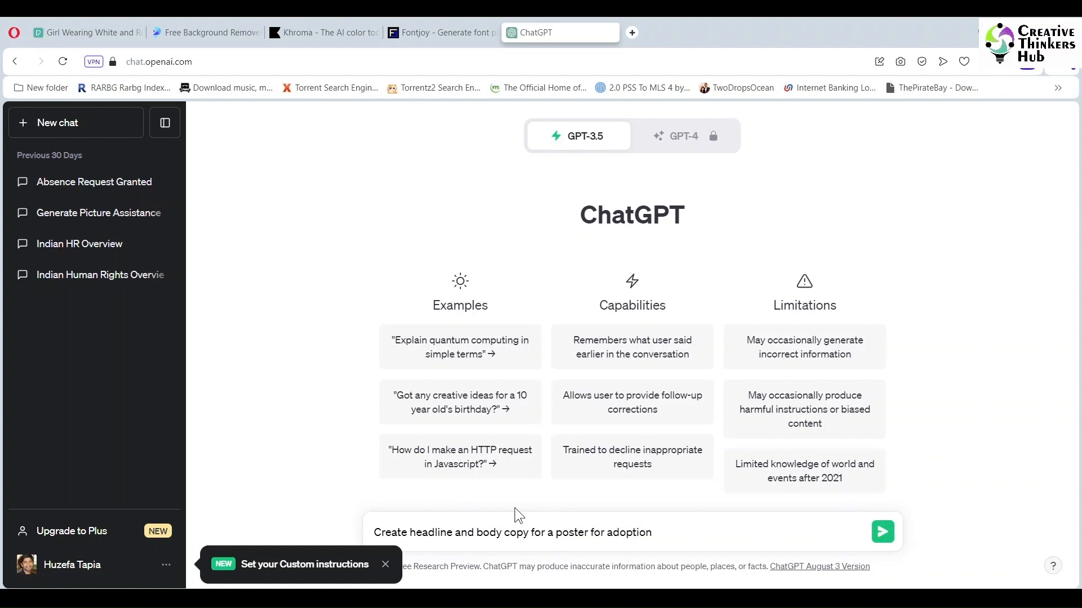
type(". stress on the urgency to adopt ")
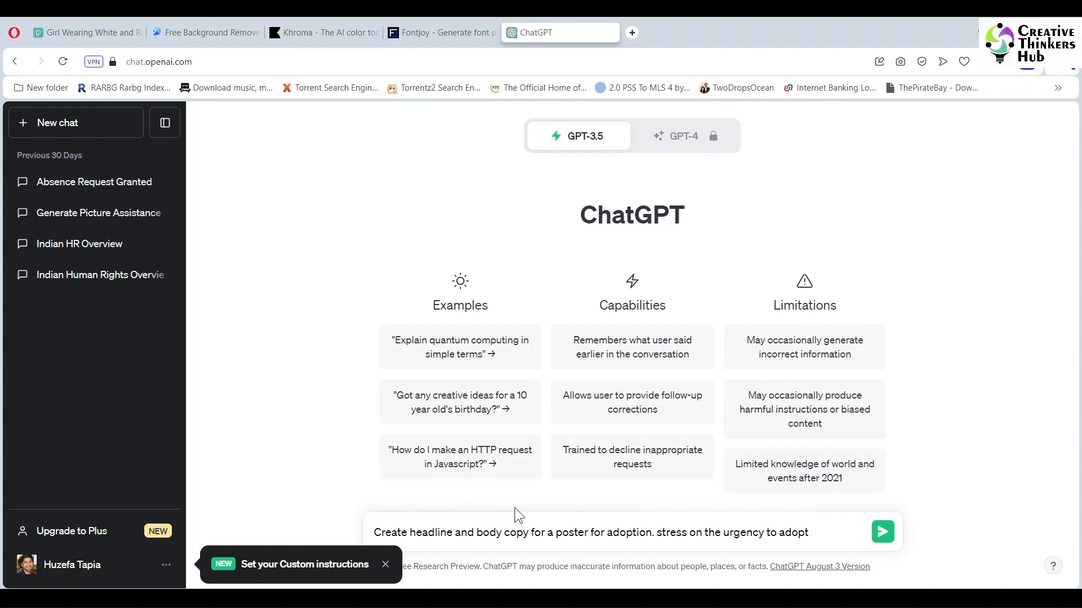
type("and how it will not onl")
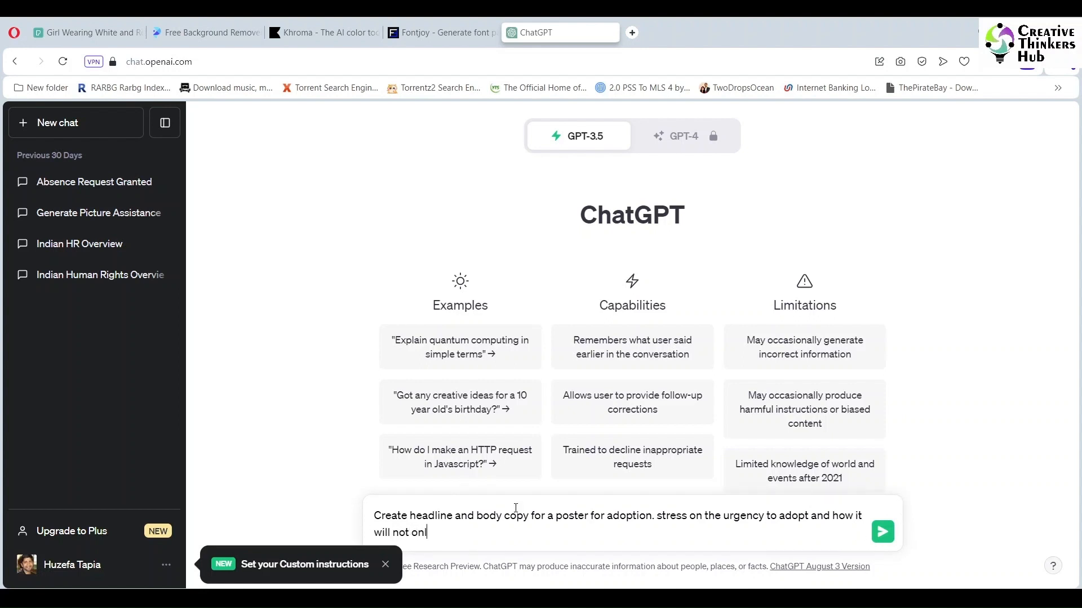
type("y help the child, but also help you")
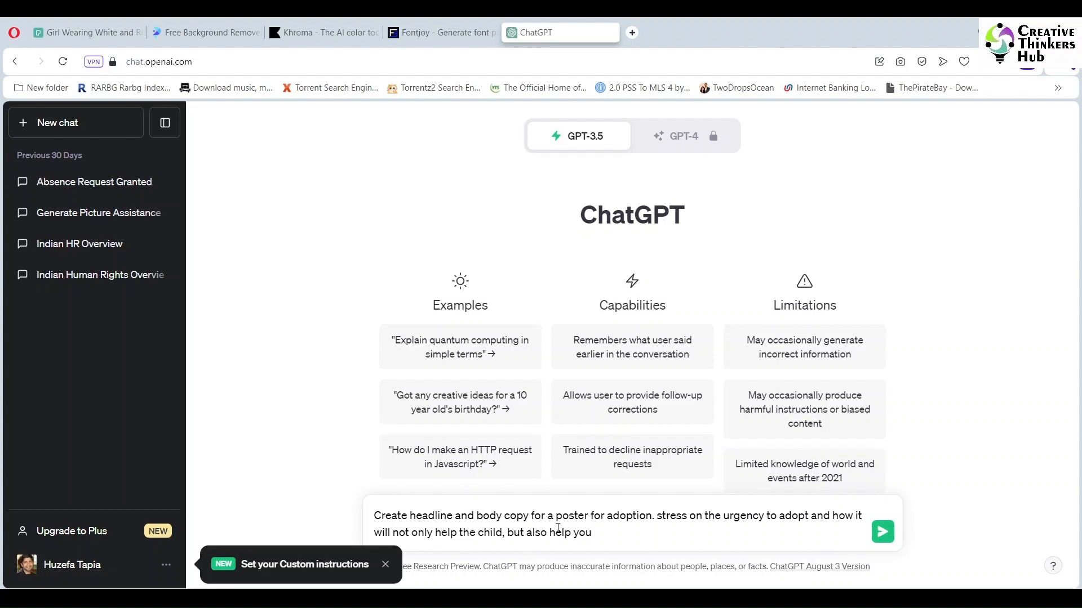
type("of 20 words")
- Insert length limits in the prompt: "of 6 words" after "headline" and "of 20 words" after "body copy"
key("ctrl+Left")
key("ctrl+Left")
key("ctrl+Left")
key("ctrl+Left")
key("ctrl+Left")
key("ctrl+Left")
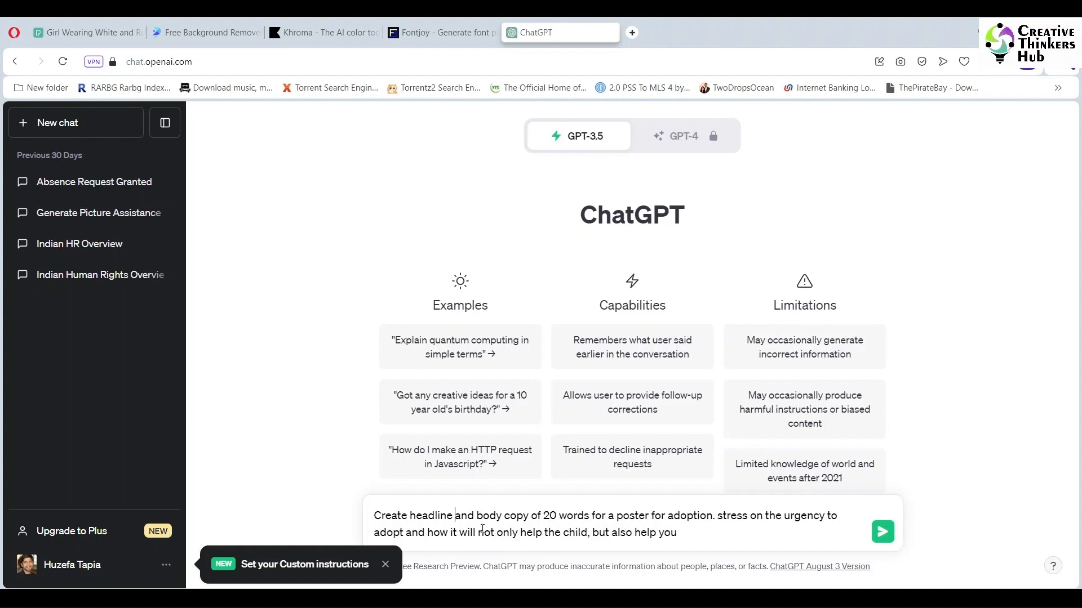
type("of 6 words")
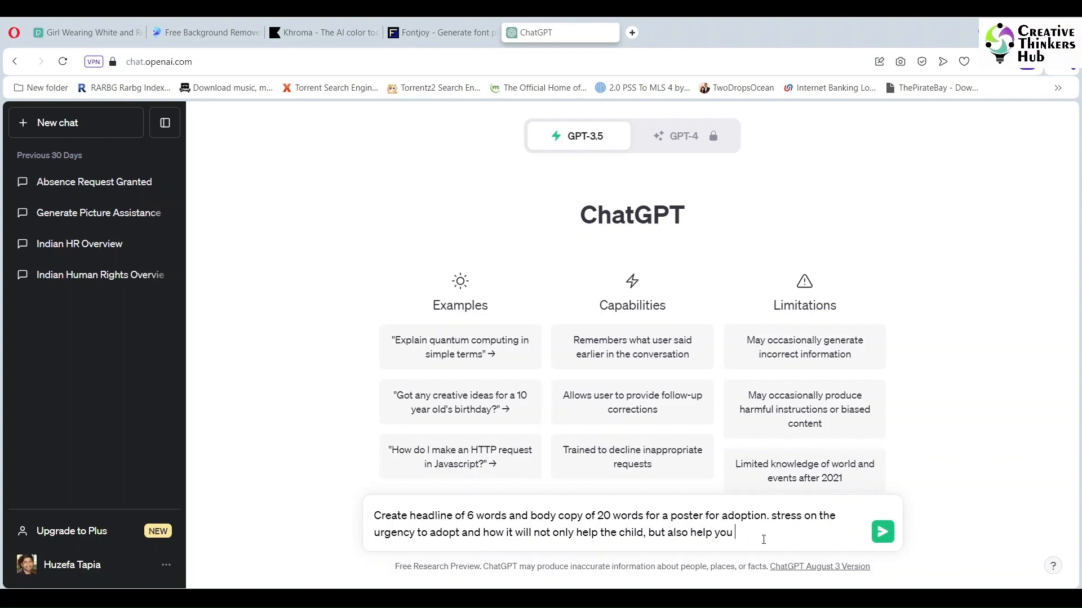
- Complete the prompt with "in making your life more colorful and joyful" and submit it
type("n making your life more co")
type("lorful")
type(" and joyful")
key("Return")
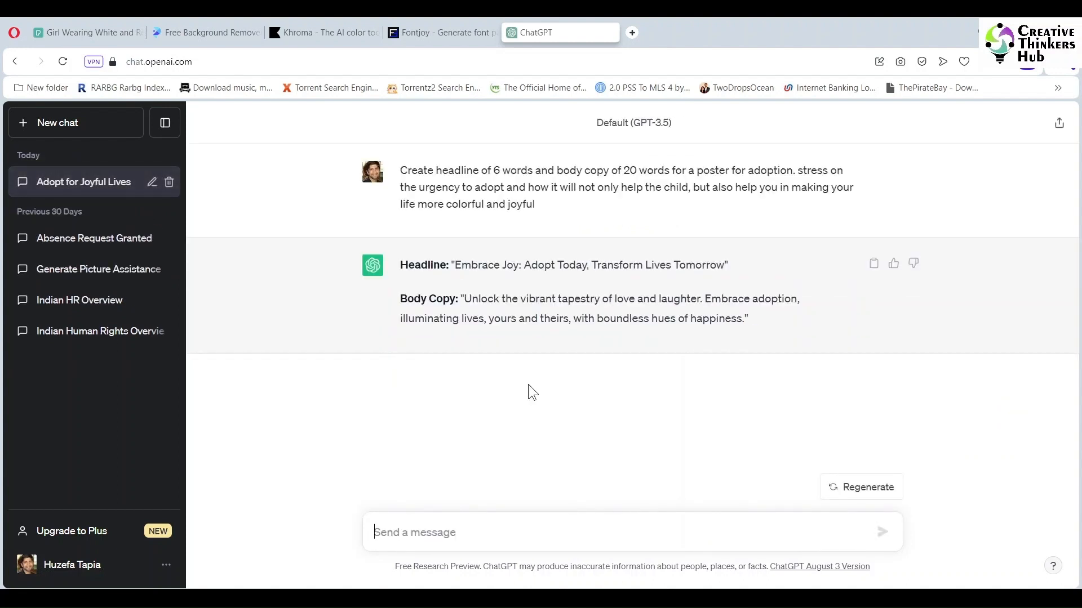
- Regenerate the headline and body copy, rate the new response as Worse, and regenerate once more
left_click(865, 488)
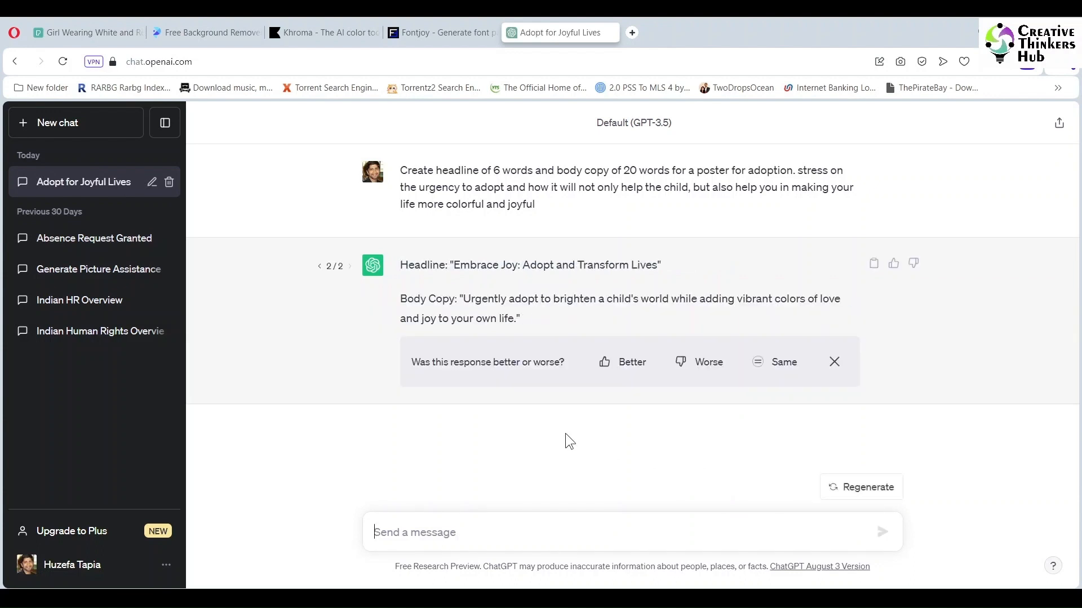
left_click(697, 362)
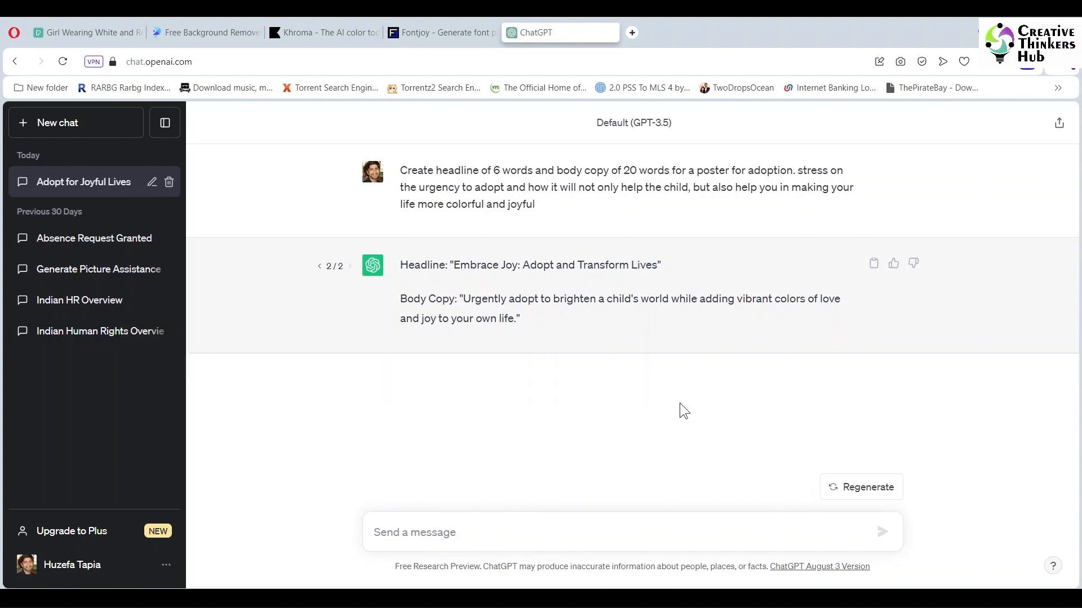
left_click(861, 488)
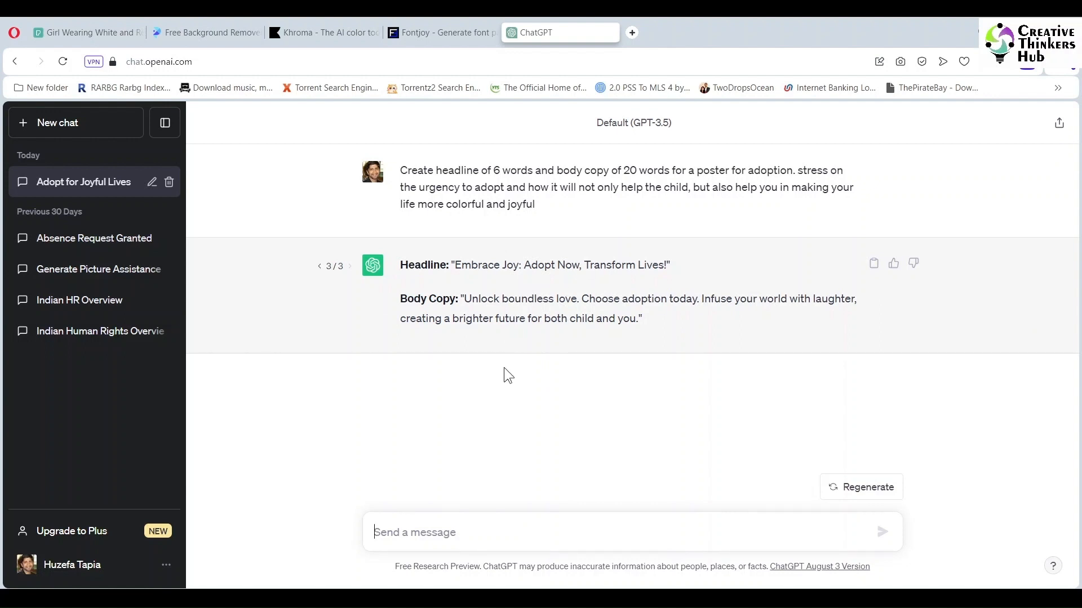
- Reuse the previous prompt in a new message and insert "Say how sad the child is today and" after "adoption."
left_click_drag(400, 169, 535, 205)
key("ctrl+c")
left_click(533, 531)
key("ctrl+v")
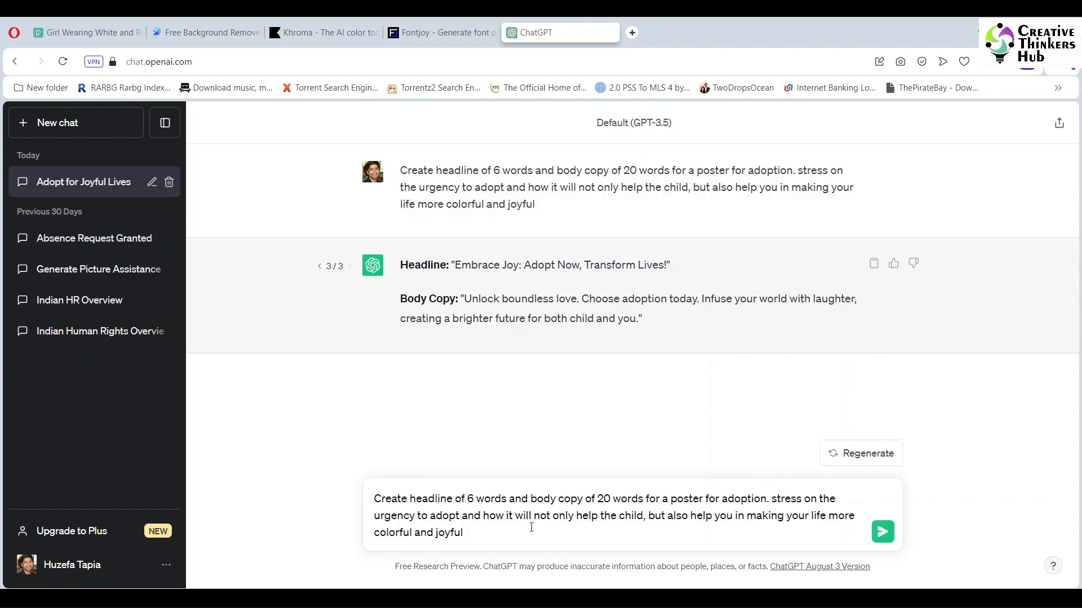
type("Say how the")
key("BackSpace")
key("BackSpace")
key("BackSpace")
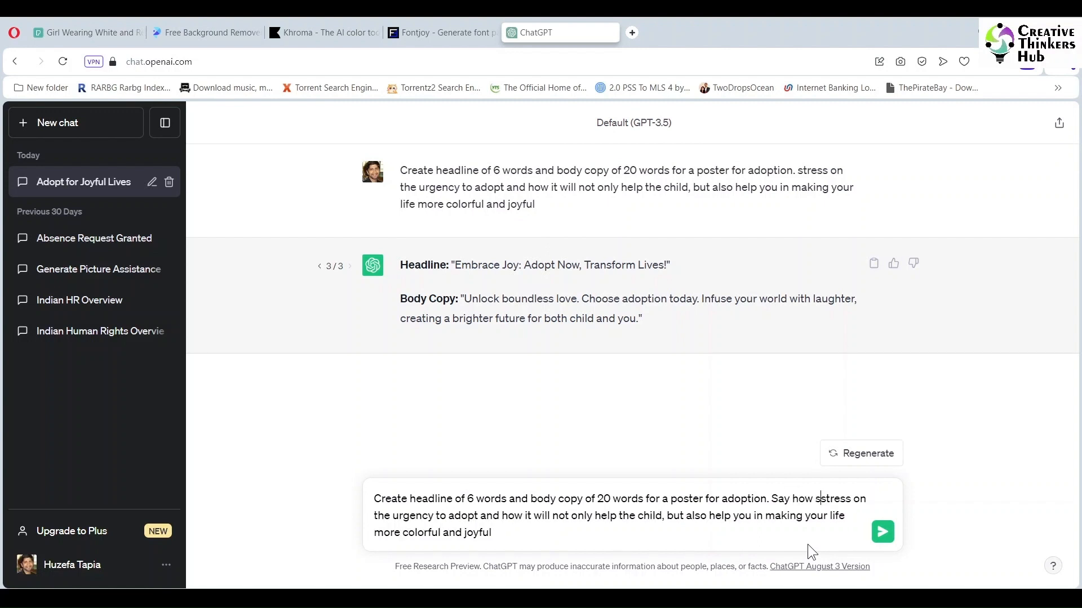
type("sad the cl")
type("hild is today")
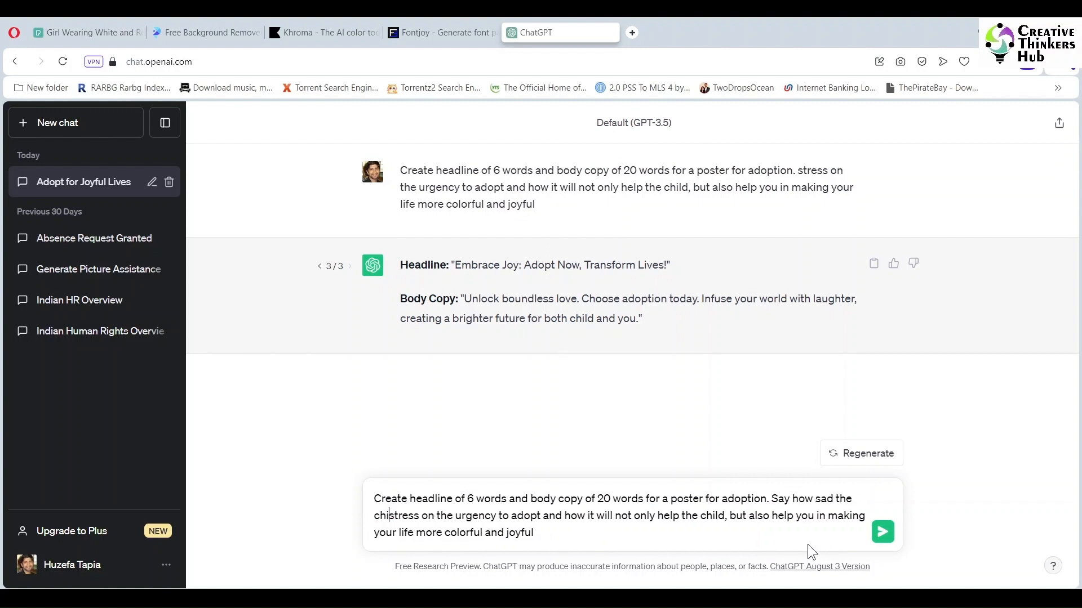
- Replace "stress on the urgency to adopt and how it will" with "only you can" and submit the prompt
type("d is today and ")
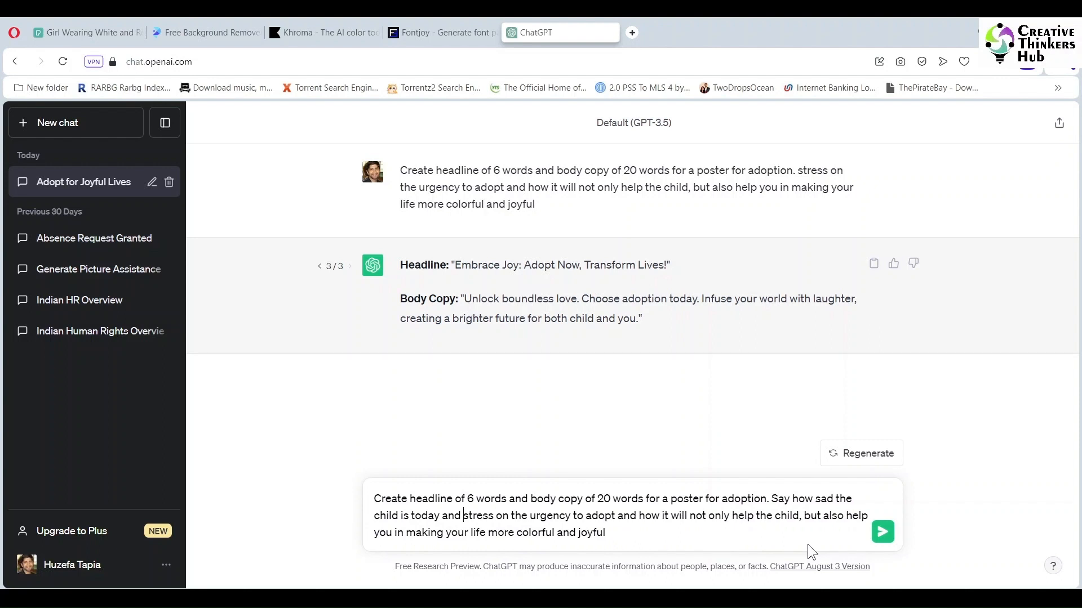
type("only you can")
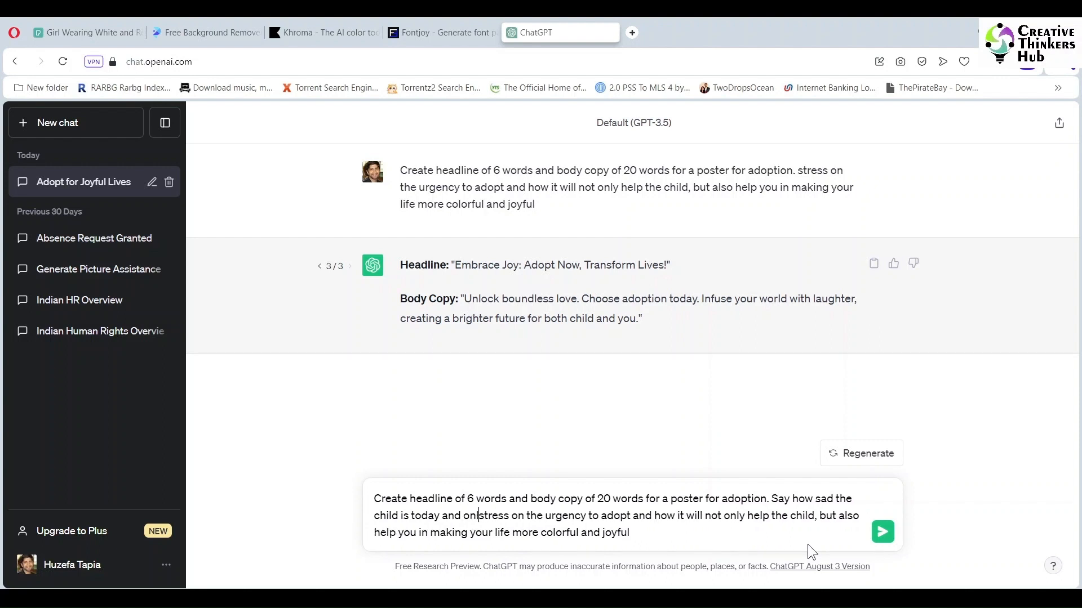
key("Delete")
key("Delete")
key("Delete")
key("Delete")
key("Delete")
key("Delete")
key("Delete")
key("Delete")
key("Delete")
key("Delete")
key("Delete")
key("Delete")
key("Delete")
key("Delete")
key("Delete")
key("Delete")
key("Delete")
key("Delete")
key("Delete")
key("Delete")
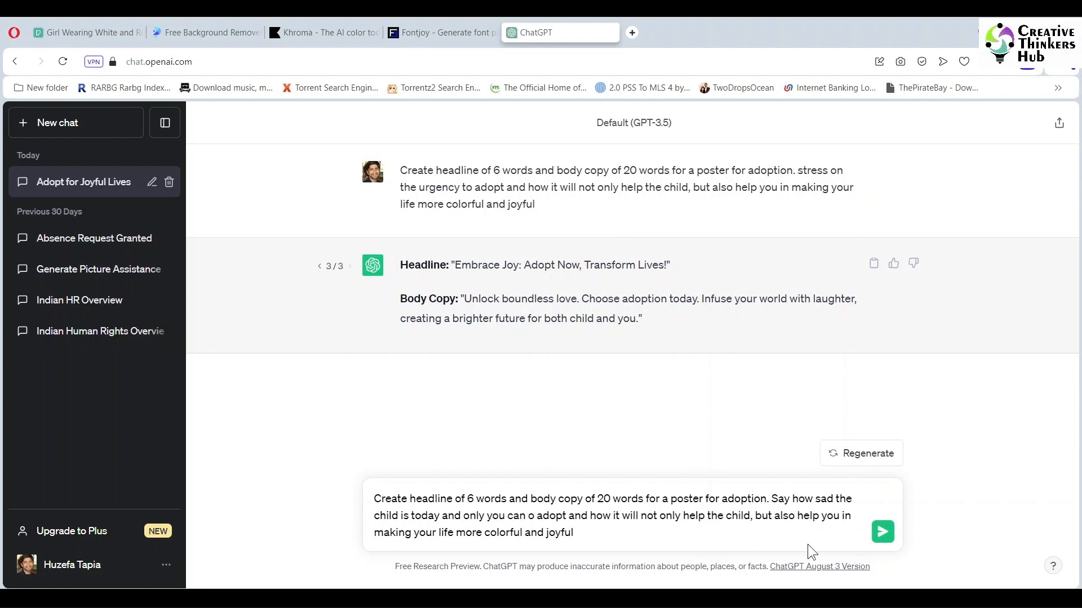
left_click(883, 532)
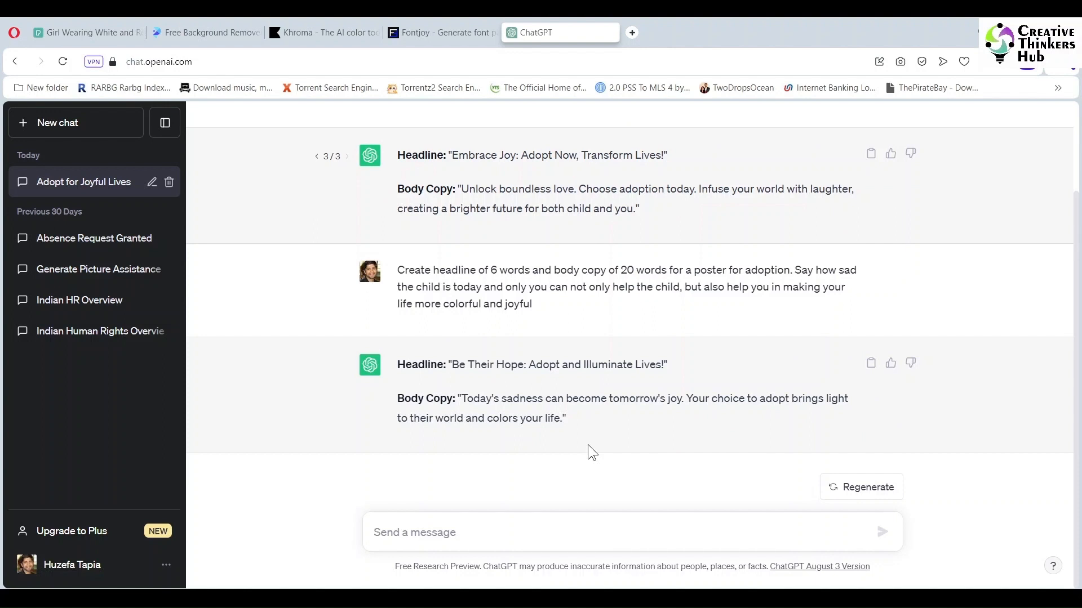
- Reuse the latest prompt in a new message and insert "with no one to call dad & mom." after "today"
left_click_drag(397, 270, 539, 308)
key("ctrl+c")
left_click(502, 532)
key("ctrl+v")
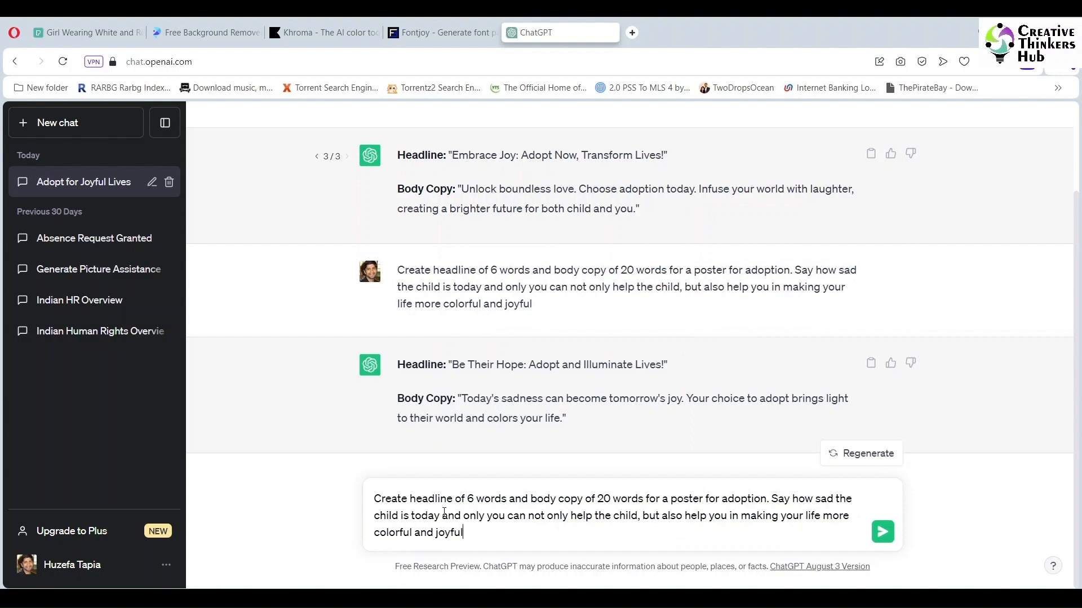
type("with no one to call dad ")
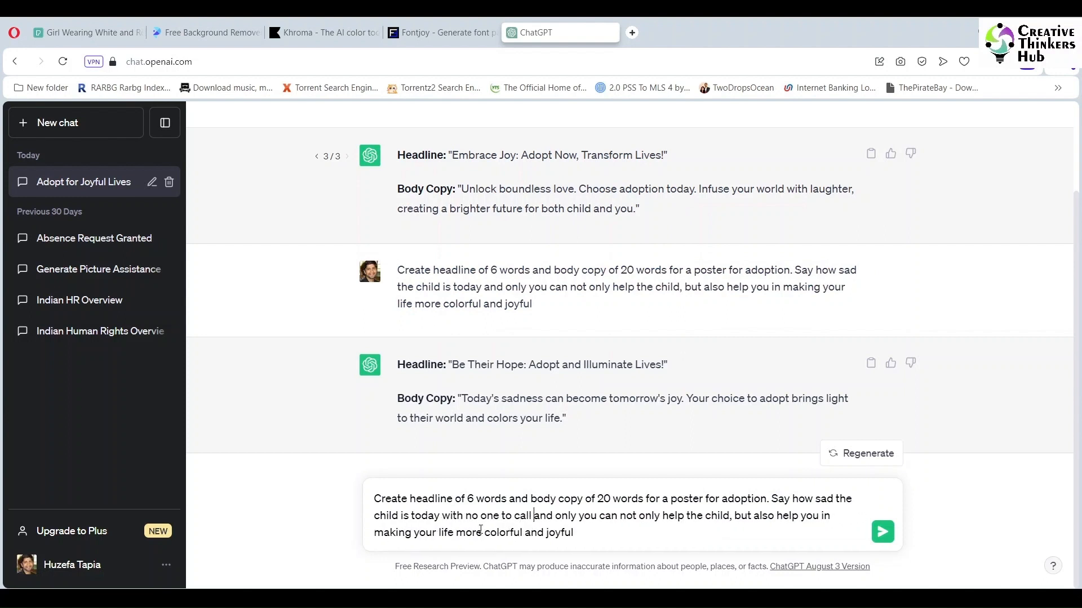
type("& mom.")
- Start the following sentence with "Only you can,", end the prompt with "with the decision to adopt now." and submit it
key("ctrl+shift+Right")
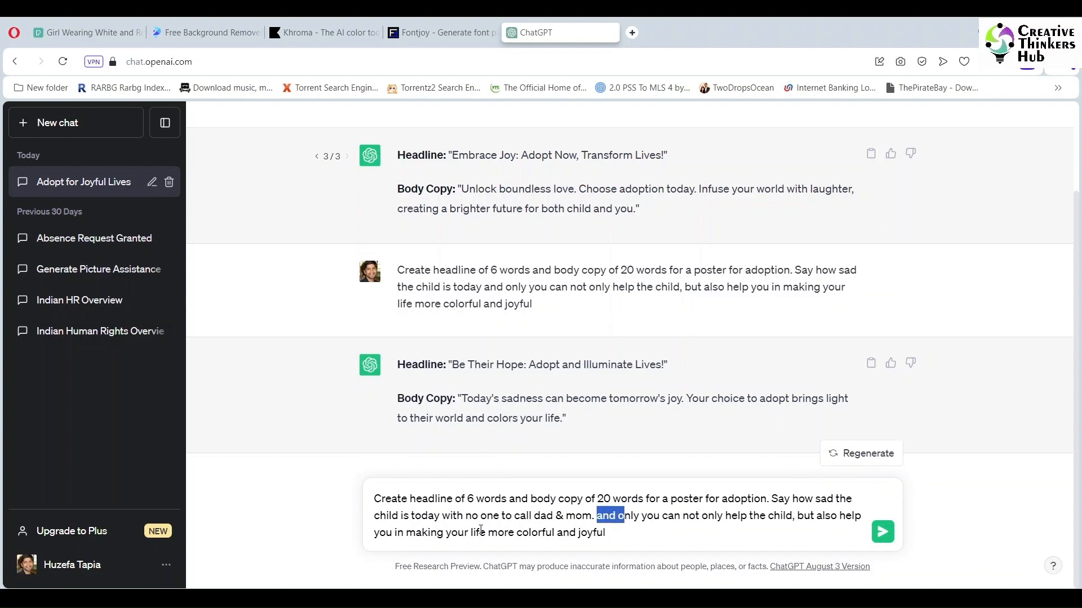
type("O")
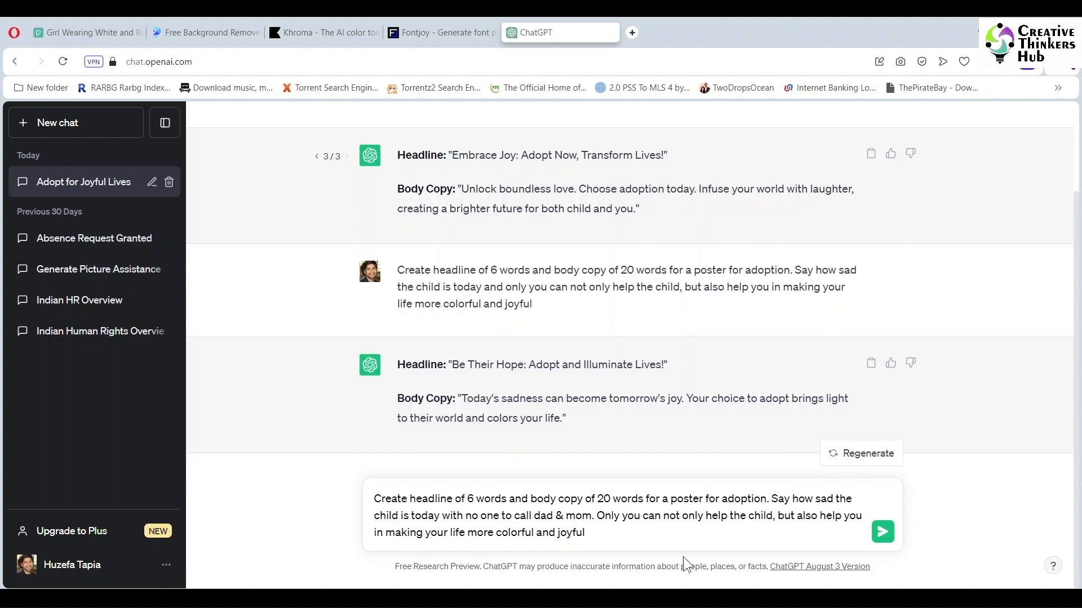
type(",")
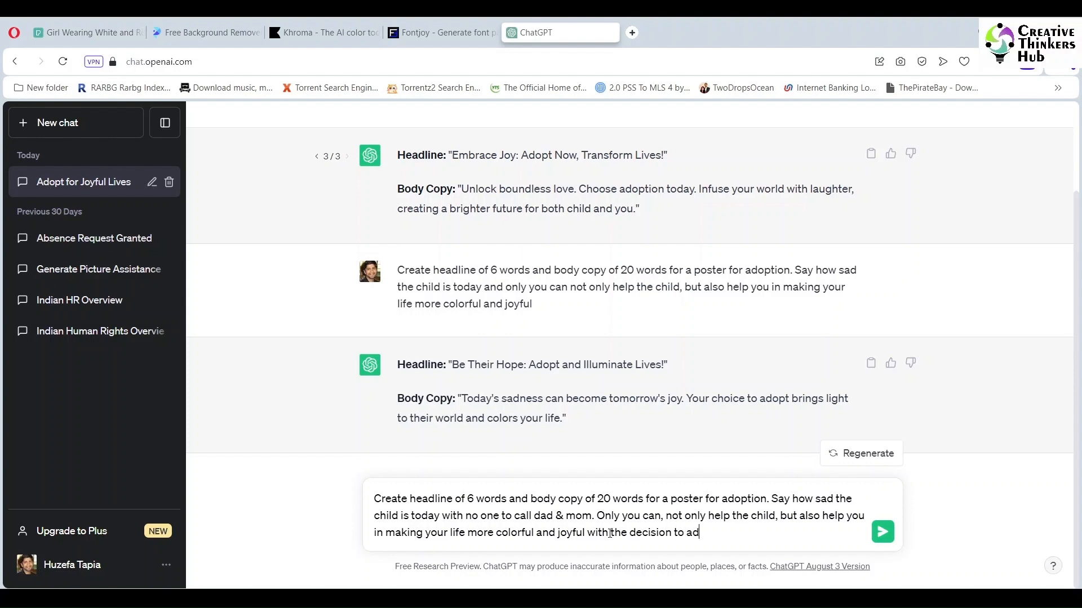
left_click(879, 535)
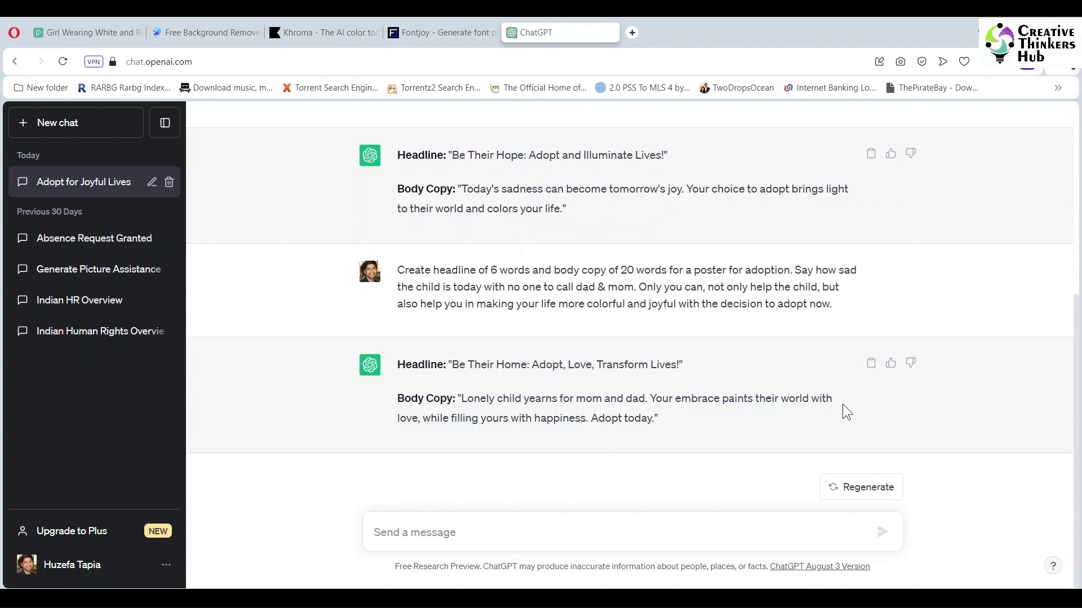
- Copy the body copy from version 1 of the first response and paste it as text into the CorelDRAW poster
left_click_drag(759, 326, 459, 299)
key("ctrl+c")
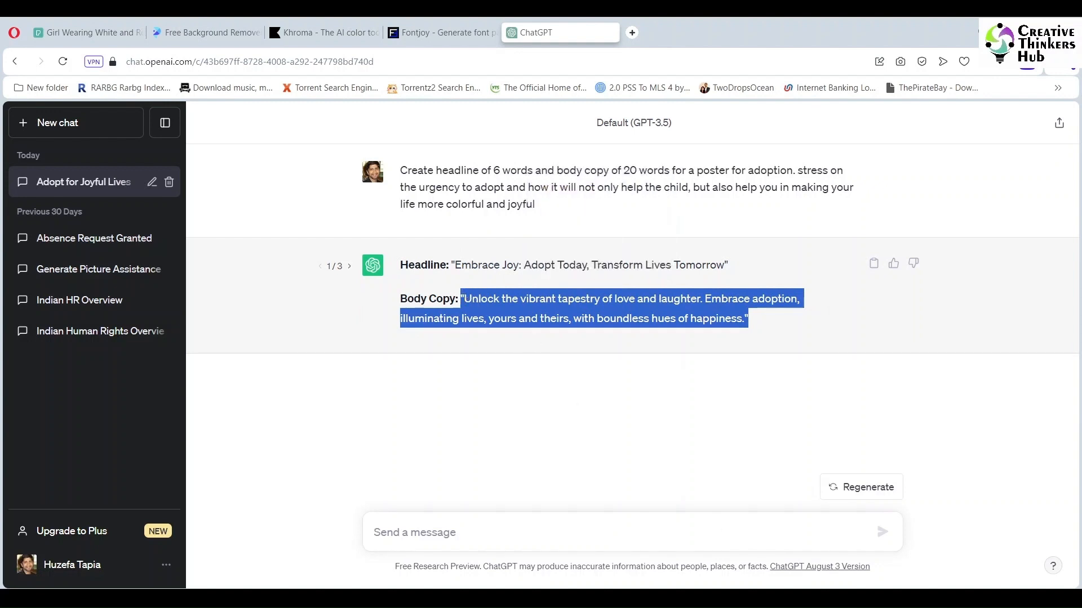
mouse_move(589, 598)
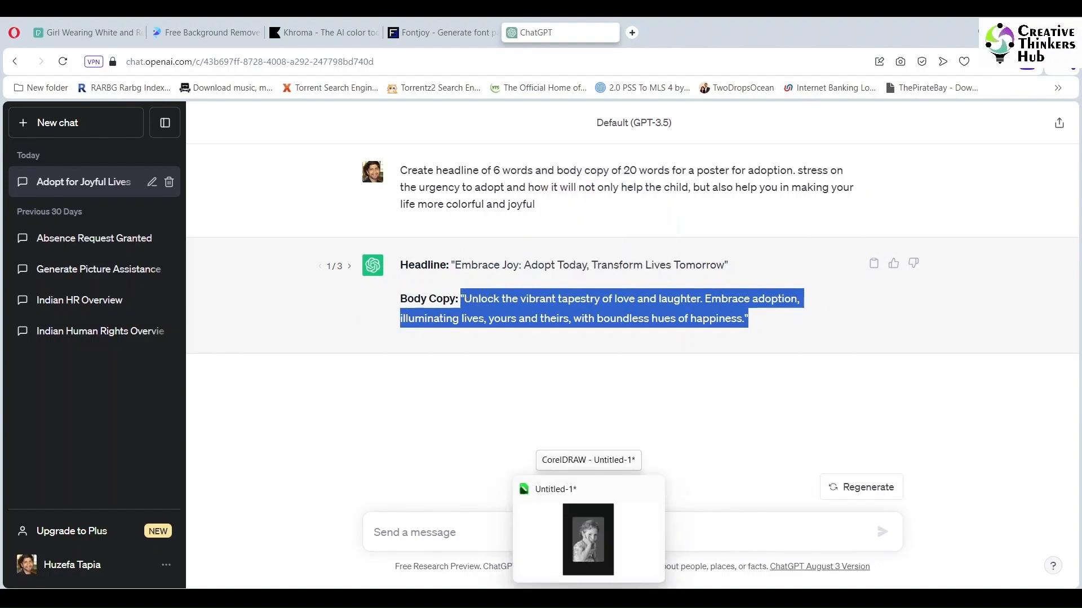
left_click(588, 540)
left_click(10, 291)
left_click(261, 445)
key("ctrl+v")
- Fill the pasted body copy with White and move it below the photo, starting at the page's left edge
left_click(10, 111)
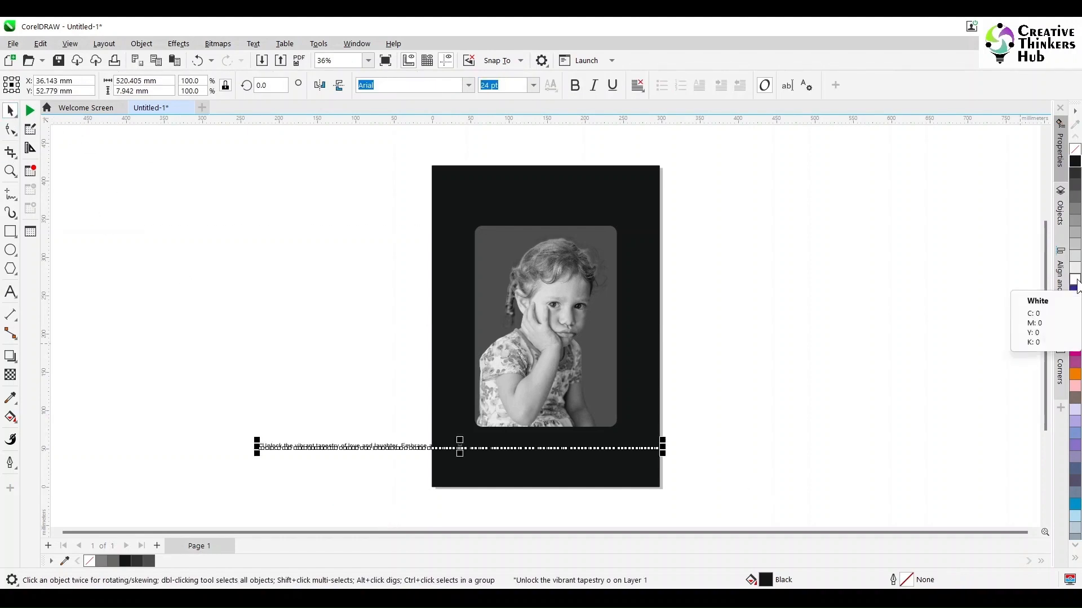
left_click(1076, 280)
left_click_drag(471, 443, 644, 441)
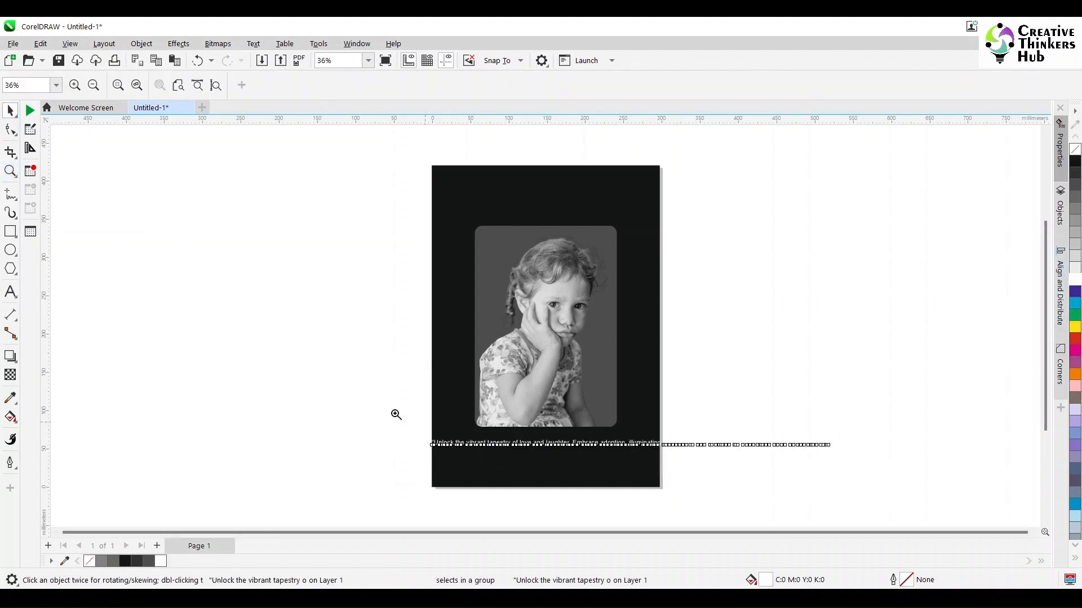
- Break the body copy into a new line before "Embrace adoption" and delete its opening quotation mark
left_click_drag(412, 416, 838, 488)
left_click(10, 291)
left_click(431, 313)
key("Return")
key("Up")
key("Delete")
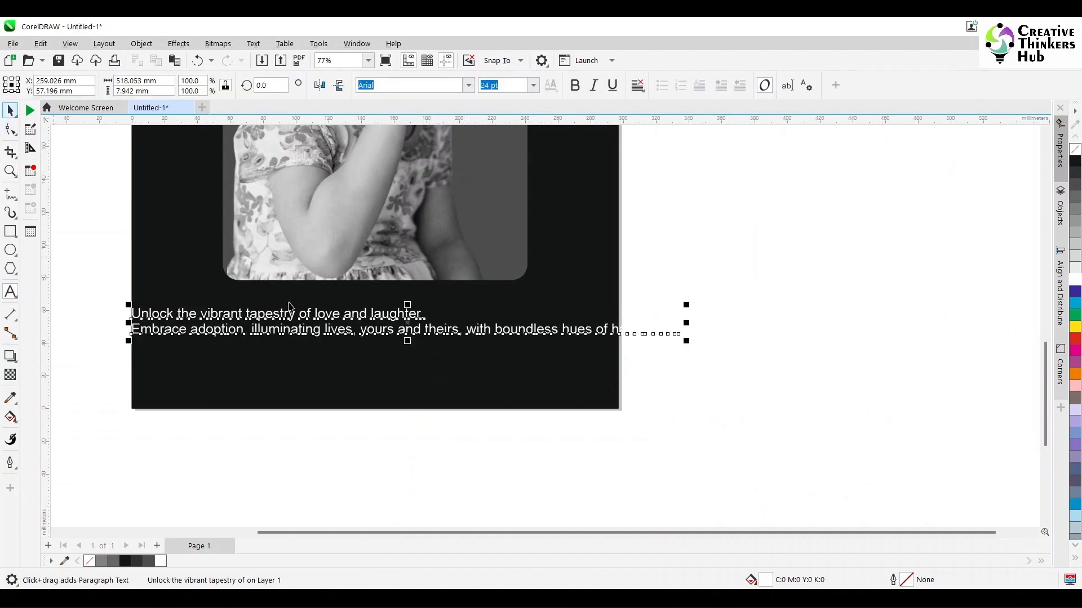
- Move the body copy just below the child photo, roughly in line with the photo's left edge
left_click(10, 111)
left_click_drag(286, 323, 407, 316)
key("ctrl+z")
left_click_drag(149, 316, 249, 306)
- Break the body copy before "with boundless hues of happiness" and centre-align the three lines
left_click(11, 293)
left_click(557, 312)
key("Return")
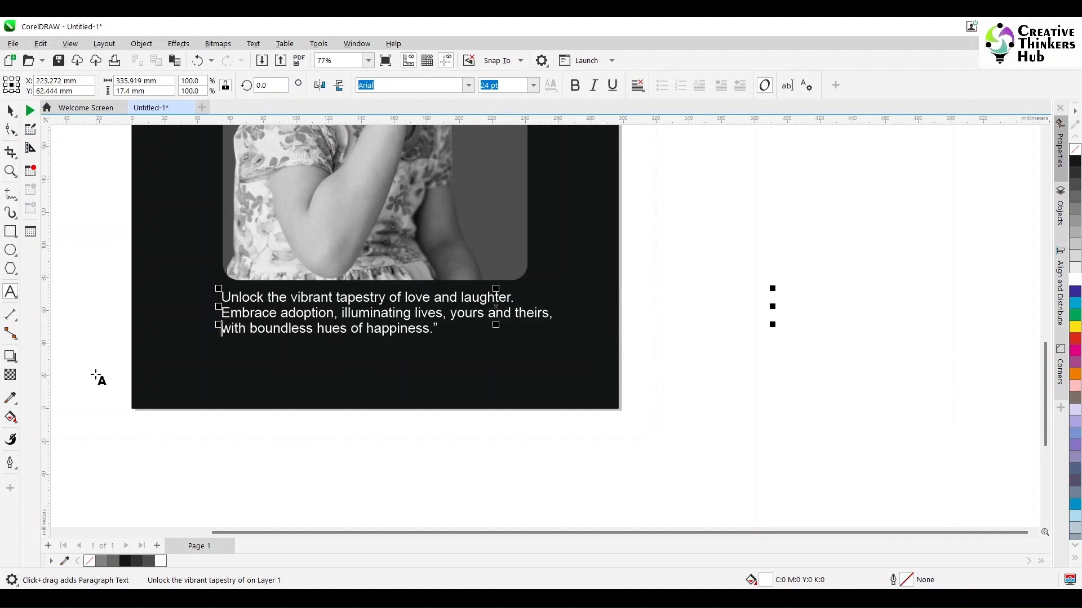
left_click(10, 111)
left_click(637, 84)
left_click(643, 136)
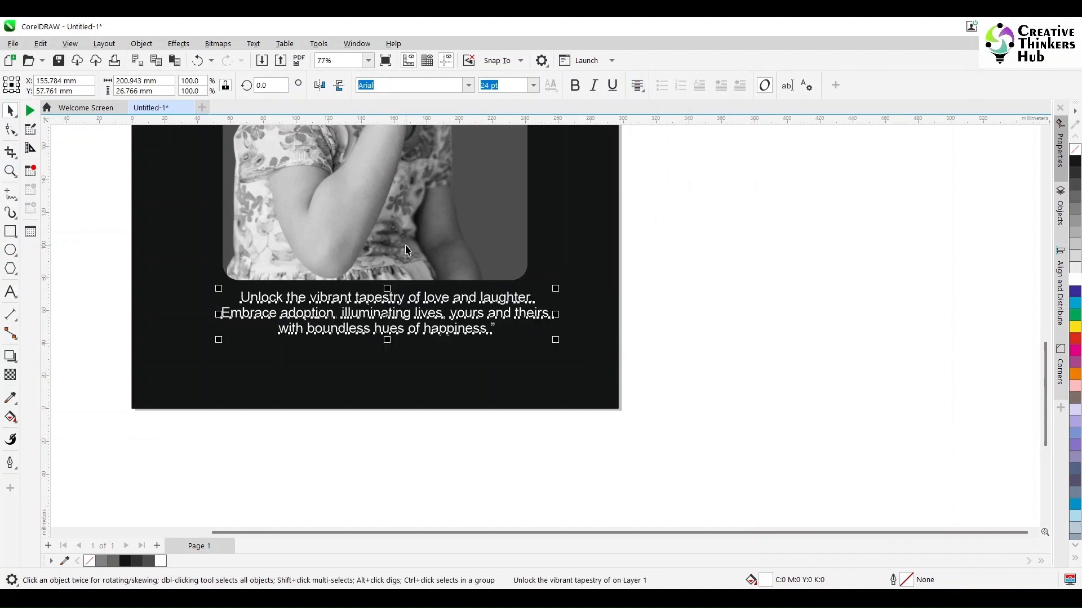
- Add a text line reading "Adopt A Child Today!" in the empty area to the left of the poster
left_click(708, 294)
scroll(708, 293, "down", 2)
scroll(708, 294, "down", 1)
left_click(10, 293)
left_click(201, 250)
type("Adopt A C")
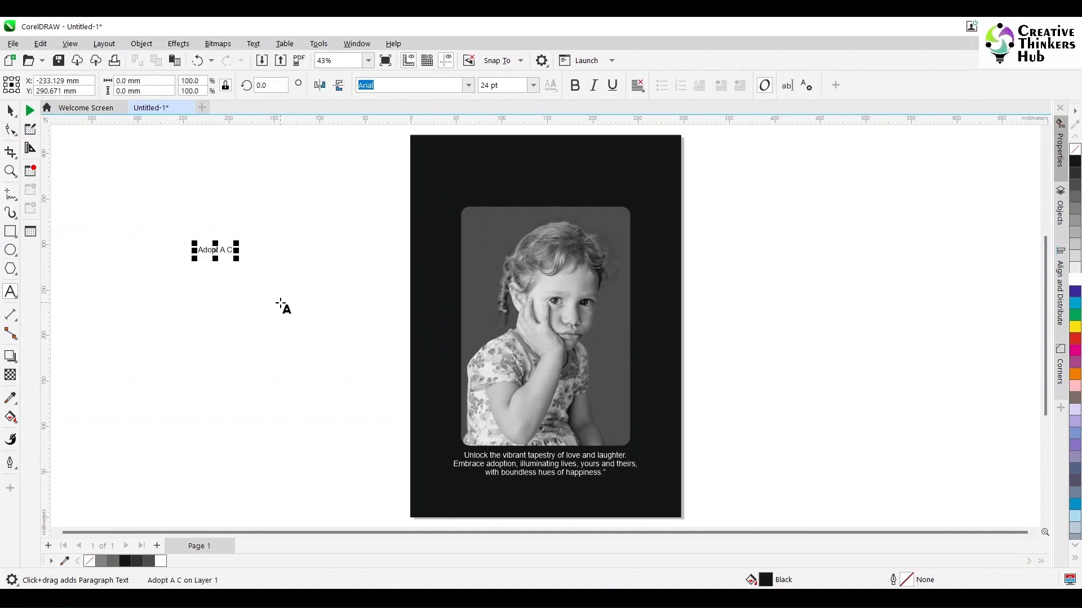
type("hild Today!")
left_click(10, 110)
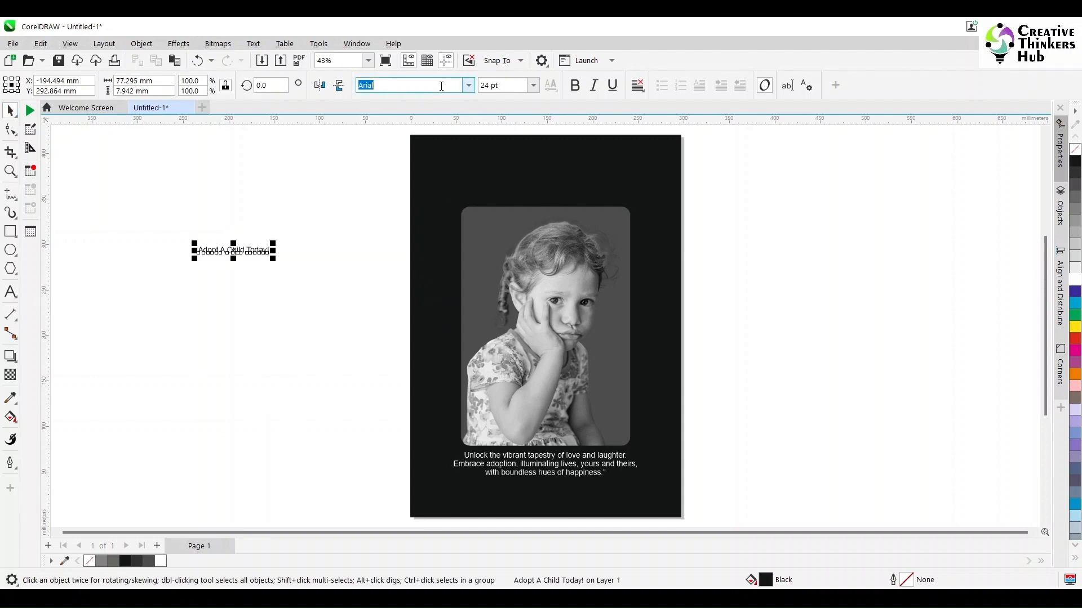
- Set the "Adopt A Child Today!" line in Fira Sans, enlarge it to about 62 pt and move it onto the poster
type("f")
key("Return")
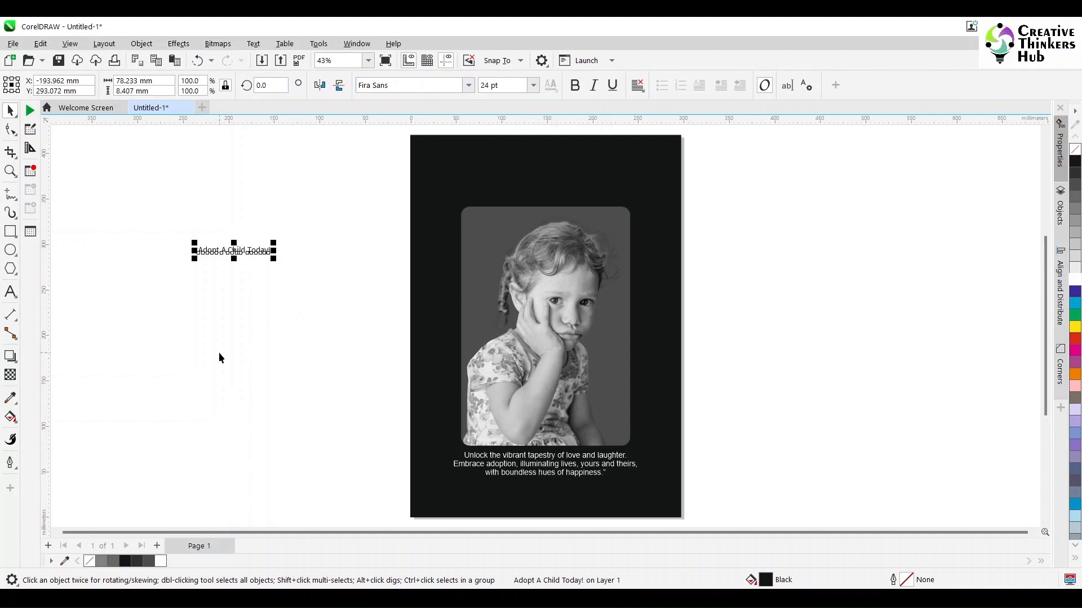
left_click_drag(273, 259, 390, 282)
left_click_drag(280, 260, 551, 422)
- Move the body copy down near the poster's lower edge and place "Adopt A Child Today!" in white between it and the photo
left_click(550, 459)
left_click_drag(548, 459, 548, 492)
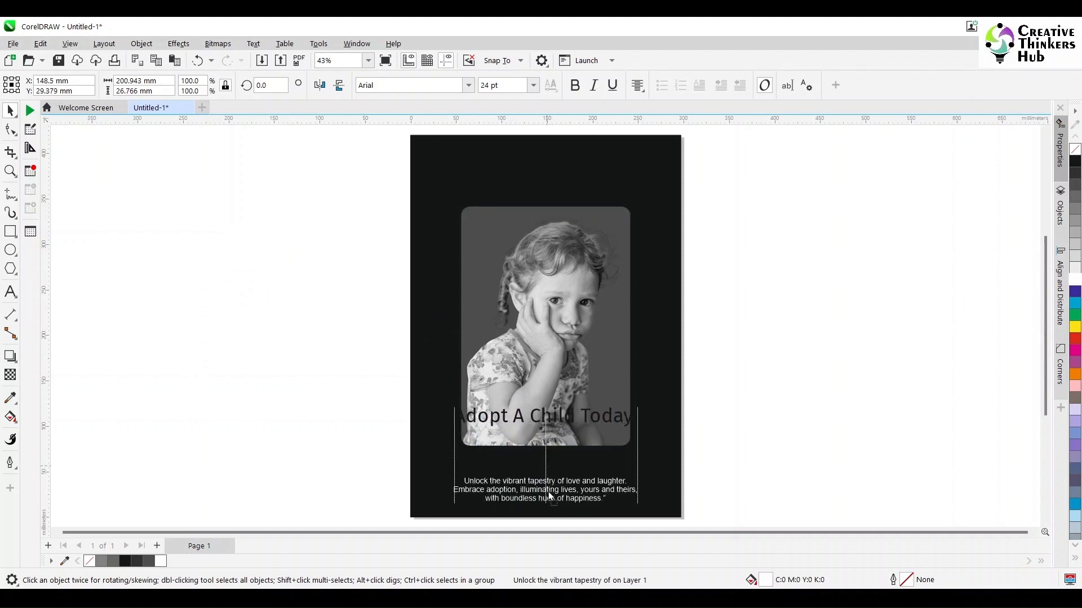
left_click_drag(555, 424, 551, 467)
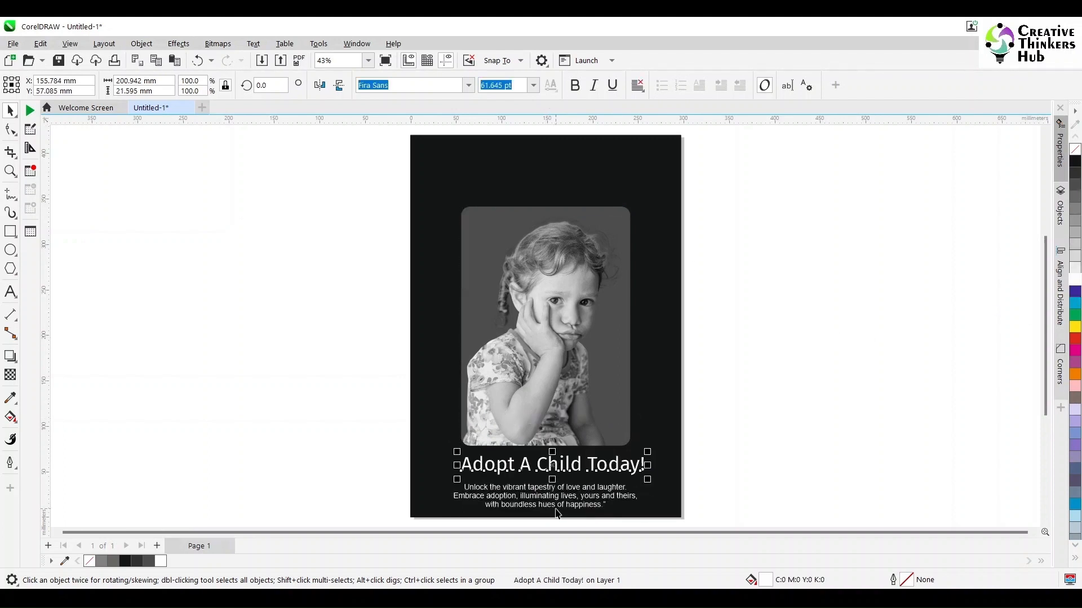
- Move the "Adopt A Child Today!" line above the photo and replace its text with "Can you see the sadness in her eyes?"
left_click_drag(555, 476, 546, 189)
left_click(10, 292)
key("ctrl+a")
type("Can you see the sadness")
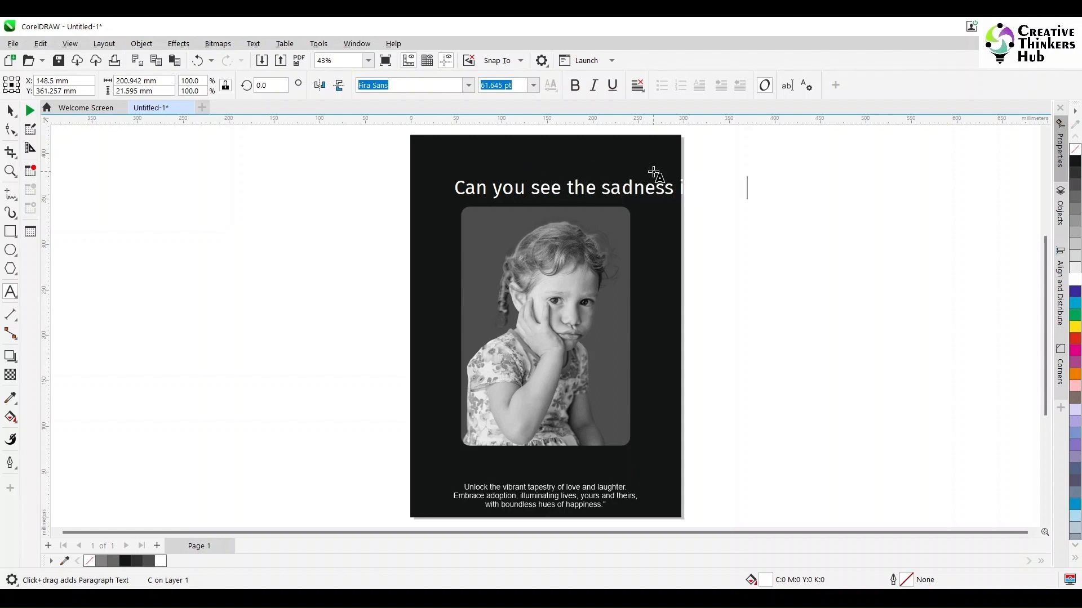
key("Escape")
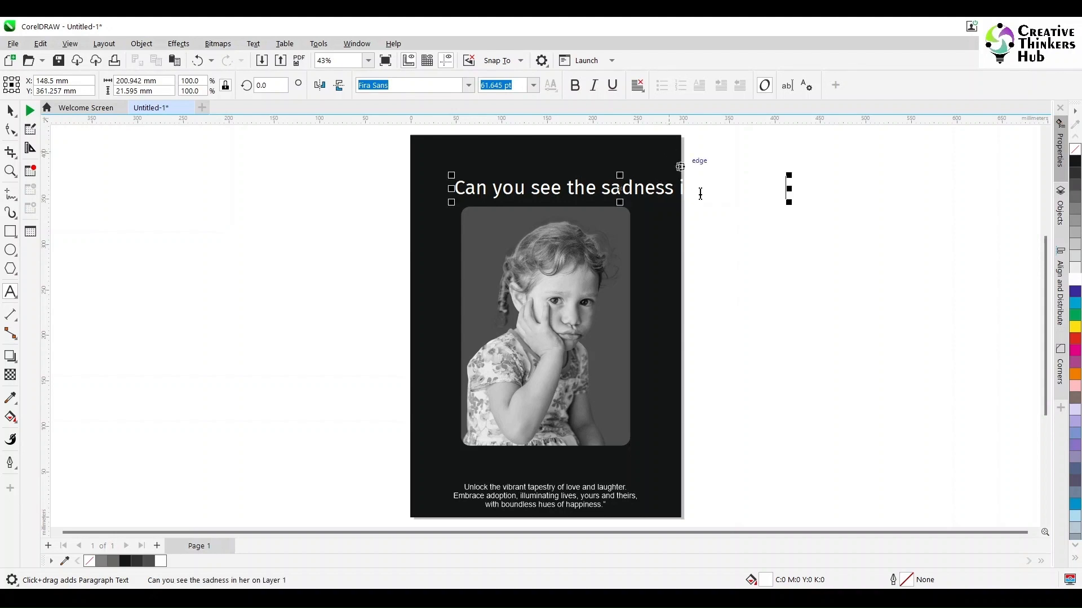
- Scale the headline down to about 31 pt and make the word "sadness" bold
left_click_drag(769, 203, 623, 193)
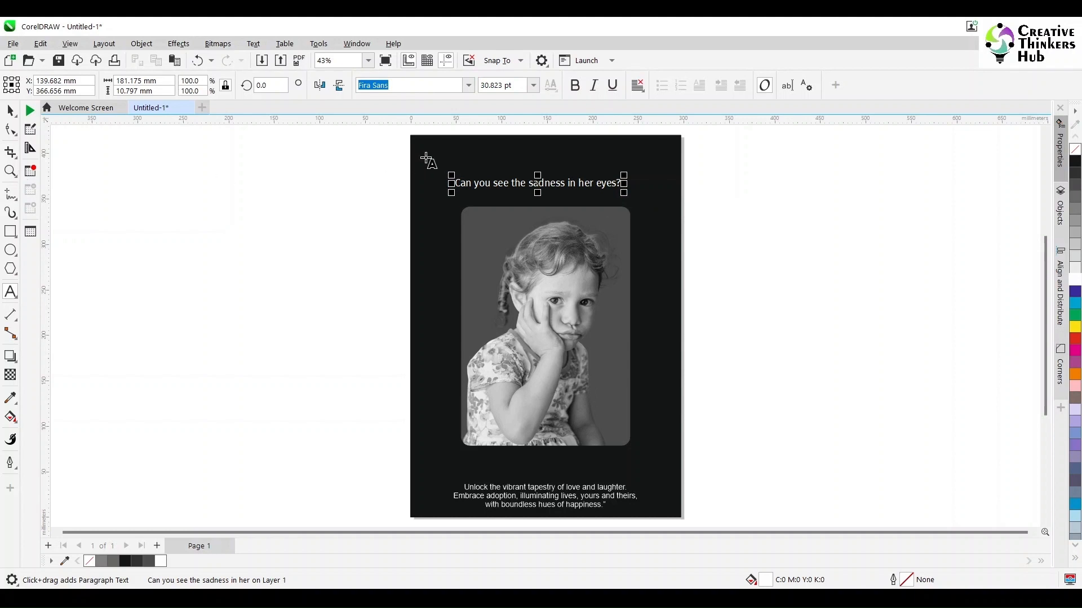
left_click(10, 172)
left_click_drag(389, 130, 757, 254)
left_click(10, 292)
left_click_drag(430, 307, 526, 309)
left_click(638, 85)
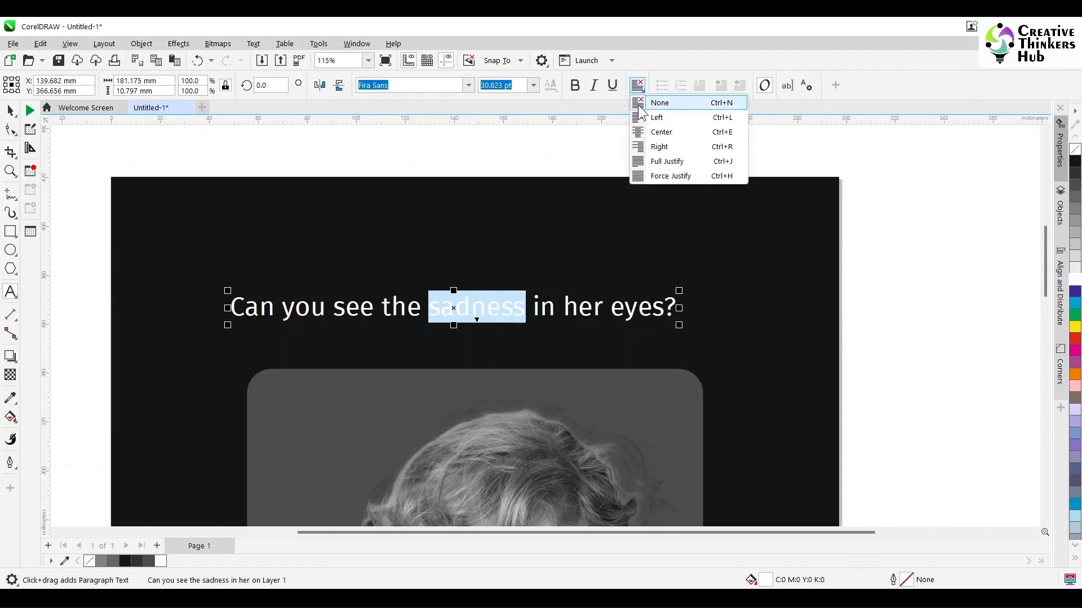
left_click(575, 85)
- Break the headline before "in her eyes?" and move it to the poster's upper-left corner
left_click(540, 316)
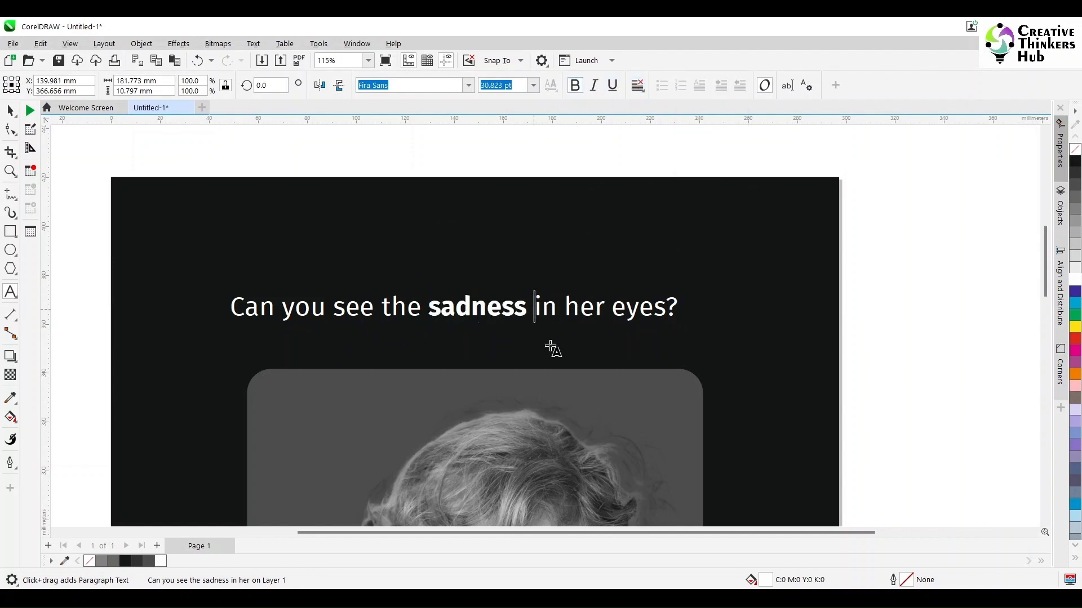
key("Return")
key("ctrl+space")
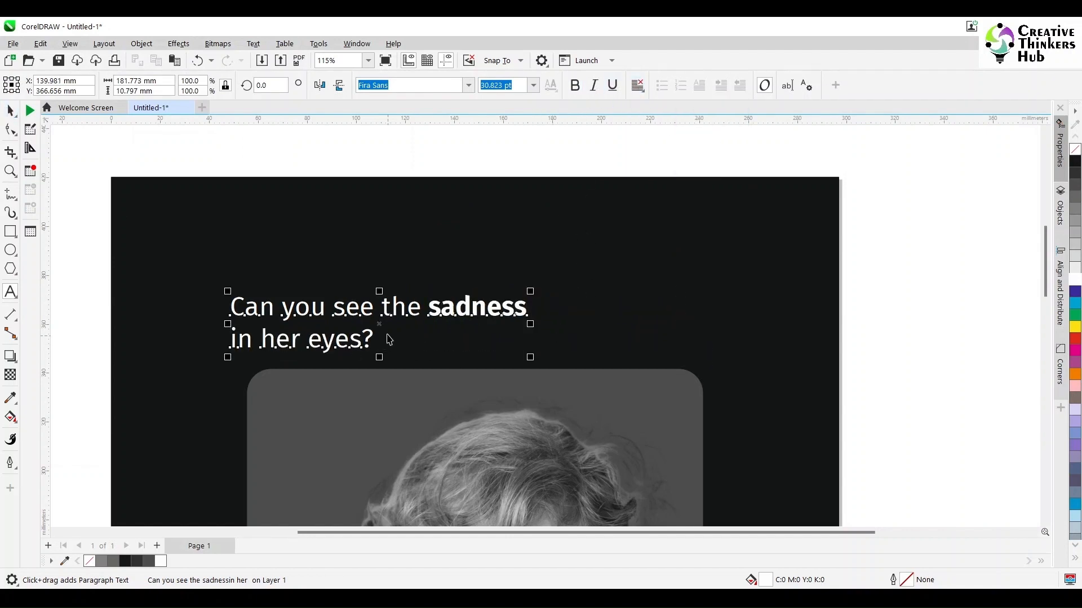
left_click_drag(379, 324, 298, 244)
- Set the nudge distance to 10 mm and place a vertical guideline 10 mm inside the page's left edge
left_click_drag(45, 307, 111, 309)
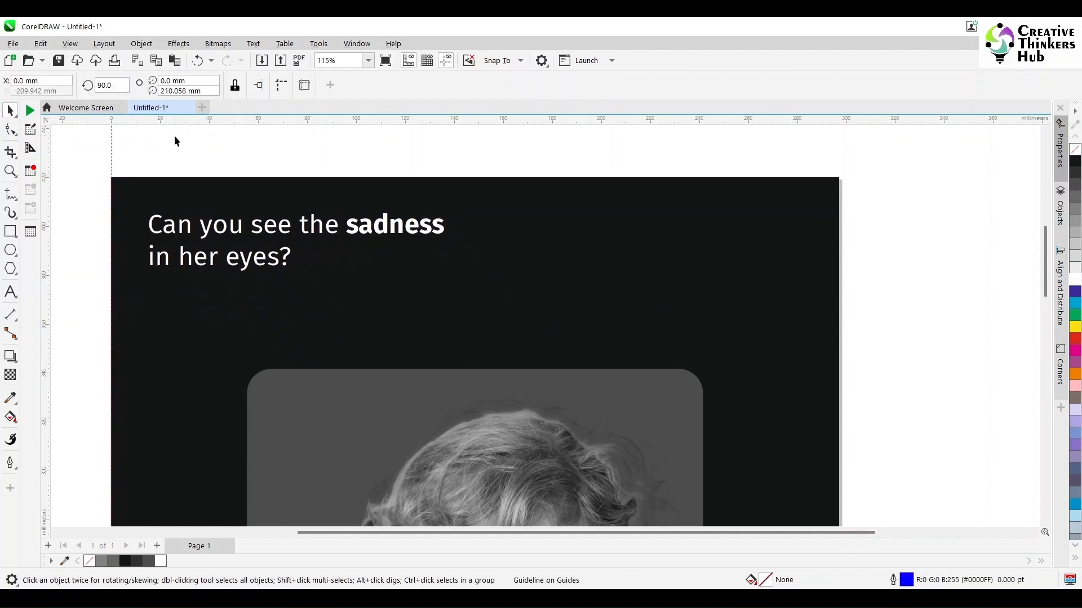
left_click(96, 162)
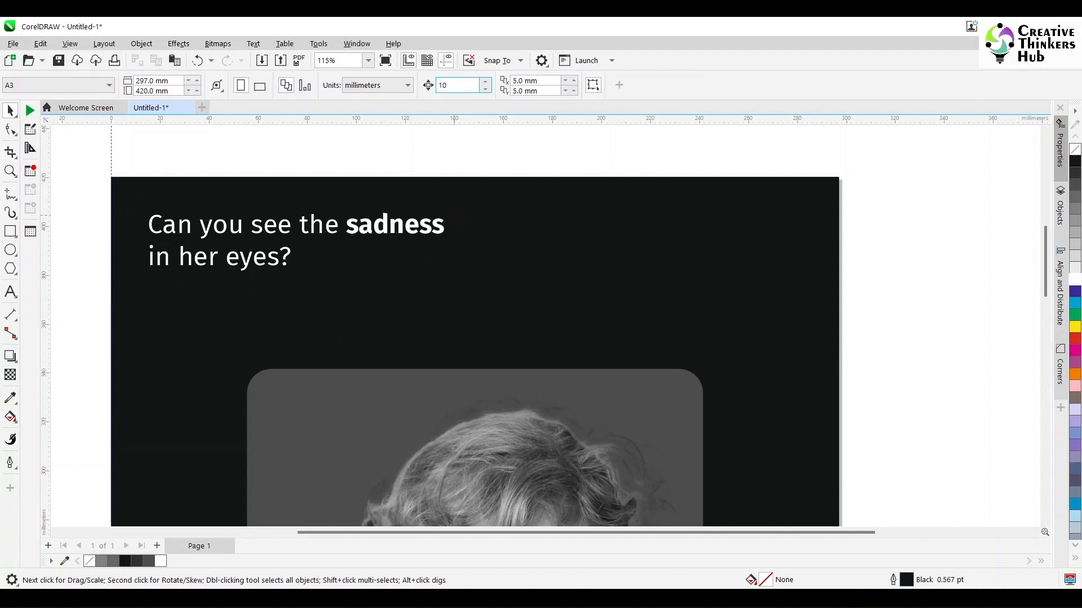
left_click(111, 154)
key("Right")
- Add guidelines 10 mm inside the page's top and right edges
left_click_drag(147, 120, 153, 178)
key("Down")
left_click_drag(45, 307, 839, 178)
key("Left")
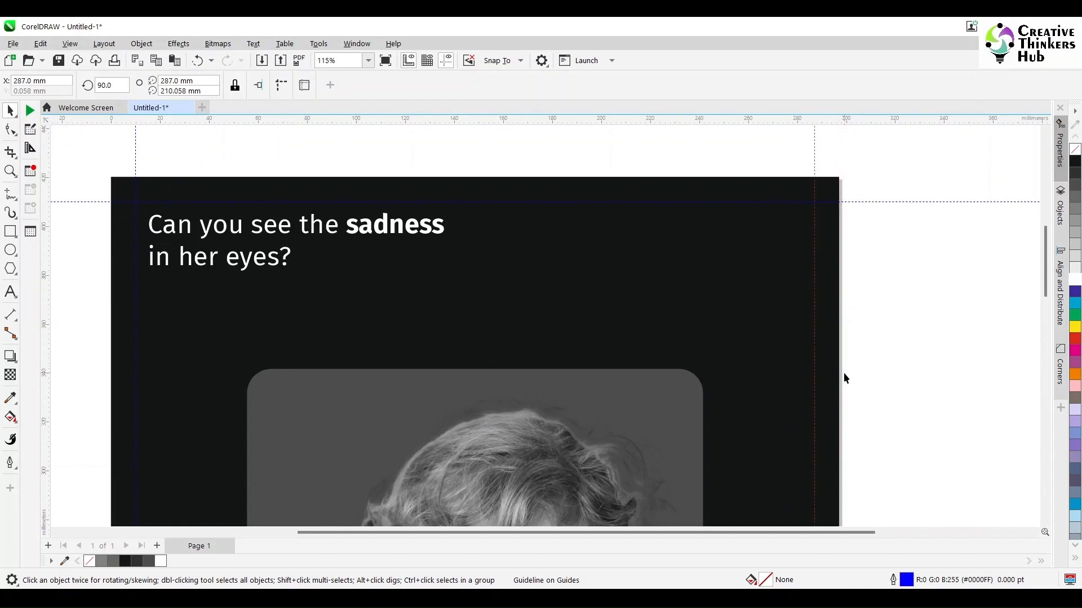
- Add a horizontal guideline 10 mm above the page's bottom edge
scroll(856, 381, "down", 1)
left_click(1046, 522)
left_click_drag(865, 120, 839, 350)
key("Up")
key("F4")
- Set the headline's font to Fira Sans SemiBold Italic
scroll(433, 188, "up", 2)
left_click(453, 136)
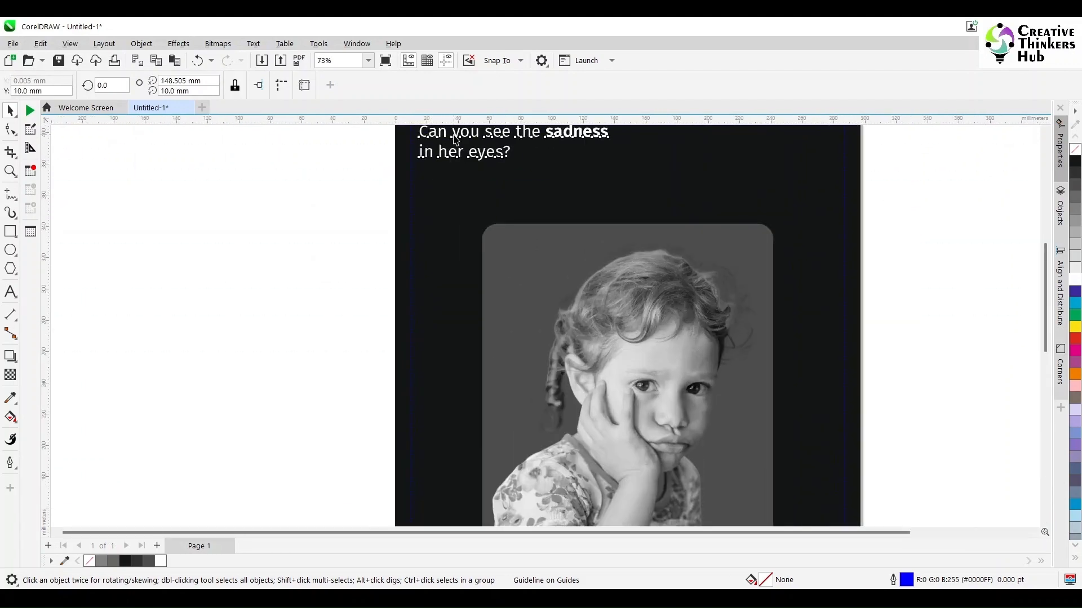
left_click(467, 85)
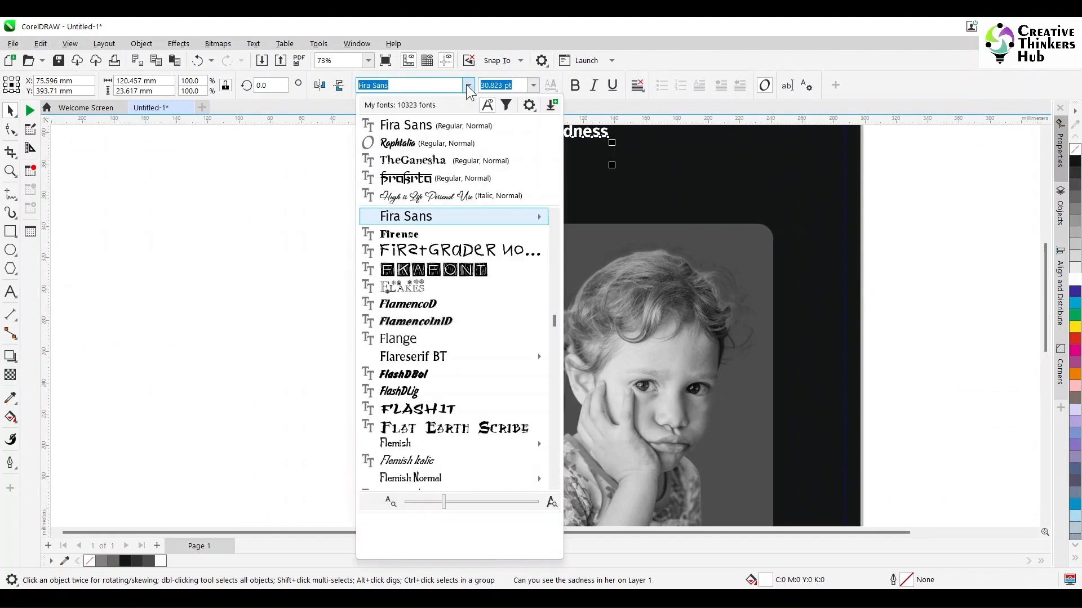
mouse_move(486, 217)
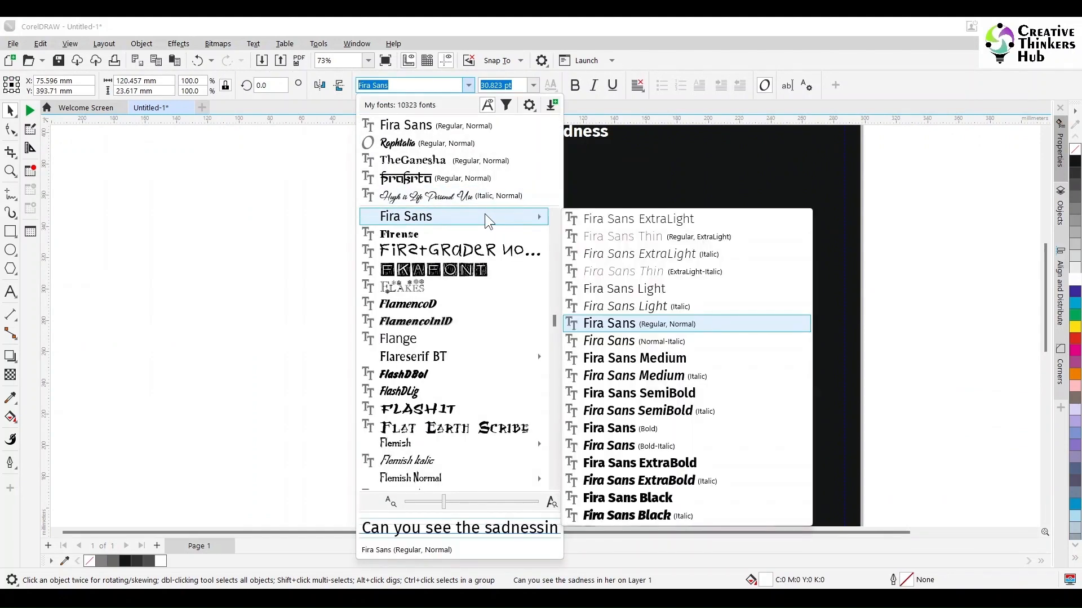
left_click(656, 417)
- Snap the headline to the upper-left margin guidelines and enlarge it to about 57 pt
left_click(1045, 131)
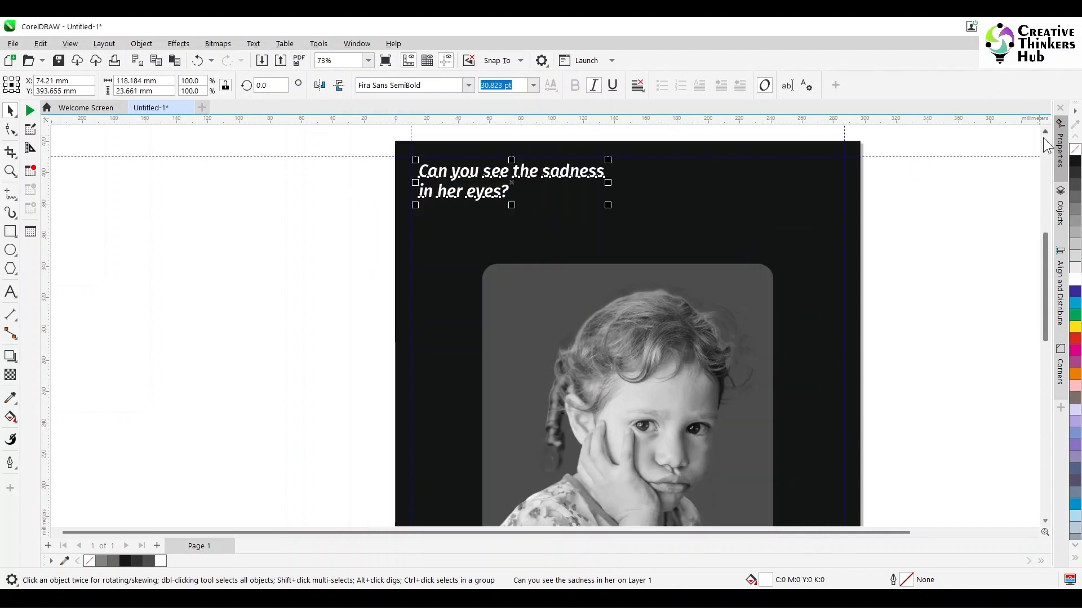
left_click_drag(516, 180, 536, 201)
left_click(498, 61)
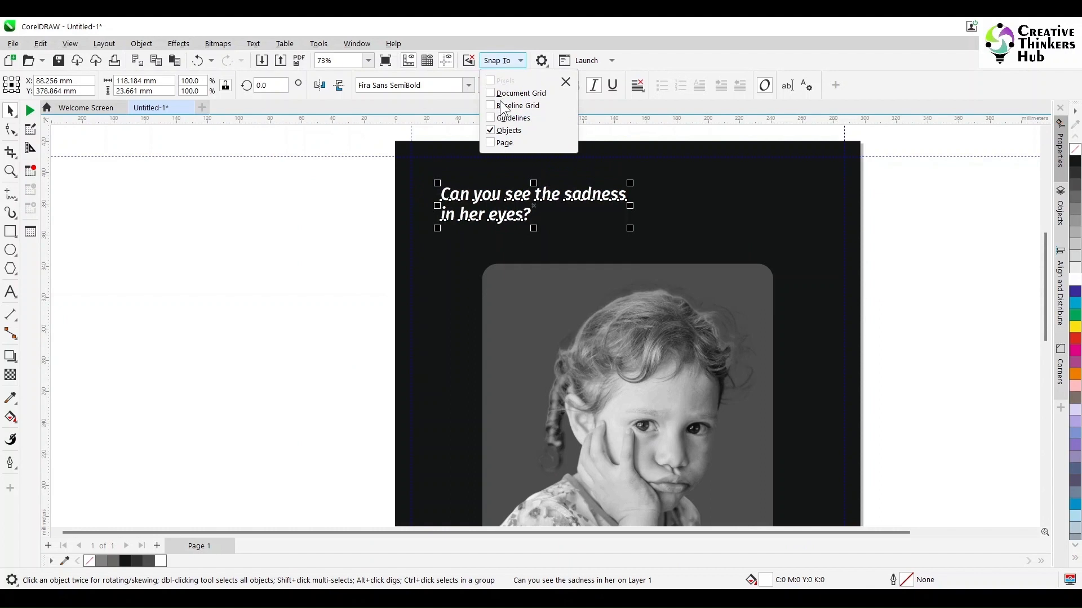
left_click(533, 194)
left_click(268, 241)
left_click(533, 205)
left_click_drag(532, 204, 507, 183)
left_click_drag(599, 198, 756, 309)
left_click(314, 311)
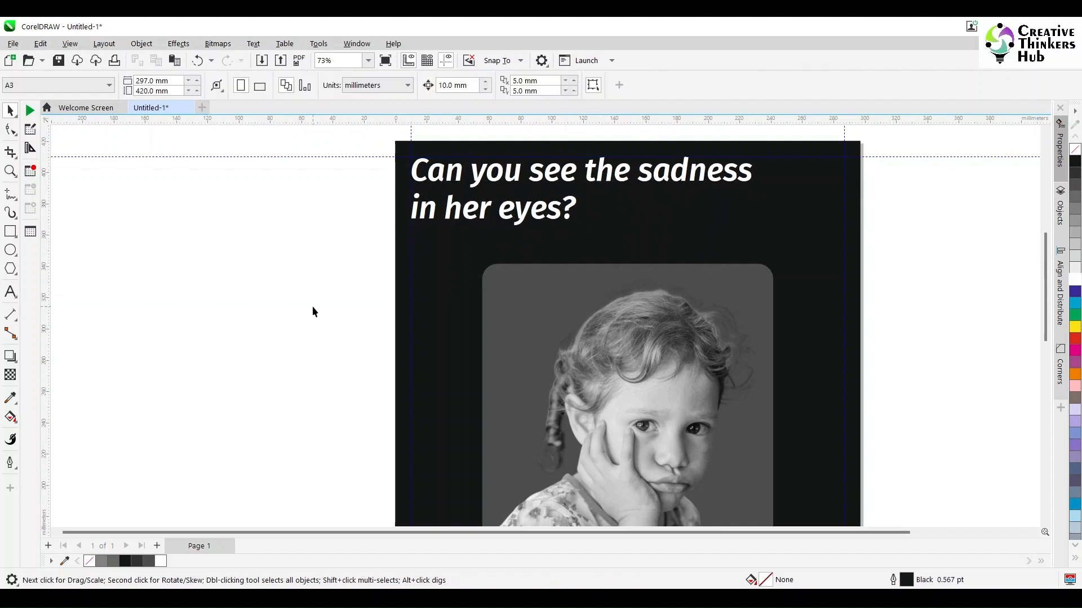
- Start a new text object beside the lower part of the poster reading "ADOPT a Child Today!"
scroll(313, 311, "down", 2)
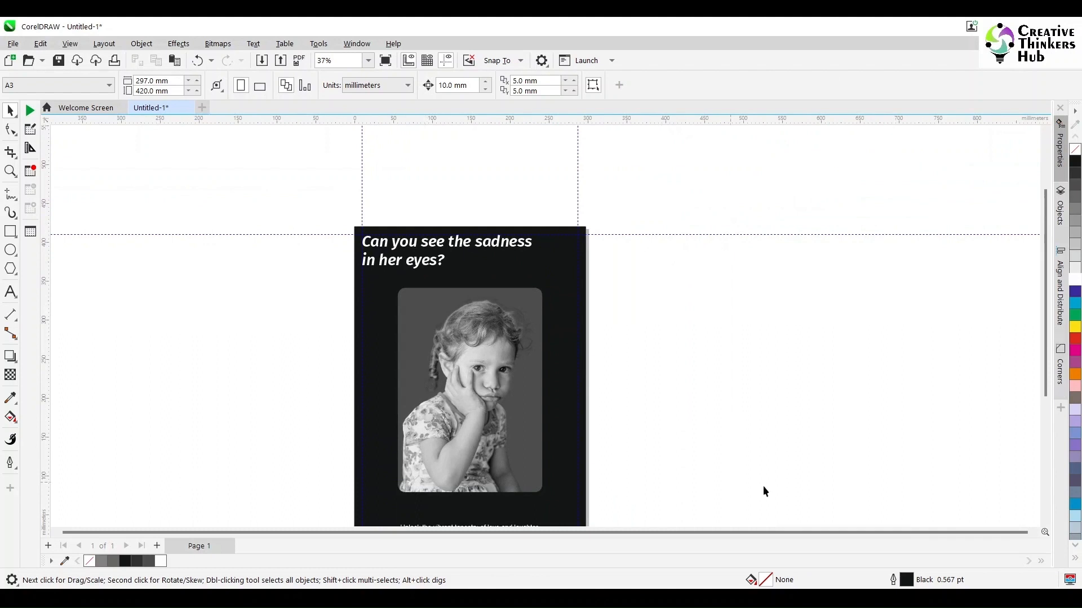
scroll(717, 402, "down", 3)
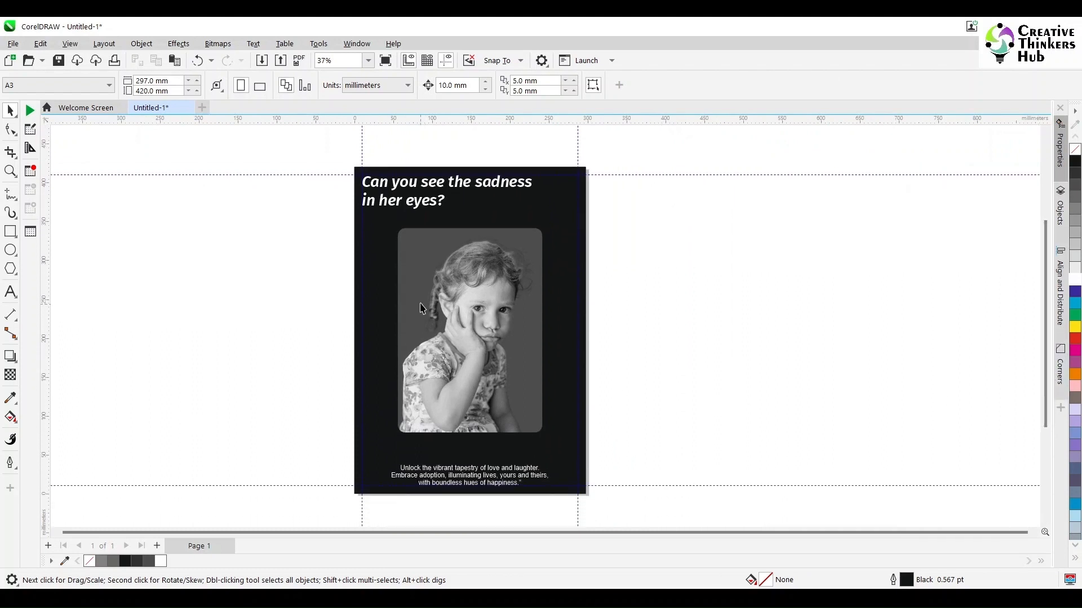
left_click(10, 170)
left_click_drag(296, 365, 677, 511)
key("F8")
left_click(105, 353)
type("Adop")
key("BackSpace")
key("BackSpace")
key("BackSpace")
type("DOPT a Child Today!")
- Add a second line reading "They Need YOU!" to the adoption text
key("Return")
type("They")
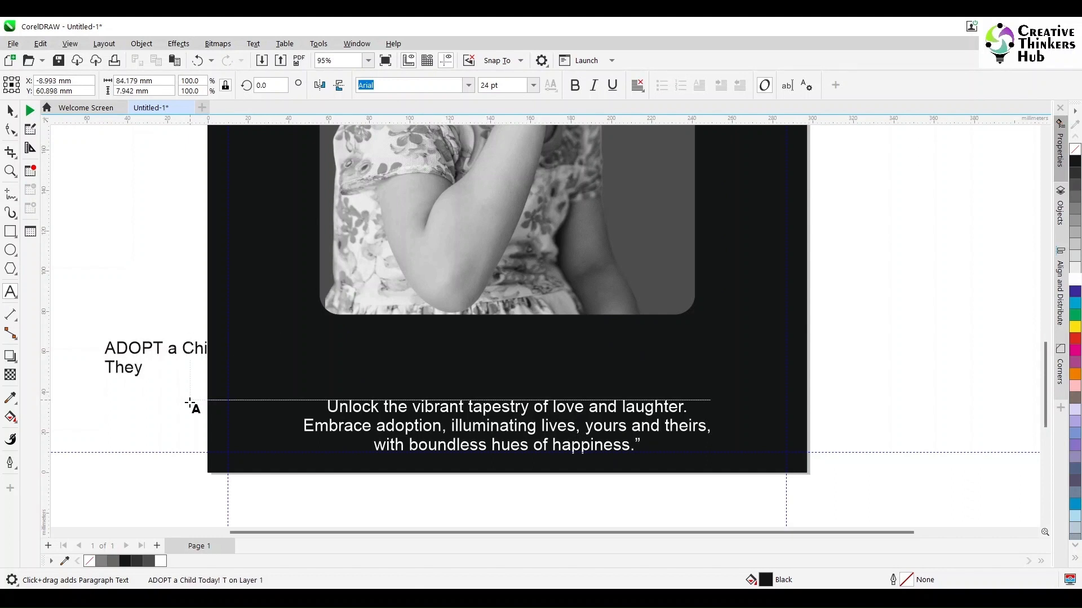
type(" NEED Y")
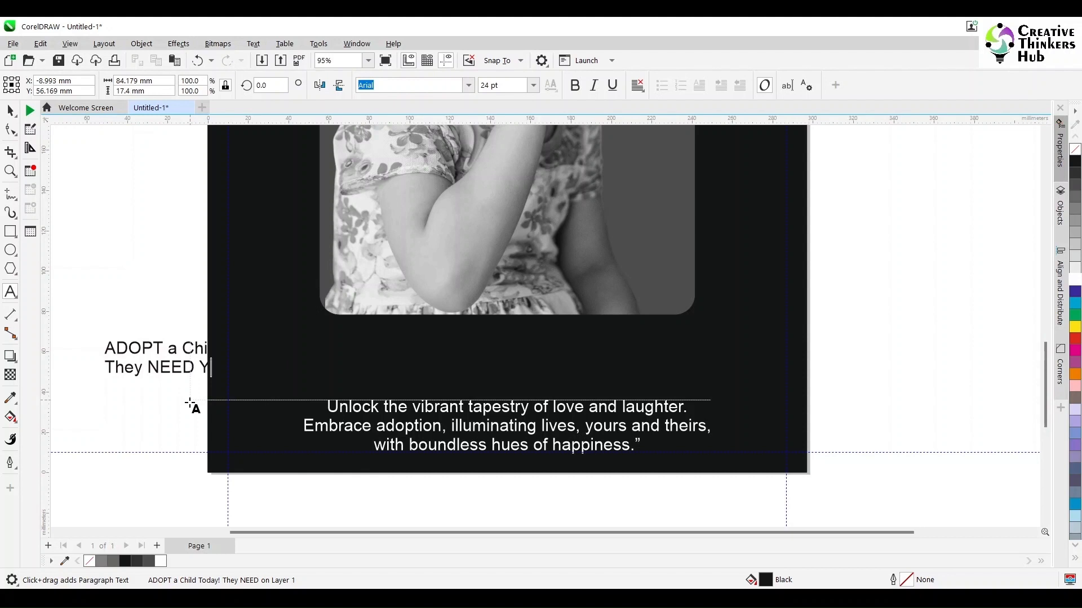
key("BackSpace")
key("BackSpace")
key("BackSpace")
key("BackSpace")
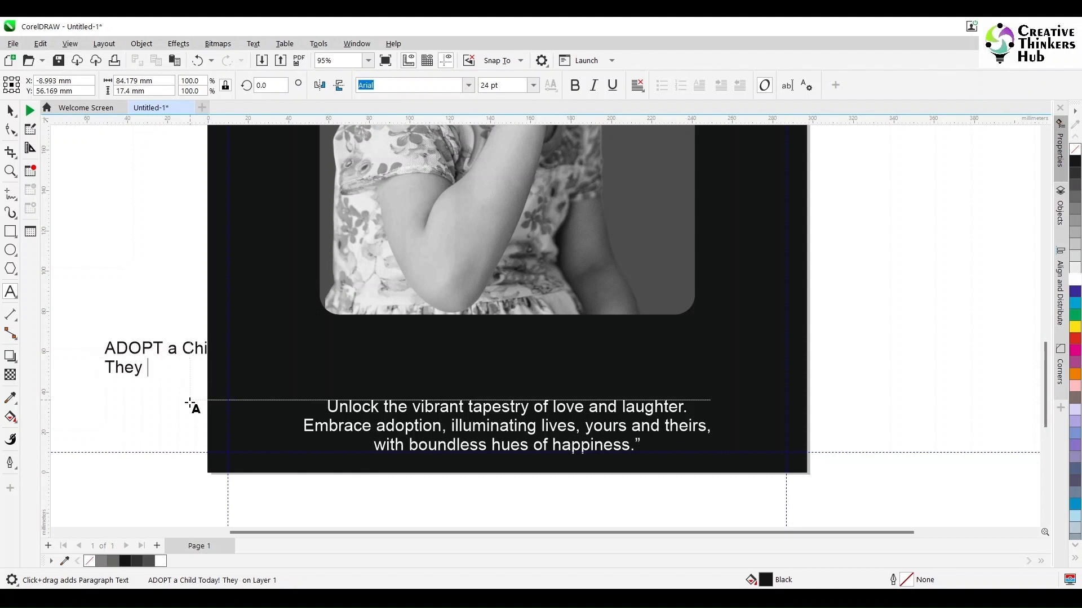
type("Need")
type("o")
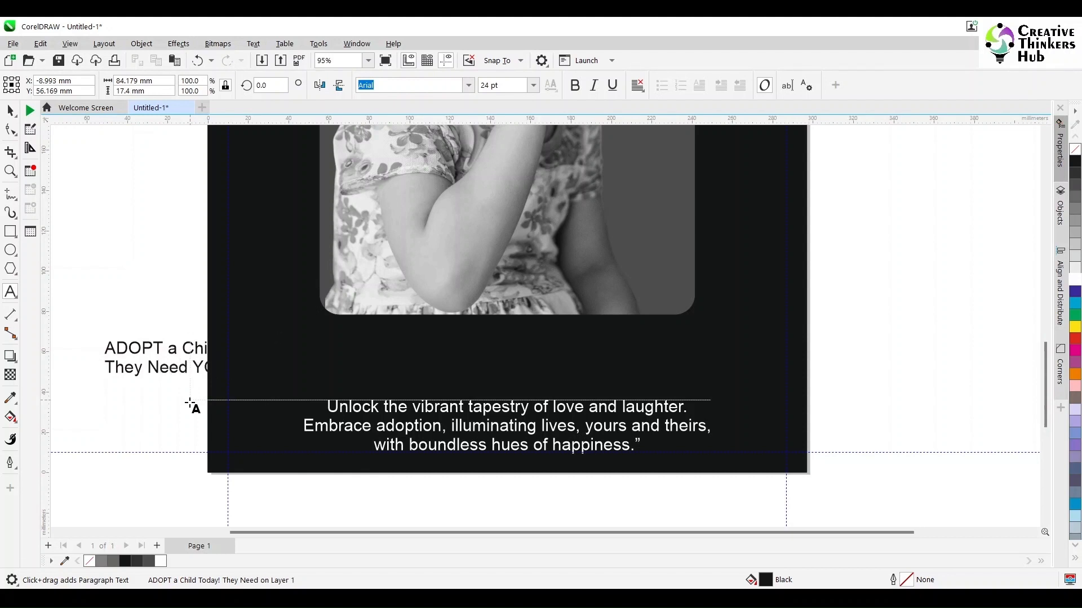
key("ctrl+space")
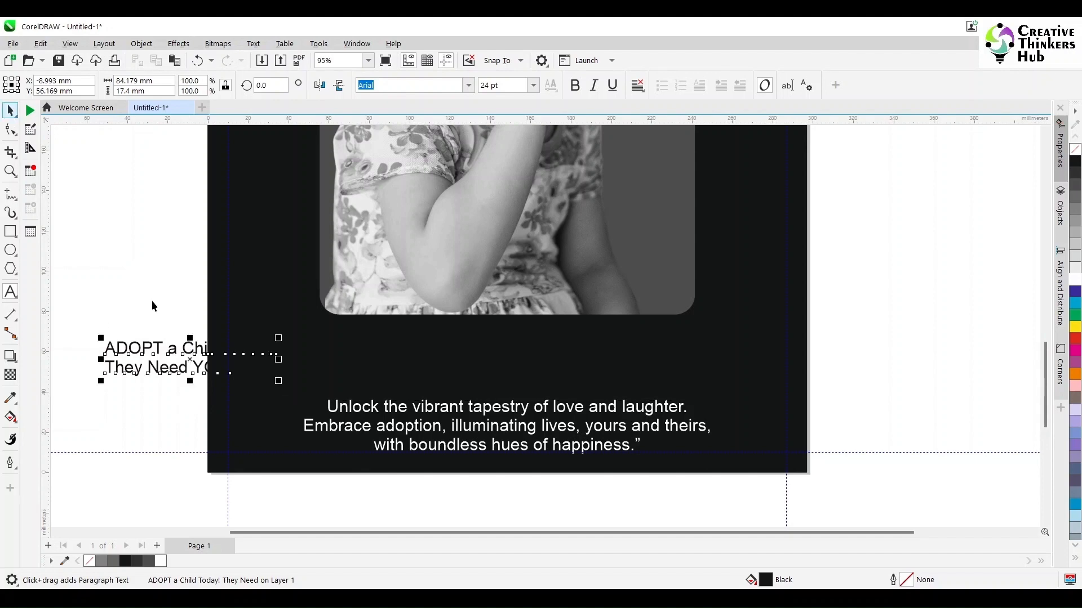
- Place the adoption text under the photo, flush with its left edge, in white Fira Sans enlarged to about 38 pt
left_click_drag(190, 359, 343, 331)
left_click(467, 85)
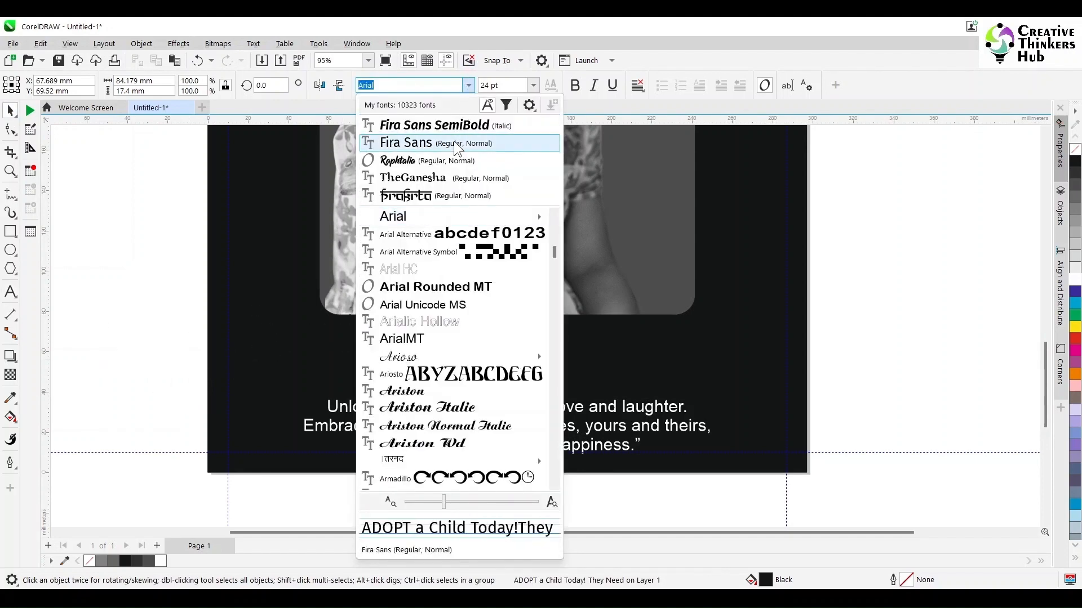
key("Escape")
left_click_drag(357, 342, 399, 350)
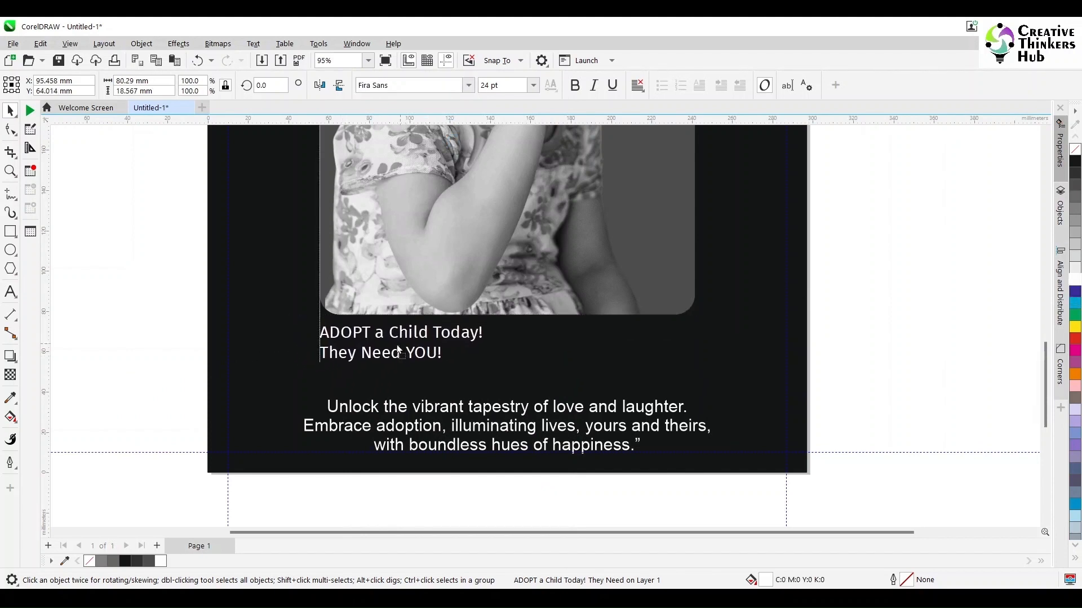
left_click_drag(484, 369, 579, 402)
left_click(974, 319)
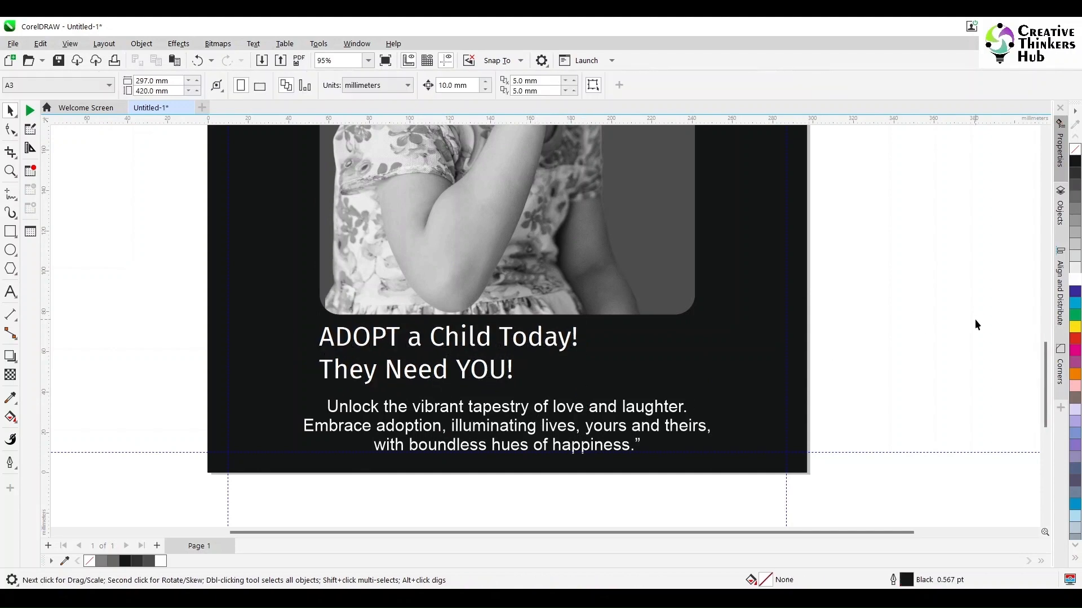
- Replace "the sadness" in the headline with "it"
left_click(1045, 131)
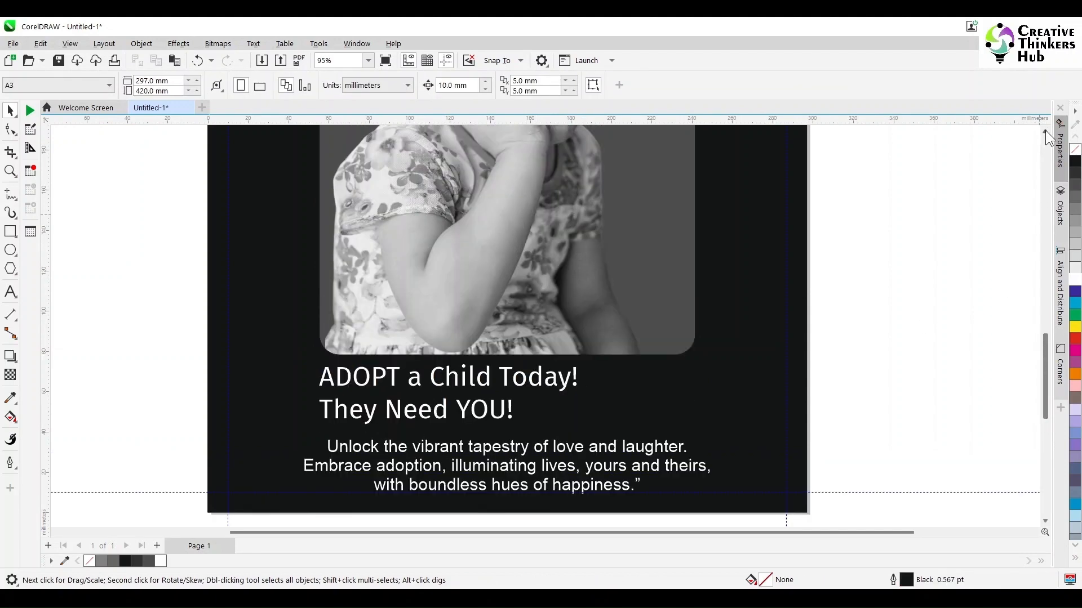
key("shift+F4")
left_click(10, 292)
left_click_drag(519, 152, 618, 152)
key("Delete")
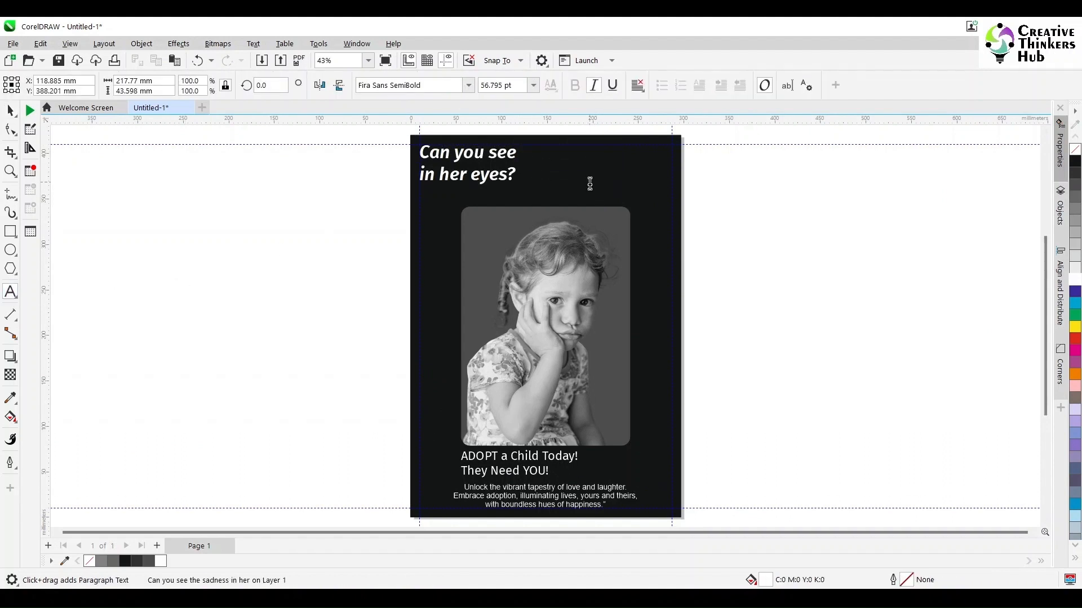
type("it")
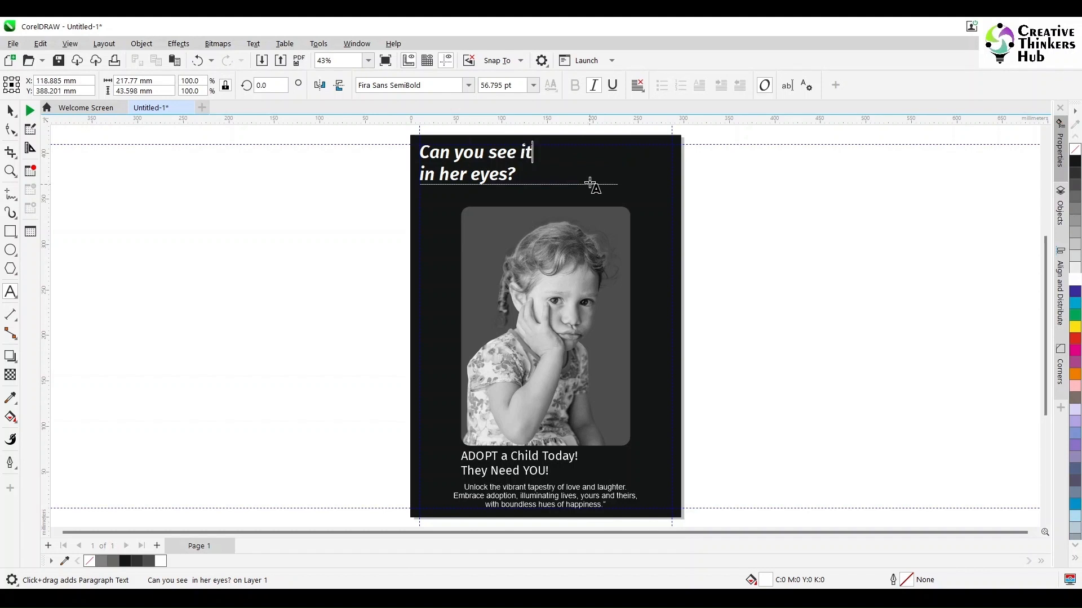
- Capitalize "you" in the headline as "YOU"
key("Left")
key("Left")
key("Left")
key("Left")
key("ctrl+shift+Left")
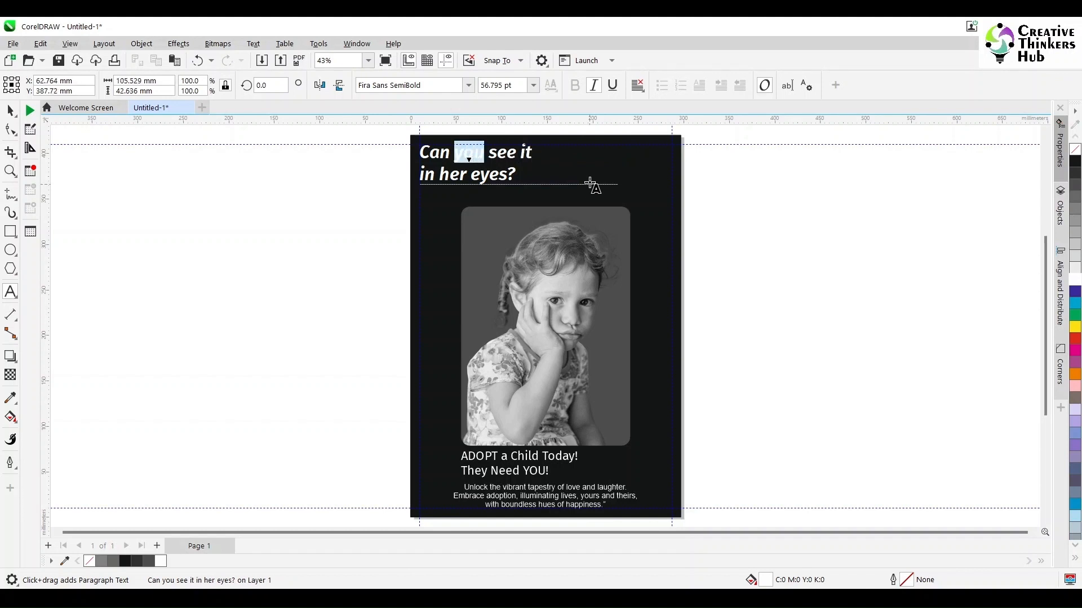
type("YOU")
key("Escape")
left_click(10, 111)
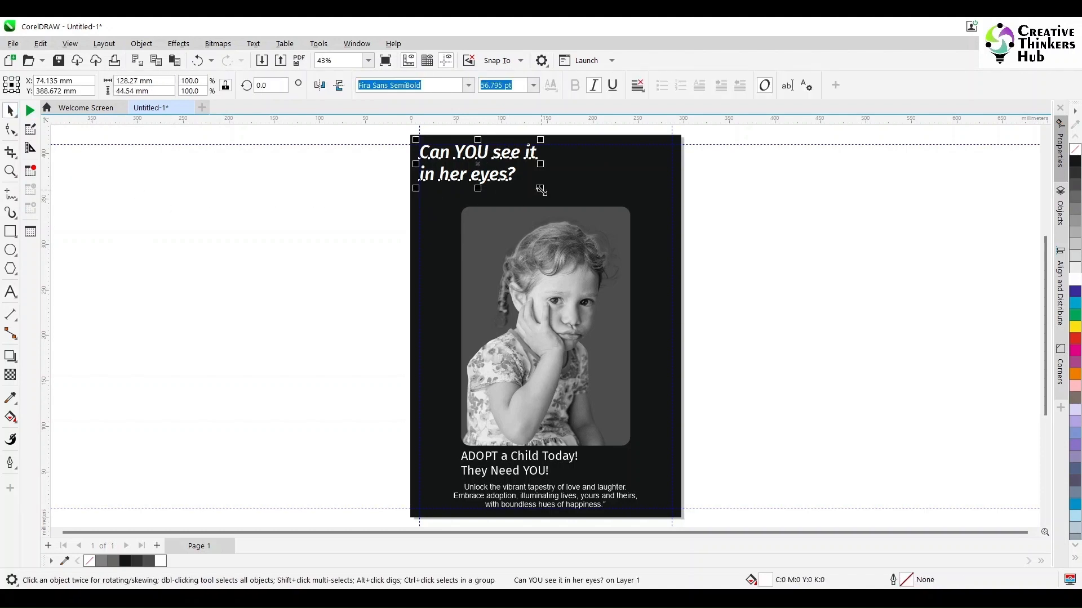
left_click_drag(480, 166, 544, 187)
key("ctrl+z")
right_click(599, 184)
left_click(657, 309)
left_click(780, 289)
- Center-align the headline's two lines and center the headline horizontally over the photo
left_click(498, 176)
left_click(637, 85)
left_click(653, 129)
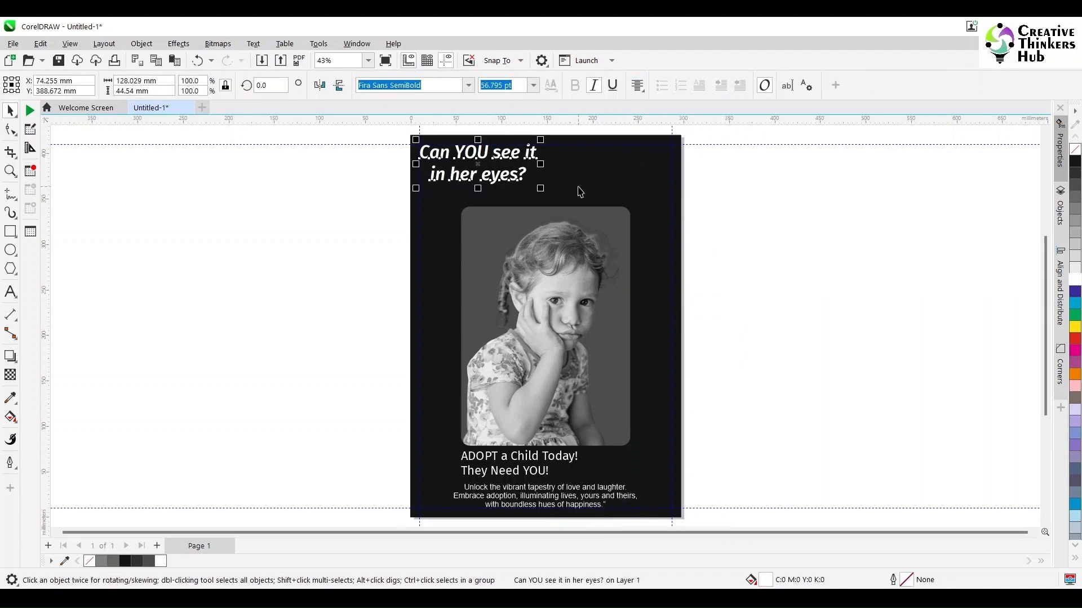
left_click(580, 216, "shift")
key("c")
left_click(741, 256)
- Enlarge the headline to nearly the photo's width and re-center it horizontally on the photo
left_click(549, 155)
left_click_drag(607, 190, 627, 203)
left_click_drag(546, 165, 552, 172)
left_click(614, 237, "shift")
key("c")
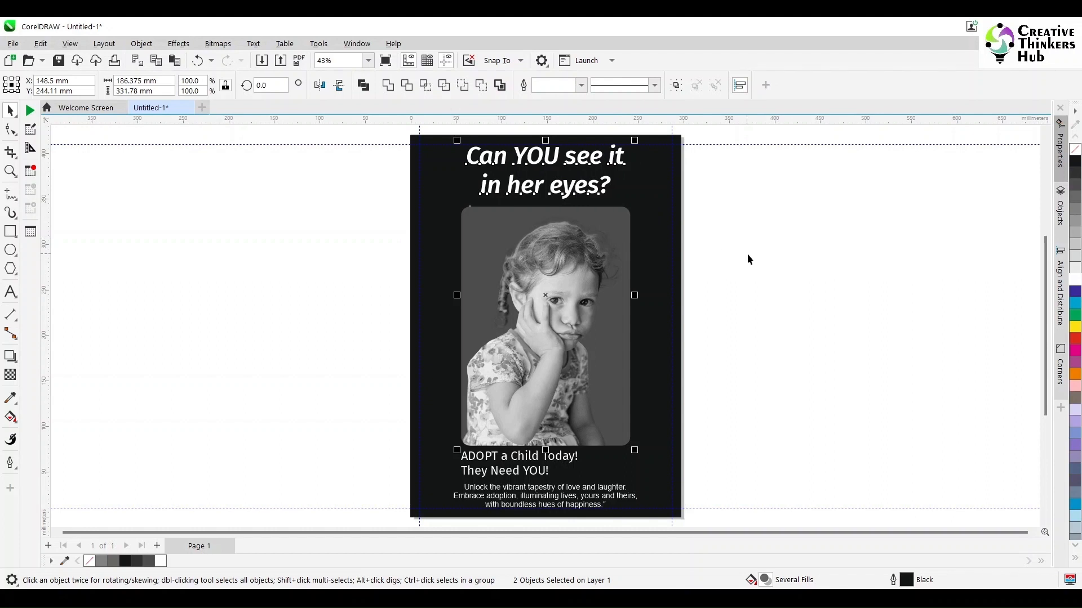
left_click(746, 253)
- Center the "ADOPT a Child Today!" text block horizontally on the photo
left_click(518, 466)
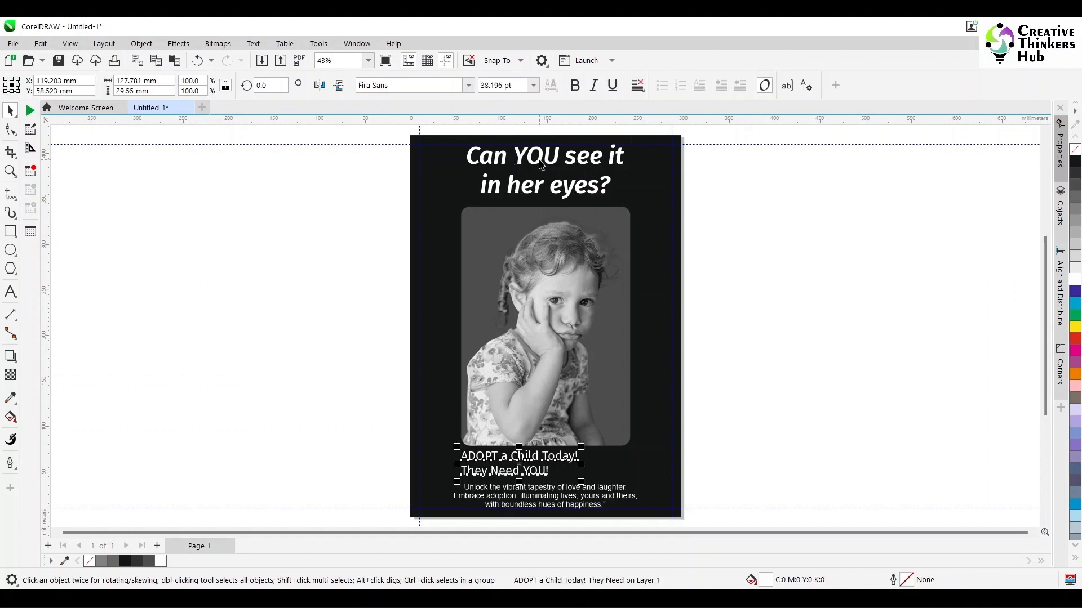
left_click(558, 336, "shift")
key("c")
left_click(809, 398)
- Make the adoption text bold and center-align its two lines
left_click(556, 462)
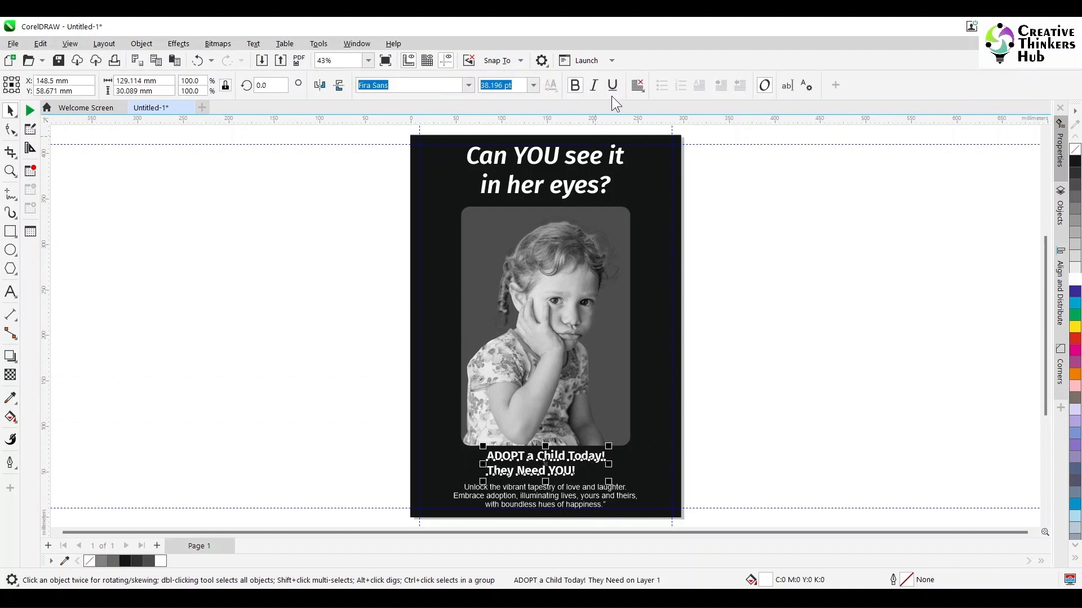
left_click(636, 85)
left_click(647, 133)
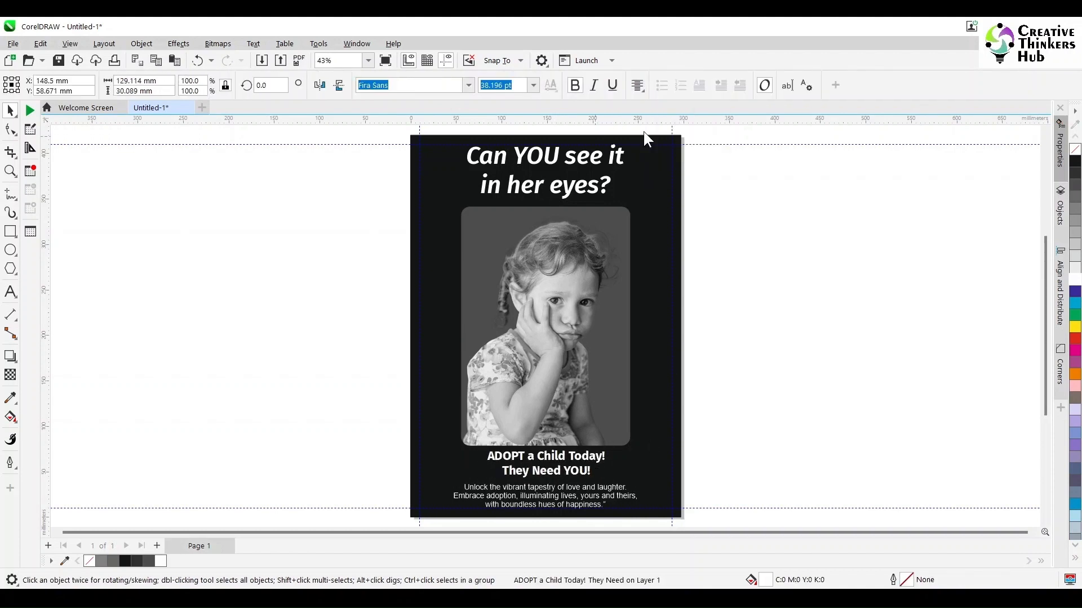
left_click(778, 278)
- Open the photo frame's PowerClip contents for editing and bring in the original color photo of the girl
left_click(584, 379)
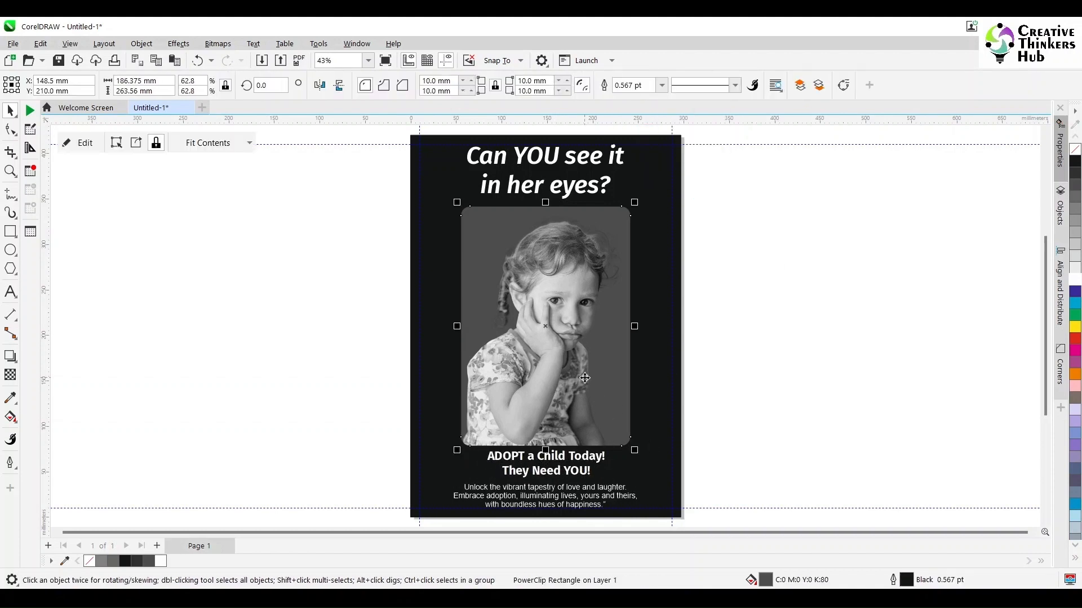
double_click(584, 379)
left_click(585, 379)
left_click(773, 366)
left_click(431, 599)
left_click(311, 199)
left_click_drag(311, 198, 228, 360)
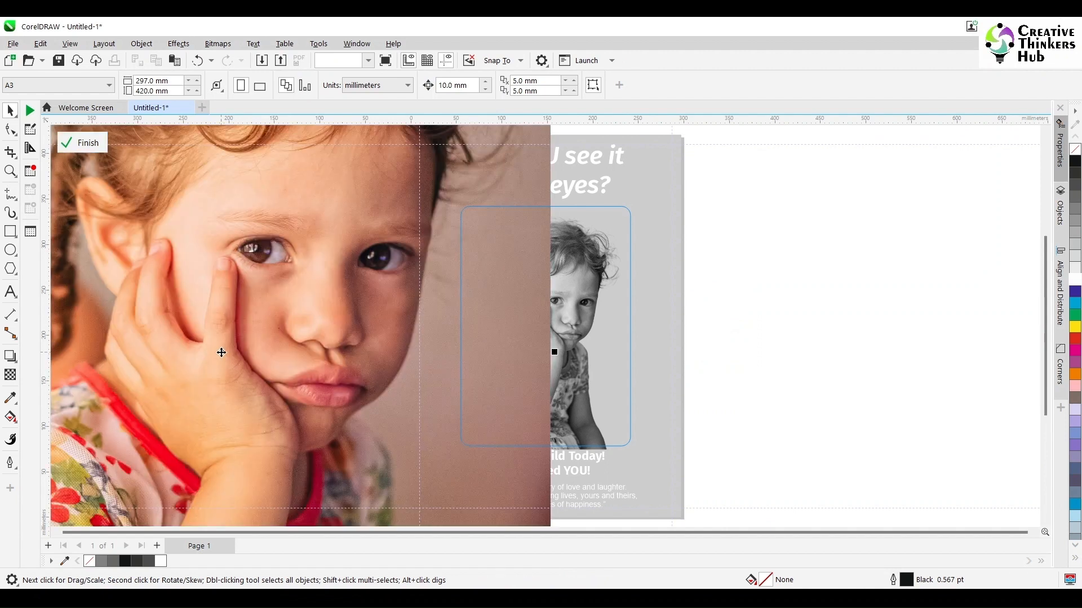
- Set the color photo's width to 180.848 mm and overlay it exactly on the grayscale cutout
left_click(136, 81)
type("180.848 mm")
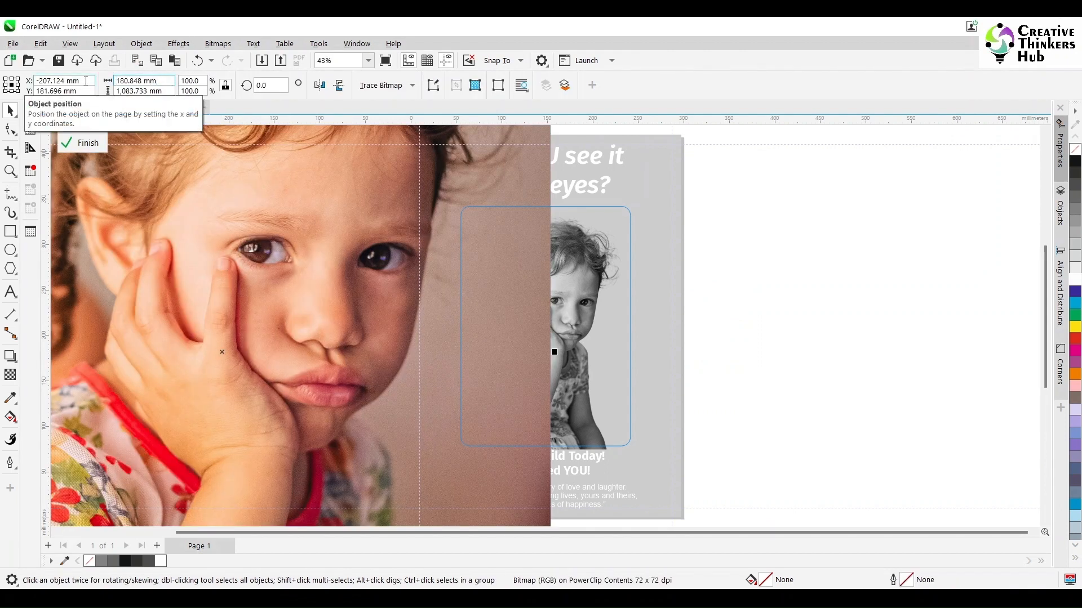
key("Return")
left_click_drag(286, 460, 368, 388)
left_click_drag(221, 406, 462, 452)
- Apply a vertical fountain transparency to the color photo, opaque at the bottom and fading to clear around the girl's face
left_click(11, 374)
left_click_drag(627, 429, 628, 310)
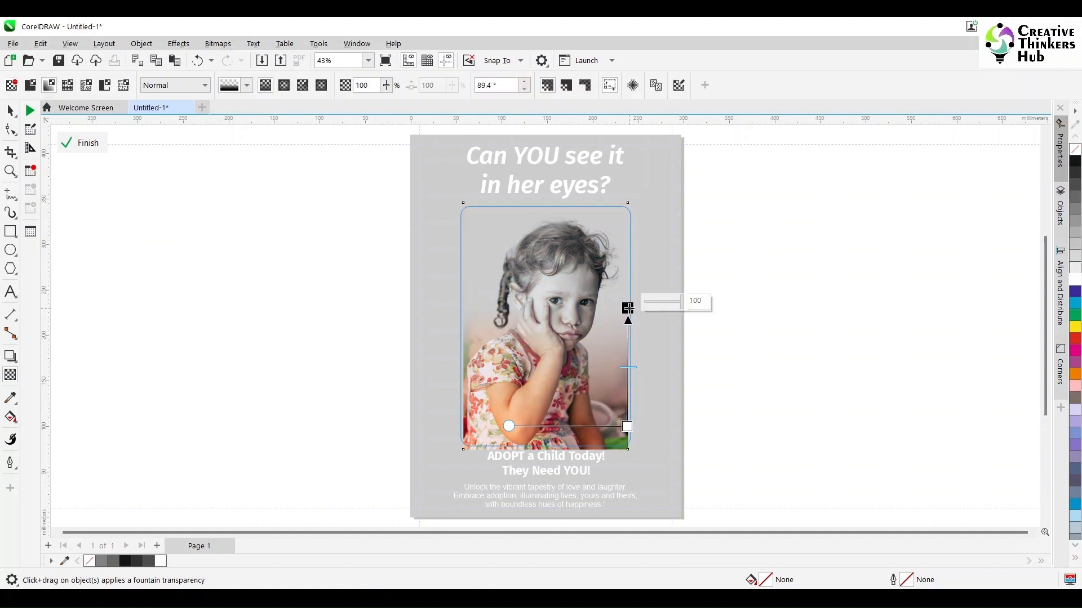
left_click_drag(627, 426, 627, 437)
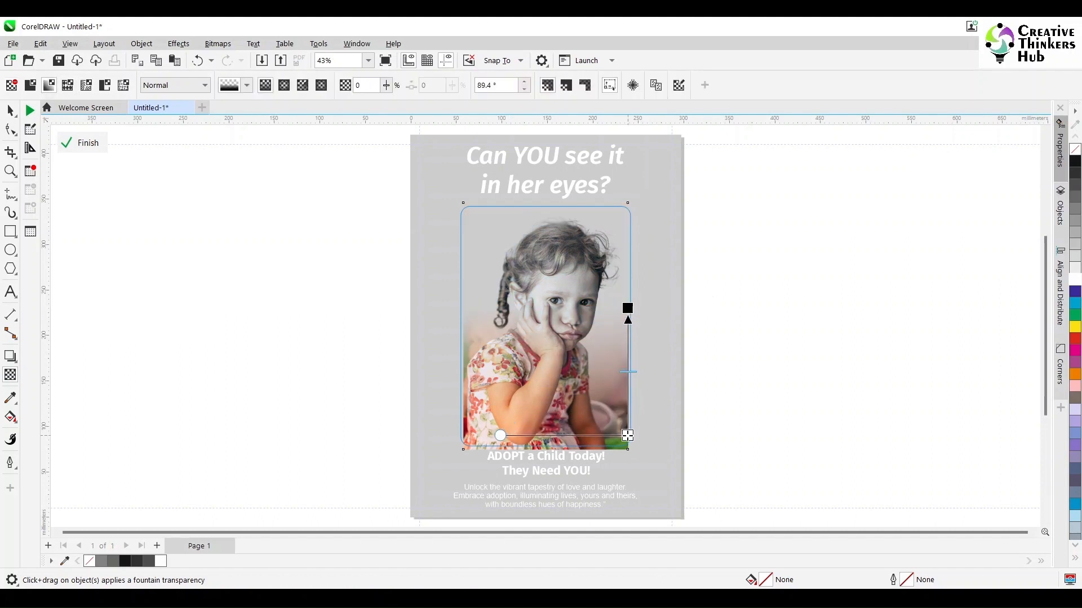
left_click_drag(628, 308, 628, 314)
left_click(10, 111)
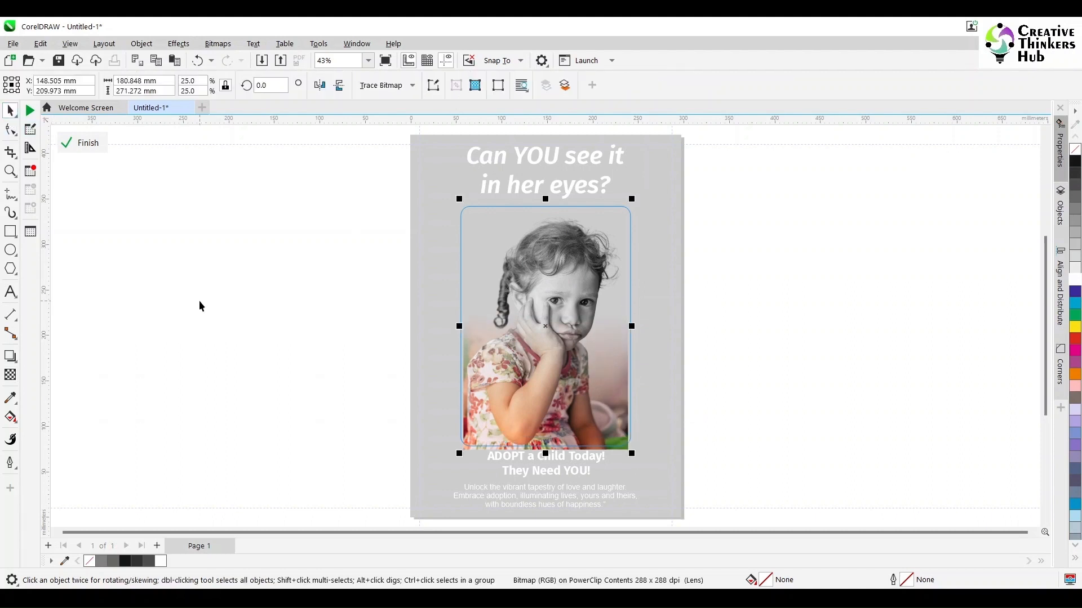
- Enlarge both photos slightly to fill the frame's width and finish editing the PowerClip
left_click(200, 304)
left_click_drag(692, 192, 696, 176)
left_click_drag(632, 198, 637, 191)
left_click_drag(454, 191, 457, 195)
left_click(703, 320)
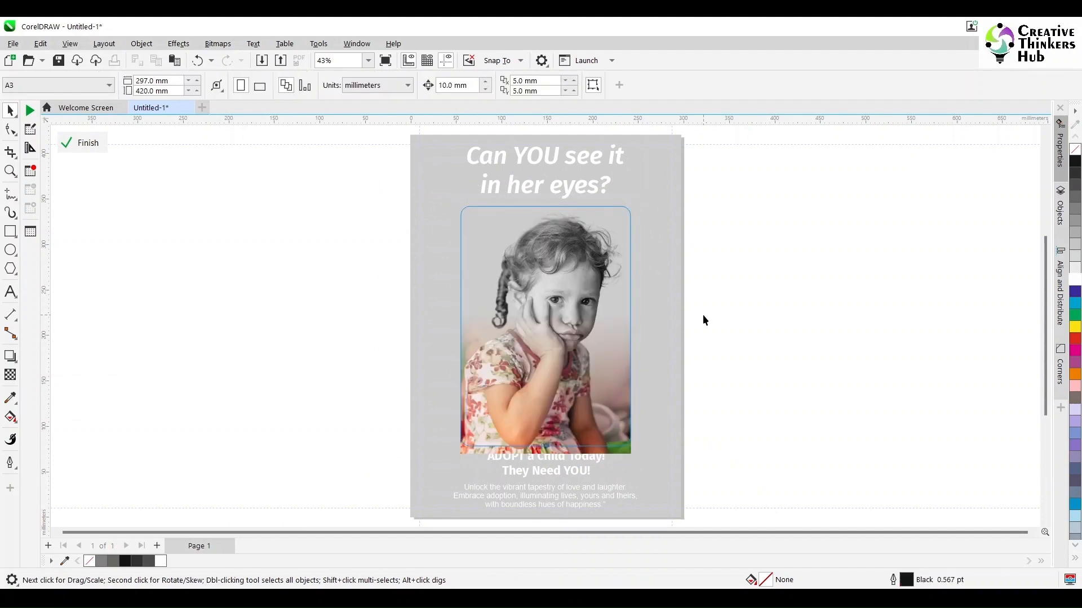
left_click(703, 316, "ctrl")
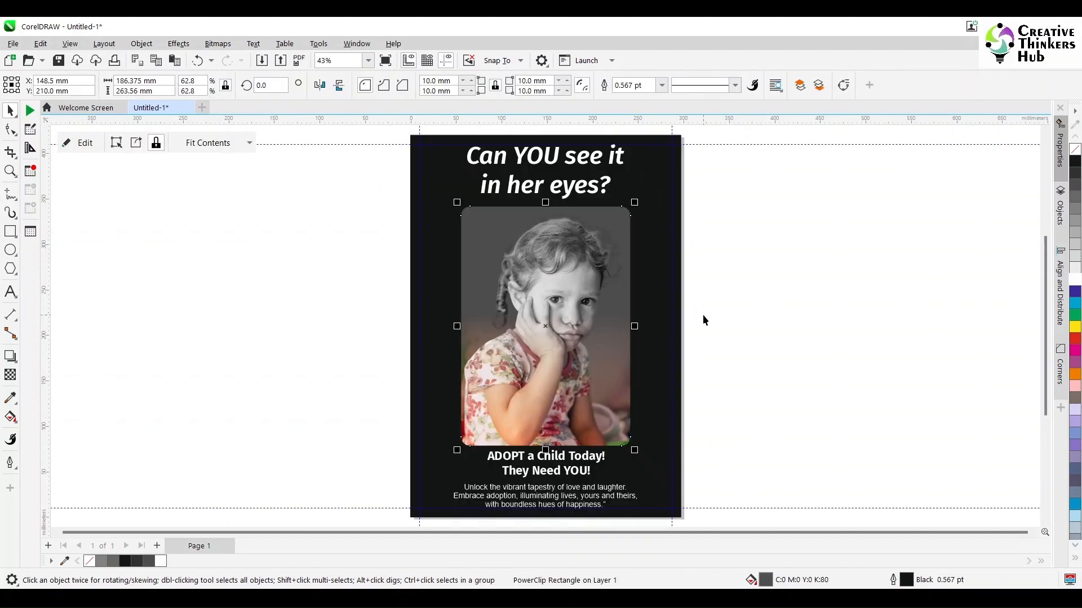
left_click(694, 420)
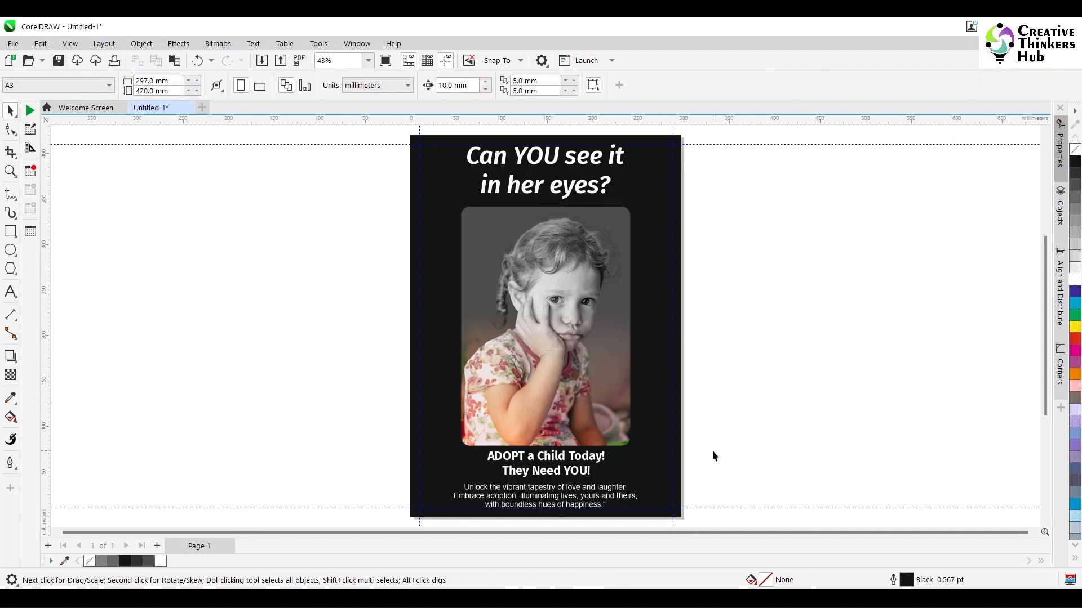
- Set the three-line body copy below the call to action to 18 pt
left_click(10, 171)
left_click_drag(357, 437, 690, 490)
left_click(10, 292)
left_click(370, 345)
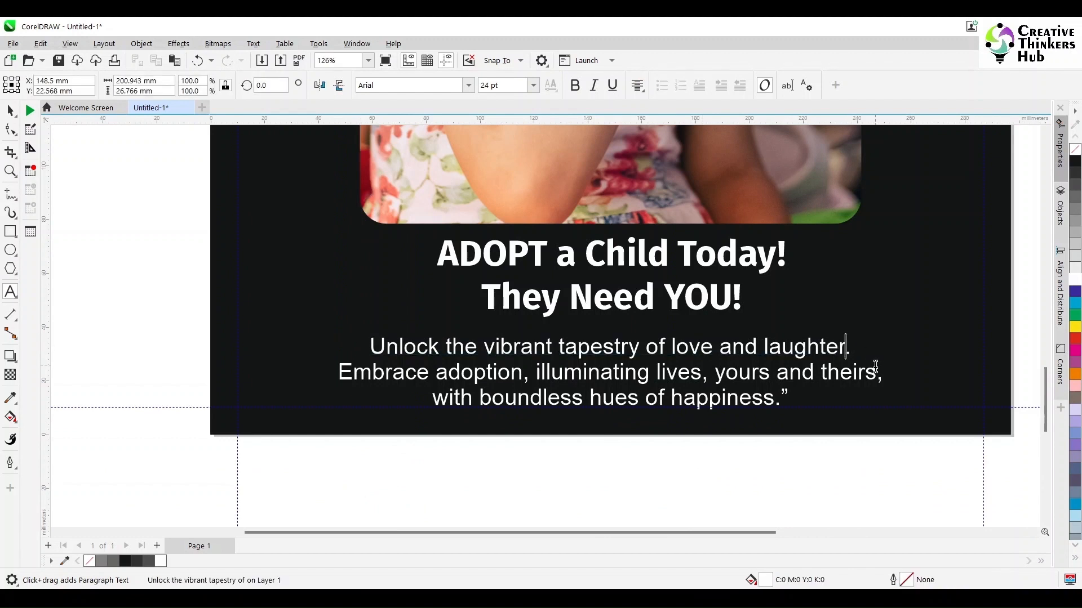
key("ctrl+a")
left_click(501, 88)
type("18")
key("Return")
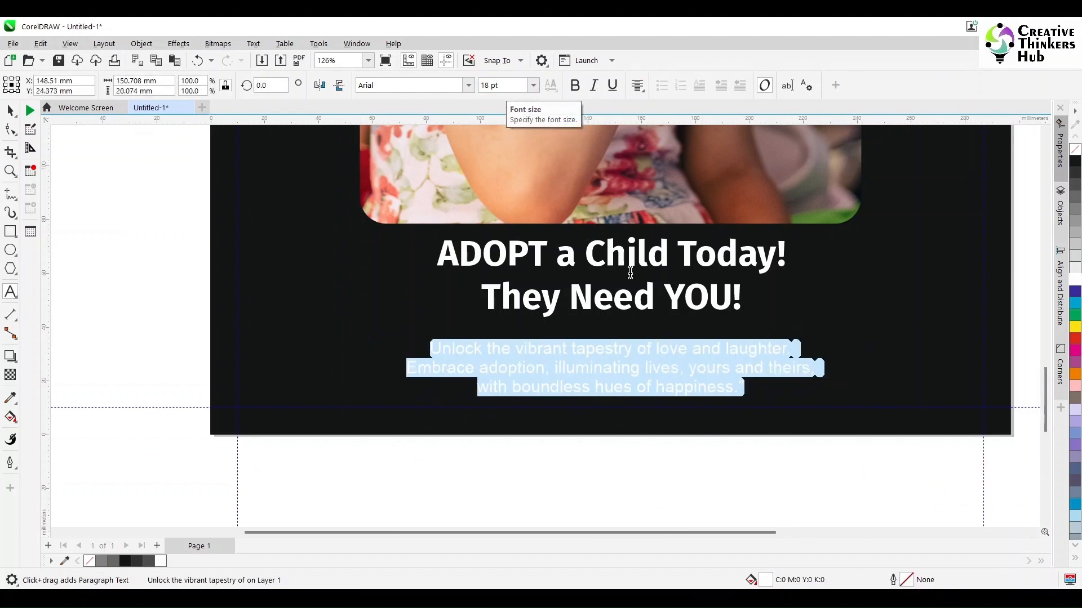
- Rejoin the body copy's lines so it wraps into two, breaking only after "illuminating lives,"
left_click(798, 345)
key("Delete")
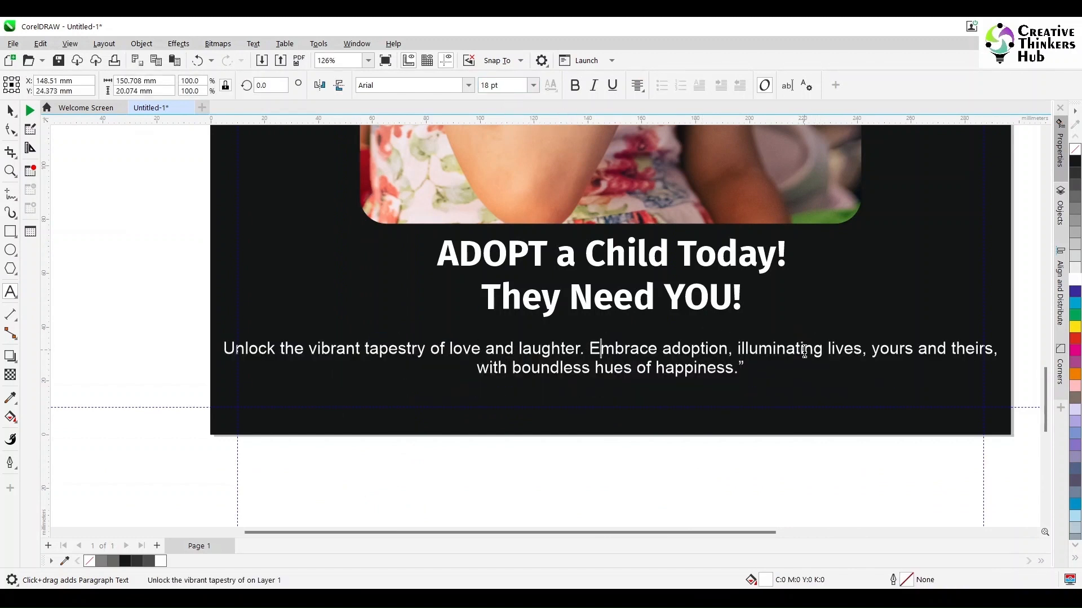
key("Right")
key("Right")
key("Delete")
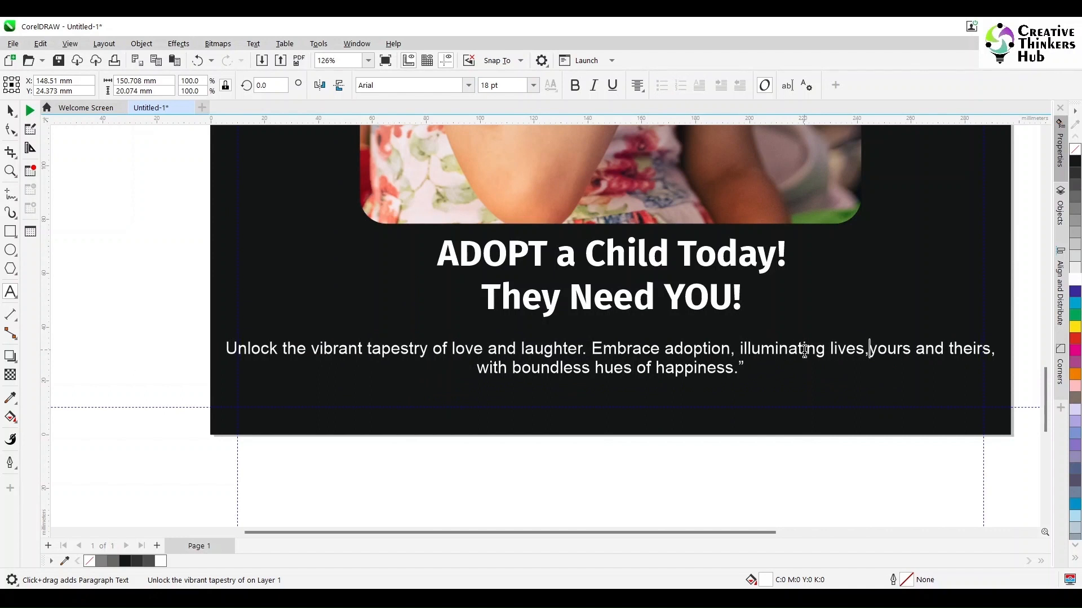
key("Return")
key("Delete")
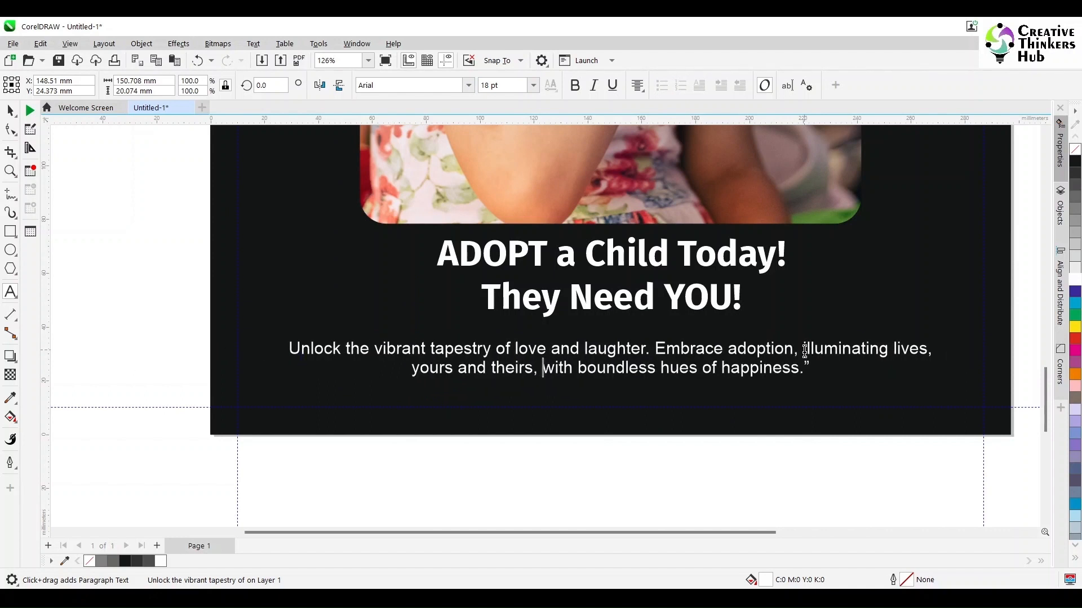
- Move the two-line body copy straight down onto the poster's lower margin guide
left_click(11, 111)
left_click_drag(613, 352, 613, 382)
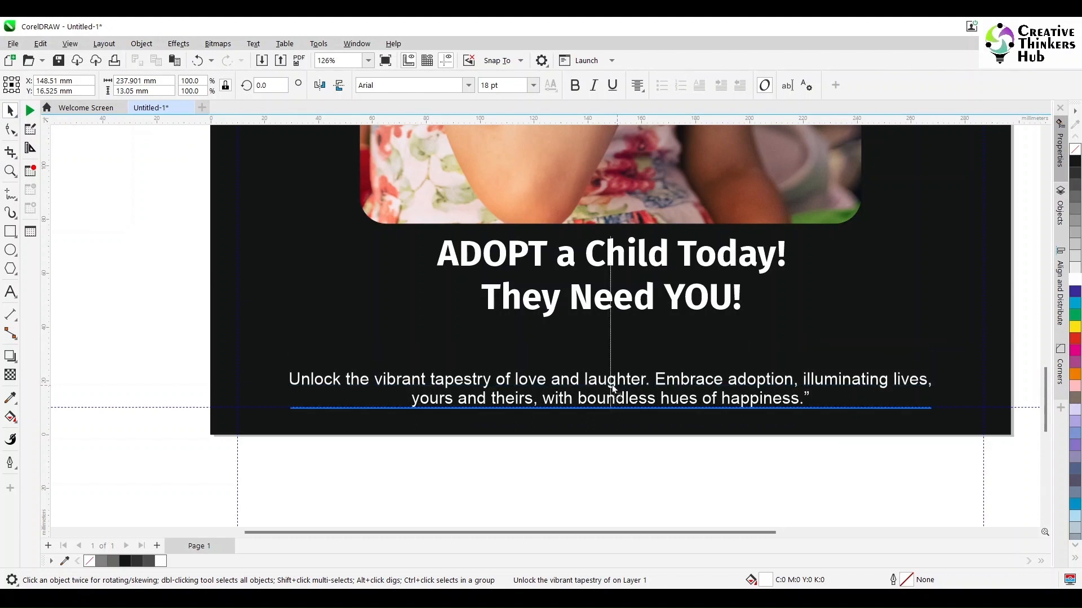
left_click(617, 481)
key("shift+F4")
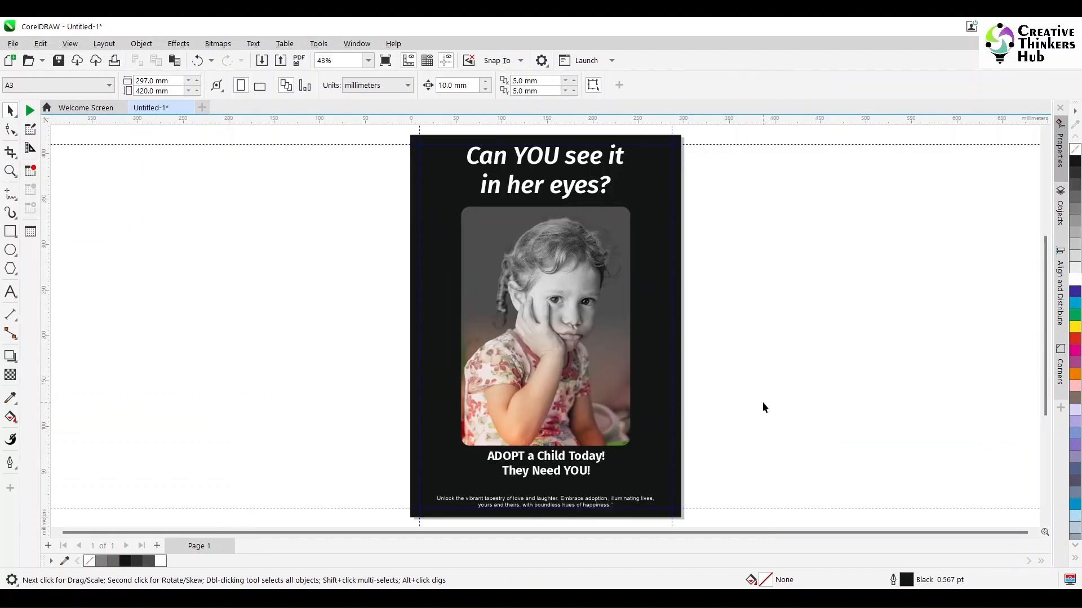
- Switch to ChatGPT, find the earlier version of the first response and copy its body text beginning "Urgently adopt to brighten a child's world"
key("alt+Tab")
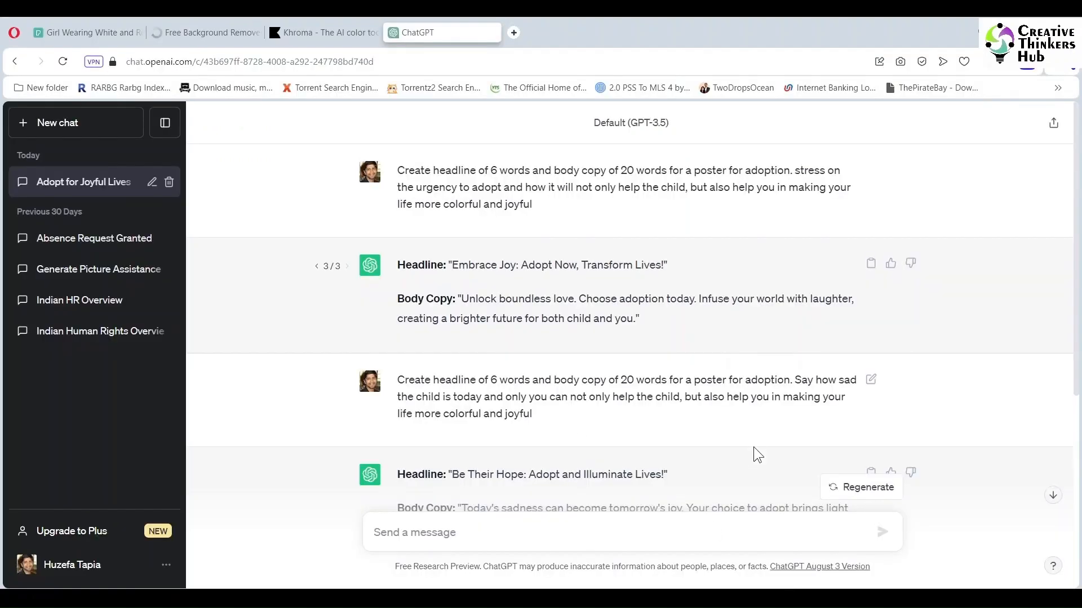
scroll(700, 451, "down", 5)
scroll(701, 451, "up", 1)
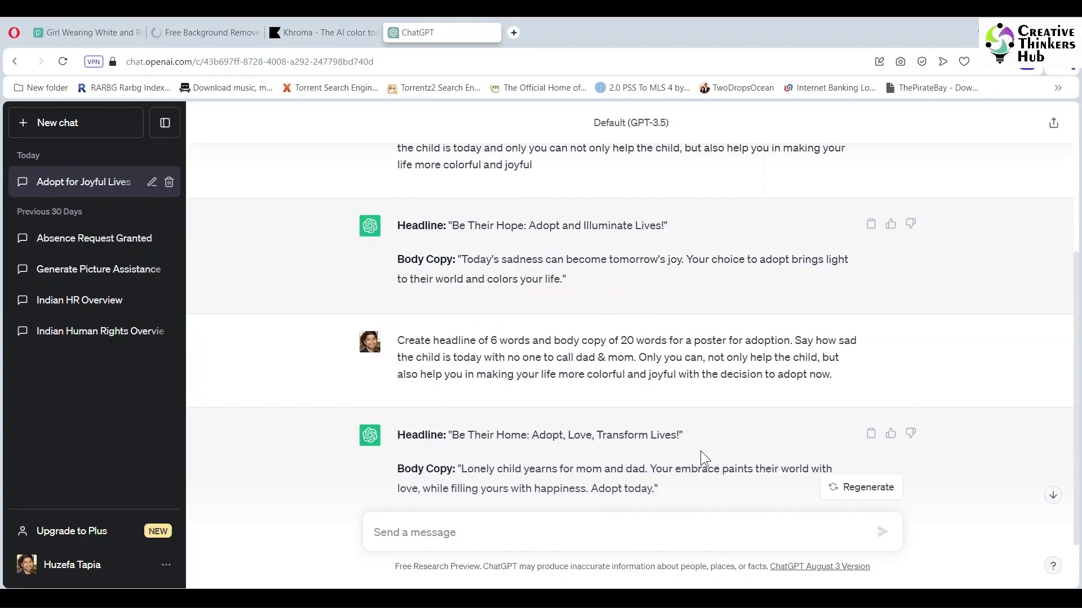
scroll(701, 459, "down", 1)
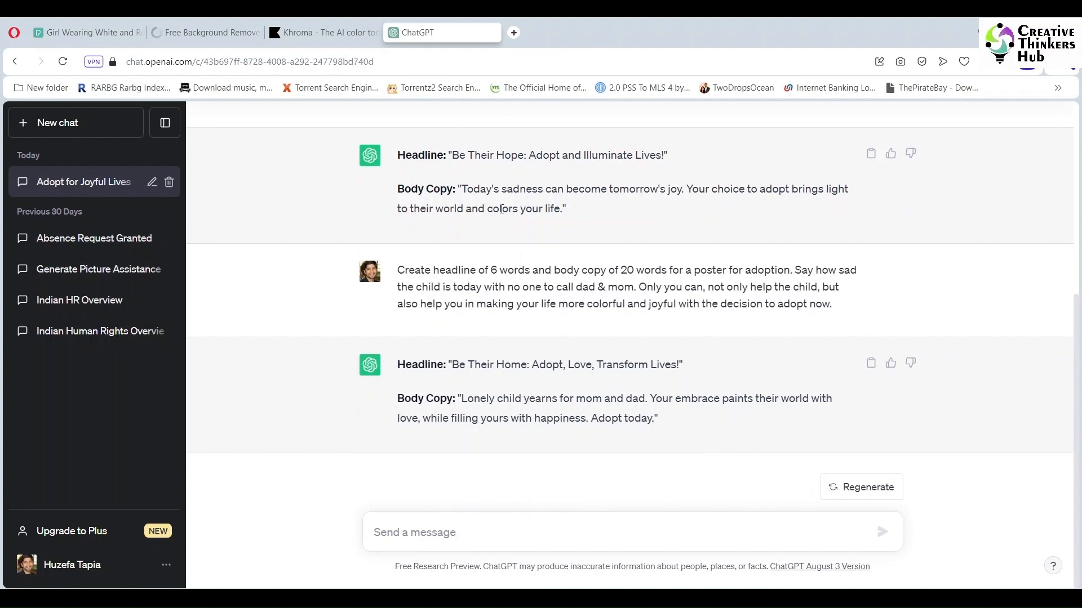
scroll(547, 272, "up", 4)
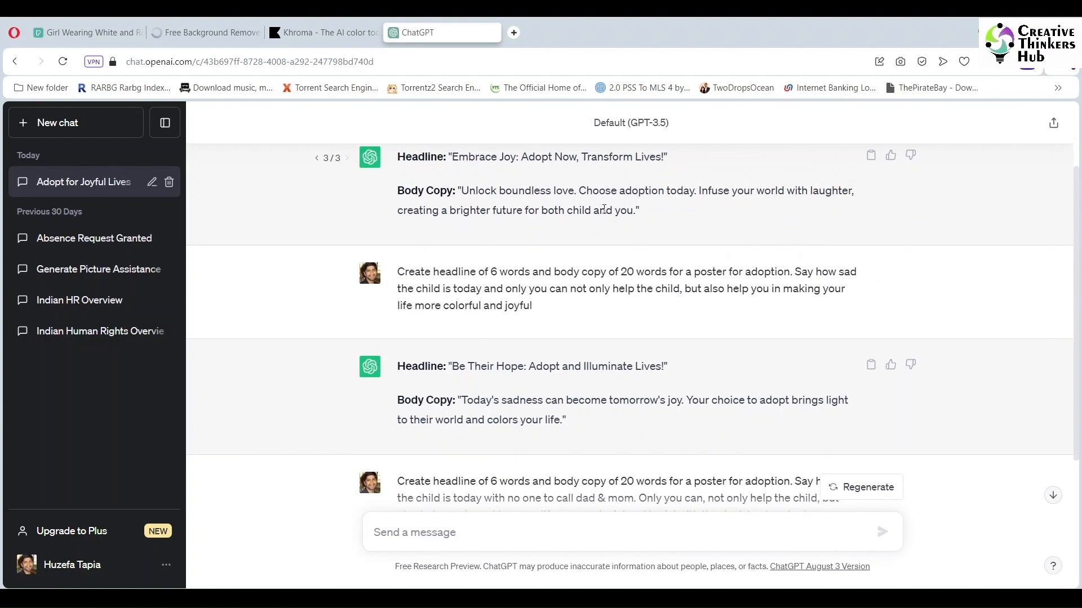
scroll(604, 209, "up", 2)
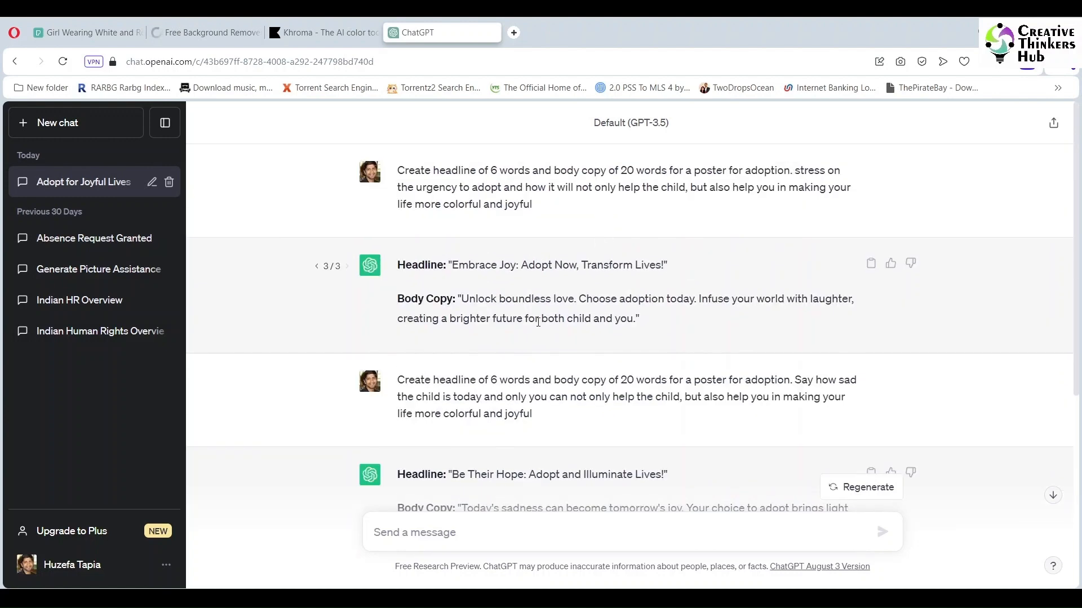
left_click(317, 267)
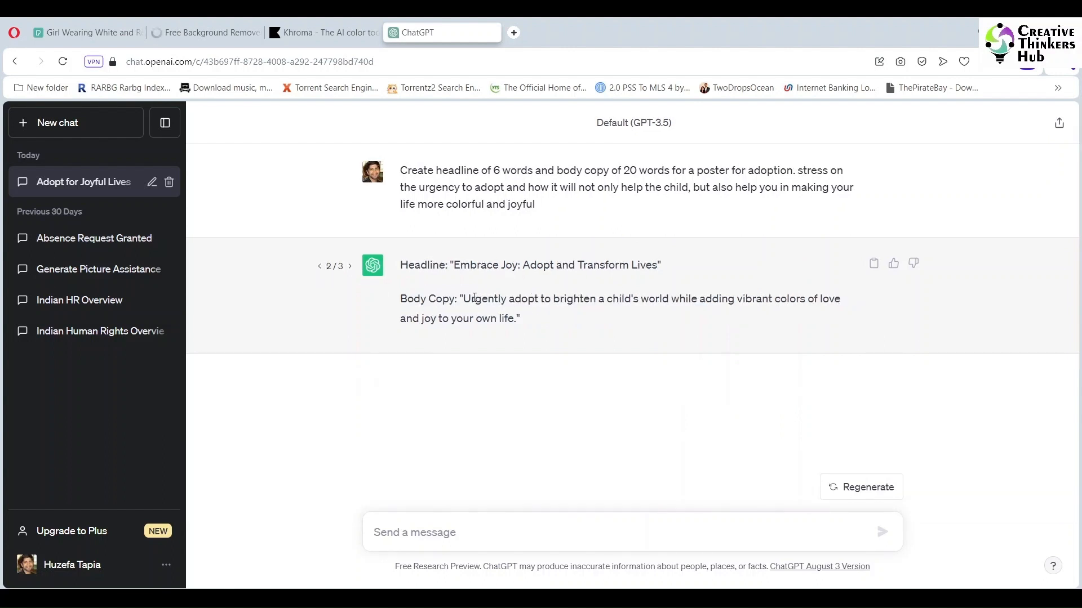
left_click_drag(463, 297, 514, 321)
key("ctrl+c")
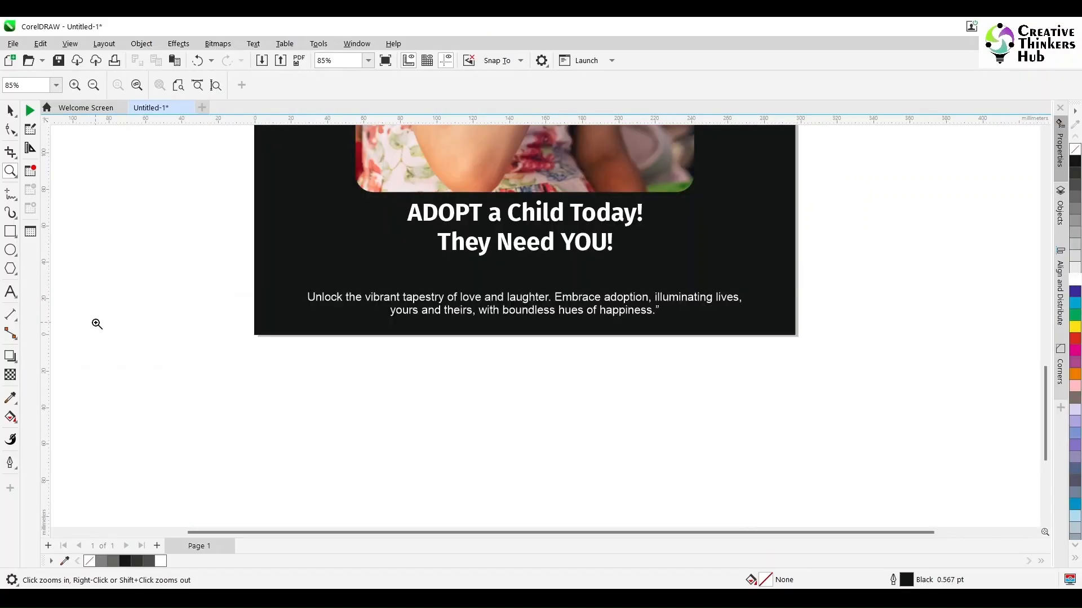
- Return to CorelDRAW and paste the copied sentence as a new text line just below the poster
key("F8")
left_click(311, 363)
key("ctrl+v")
key("ctrl+space")
- Change the old two-line body copy's font to Times New Roman Bold
left_click(336, 299)
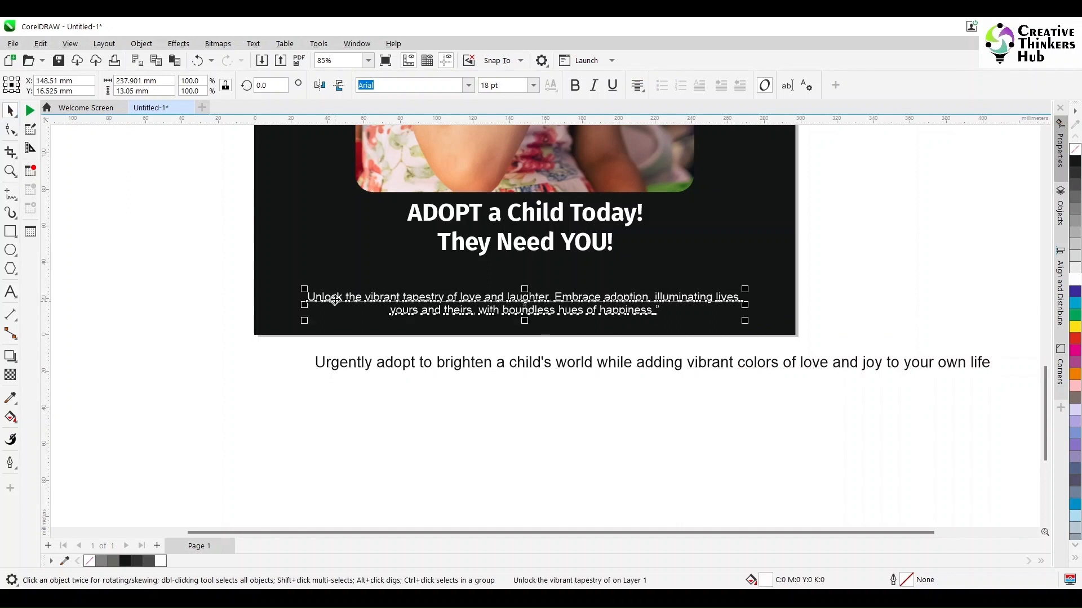
left_click(440, 84)
key("ctrl+a")
type("Times New Roman")
key("Return")
left_click(443, 445)
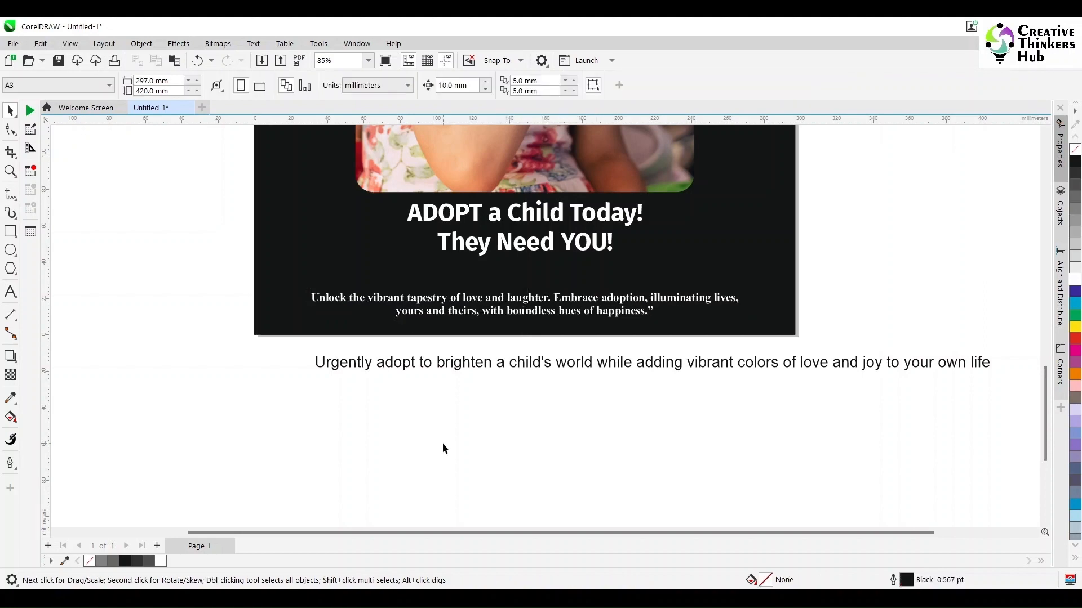
- Format the new sentence in Times New Roman Bold at 18 pt, place it centered near the poster's lower edge and fill it white
left_click(563, 365)
left_click(468, 86)
left_click(449, 125)
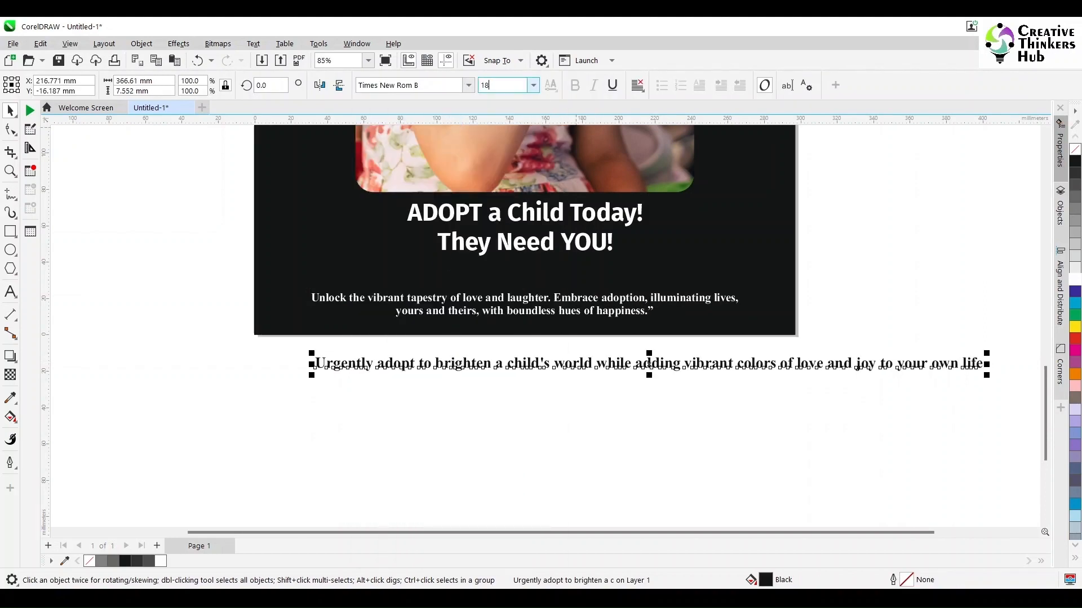
left_click_drag(570, 368, 529, 319)
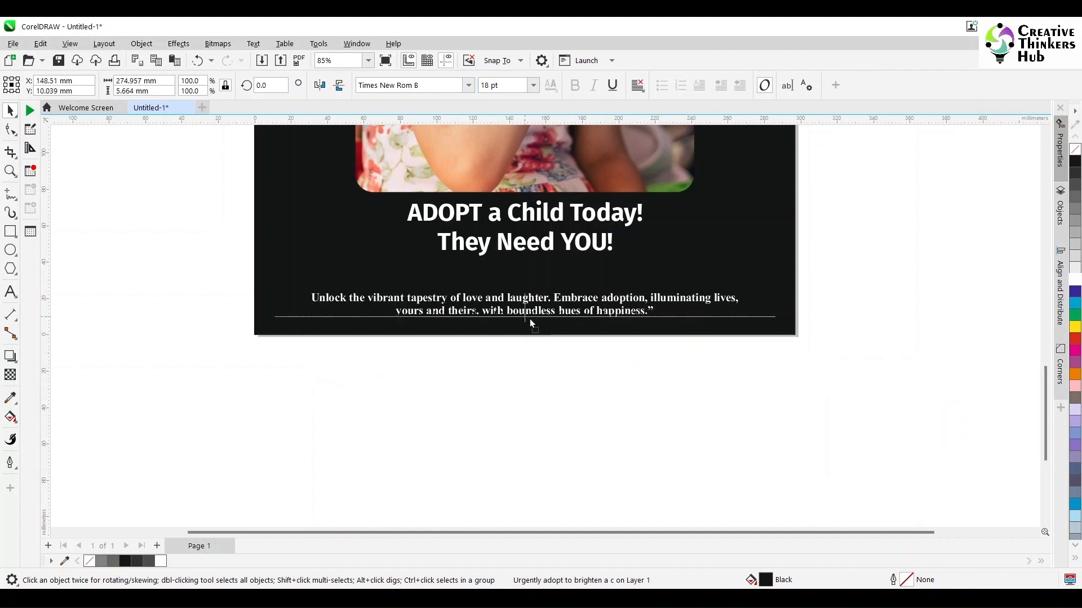
left_click(1075, 279)
- Move the old two-line body copy off the page, just below the poster
left_click(406, 374)
left_click(429, 300)
left_click_drag(530, 302, 528, 370)
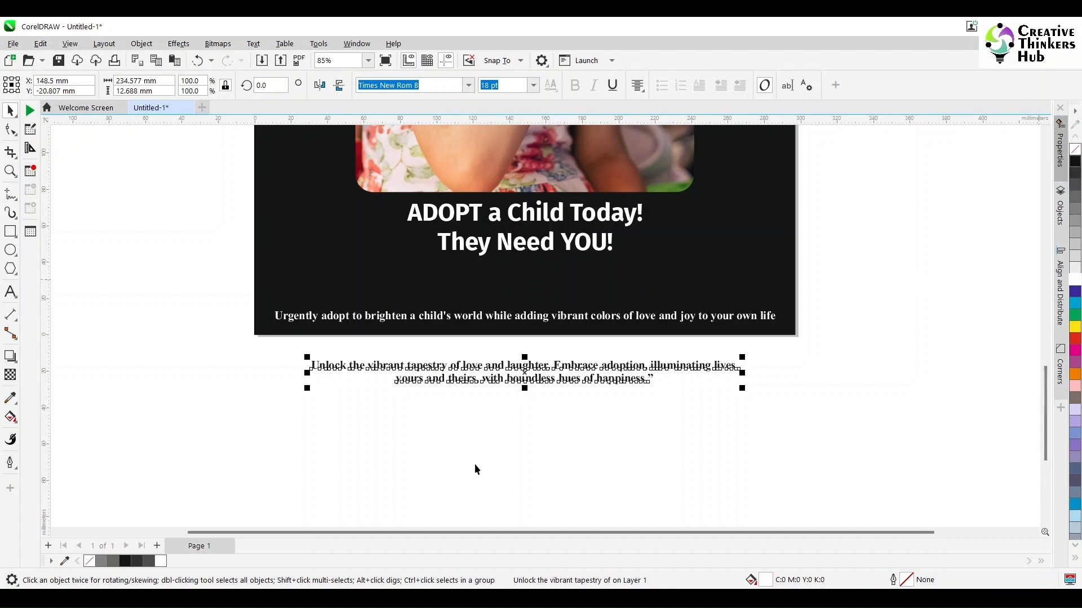
left_click(460, 459)
- Replace the opening words "Urgently adopt" in the new body copy with "Adoption"
scroll(472, 436, "up", 1)
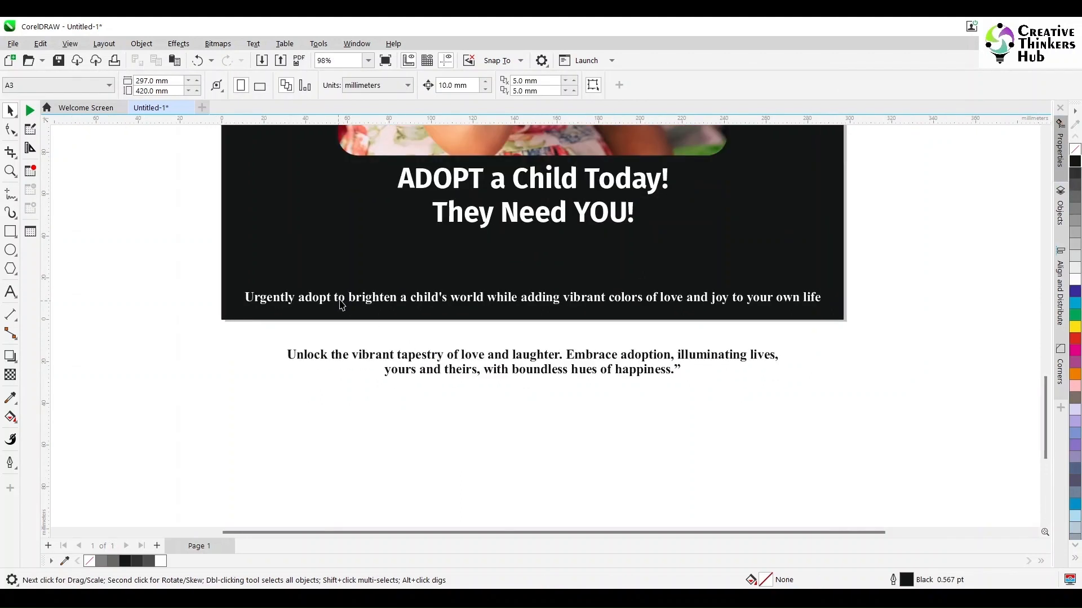
left_click(10, 292)
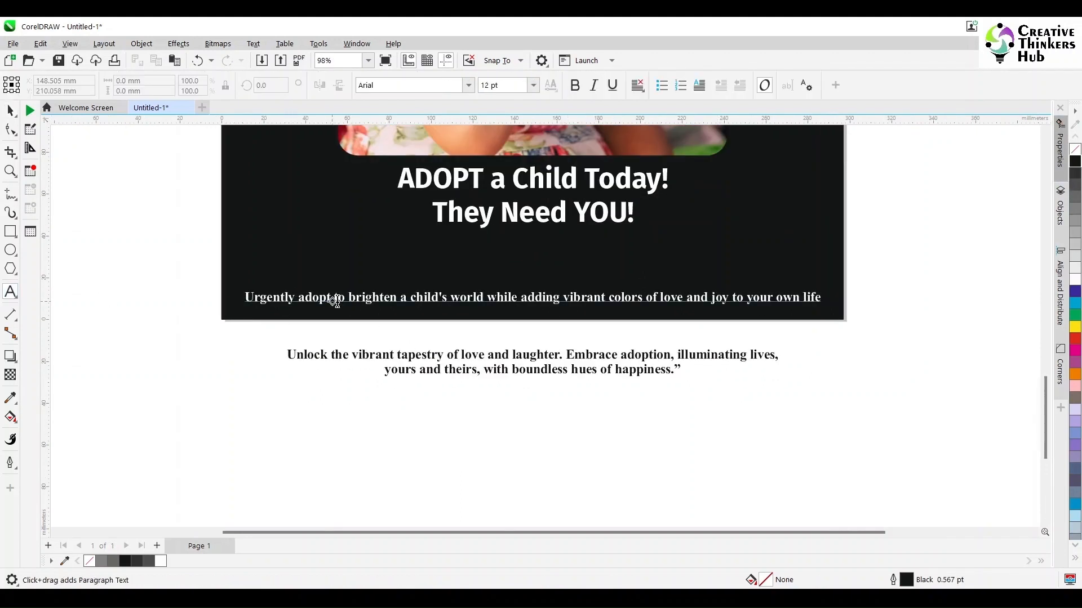
left_click(357, 297)
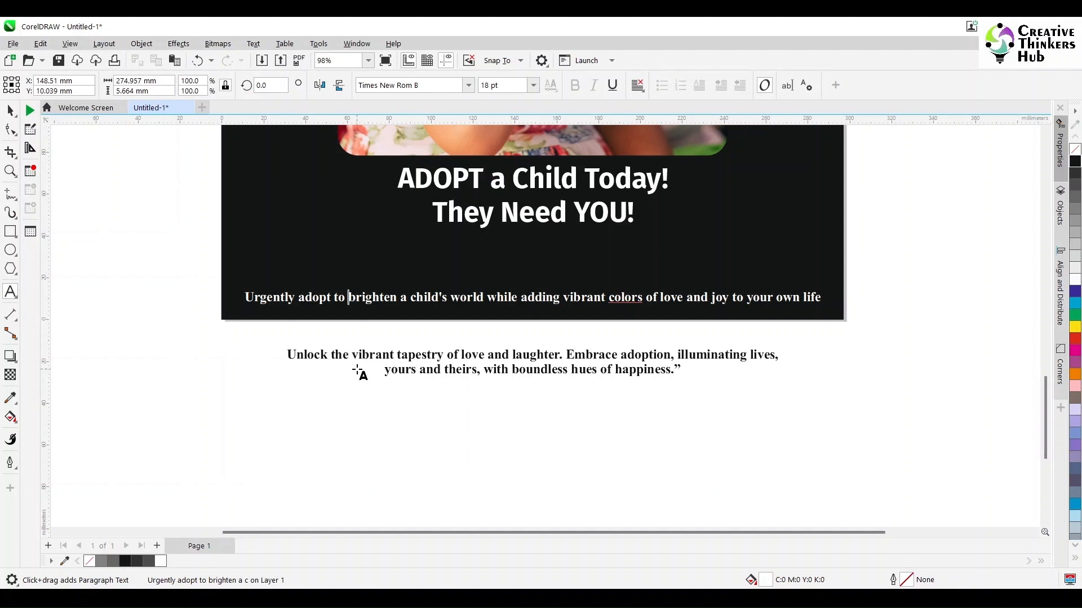
key("Right")
key("shift+Left")
key("shift+Left")
key("shift+Left")
key("shift+Left")
key("shift+Left")
key("shift+Left")
key("shift+Left")
key("shift+Left")
key("shift+Left")
key("shift+Left")
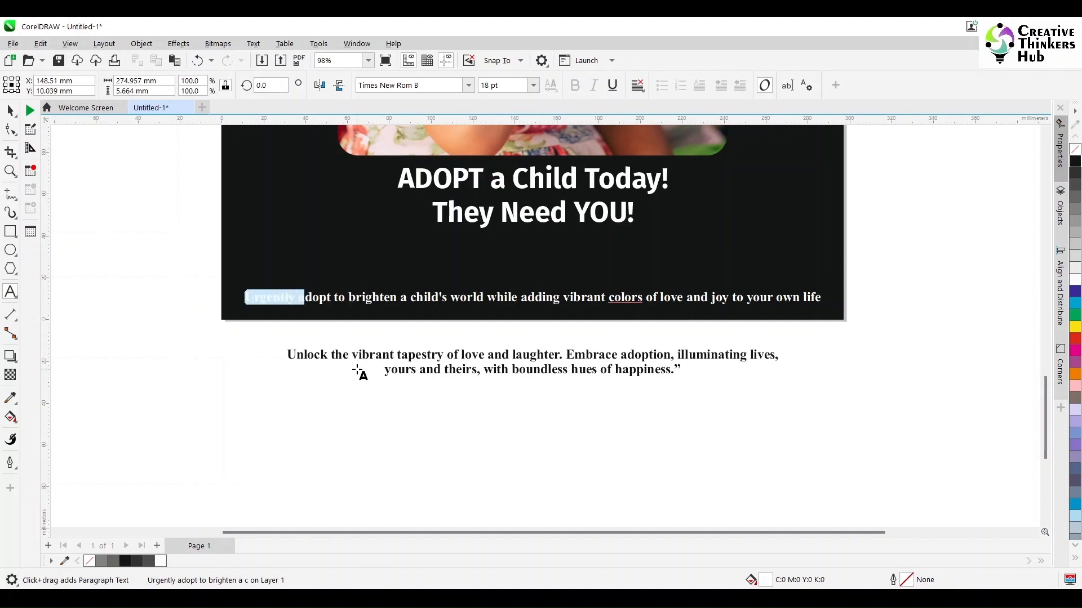
type("Adoption")
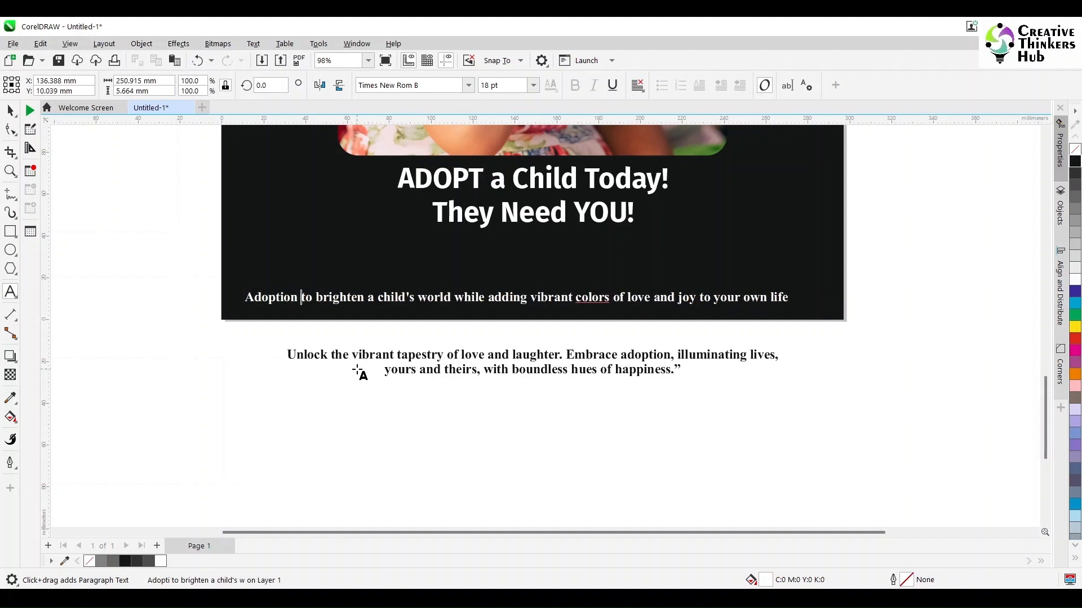
- Replace "to" with "not only" and change "brighten" to "brightens" in the new body copy
key("shift+Right")
key("shift+Right")
key("shift+Right")
type("not only")
key("Right")
key("Right")
key("Right")
key("Right")
key("Right")
key("Right")
key("Right")
key("Right")
key("Right")
type("s")
key("Right")
key("Right")
key("Right")
key("Right")
key("Right")
key("Right")
key("Right")
key("Right")
key("Right")
key("Right")
key("Right")
key("Right")
key("Right")
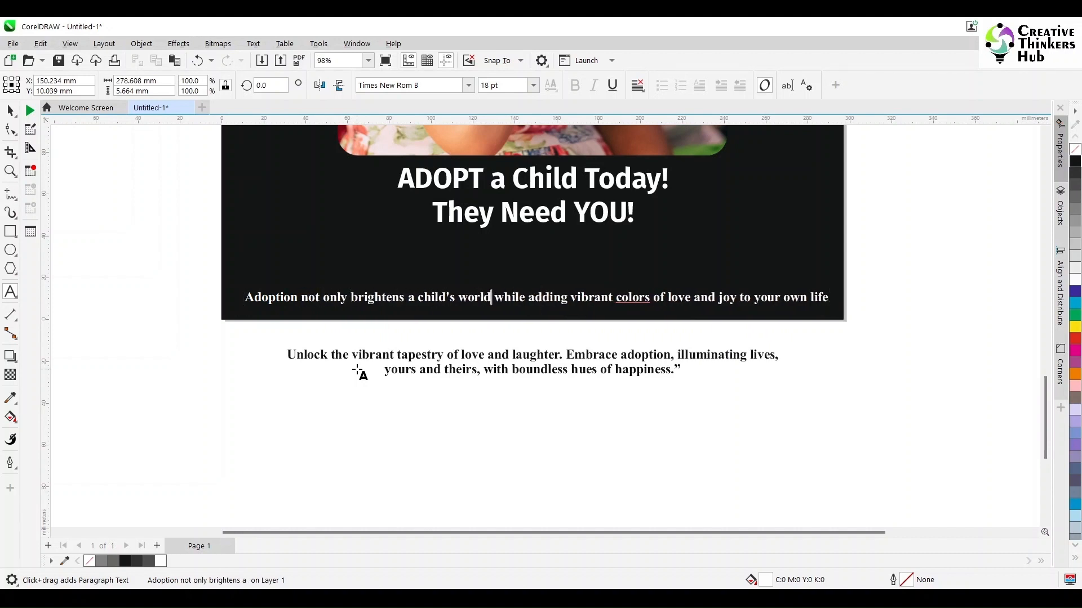
- Insert ", but also" after "world" in the new body copy and remove the word "while"
type(", but also")
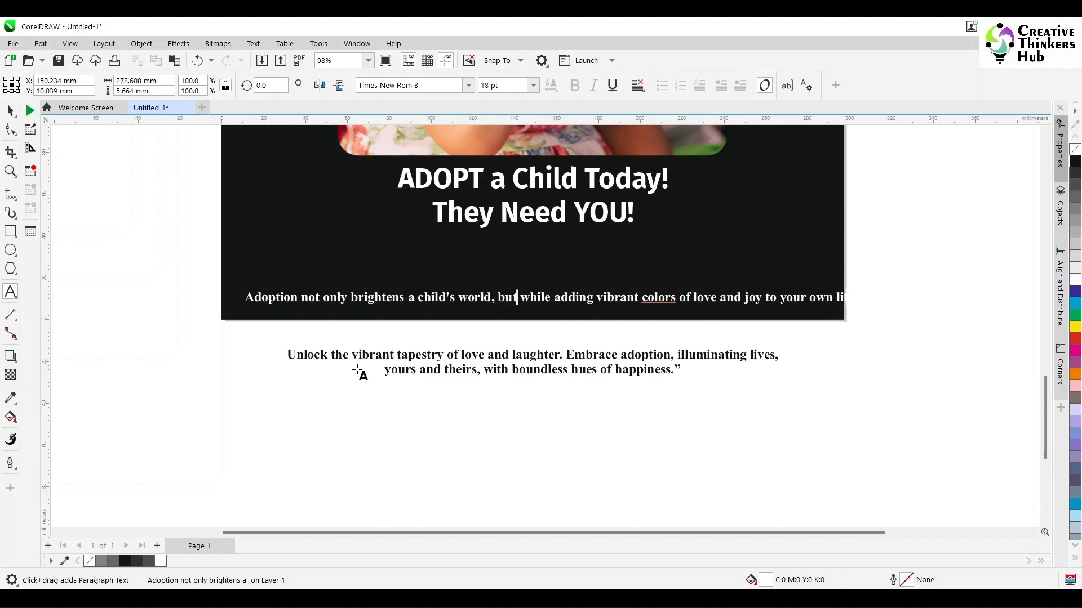
key("shift+Right")
key("shift+Right")
key("shift+Right")
key("shift+Right")
key("shift+Right")
key("shift+Right")
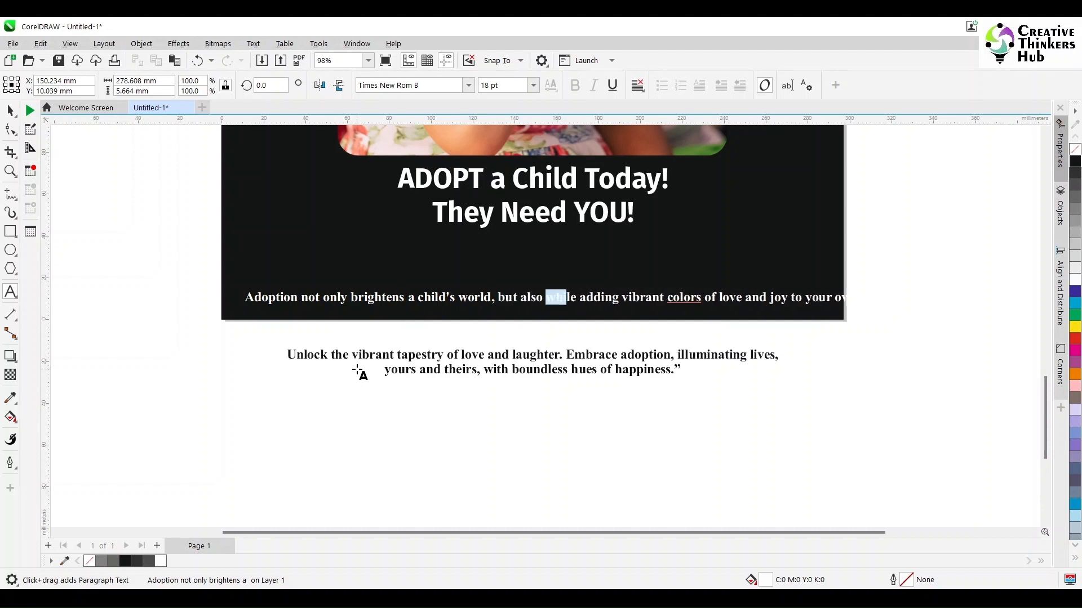
key("Delete")
- Change "adding" to "adds" and delete the final word "life" from the new body copy
key("Right")
key("Right")
key("Right")
key("Right")
key("shift+Right")
key("shift+Right")
key("shift+Right")
type("s")
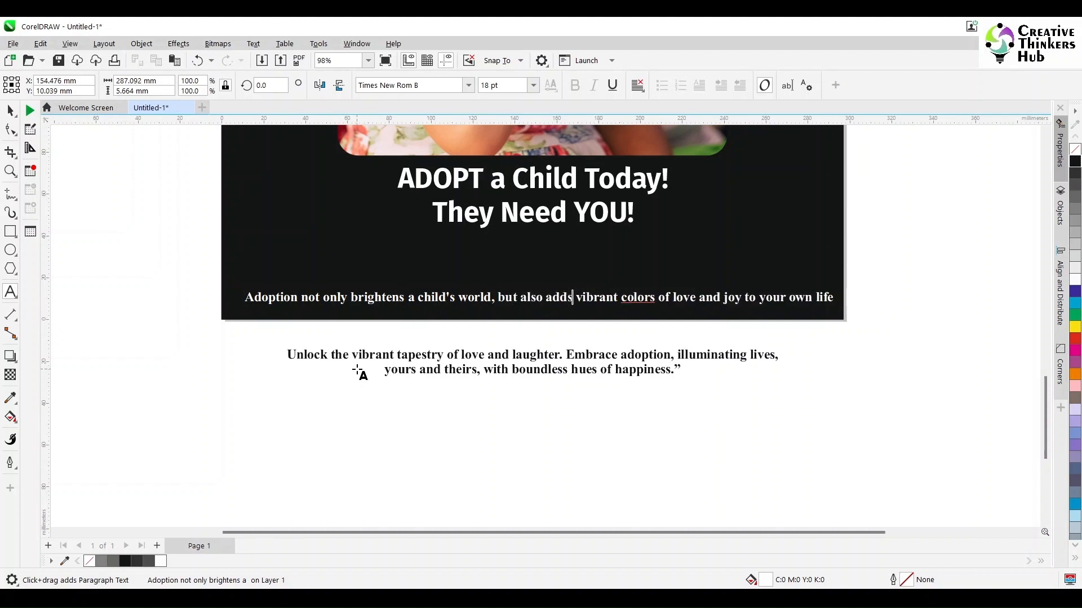
key("shift+End")
key("Delete")
key("ctrl+space")
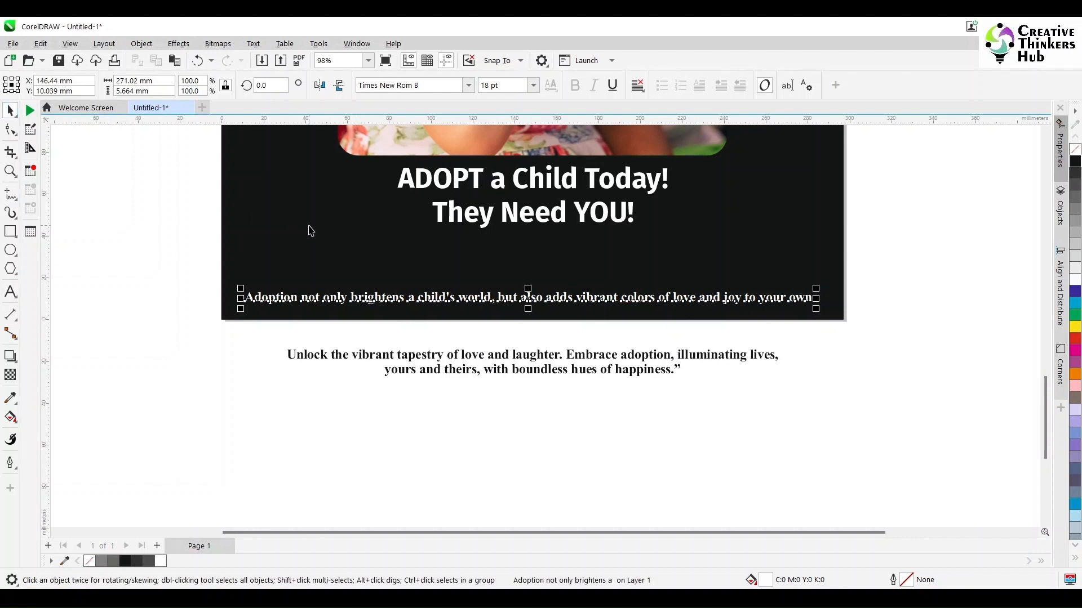
- Align the new body copy to the poster's horizontal center and lower edge, and nudge it up 10 mm
left_click(367, 151, "shift")
key("c")
left_click(504, 327)
left_click(516, 301)
right_click(577, 261)
left_click(608, 289)
left_click(728, 336)
left_click(723, 299)
left_click(721, 264, "shift")
key("b")
left_click(922, 372)
left_click(788, 313)
key("Up")
left_click(798, 407)
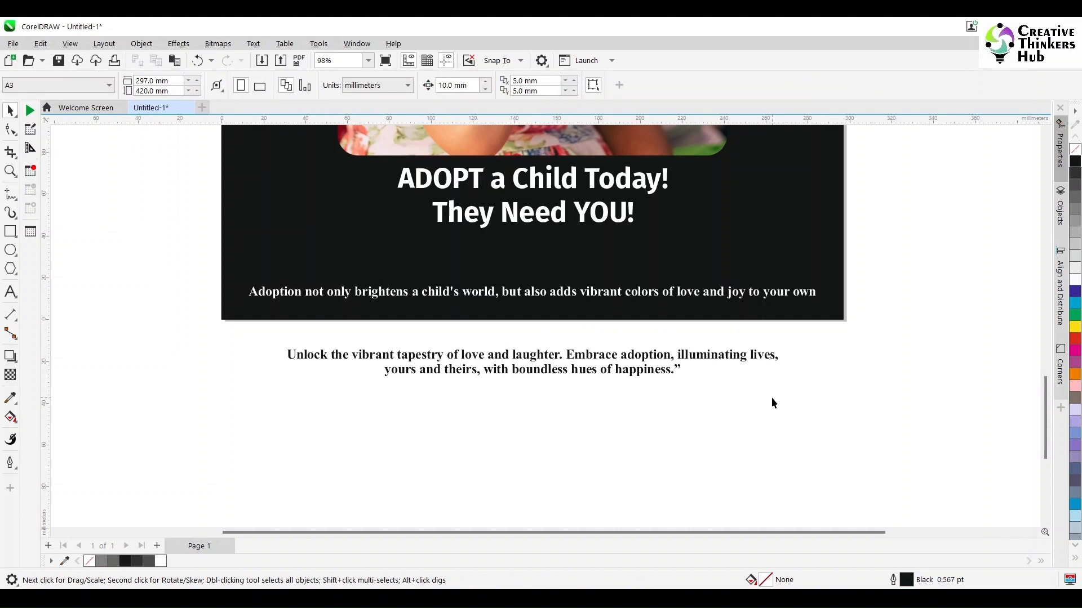
- Delete the old two-line body copy lying below the poster
key("F4")
left_click(572, 511)
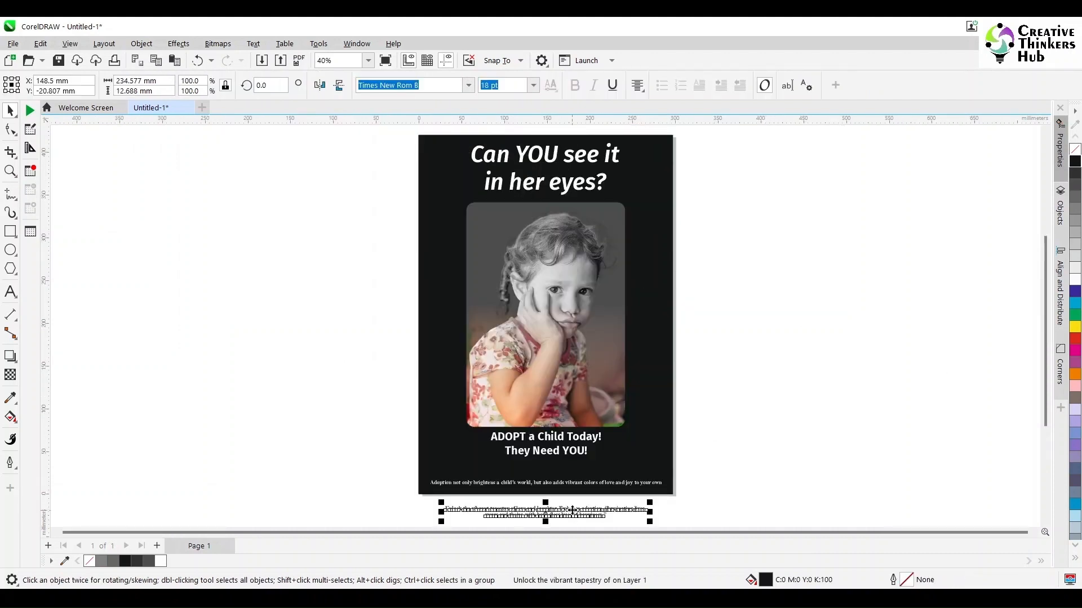
key("Delete")
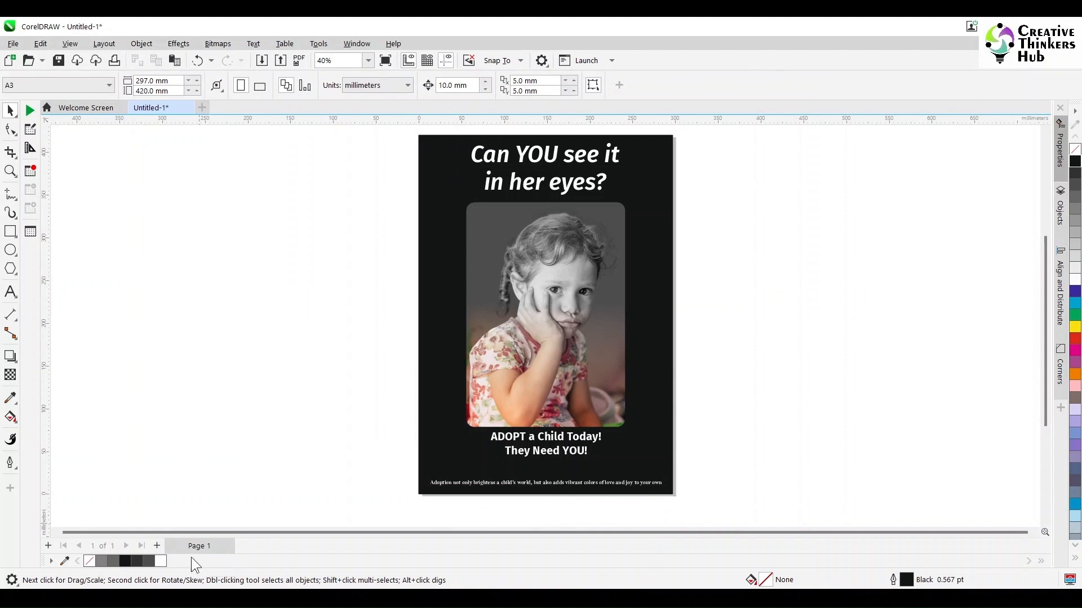
- Add a second page to the document and display both pages side by side in Multipage View
left_click(156, 546)
left_click(70, 44)
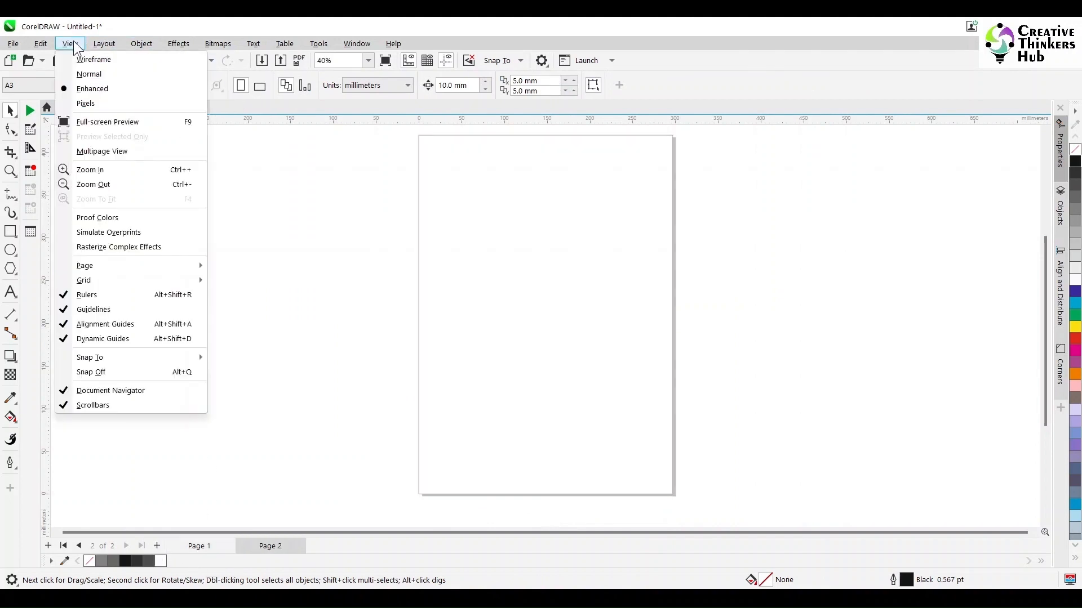
left_click(103, 152)
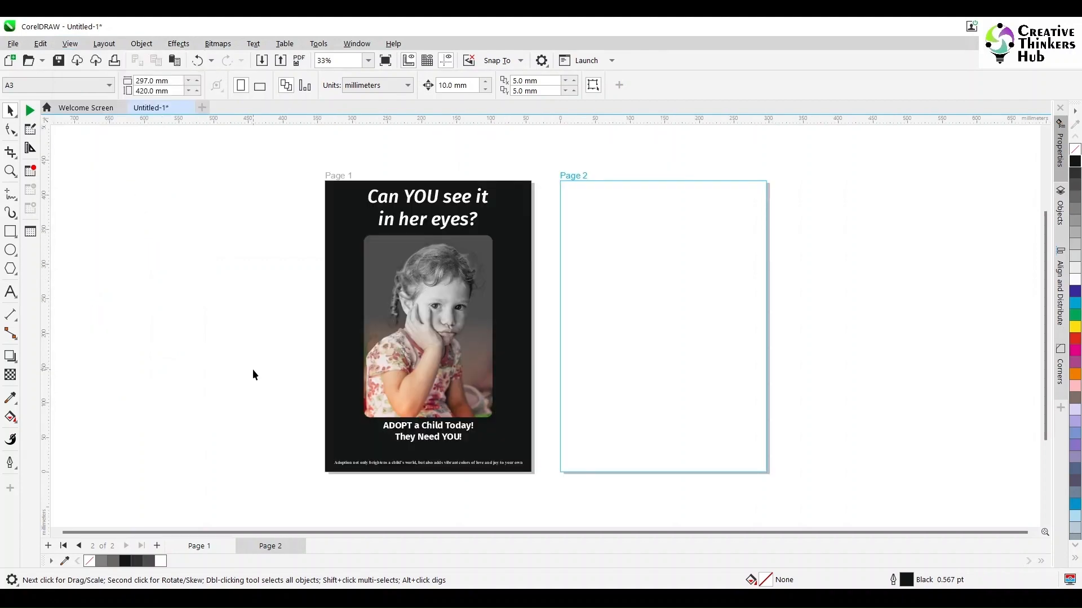
- Copy the latest body copy, from "Lonely child yearns" to "Adopt today.", out of ChatGPT and paste it onto page 2 in CorelDRAW
key("alt+Tab")
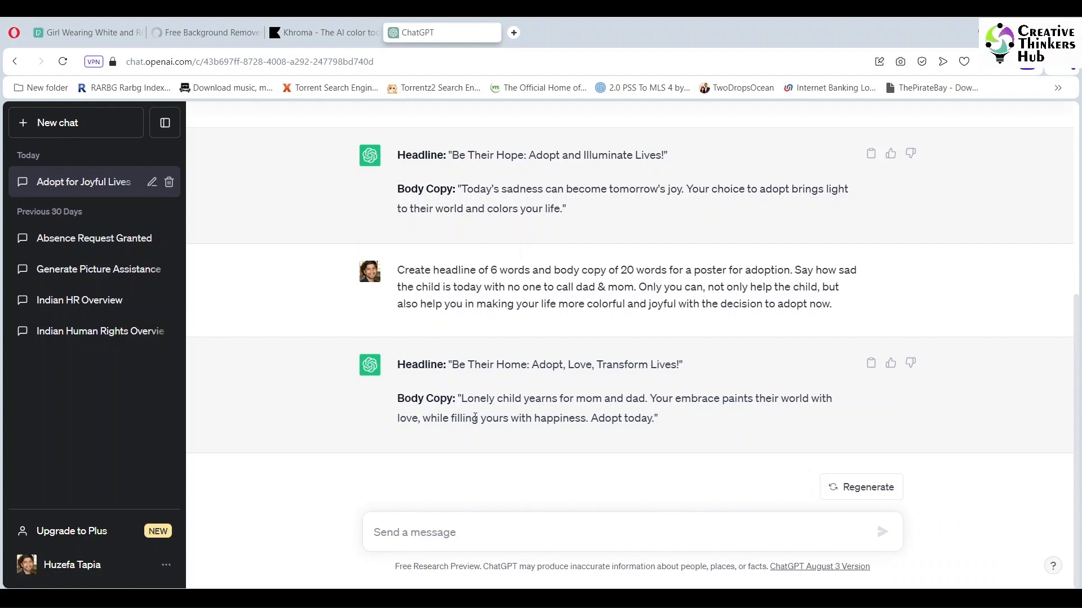
left_click_drag(461, 398, 655, 427)
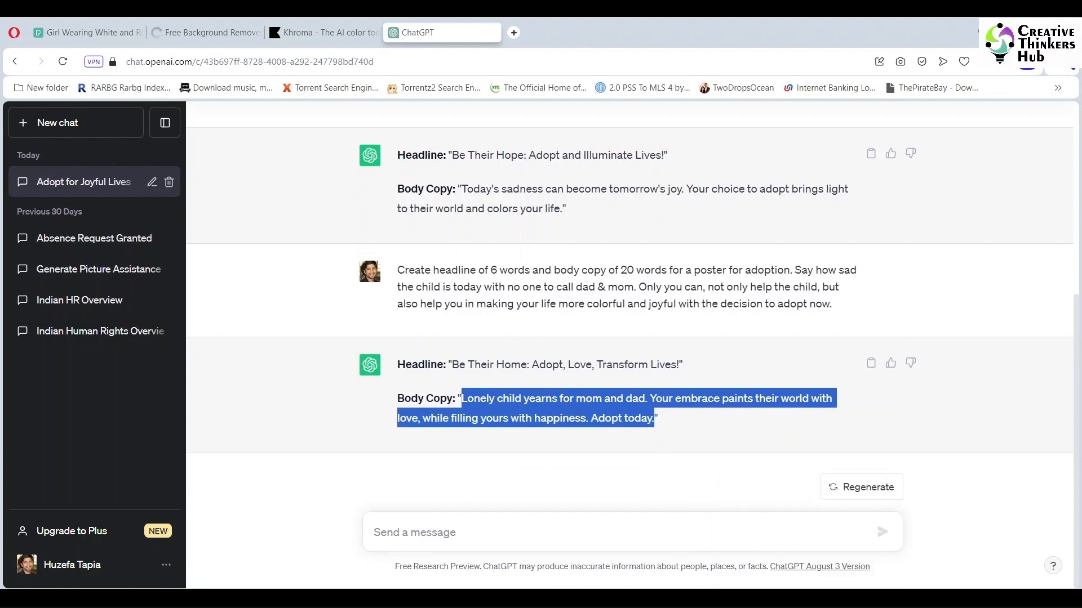
left_click(806, 598)
left_click_drag(462, 468, 671, 457)
left_click(10, 291)
left_click(646, 454)
key("ctrl+a")
key("ctrl+v")
key("Escape")
left_click(11, 113)
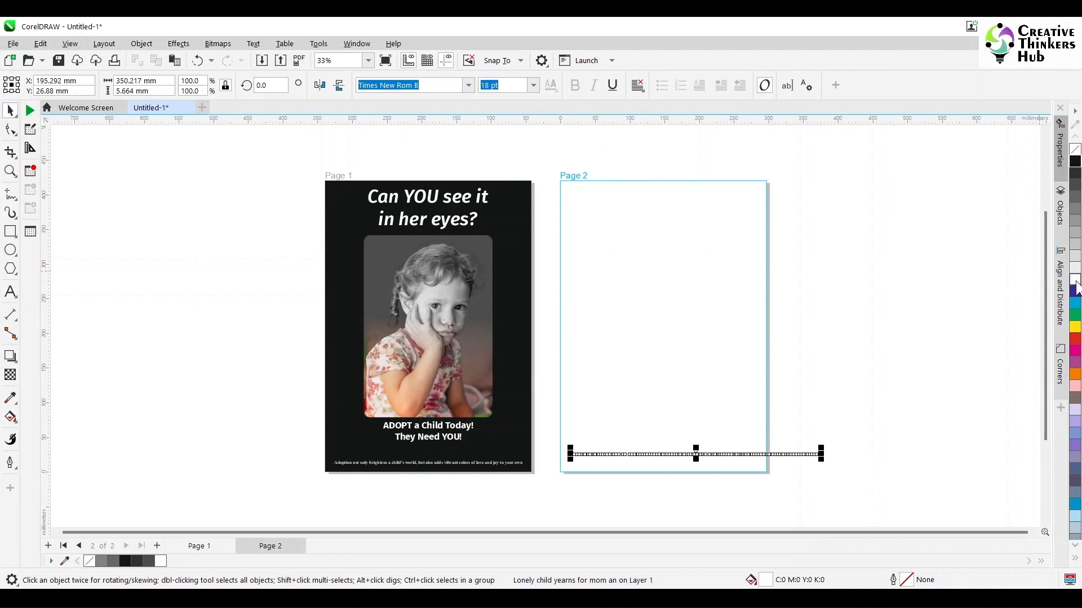
- Color the pasted copy black and break it onto a new line after "mom and dad."
left_click(1075, 161)
scroll(622, 468, "up", 1)
double_click(672, 441)
key("BackSpace")
key("Return")
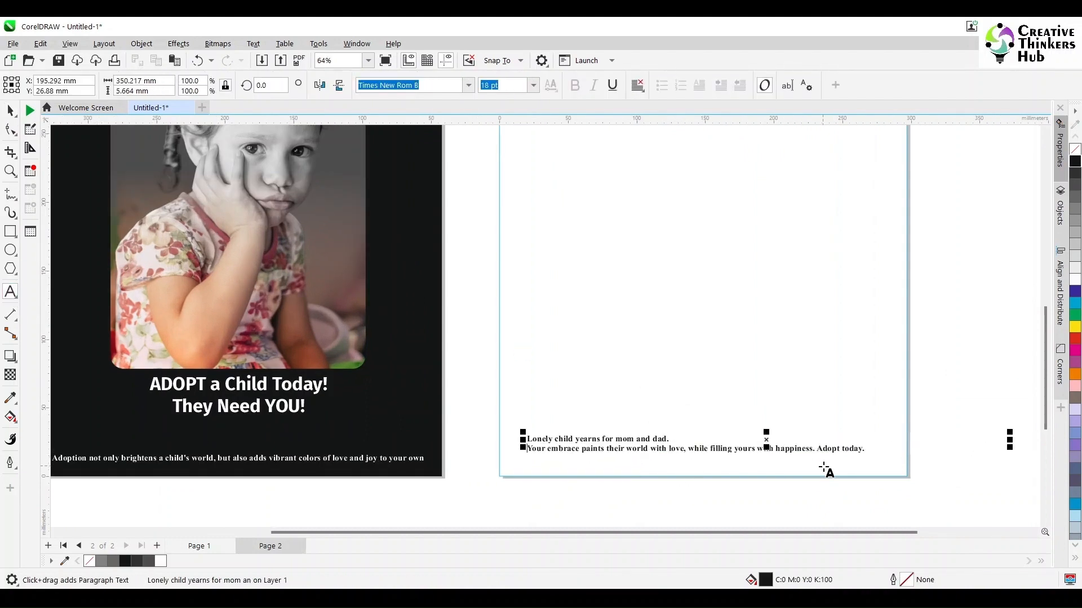
- Split "Adopt today." off the copy into its own text object below the page
left_click(819, 449)
key("shift+Right")
key("shift+Right")
key("shift+Right")
key("shift+Right")
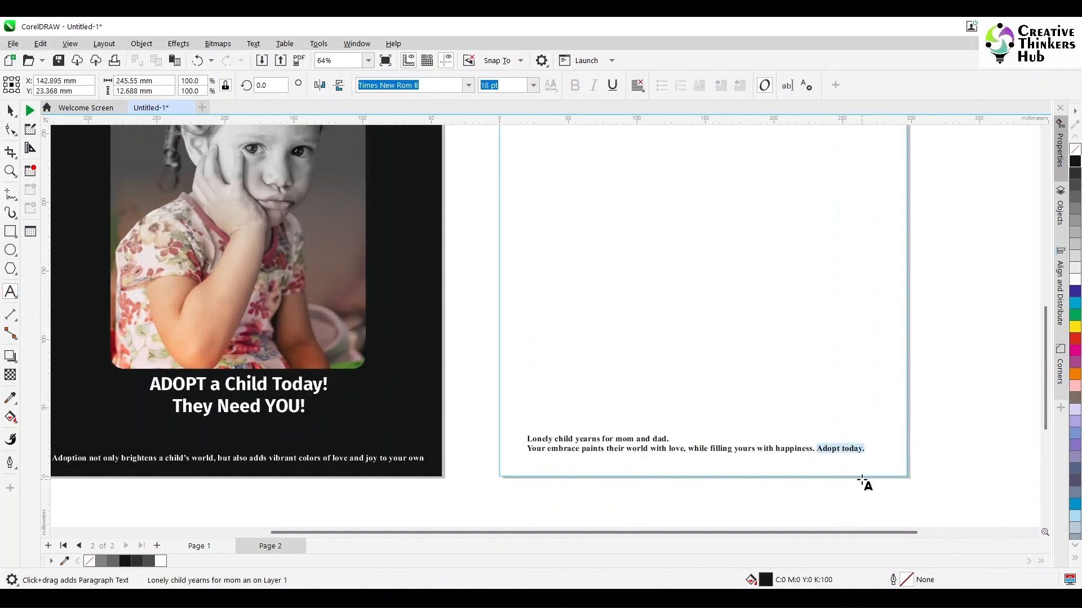
key("ctrl+x")
left_click(706, 491)
key("ctrl+v")
- Split "Lonely child yearns for mom and dad." off the copy into its own text object higher on page 2
left_click(528, 438)
key("shift+Right")
key("shift+Right")
key("shift+Right")
key("shift+Right")
key("shift+Right")
key("shift+Right")
key("shift+Right")
key("shift+Right")
key("shift+Right")
key("shift+Right")
key("shift+Right")
key("shift+Right")
key("shift+Right")
key("shift+Right")
key("shift+Right")
key("shift+Right")
key("shift+Right")
key("shift+Right")
key("shift+Right")
key("shift+Right")
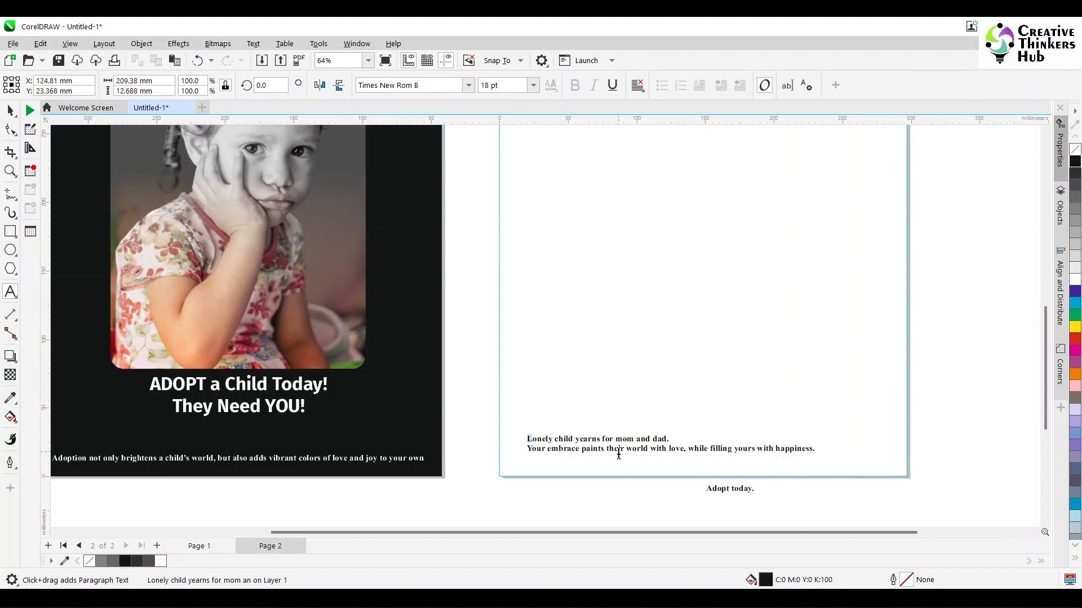
key("ctrl+x")
key("ctrl+v")
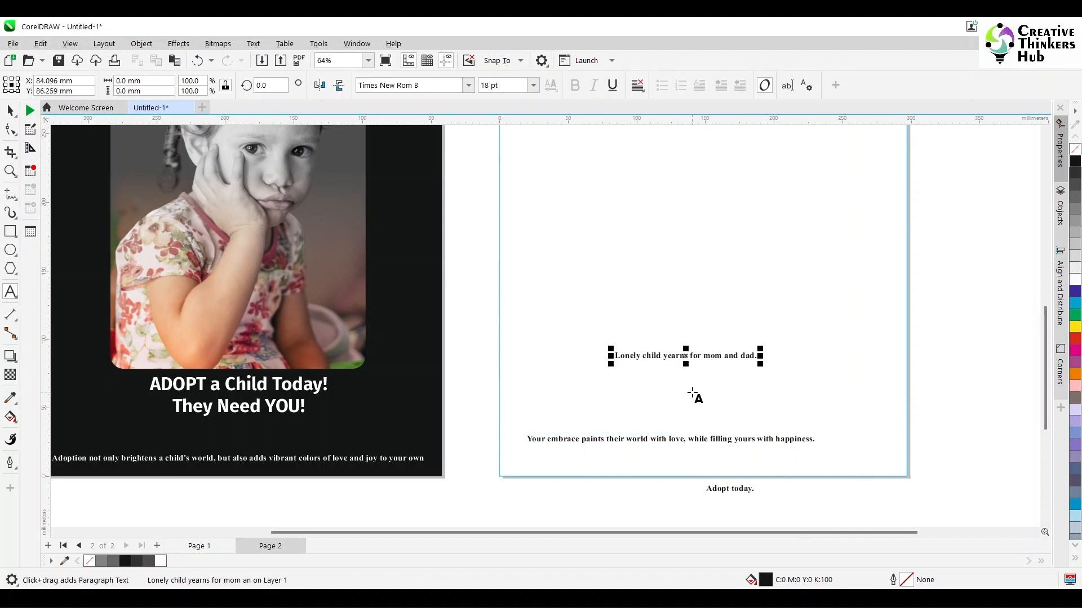
- Create a page-sized background rectangle on page 2
scroll(742, 479, "up", 3)
left_click(368, 61)
left_click(368, 61)
left_click(369, 61)
left_click(360, 103)
left_click(11, 110)
left_click(573, 255)
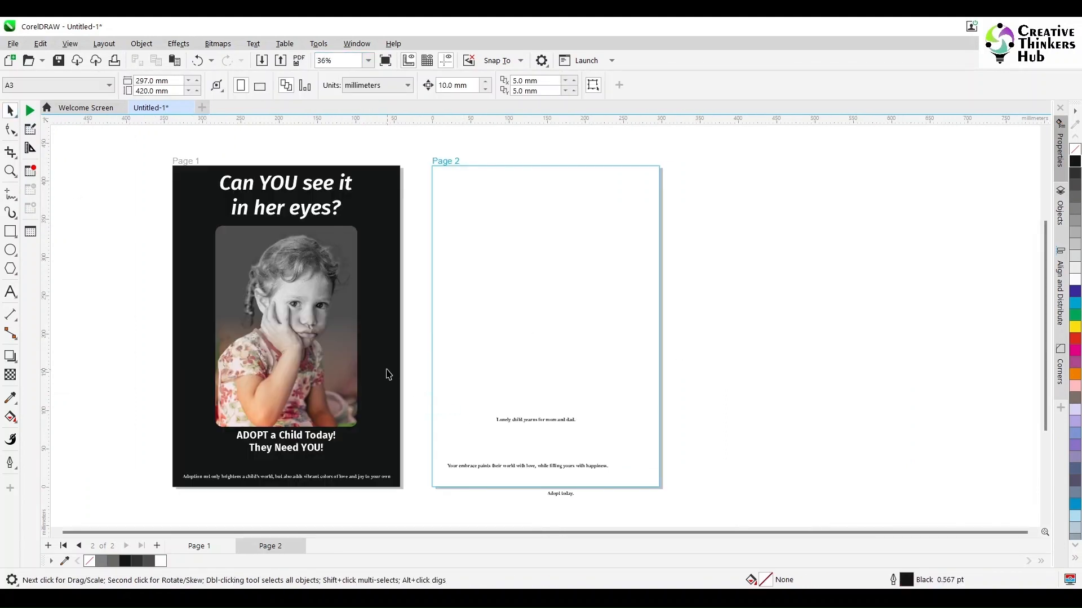
left_click(384, 366)
double_click(11, 232)
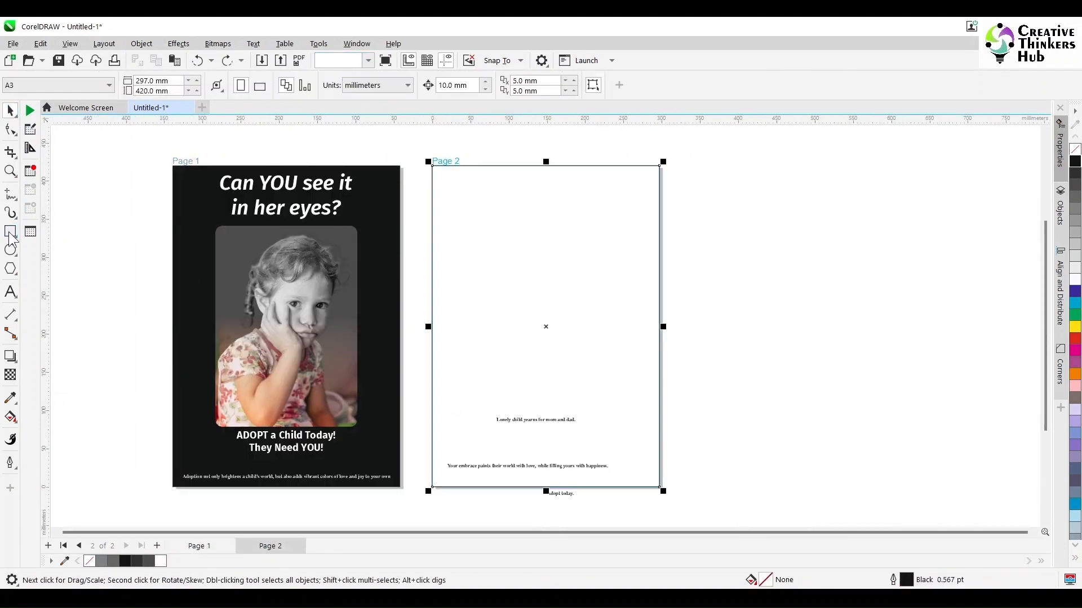
- Fill the page 2 rectangle with black, and recolor the three text lines white and move them up onto it
left_click(11, 111)
left_click_drag(761, 330, 436, 486)
left_click(1075, 280)
left_click(761, 340)
left_click_drag(537, 427, 545, 399)
left_click(700, 264)
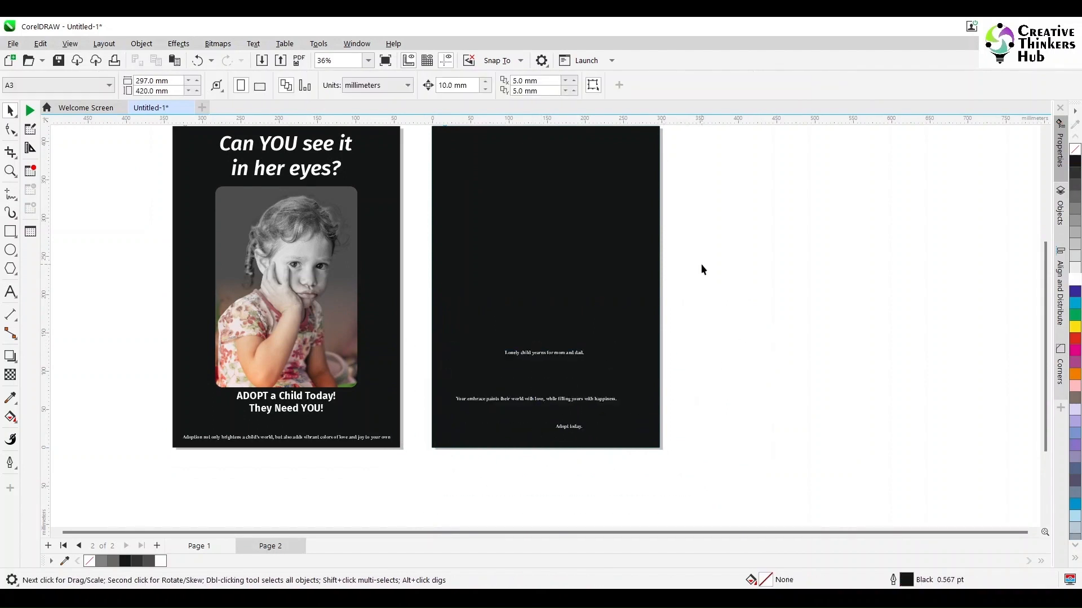
- Place a copy of the first poster's girl photo on page 2 and center it horizontally with the background
left_click(303, 307)
left_click_drag(298, 308, 558, 309)
right_click(557, 309)
left_click(638, 315, "shift")
key("c")
- Move the "Lonely child yearns" line above the page 2 photo and set it in Fira Sans SemiBold italic
left_click_drag(740, 300, 436, 383)
left_click_drag(503, 371, 504, 141)
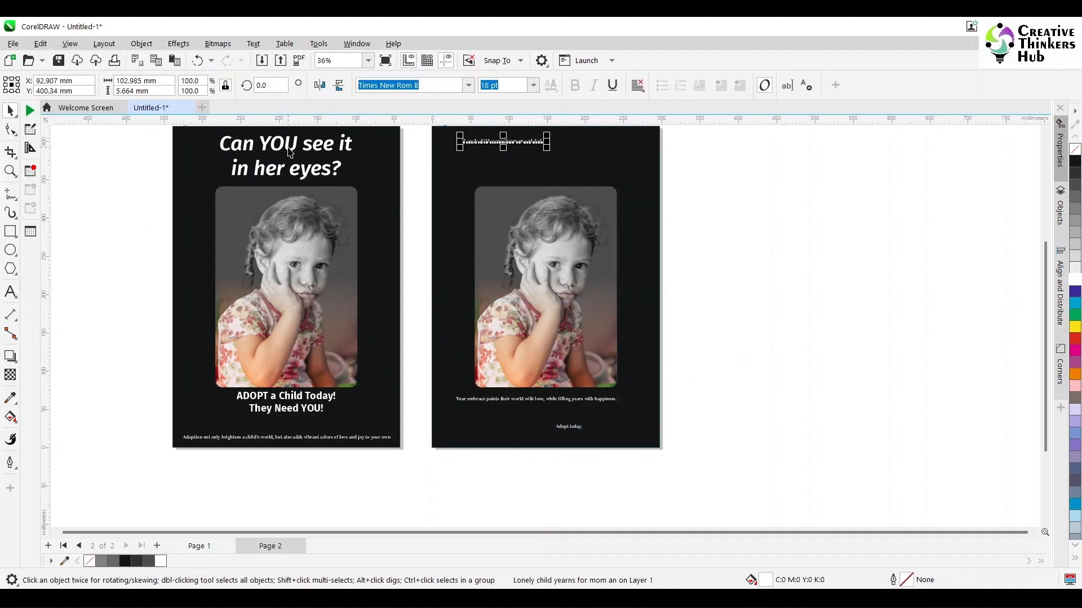
left_click(15, 402)
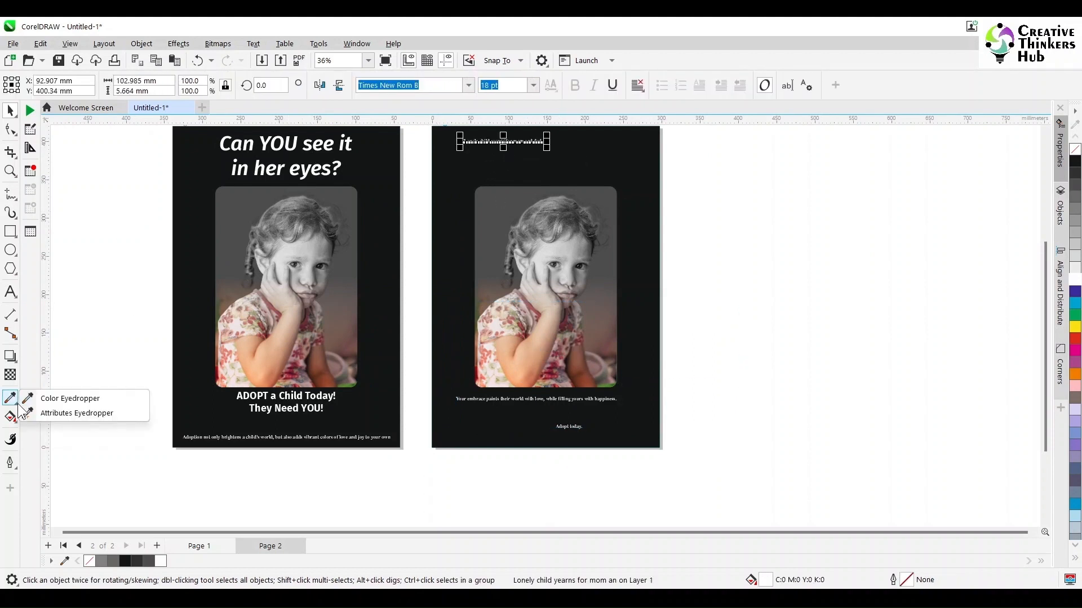
mouse_move(16, 358)
left_click(10, 292)
left_click(469, 86)
left_click(446, 161)
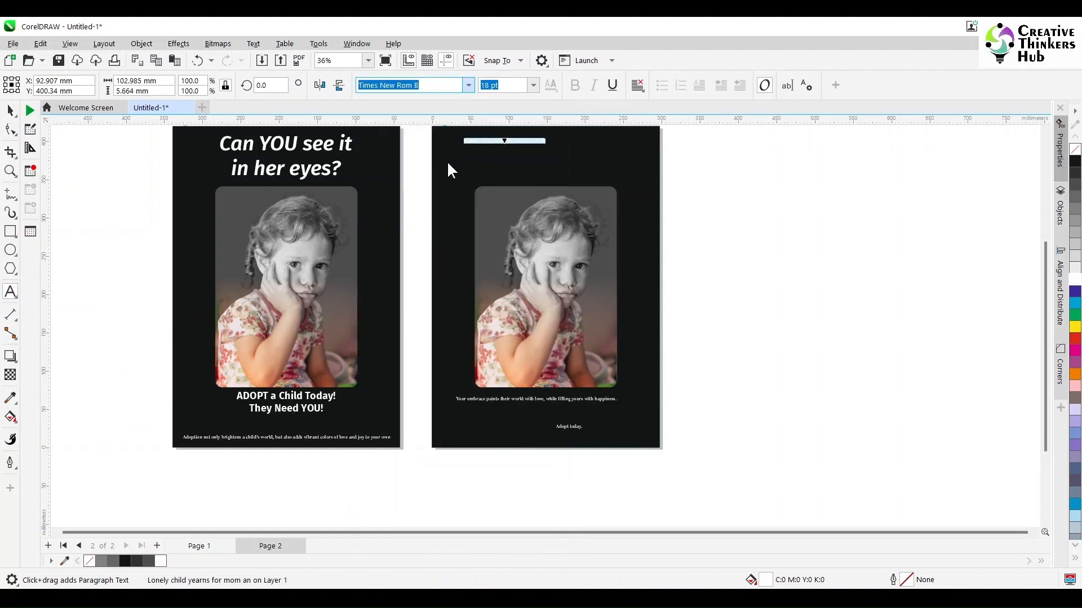
- Reduce the first poster's headline font size slightly and set its "ADOPT a Child Today!" text to 36 pt
left_click(10, 110)
left_click(249, 144)
left_click(526, 86)
type("72")
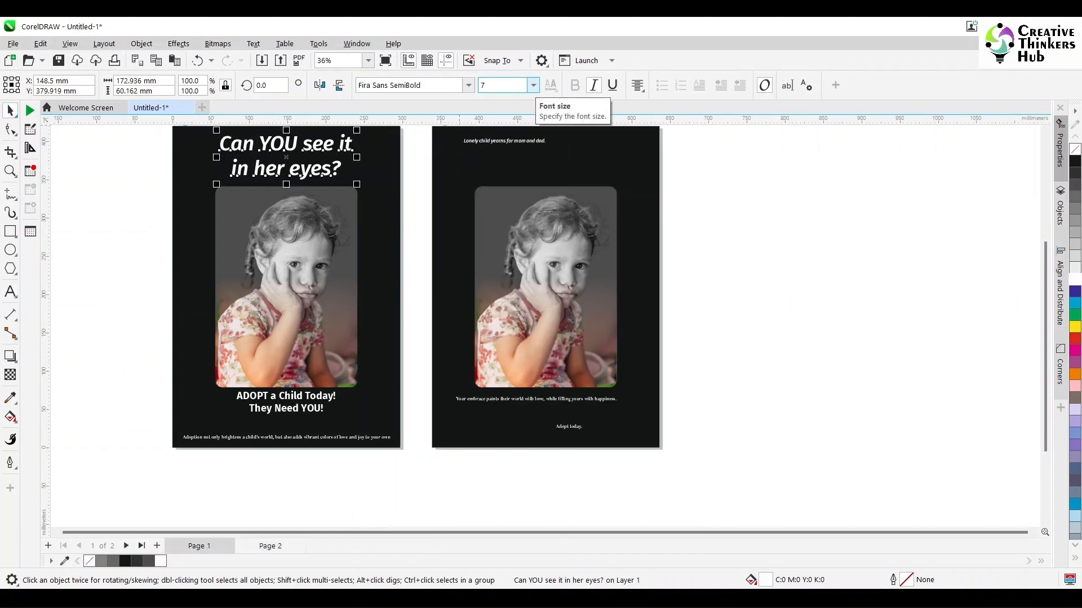
key("Return")
left_click(298, 400)
left_click(526, 86)
type("36")
key("Return")
- Set the page 2 "Lonely child yearns" headline to 75 pt and reposition it near the page's upper edge
left_click(299, 438)
left_click(684, 254)
left_click(332, 147)
left_click(483, 143)
left_click(523, 85)
type("75")
key("Return")
left_click_drag(648, 166, 639, 150)
- Break the page 2 headline before "mom and dad." and set its text alignment to center
key("F8")
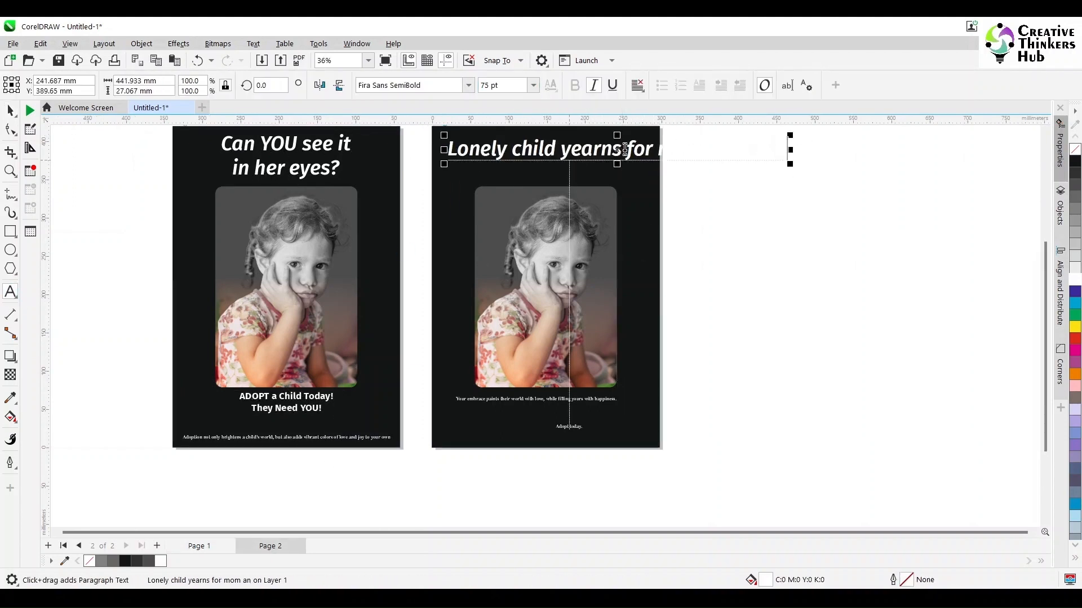
left_click(655, 151)
key("Return")
left_click(11, 111)
left_click(417, 151)
left_click(580, 153)
left_click(637, 86)
left_click(655, 147)
left_click(637, 85)
left_click(648, 132)
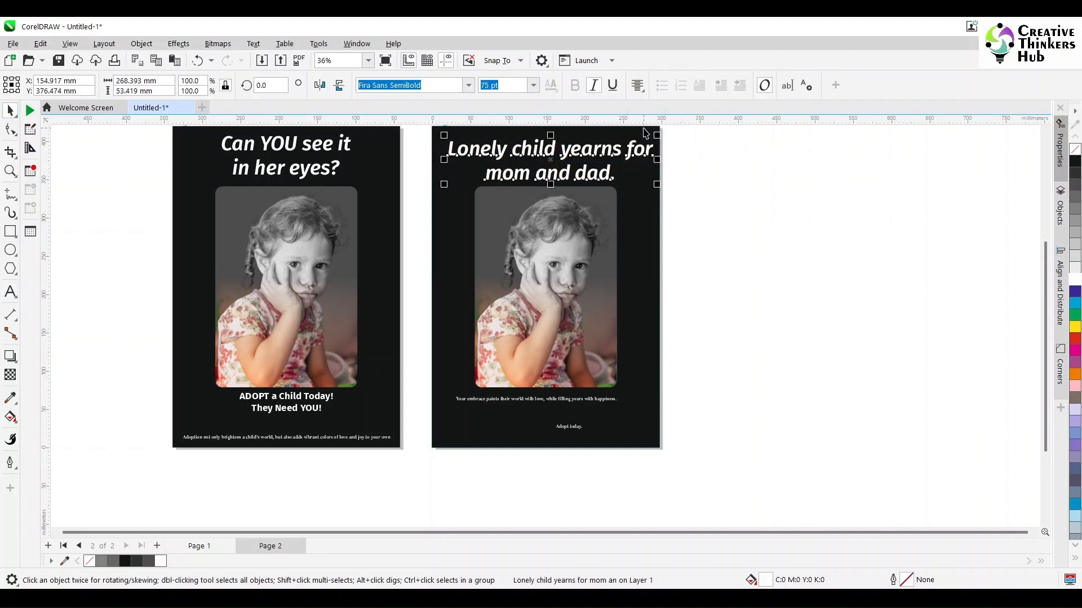
- Try to scale the page 2 headline down and center it over the photo
left_click_drag(657, 134, 643, 142)
left_click(608, 201, "shift")
key("c")
left_click(746, 210)
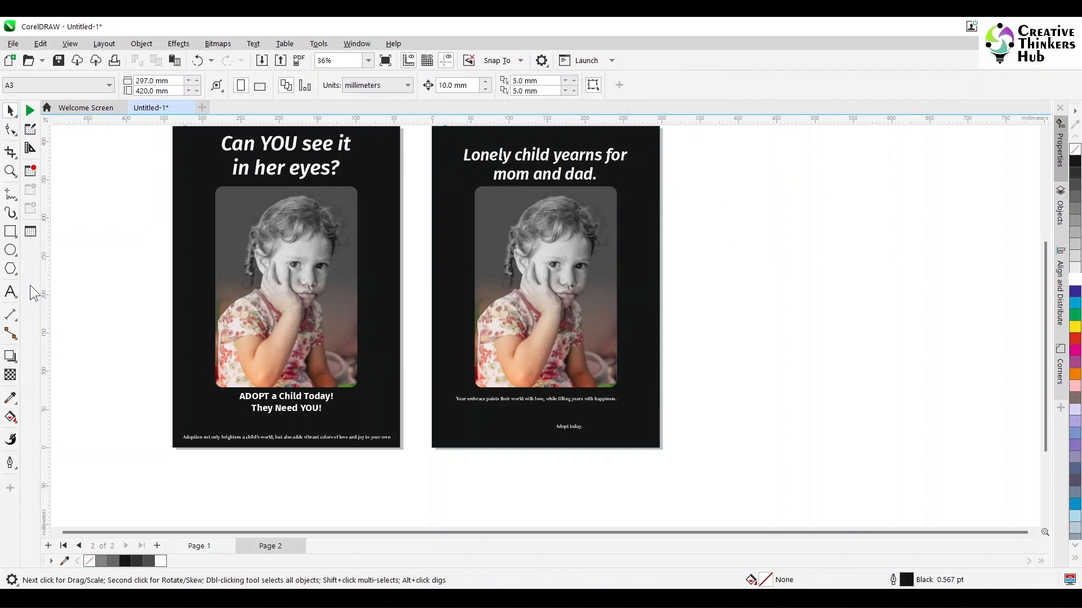
left_click(10, 292)
left_click(601, 151)
key("ctrl+z")
key("ctrl+z")
- Rebreak the page 2 headline so that it reads "Lonely child yearns" over "for mom and dad."
left_click(10, 292)
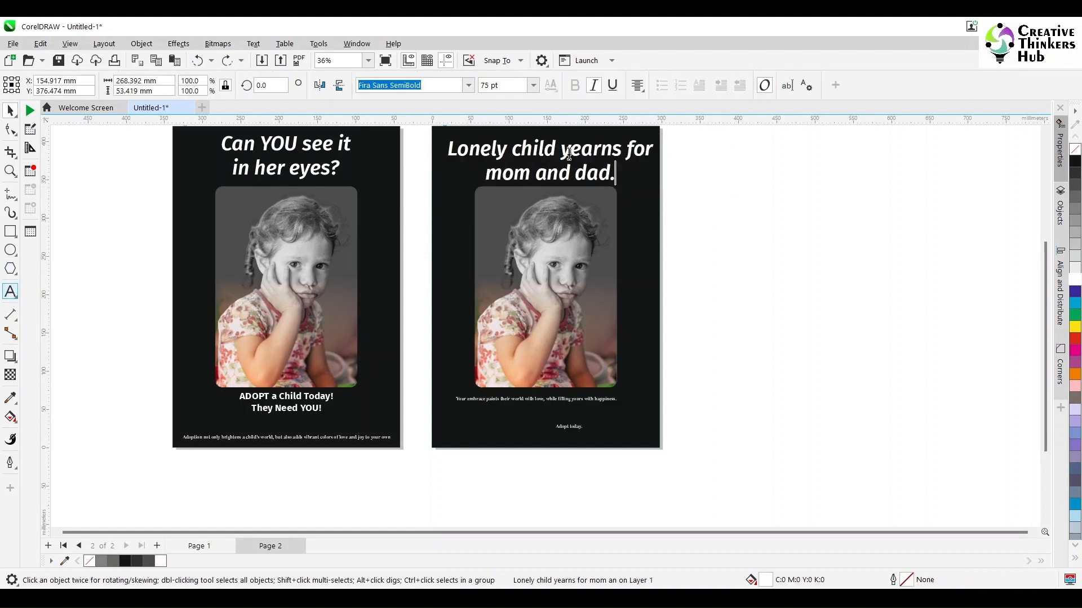
left_click(622, 149)
key("Delete")
key("Return")
key("End")
key("Delete")
left_click(10, 111)
left_click(280, 147)
left_click(467, 153)
key("Escape")
left_click(1045, 130)
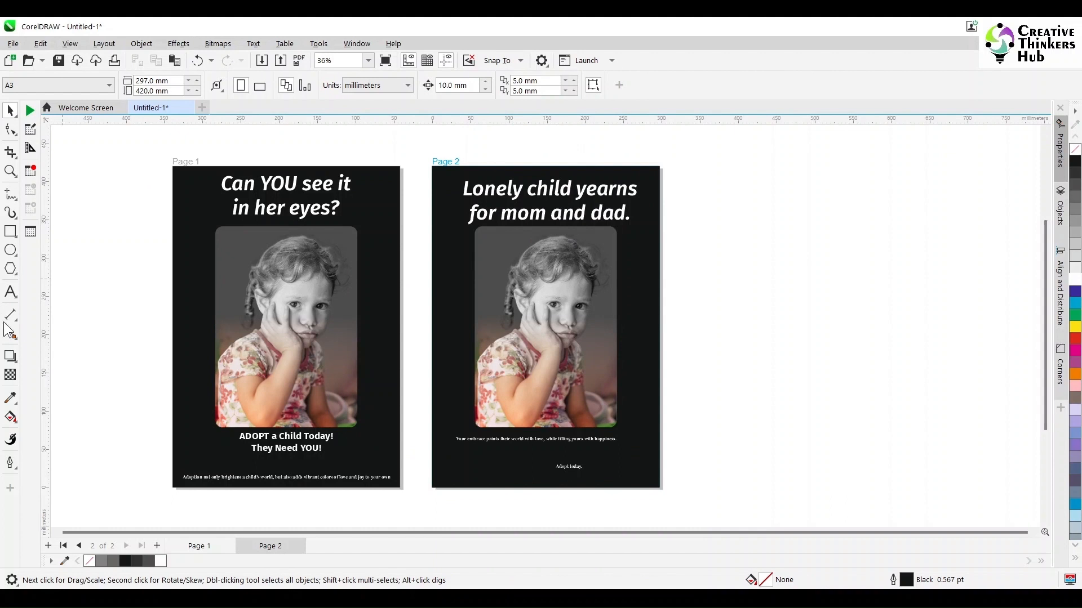
- Add guidelines along all four edges of page 2 and nudge each one 10 mm inward
left_click(605, 213)
left_click(729, 238)
left_click_drag(531, 118, 531, 166)
left_click_drag(44, 367, 432, 315)
left_click_drag(47, 341, 659, 313)
left_click_drag(614, 487, 612, 487)
key("Up")
left_click(660, 500)
key("Left")
left_click(431, 515)
key("Right")
left_click(416, 167)
key("Down")
- Move the page 2 headline up to the upper margin guide, centered on the page, and delete its final period
left_click(545, 194)
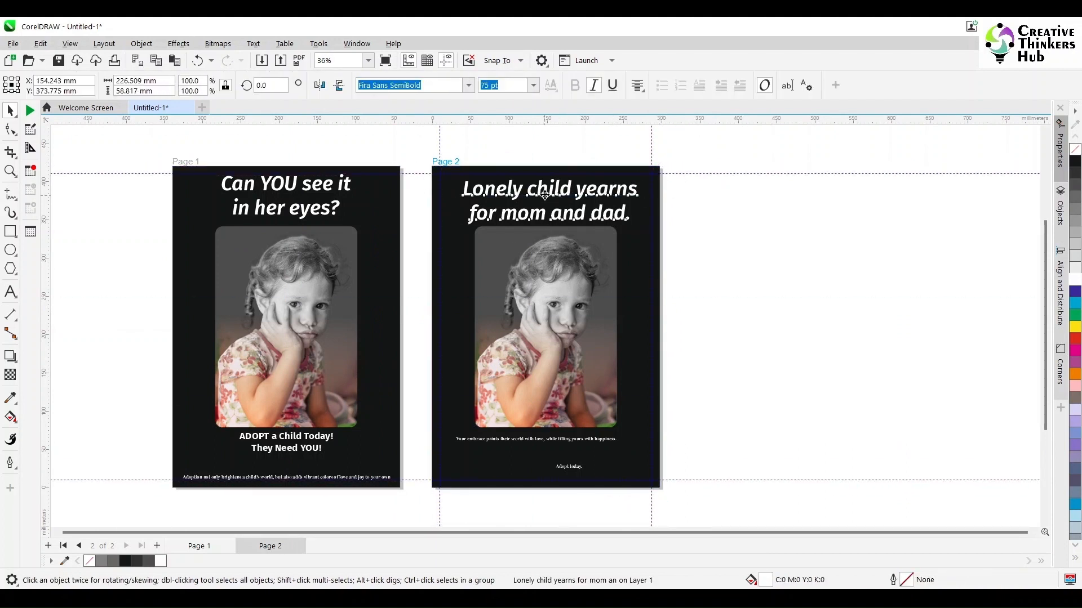
left_click_drag(545, 194, 541, 189)
left_click(799, 278)
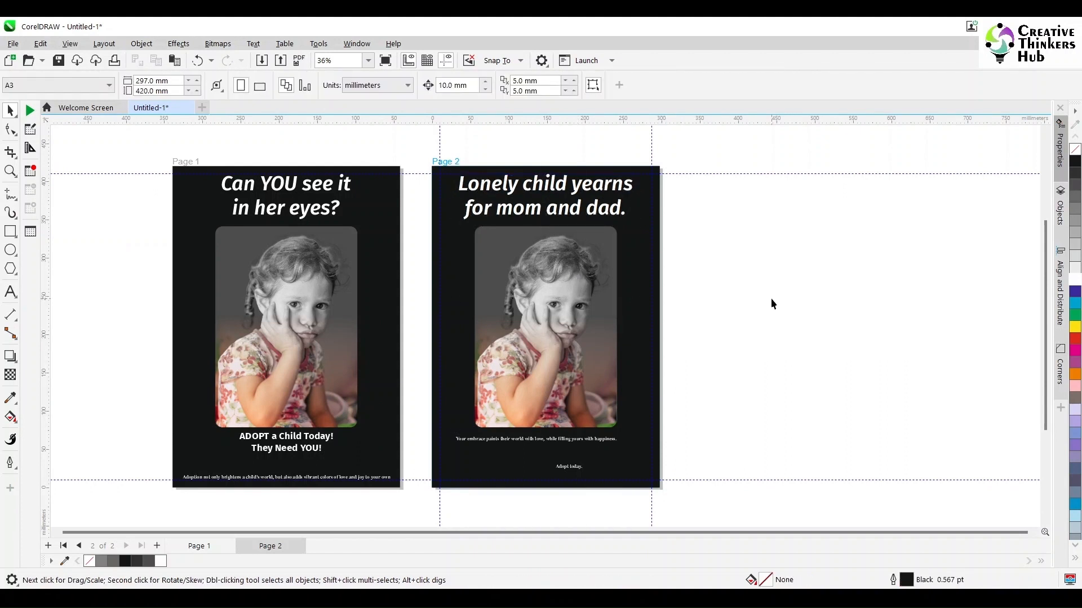
key("F8")
left_click(624, 212)
key("BackSpace")
key("ctrl+space")
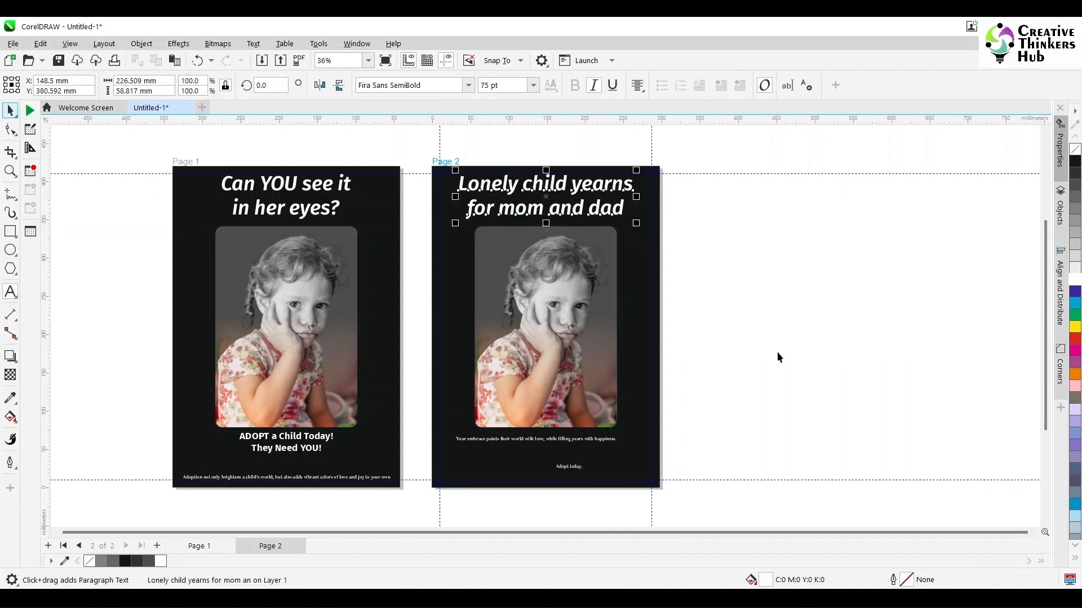
left_click(777, 353)
- Set the "Your embrace paints their world" line in bold Fira Sans at 36 pt
left_click(11, 172)
left_click_drag(412, 386, 682, 514)
left_click(11, 110)
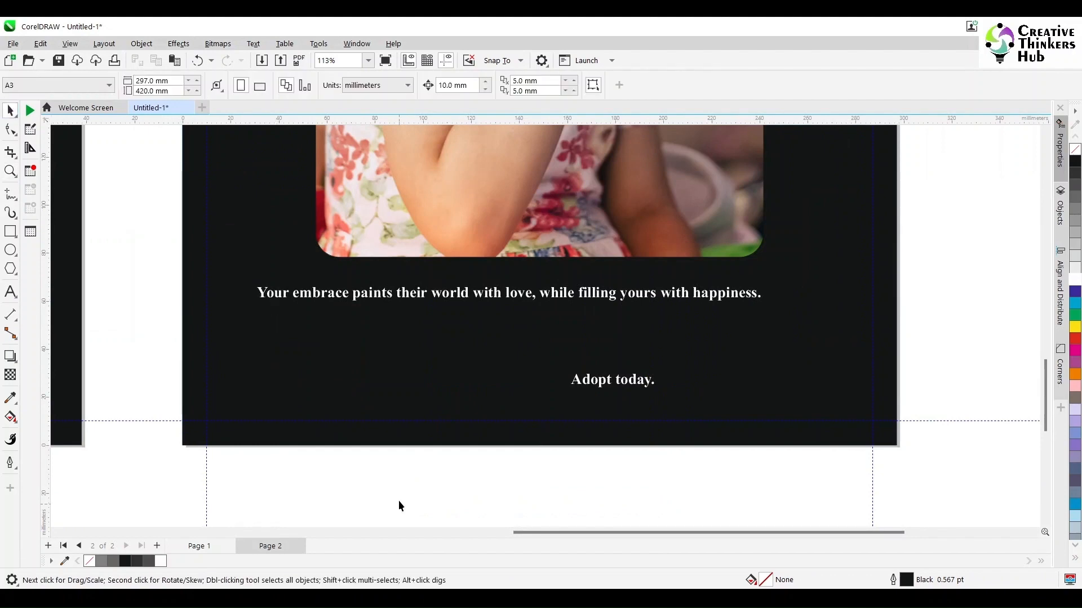
scroll(257, 287, "left", 3)
left_click(144, 285)
left_click(573, 294)
left_click(468, 86)
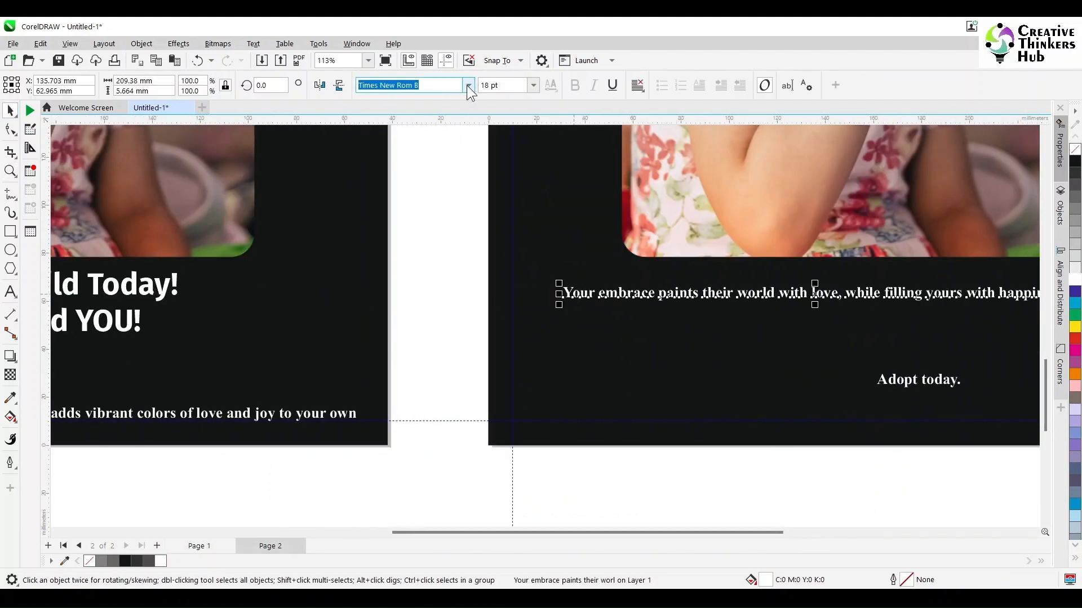
left_click(451, 161)
left_click(575, 85)
left_click(506, 86)
type("36")
key("Return")
- Break the "Your embrace" line after "love," and center its text horizontally beneath the photo
left_click_drag(561, 532, 678, 533)
left_click(10, 292)
left_click(855, 288)
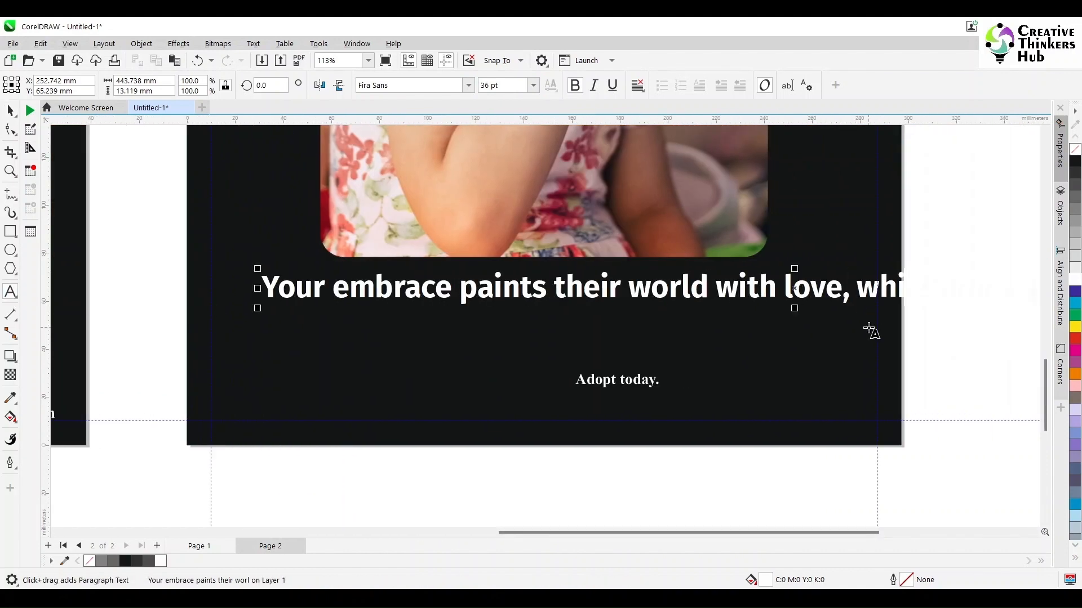
key("Return")
left_click(10, 110)
left_click(637, 86)
left_click(648, 134)
left_click(587, 207, "shift")
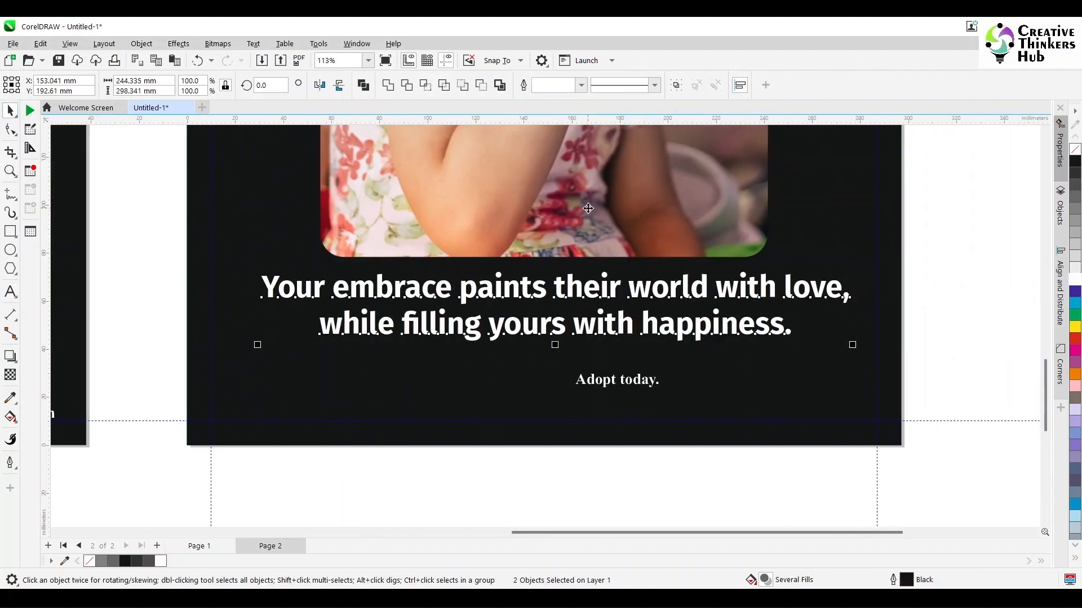
key("c")
left_click(958, 275)
- Change "paints" to "PAINTS" in the text under the page 2 photo
left_click(10, 292)
double_click(490, 288)
type("PAINTS")
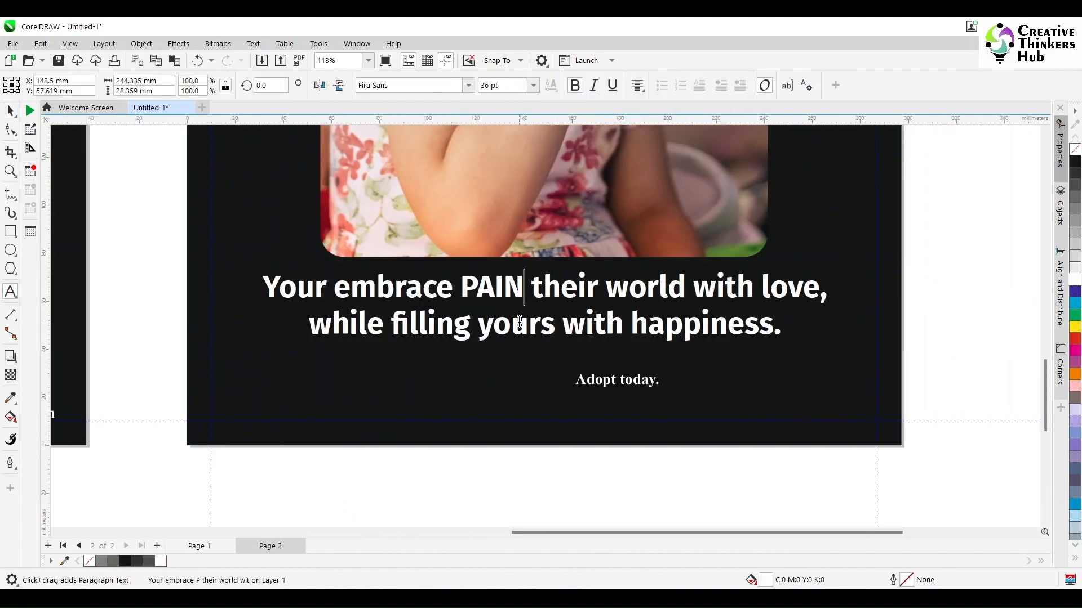
left_click(13, 112)
- Move "Adopt today." down to the lower margin guide at the page's horizontal center and center-align its text
left_click(618, 380)
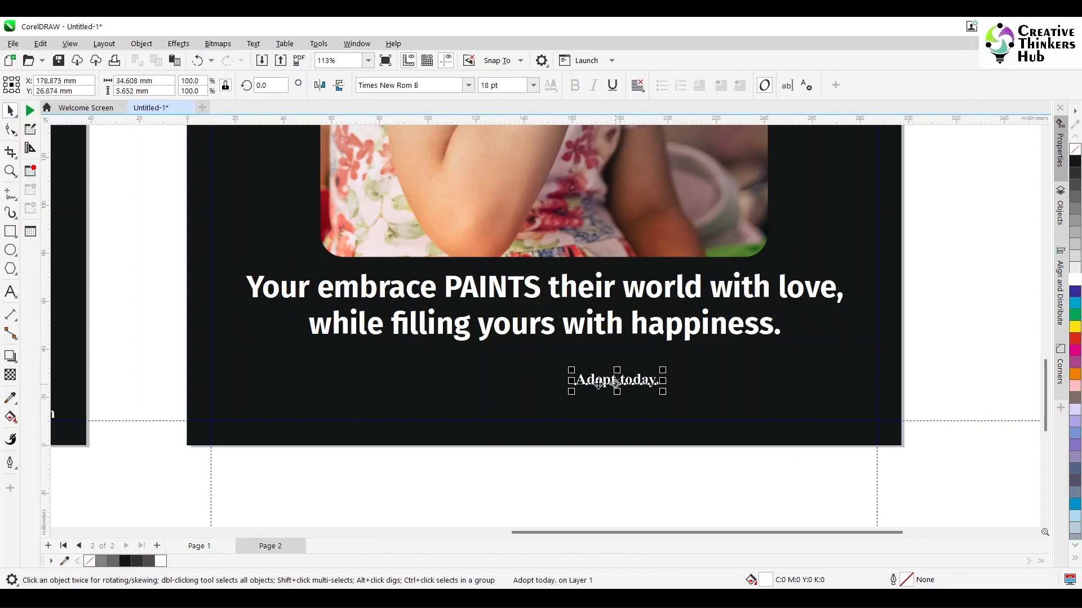
left_click_drag(617, 379, 513, 413)
left_click(638, 85)
left_click(651, 132)
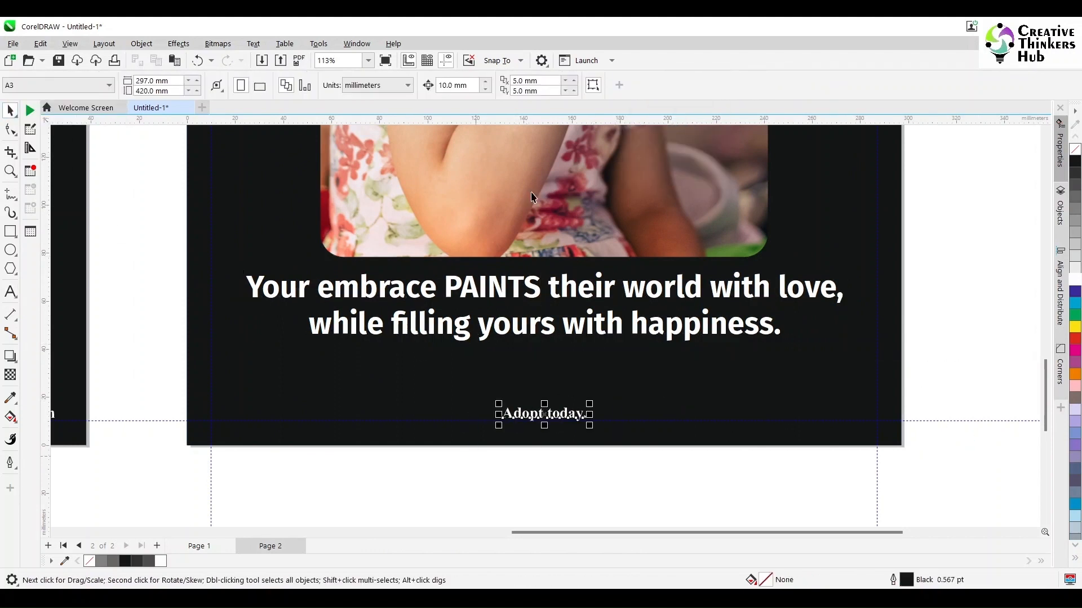
- Set "Adopt today." to 24 pt and nudge it onto the lower margin guide of page 2
left_click(519, 84)
type("24")
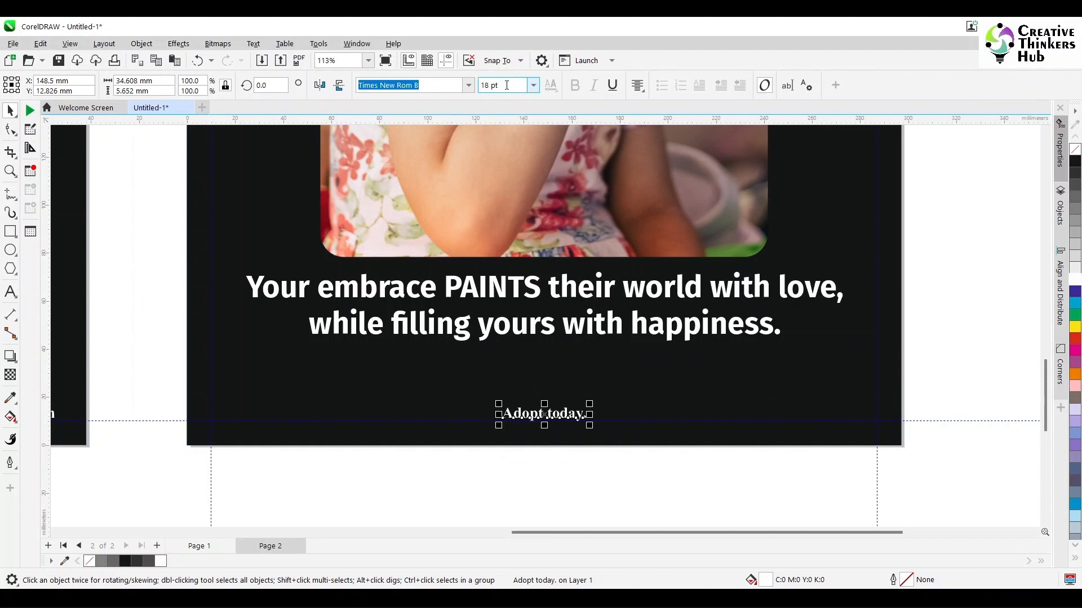
key("Return")
mouse_move(545, 414)
left_mouse_down()
mouse_move(545, 386)
mouse_move(545, 413)
left_mouse_up()
key("Down")
left_click(576, 452)
left_click(570, 437)
key("Up")
left_click(927, 355)
key("shift+F4")
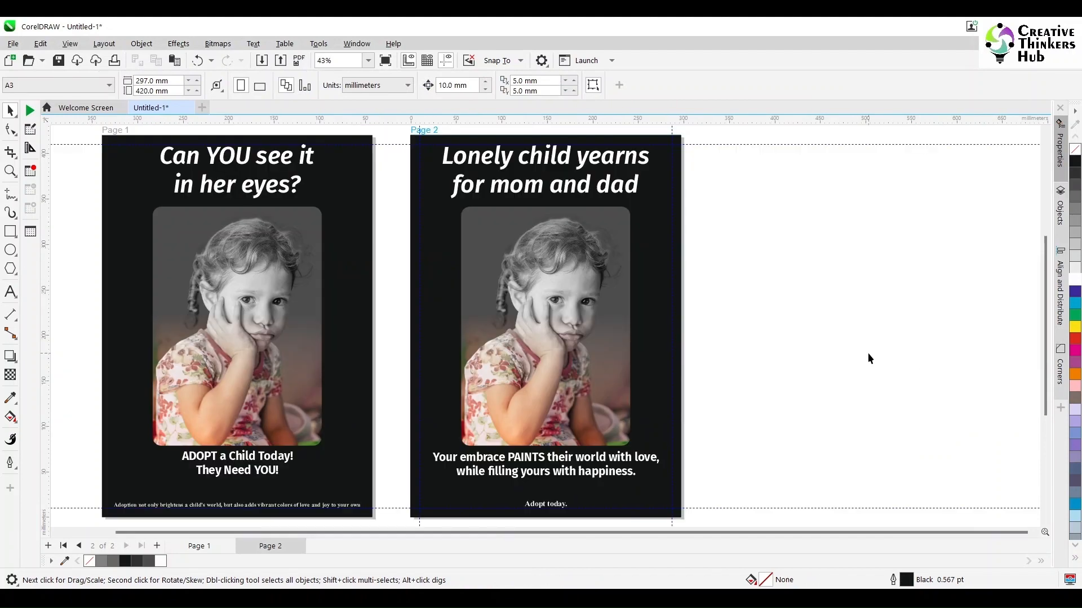
- Open the page 2 photo's PowerClip contents, move the colour photo off the page beside the poster and remove its transparency
double_click(601, 402)
left_click_drag(602, 403, 319, 397)
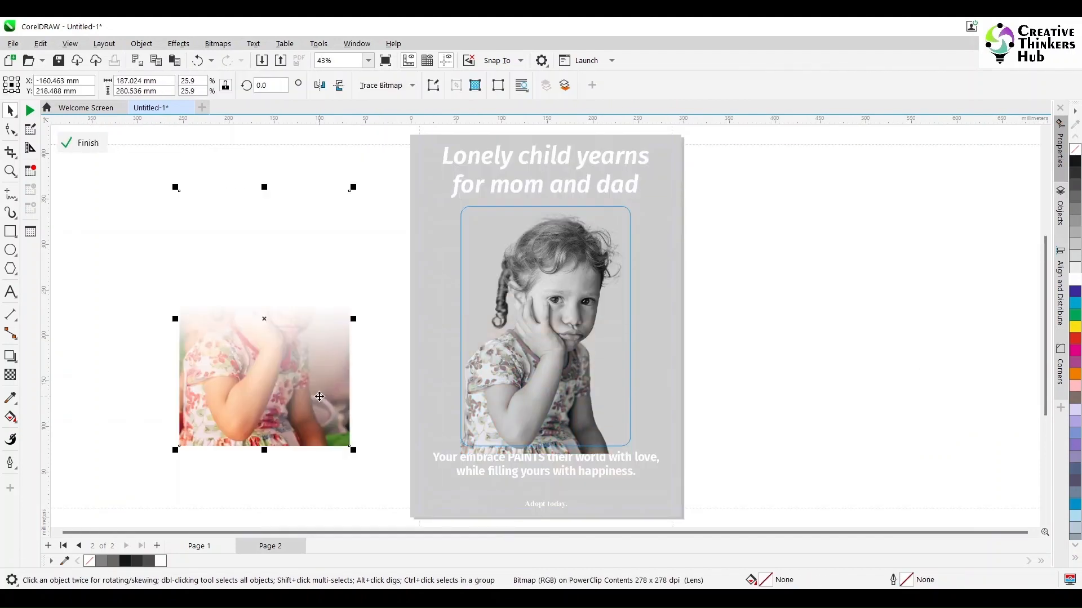
left_click(11, 375)
left_click(12, 86)
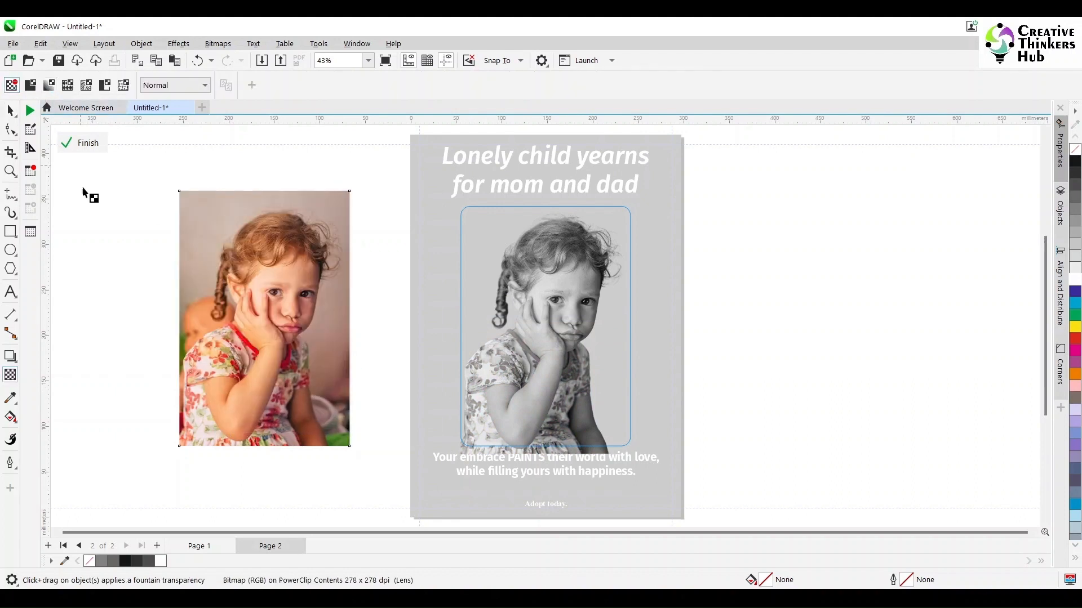
left_click(10, 111)
- Start a Clipart outline trace of the colour photo and choose the CMYK color mode
left_click(217, 44)
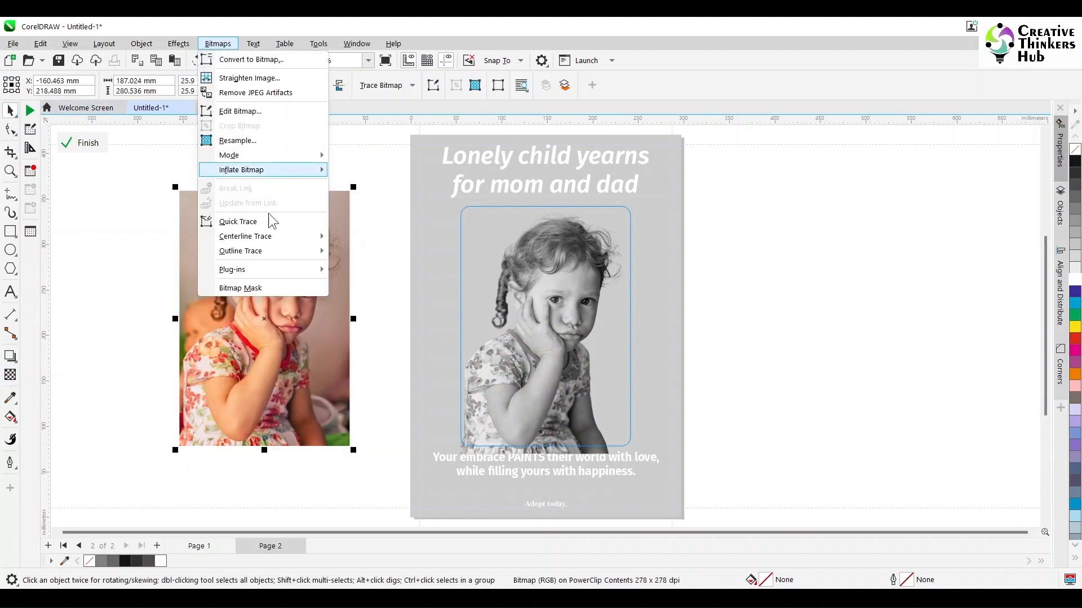
left_click(367, 86)
mouse_move(405, 132)
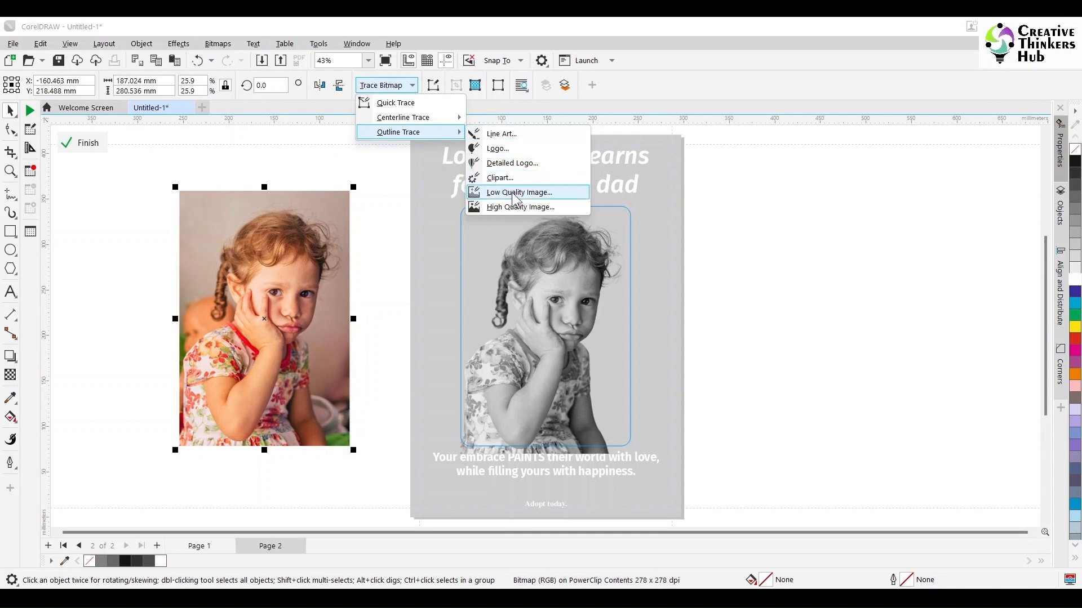
left_click(521, 191)
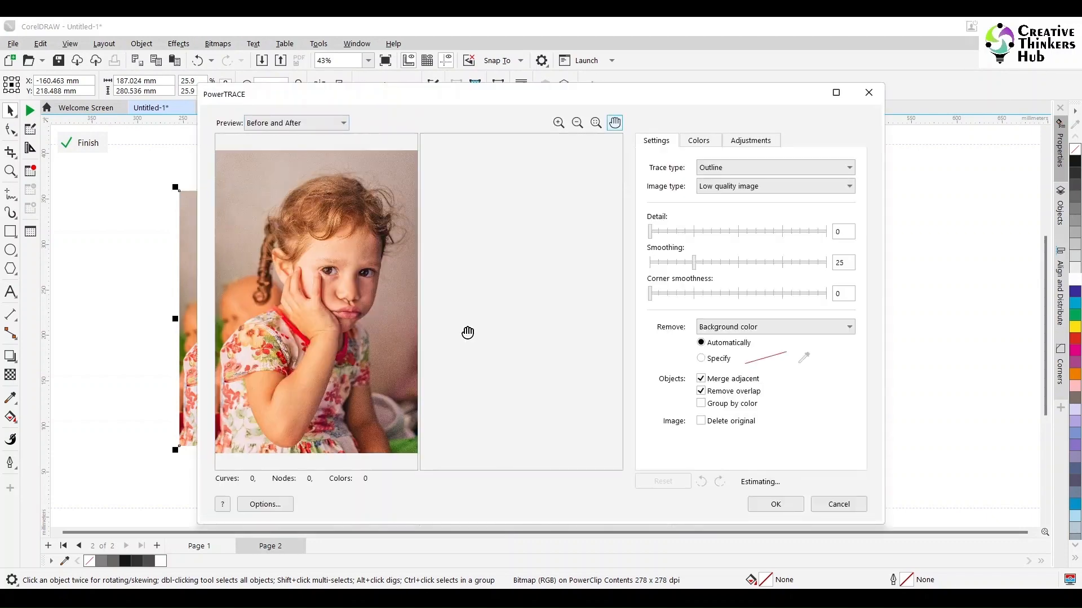
left_click(699, 140)
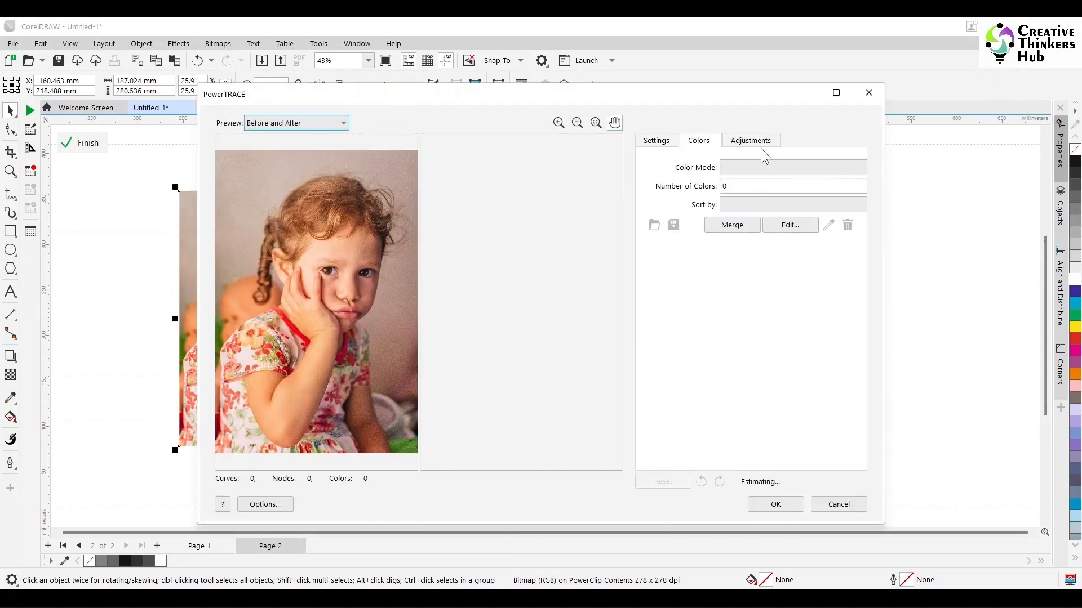
left_click(751, 167)
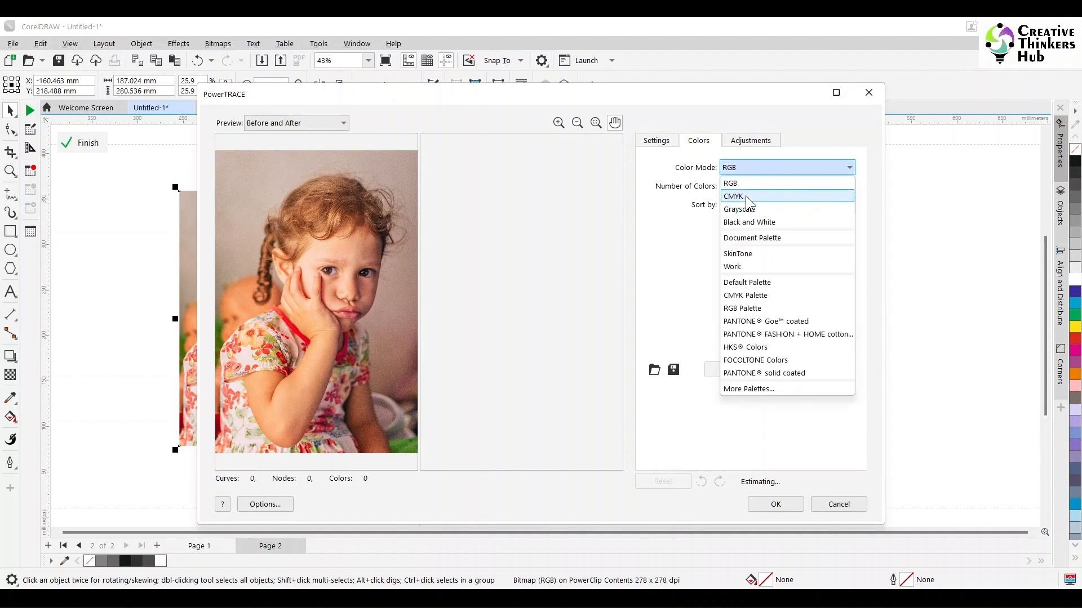
key("Return")
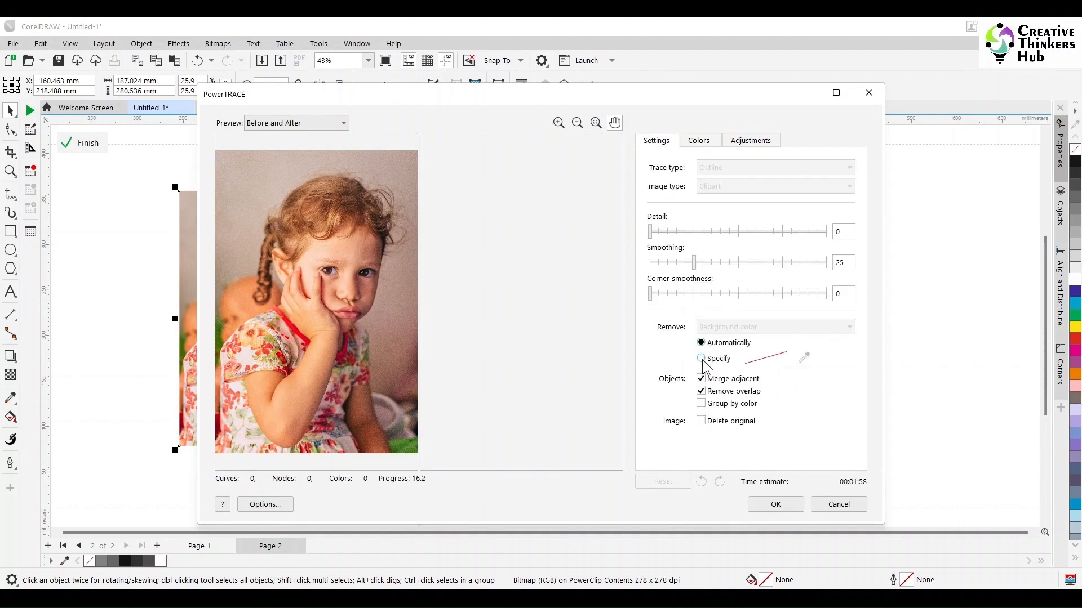
- Set background removal to None and detail to 94 for the trace, and apply it
left_click(745, 330)
left_click(735, 340)
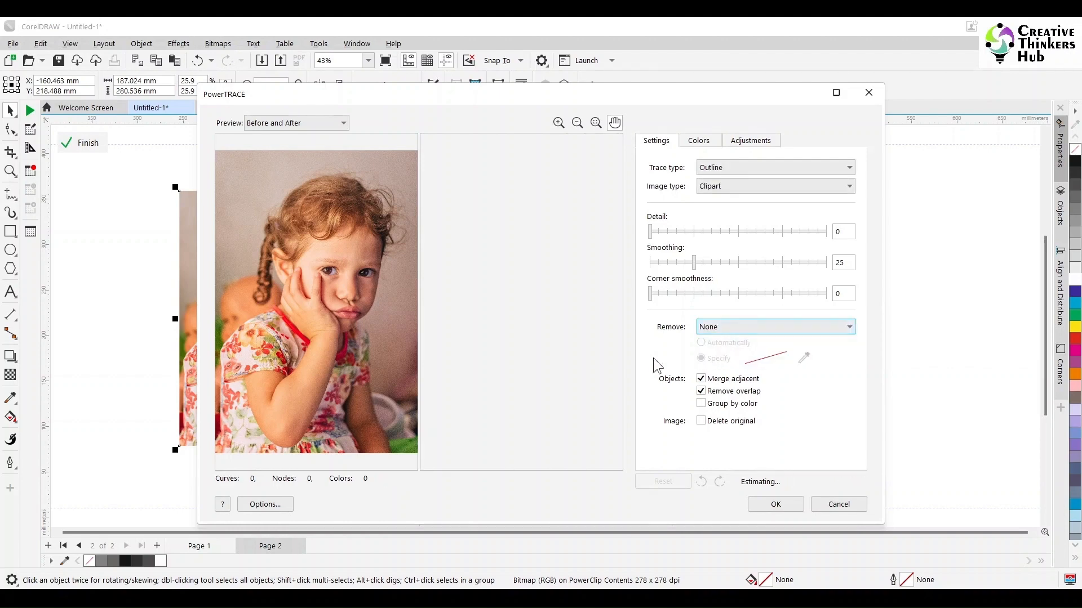
left_click_drag(796, 229, 816, 231)
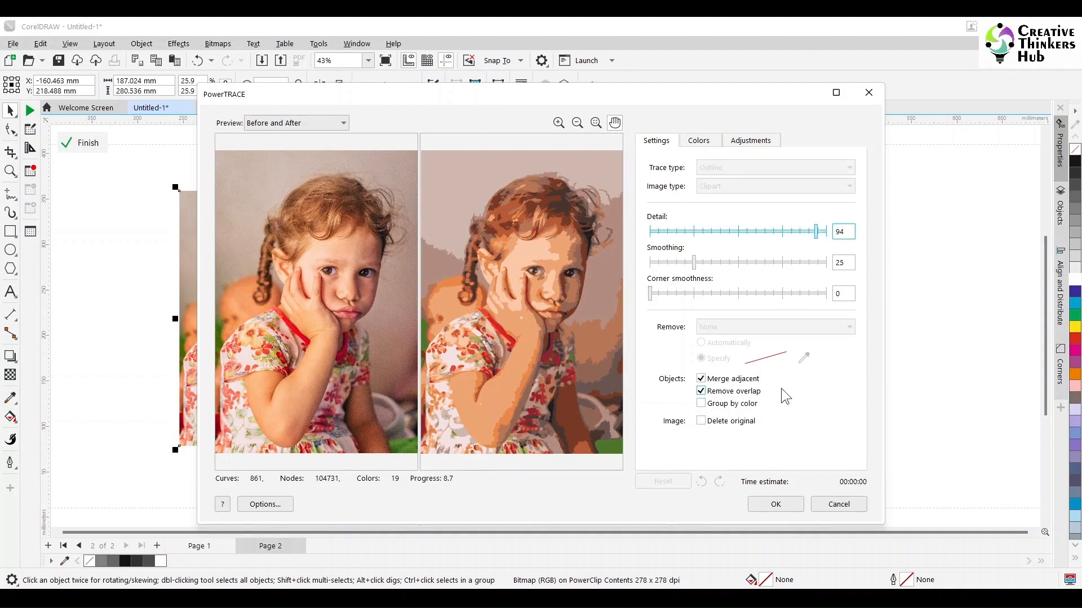
left_click(778, 504)
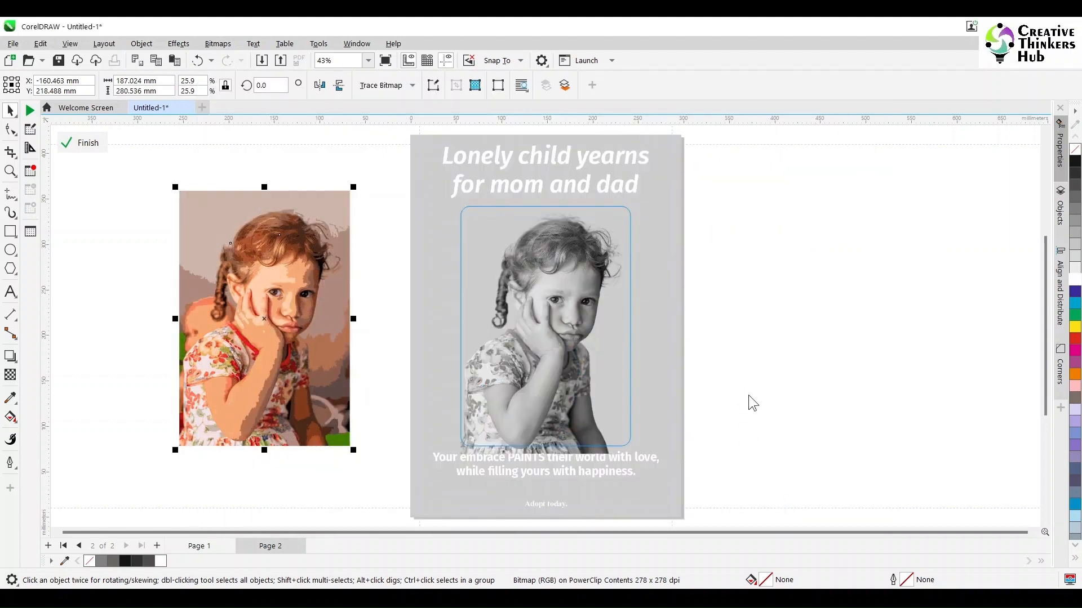
- Move the traced image off the other side of the page and convert it to a 300 dpi CMYK bitmap with transparent background
left_click_drag(247, 309, 796, 320)
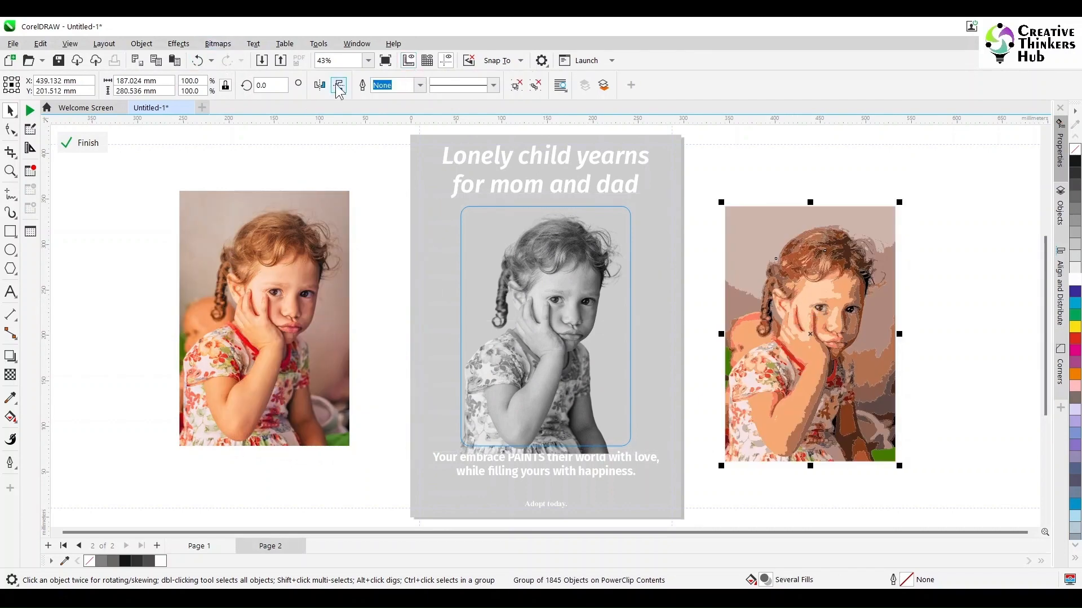
left_click(217, 43)
left_click(238, 59)
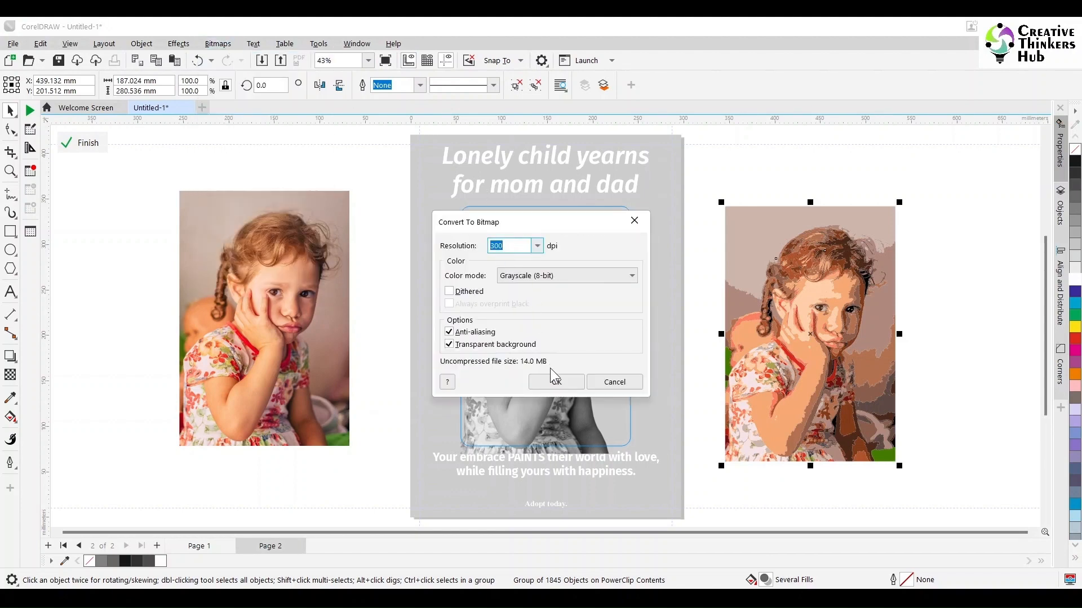
left_click(566, 275)
left_click(564, 344)
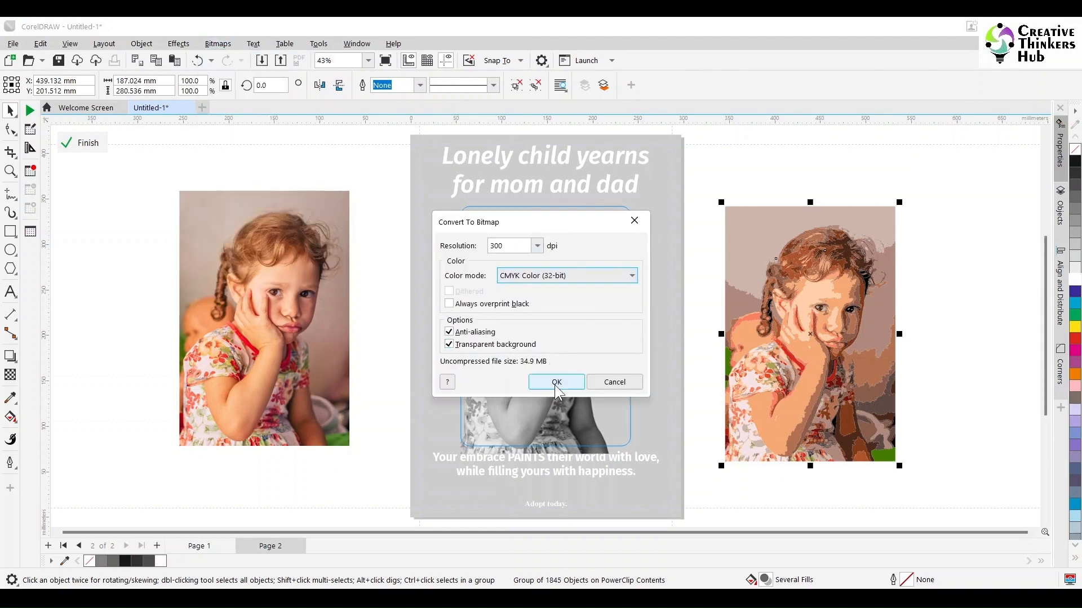
left_click(556, 383)
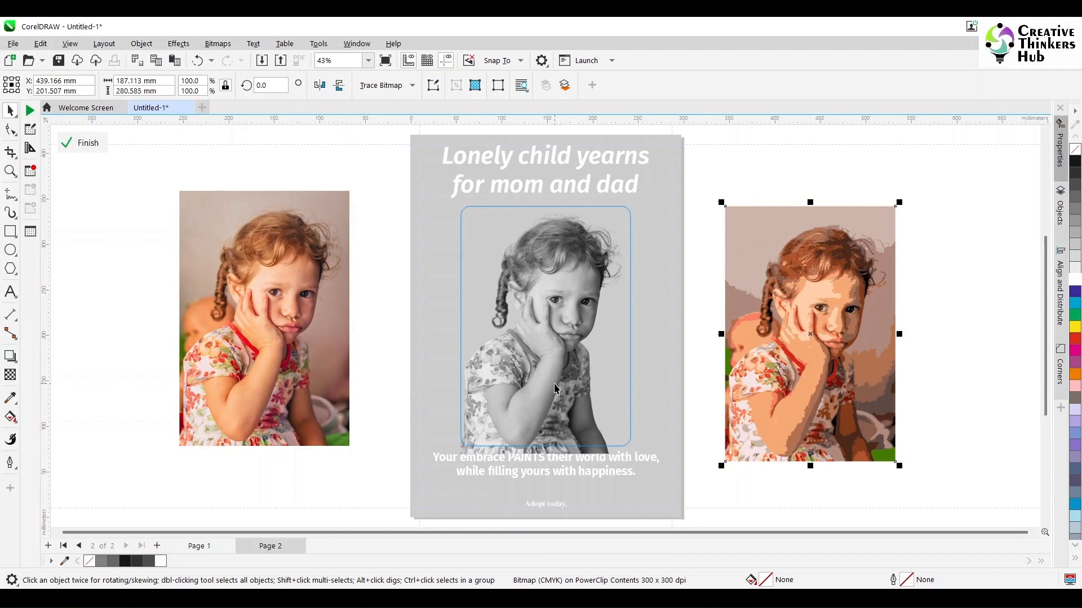
- Place the traced bitmap over the grayscale photo and align the two by their horizontal and vertical centers
left_click_drag(760, 378, 545, 377)
left_click(487, 400, "shift")
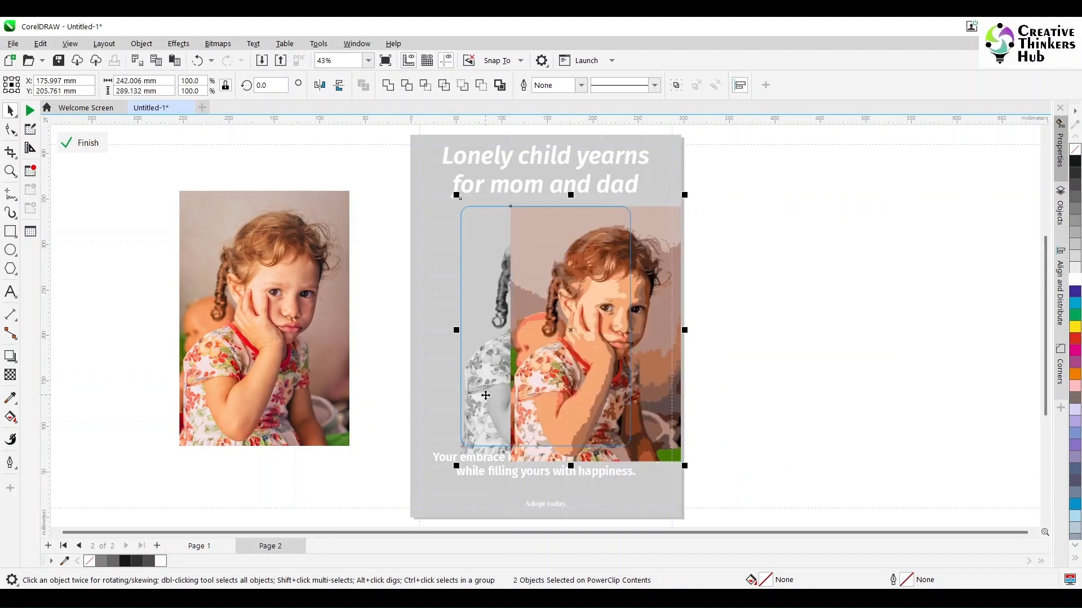
key("c")
key("e")
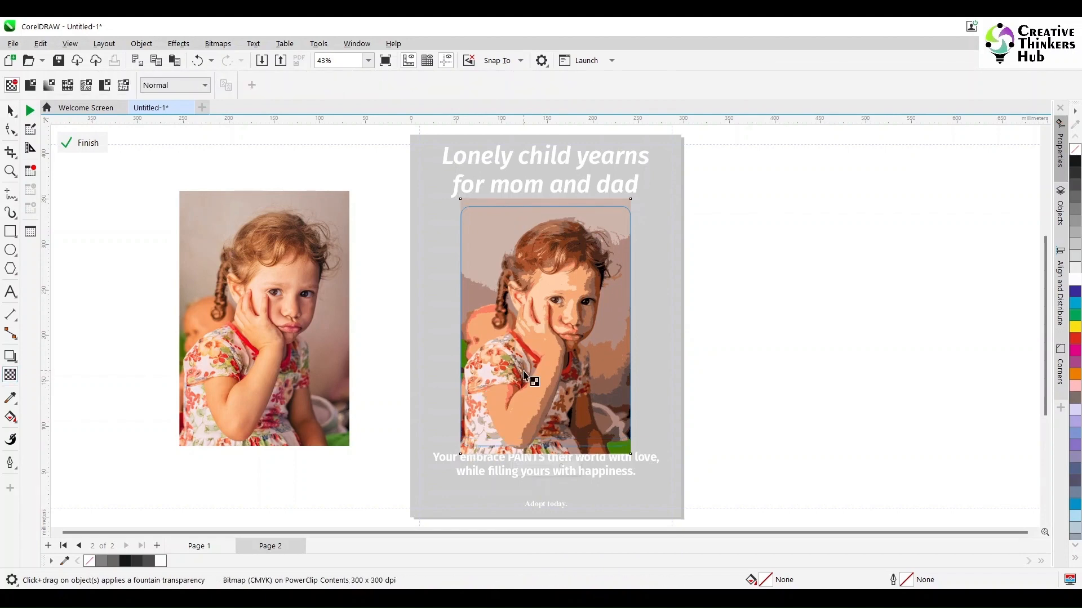
- Apply a vertical 90° fountain transparency to the traced bitmap, fading it out upward from the forearm to the girl's face
left_click_drag(549, 416, 553, 303)
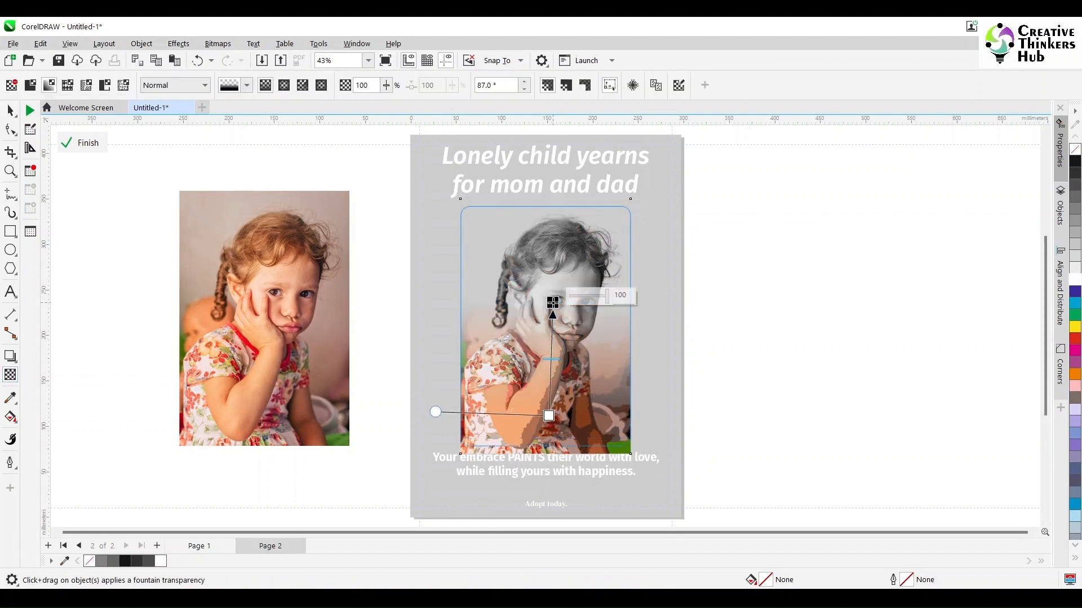
left_click_drag(548, 416, 547, 415)
left_click_drag(552, 303, 548, 302)
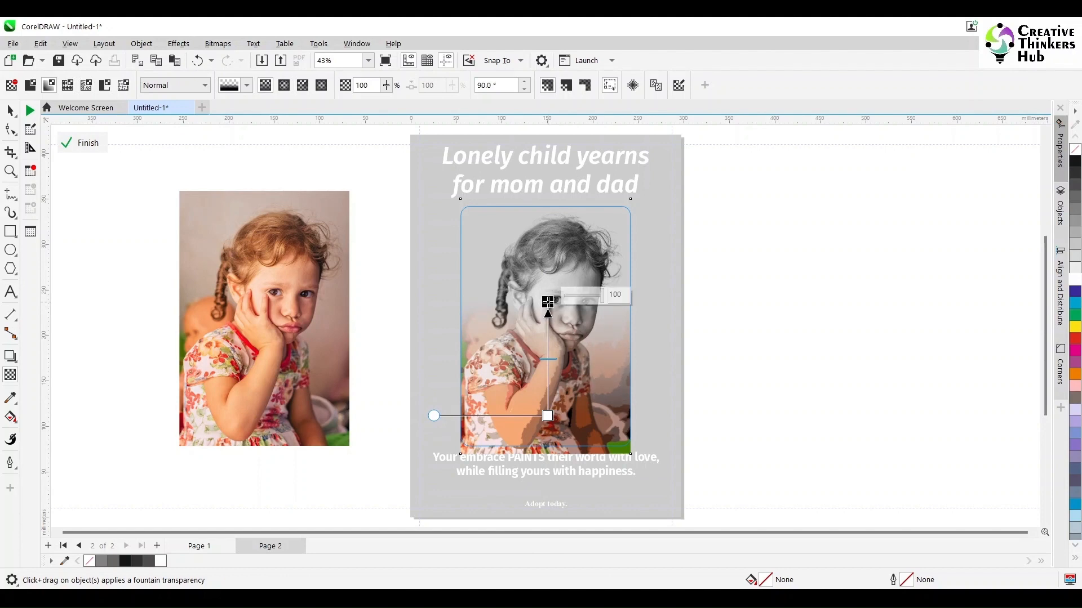
key("space")
- Delete the original colour photo beside the page and finish editing the PowerClip contents
left_click(246, 328)
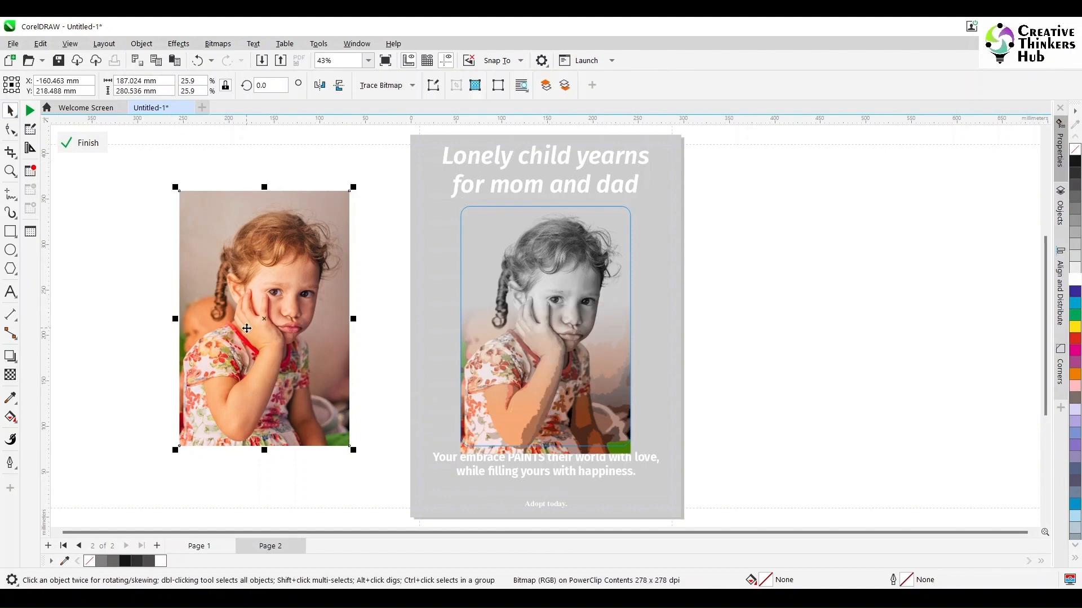
key("Delete")
left_click(246, 329, "ctrl")
left_click(727, 390)
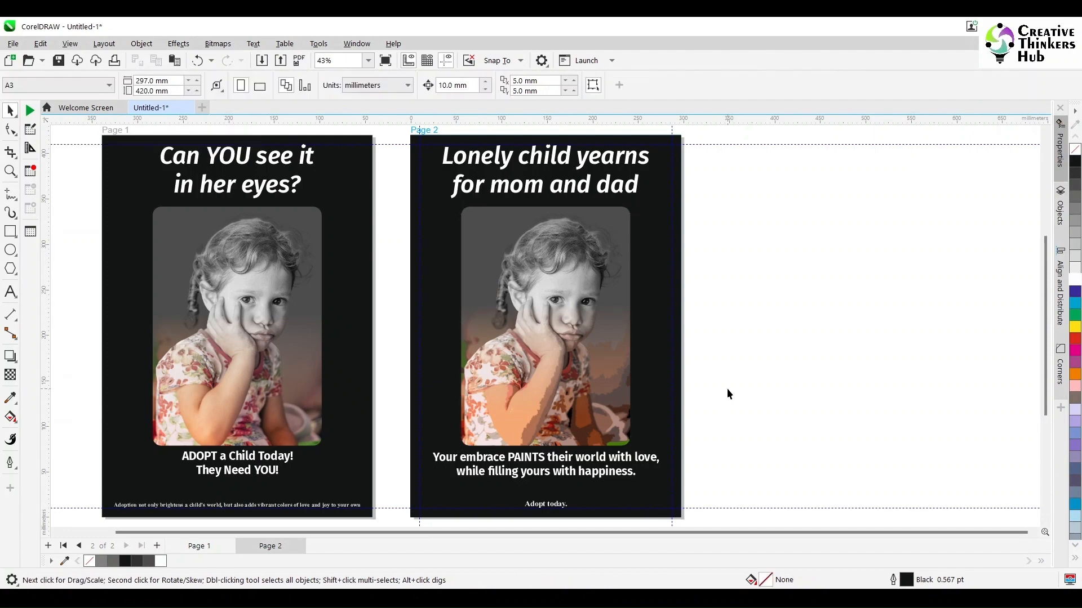
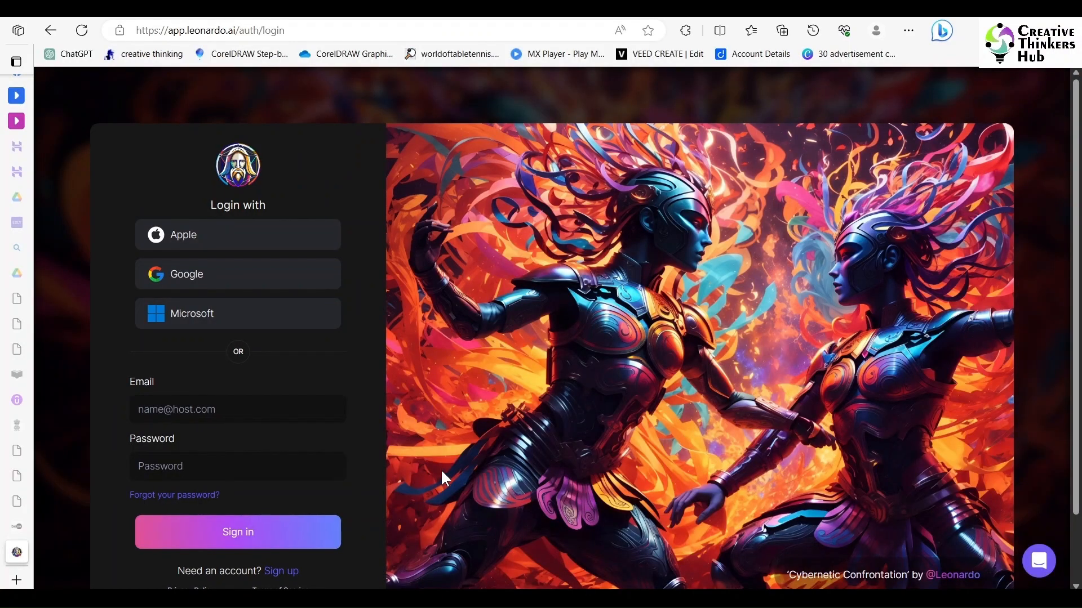
- Sign in to Leonardo.Ai with the Google account
left_click(194, 275)
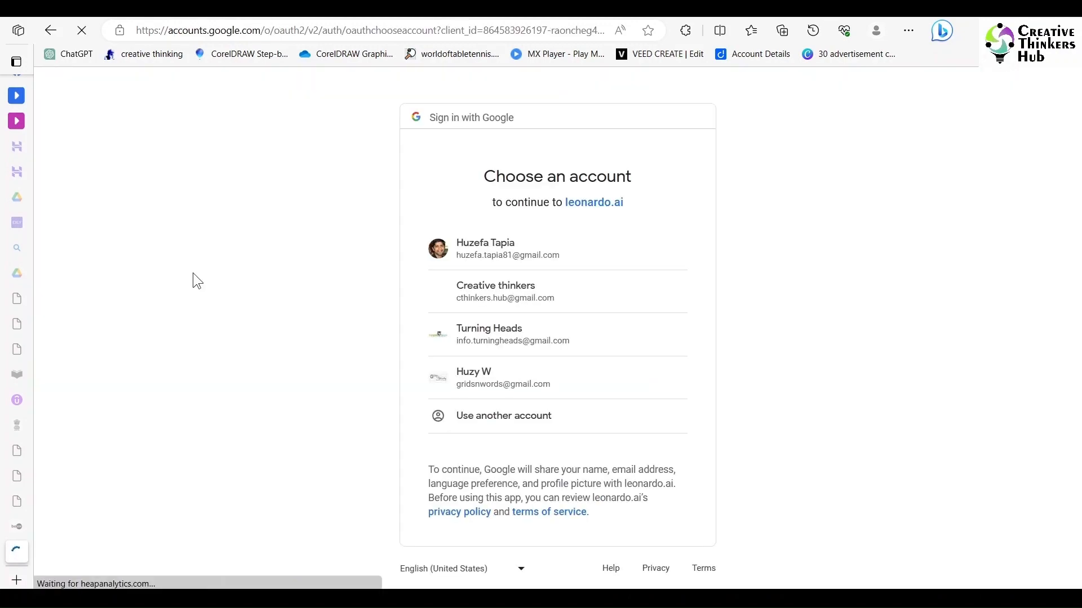
left_click(447, 251)
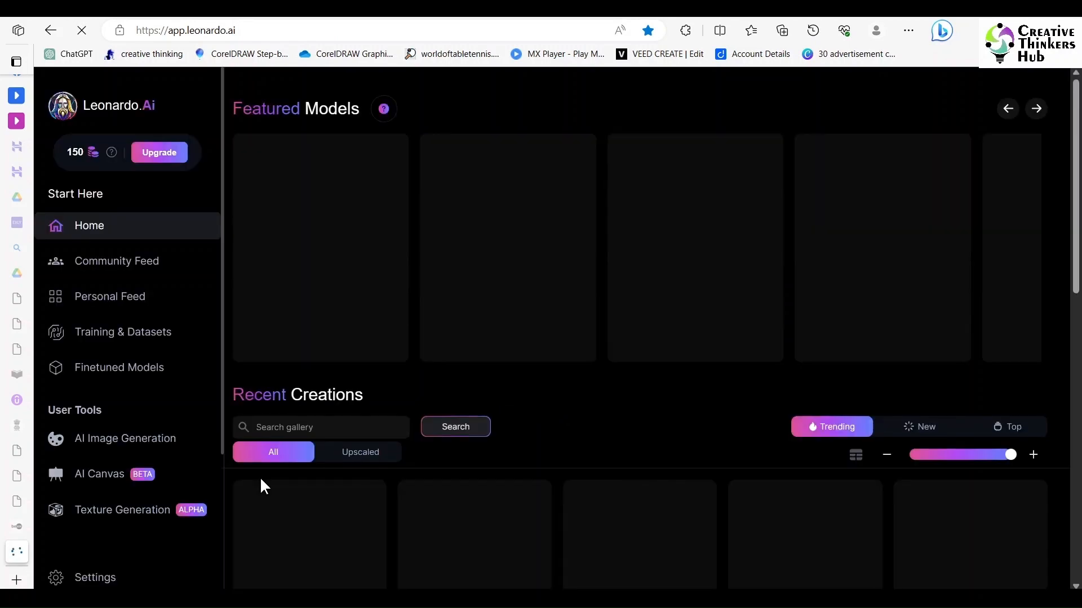
- Enter a username, choose Advertising and Education as interests, set the over-18 content option and submit the get-started form
scroll(261, 485, "down", 2)
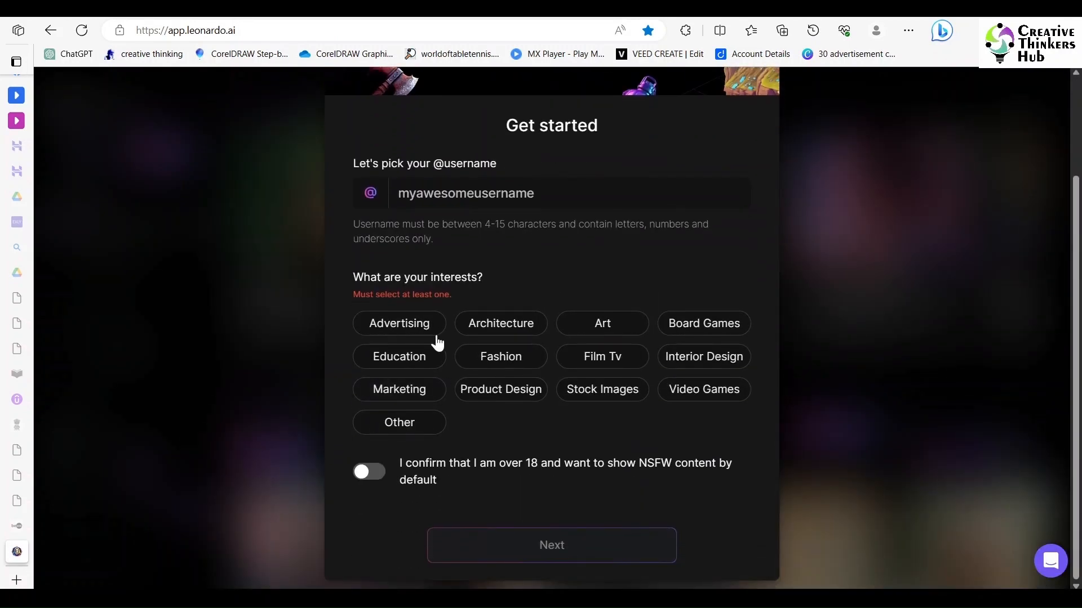
left_click(444, 192)
type("c")
key("BackSpace")
type("huzefatapia")
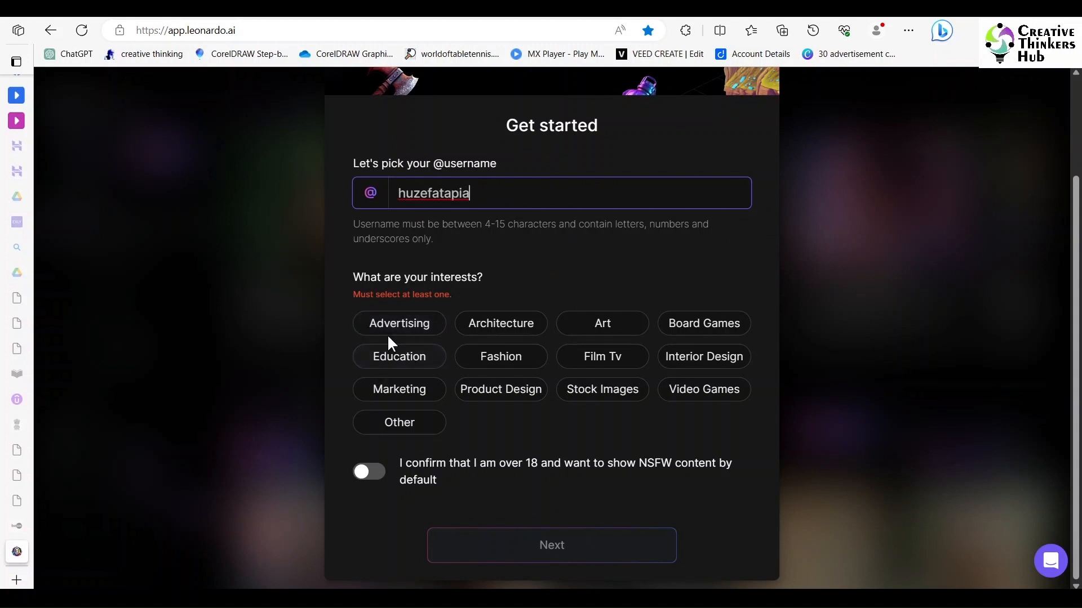
left_click(388, 334)
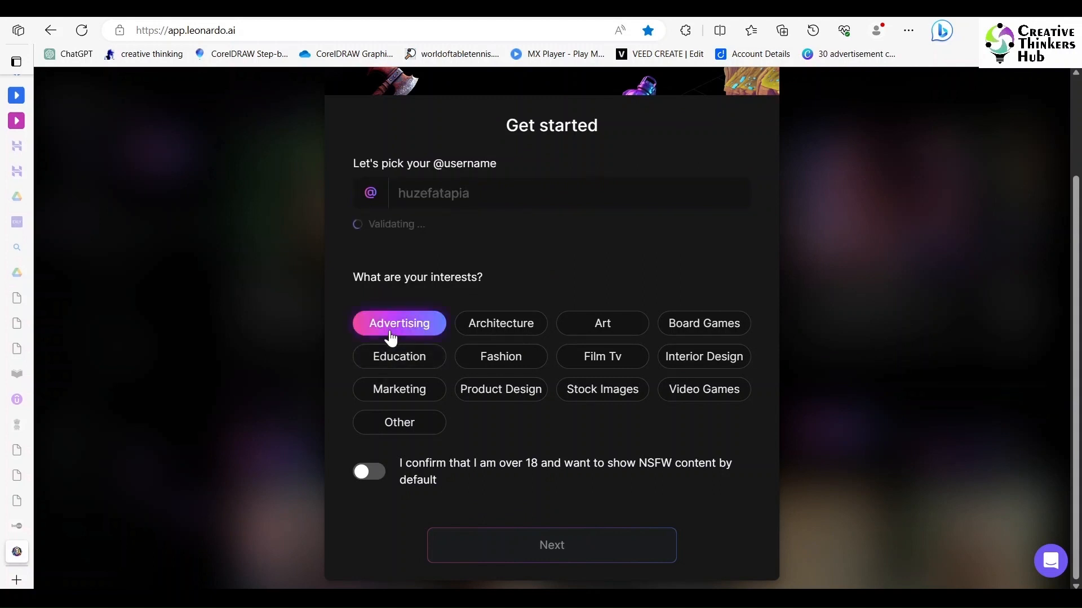
left_click(395, 361)
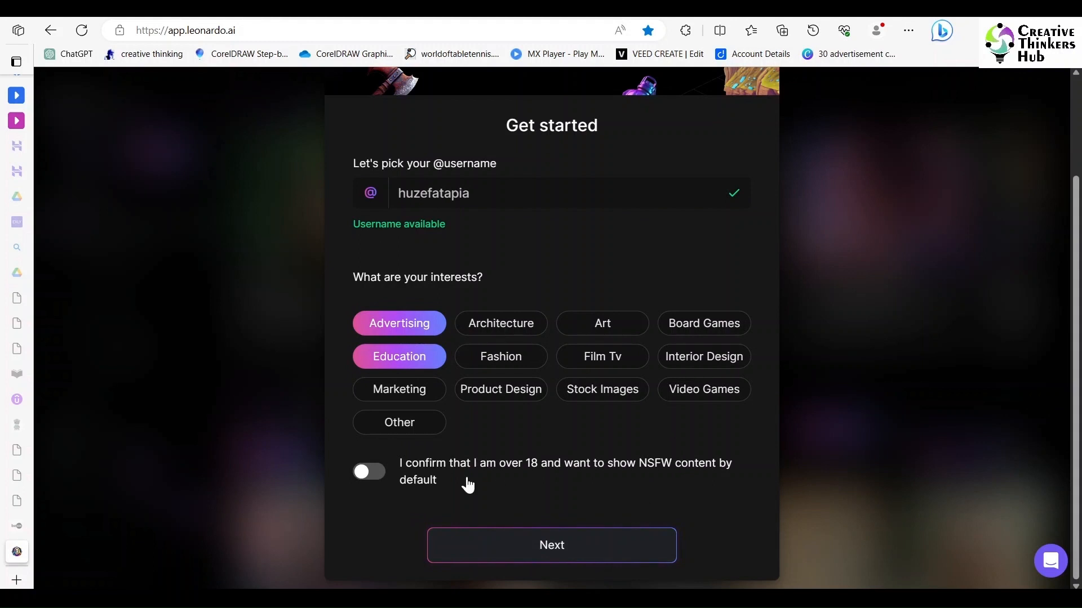
left_click(373, 473)
left_click(564, 558)
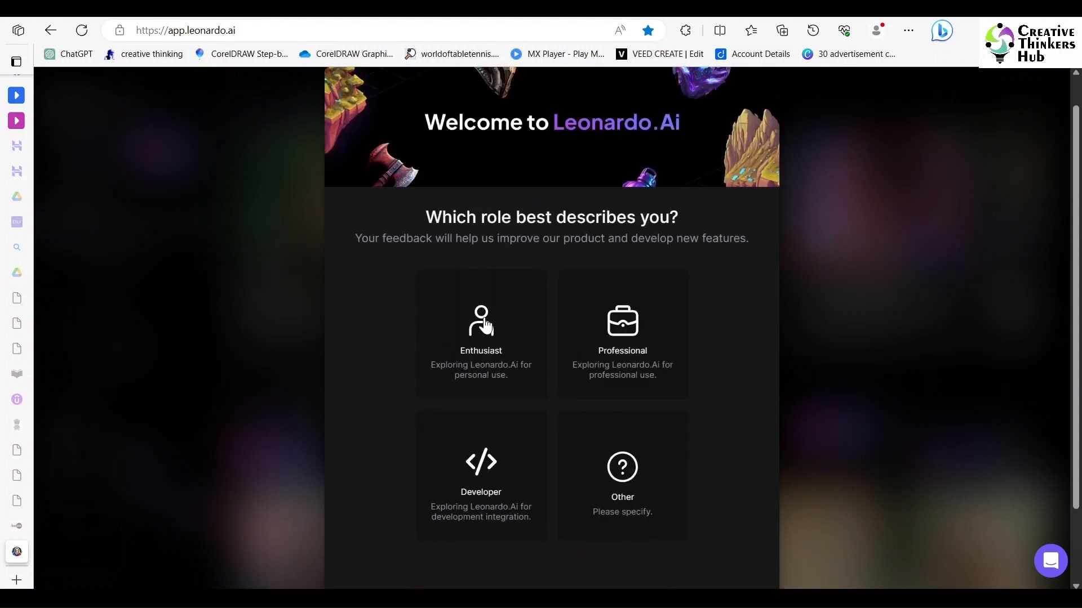
- Choose Enthusiast as the role, complete the onboarding and open AI Image Generation
left_click(485, 326)
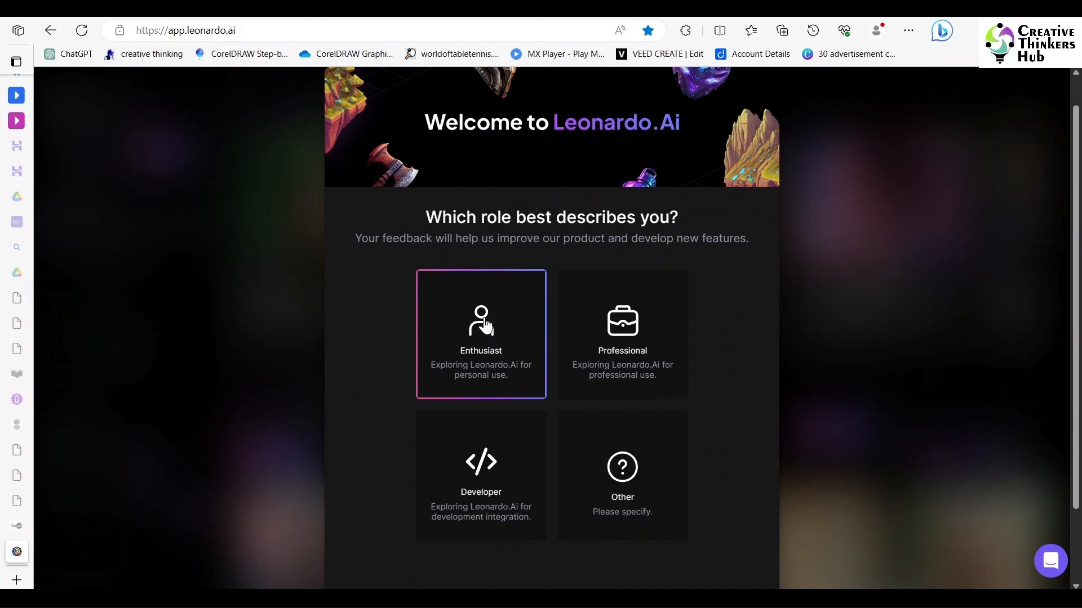
scroll(915, 395, "down", 2)
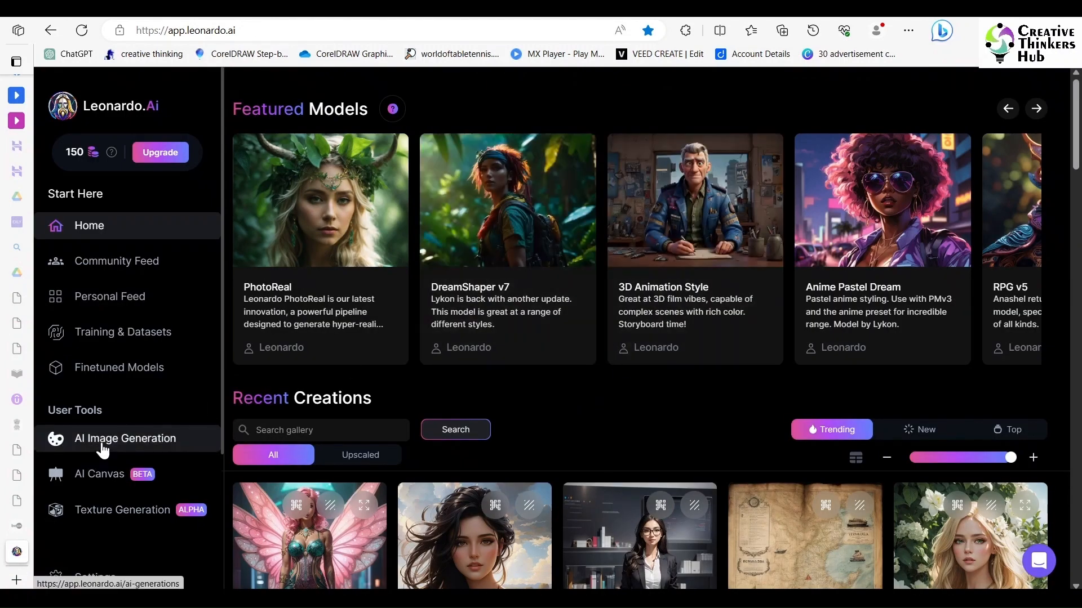
left_click(102, 445)
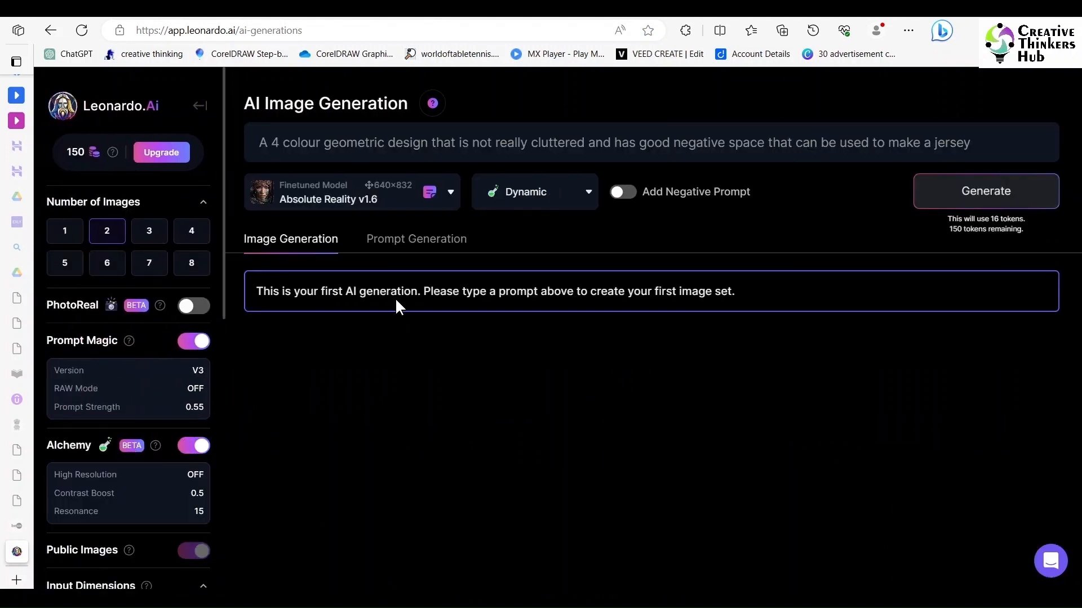
- Replace the sample prompt with "Give me an image of a sad child"
left_click(423, 140)
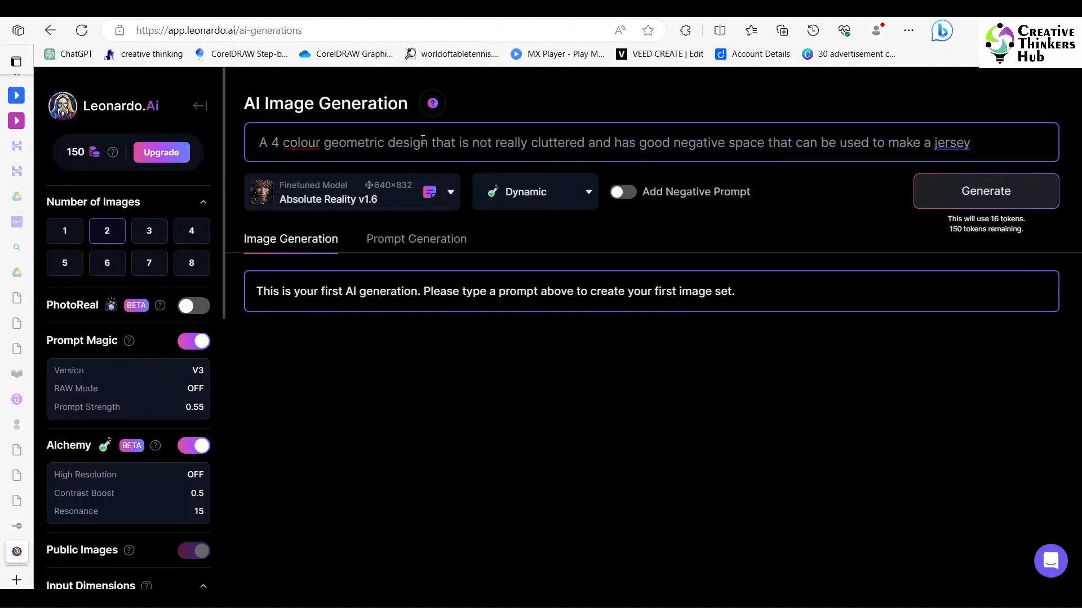
key("ctrl+a")
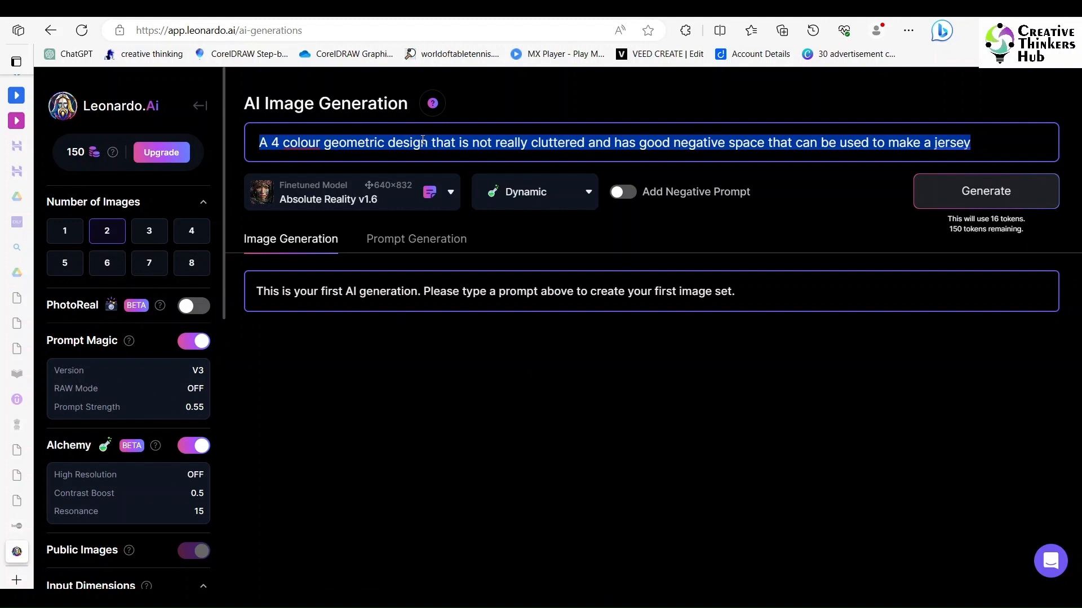
key("BackSpace")
type("A")
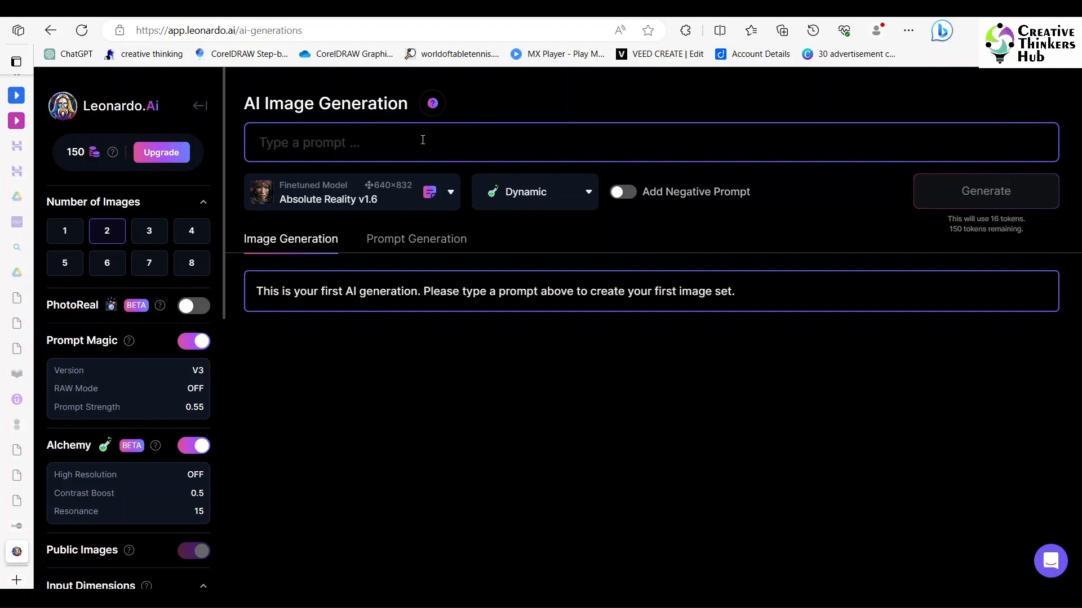
type("Give me ")
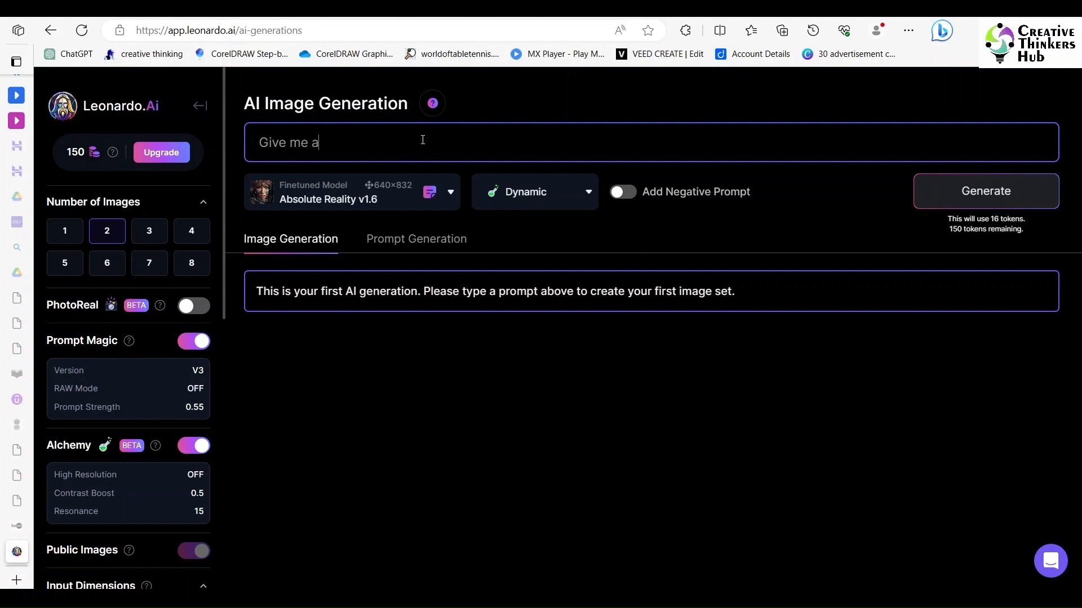
type("an image of a sad whild")
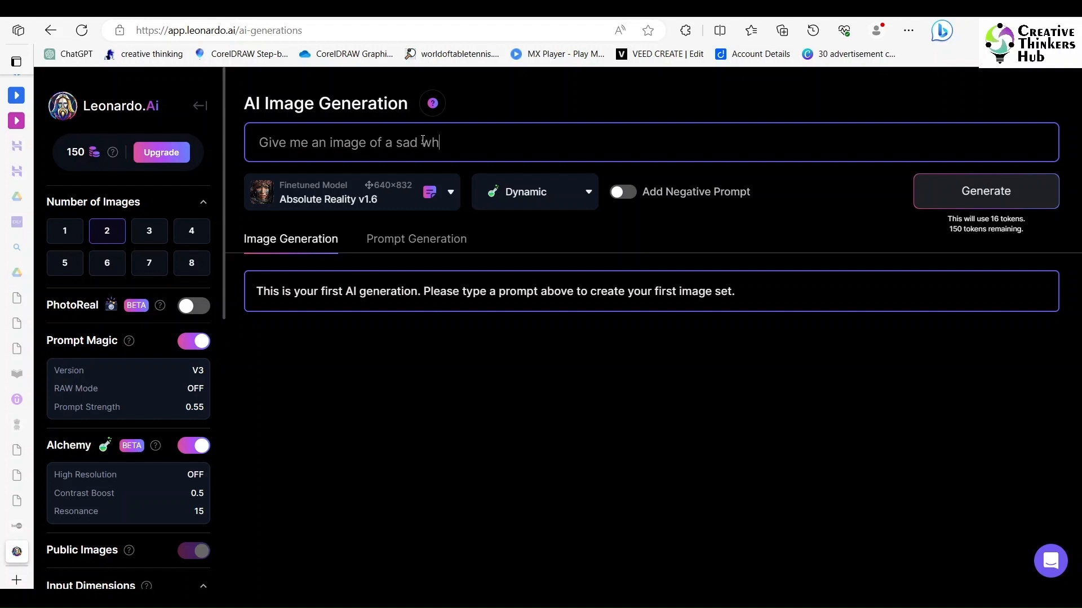
key("BackSpace")
key("BackSpace")
key("BackSpace")
key("BackSpace")
- Continue the prompt with "which should go from black and white to happy vibrant colors"
key("BackSpace")
type("child ")
type("that")
key("BackSpace")
key("BackSpace")
key("BackSpace")
key("BackSpace")
key("BackSpace")
type("which should be c")
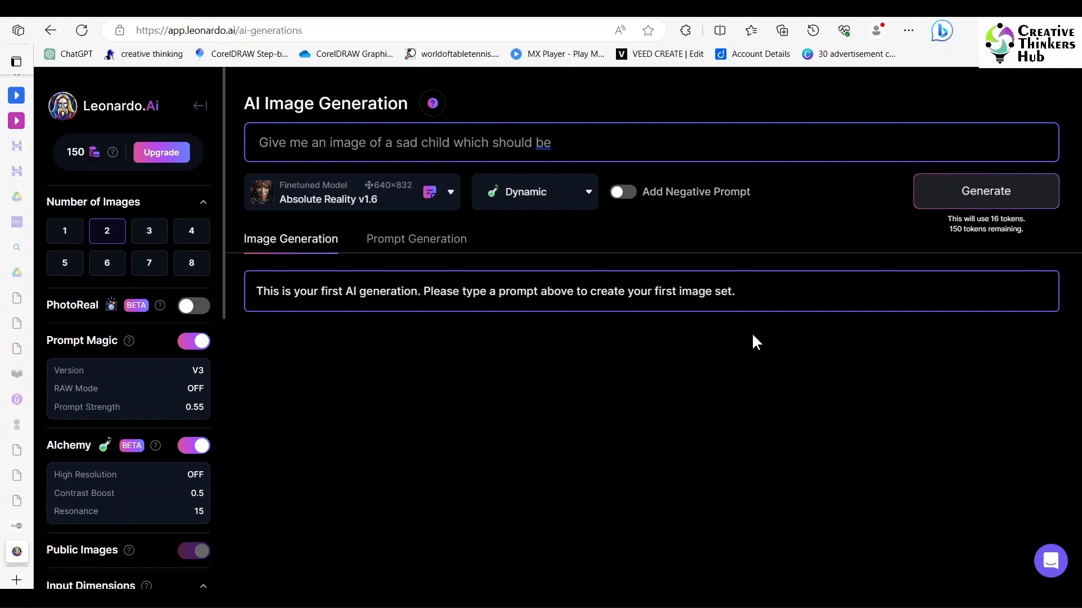
key("BackSpace")
key("BackSpace")
type("go from black and ")
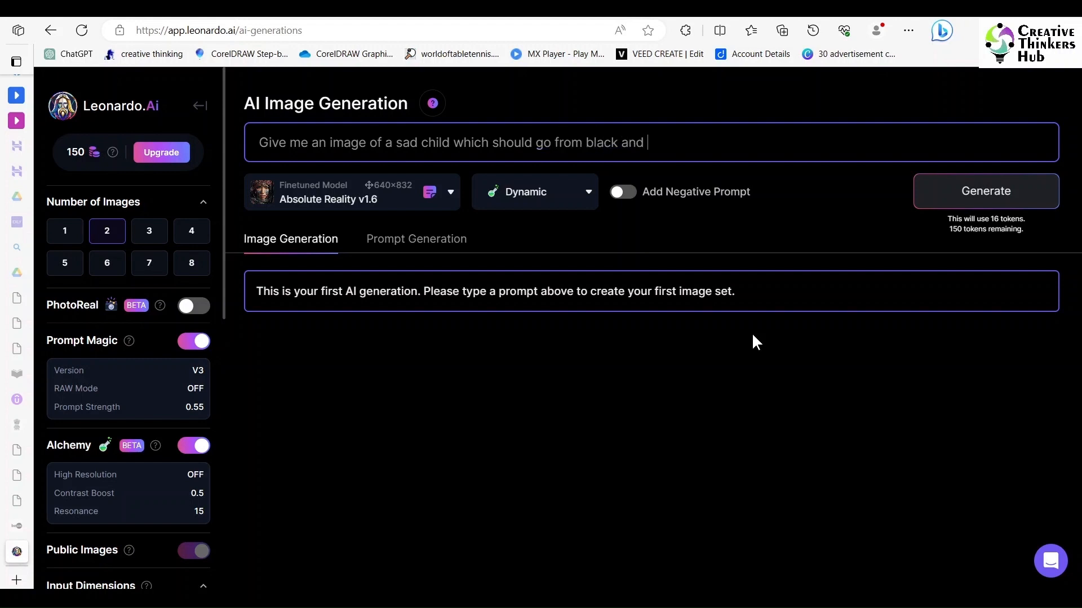
type("white to happy ")
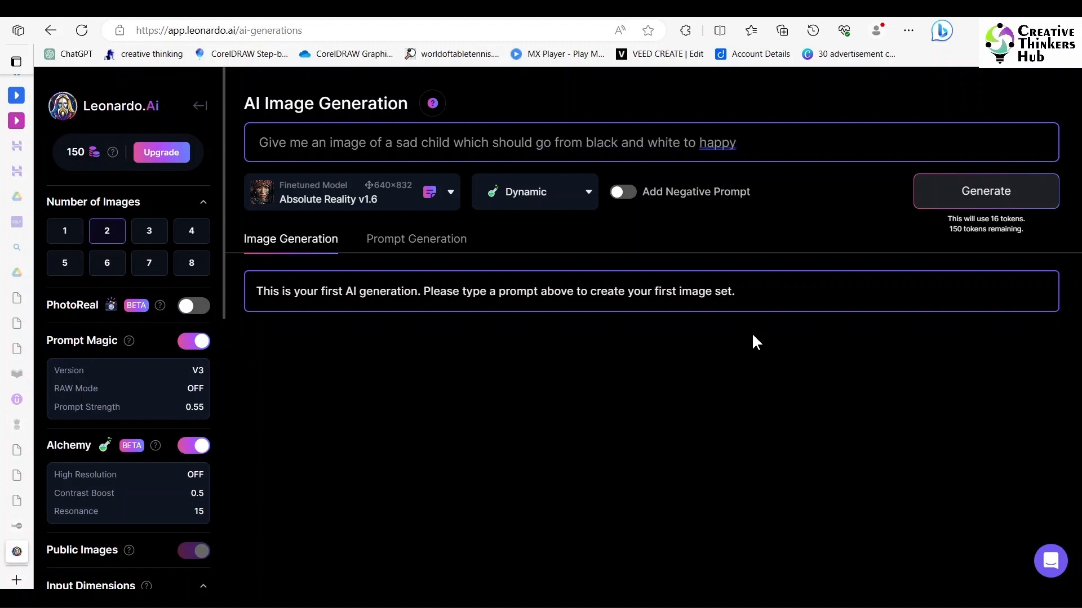
type("vibrant colours")
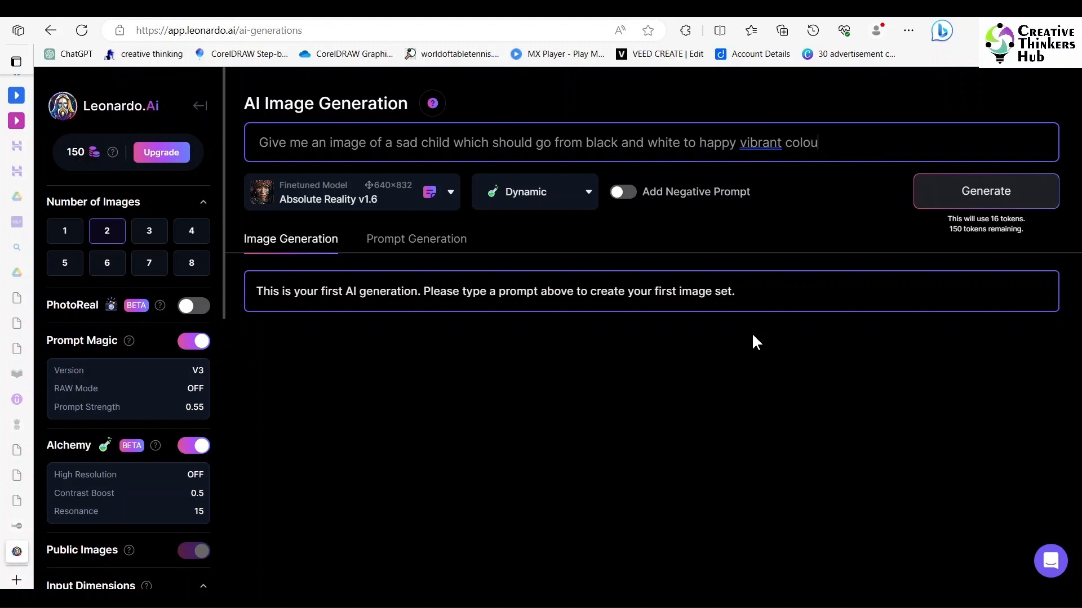
key("BackSpace")
key("BackSpace")
key("BackSpace")
type("rs")
- Set the image style to Photography, keeping the Absolute Reality v1.6 model, and generate the images
left_click(410, 195)
left_click(569, 334)
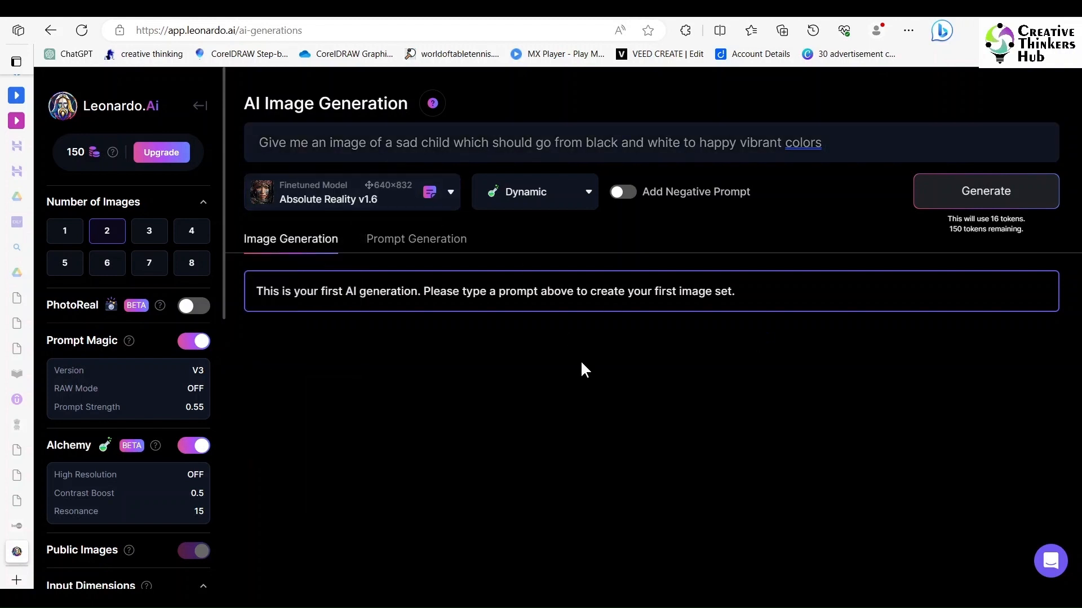
left_click(543, 203)
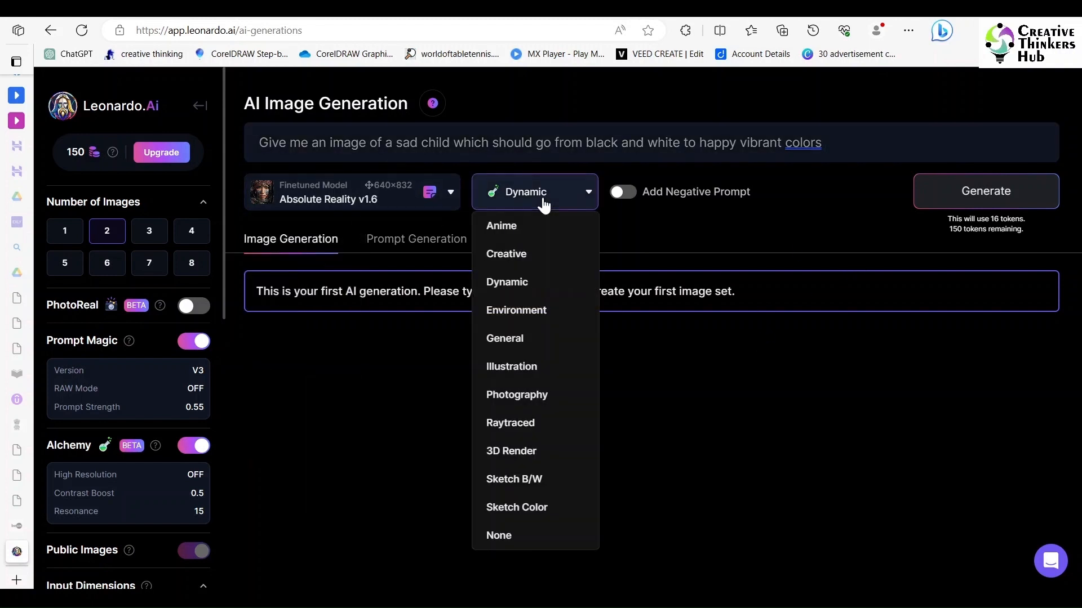
left_click(519, 394)
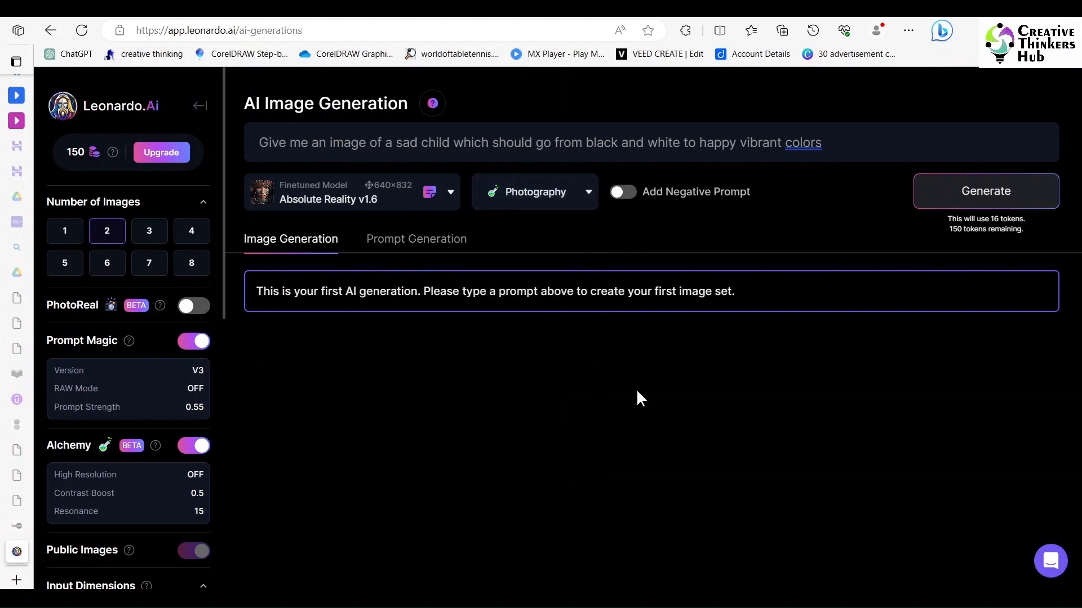
left_click(983, 194)
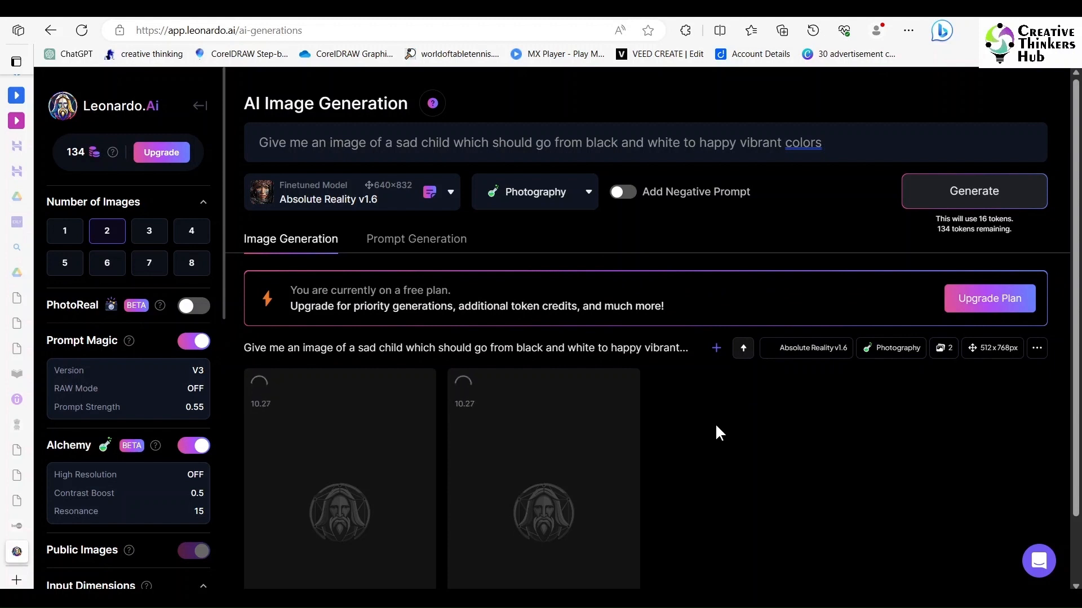
scroll(716, 427, "down", 1)
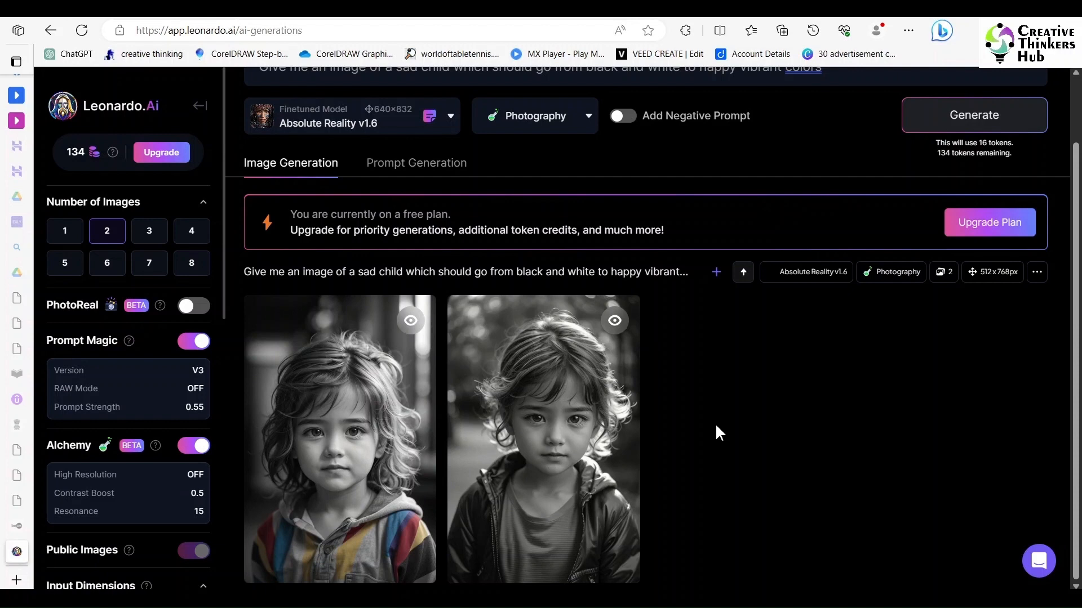
- Switch the image style to Dynamic and generate a new set from the same prompt
scroll(716, 428, "up", 2)
left_click(535, 192)
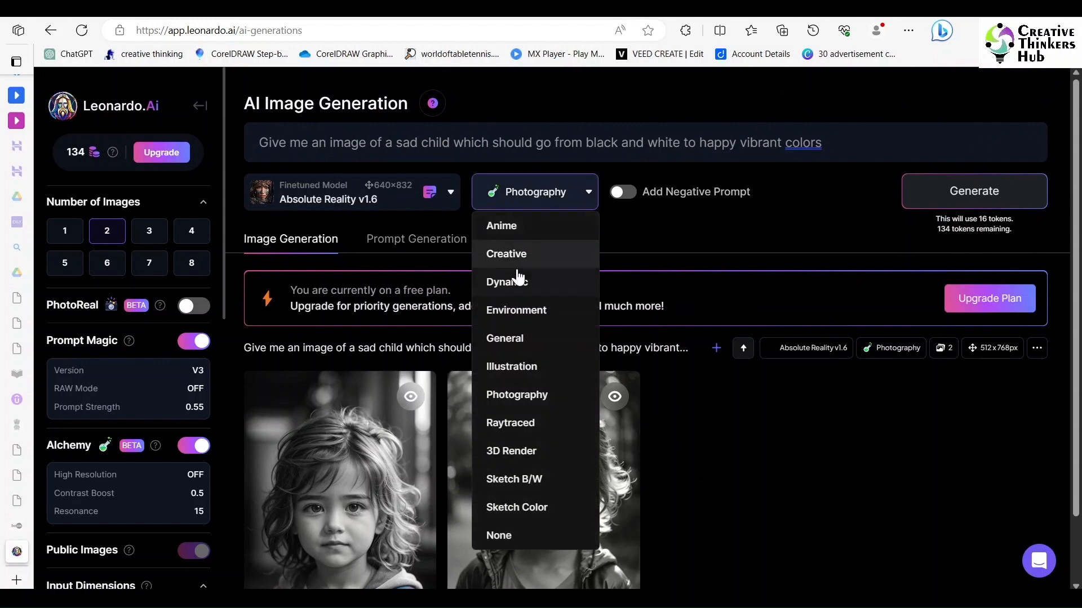
left_click(507, 281)
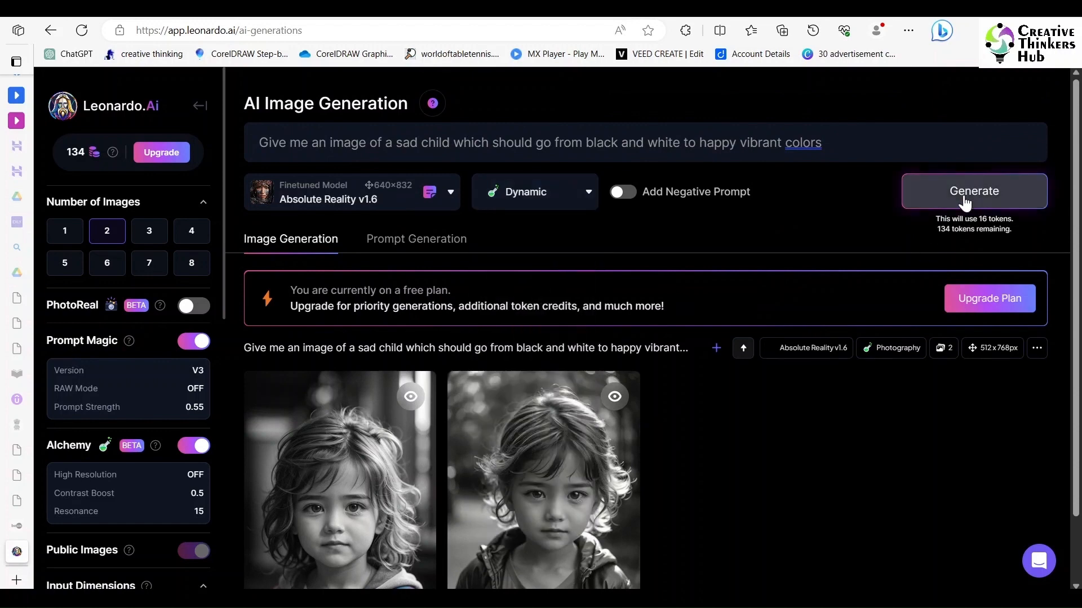
left_click(966, 212)
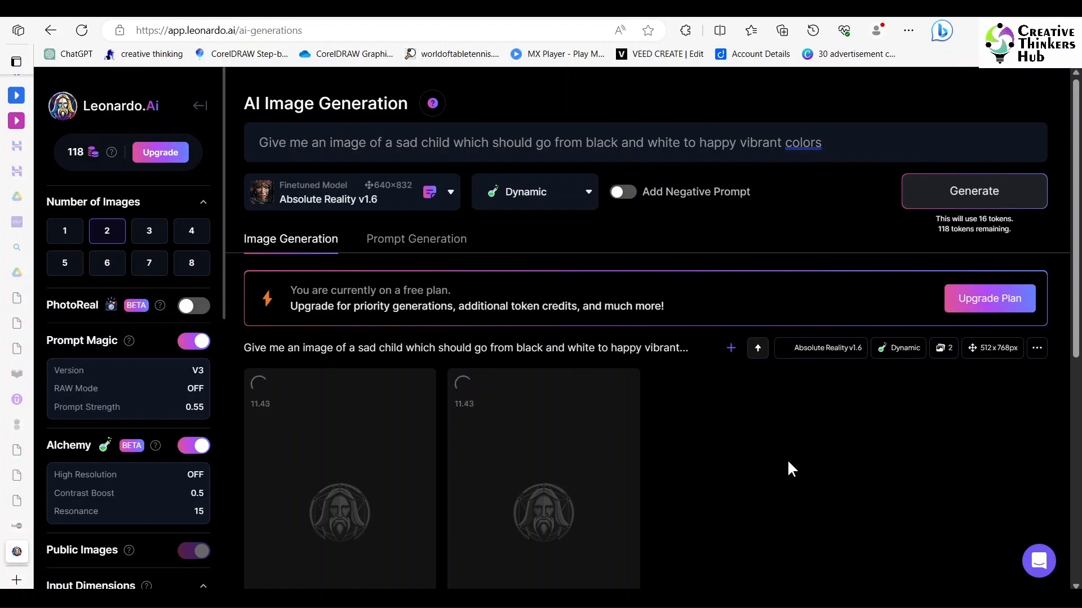
scroll(788, 463, "down", 3)
scroll(788, 463, "up", 1)
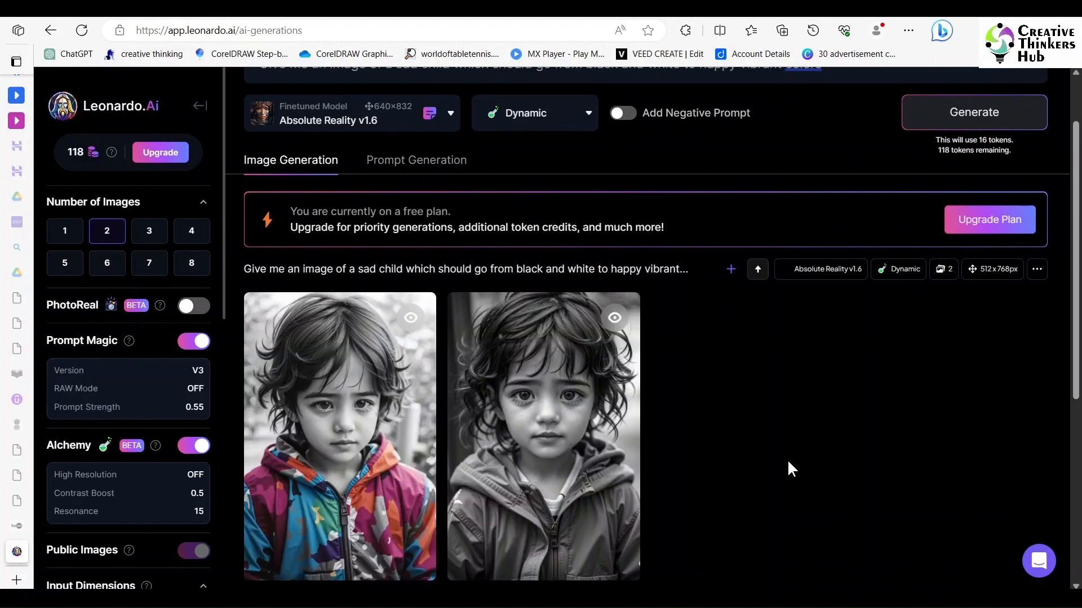
- Download the generated image of the child in the colourful hooded jacket as a JPG to the Desktop
scroll(788, 463, "down", 1)
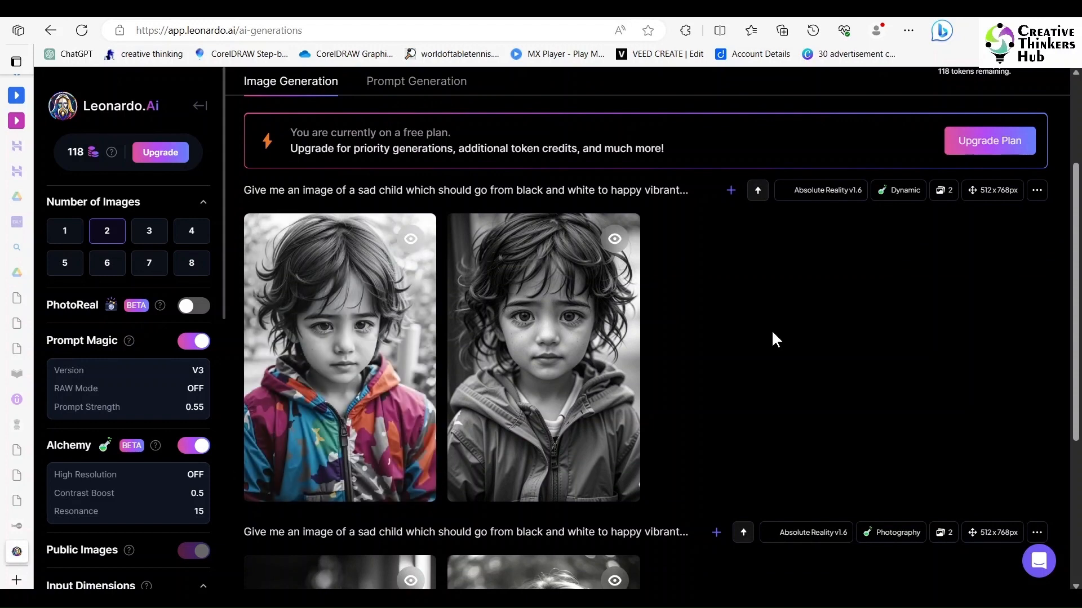
mouse_move(350, 417)
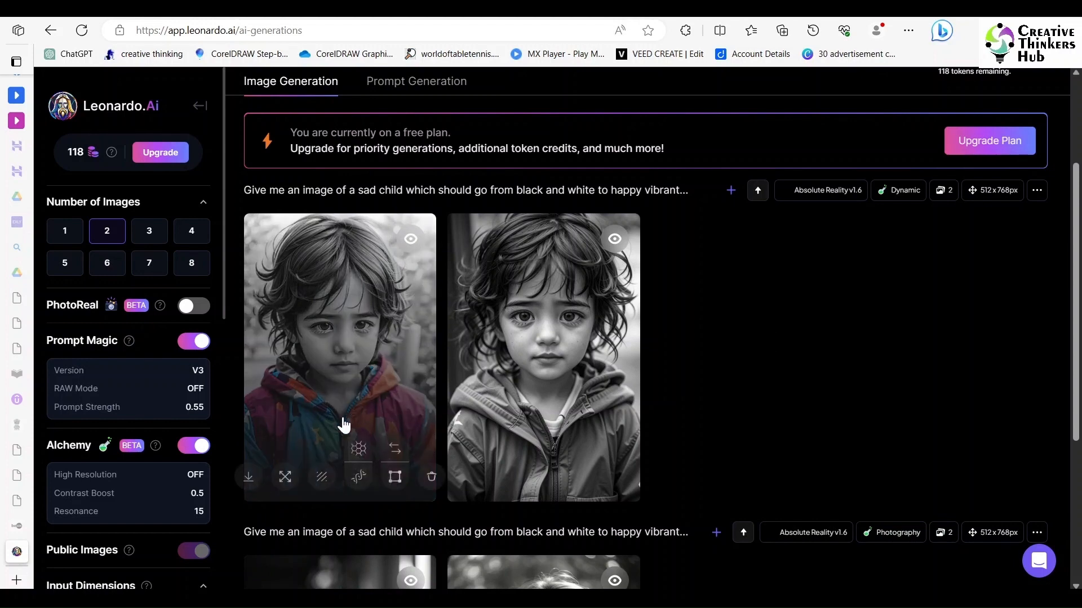
left_click(248, 479)
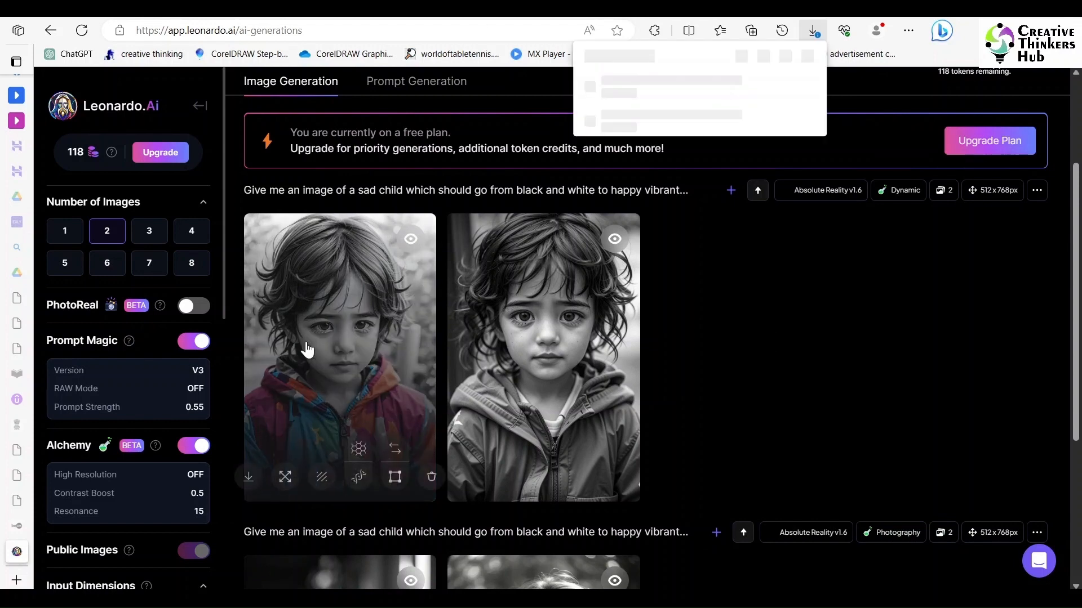
left_click(725, 103)
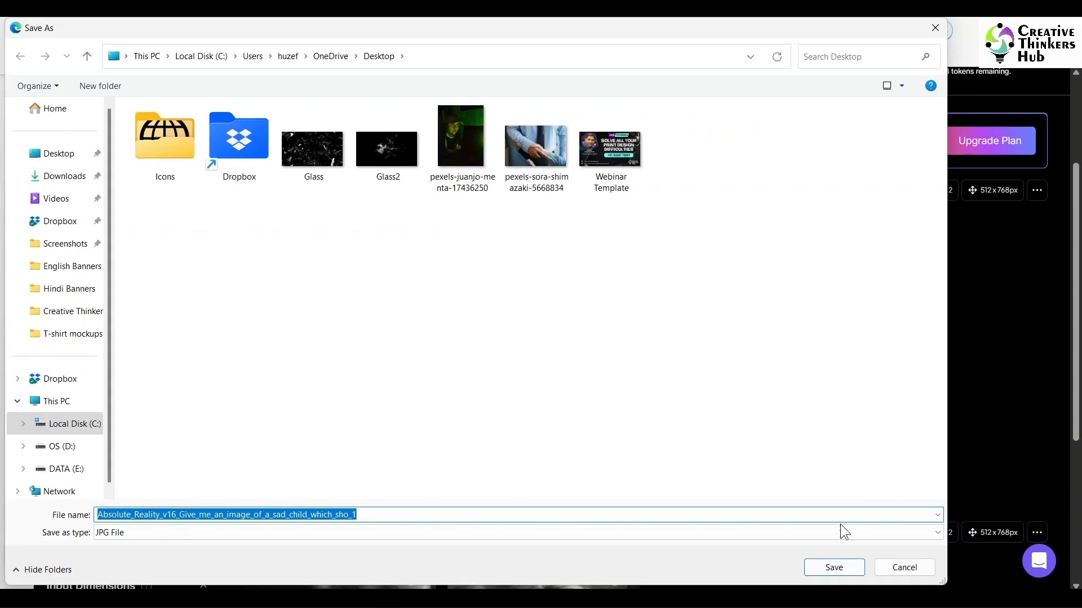
left_click(826, 567)
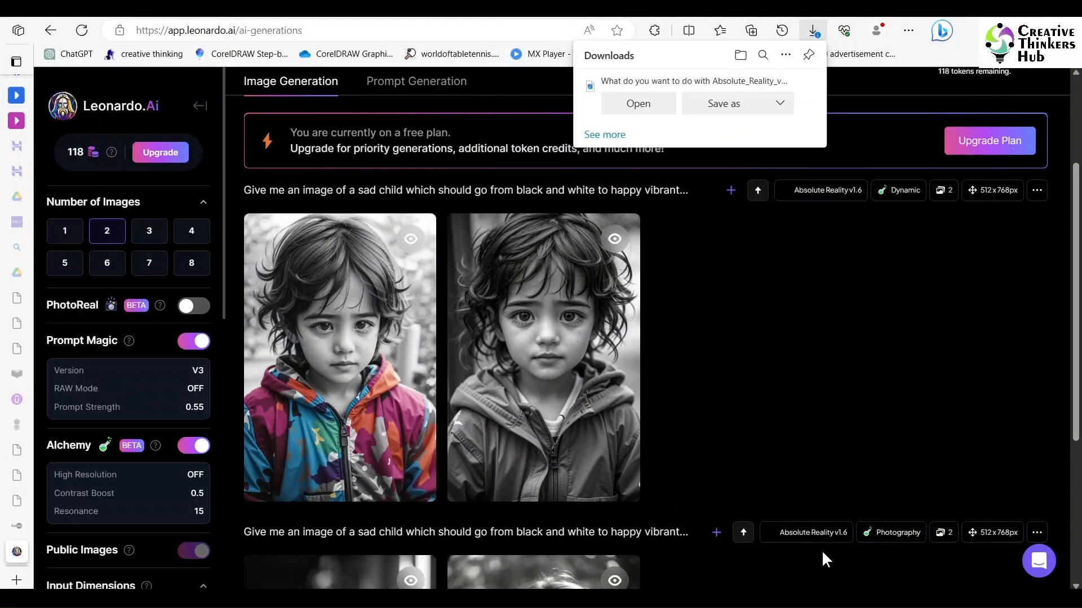
left_click(741, 384)
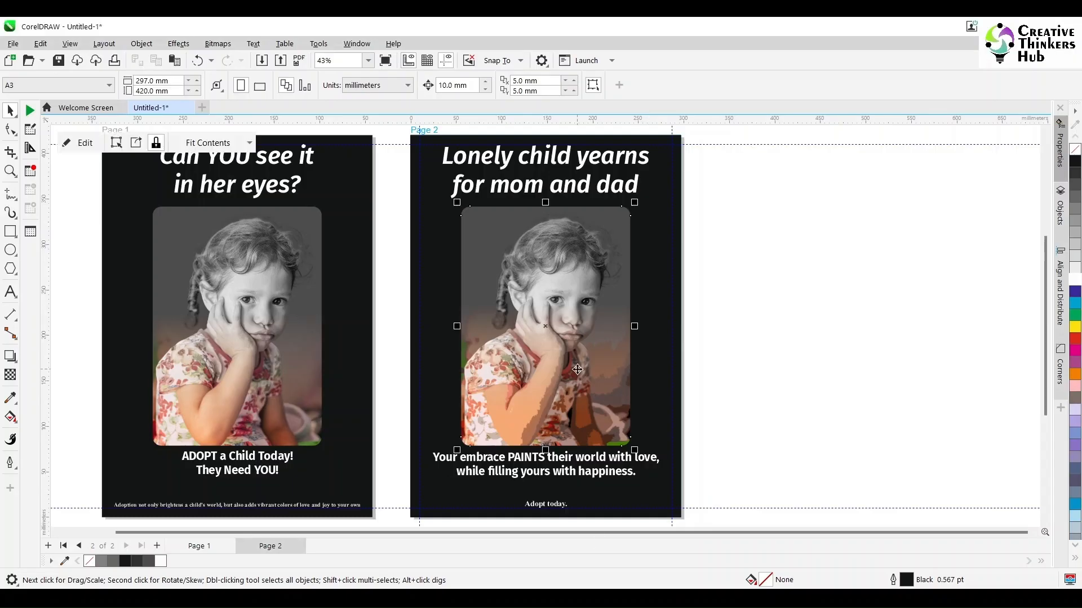
- Switch to CorelDRAW and duplicate page 2 with its contents as a new page 3
left_click(270, 549)
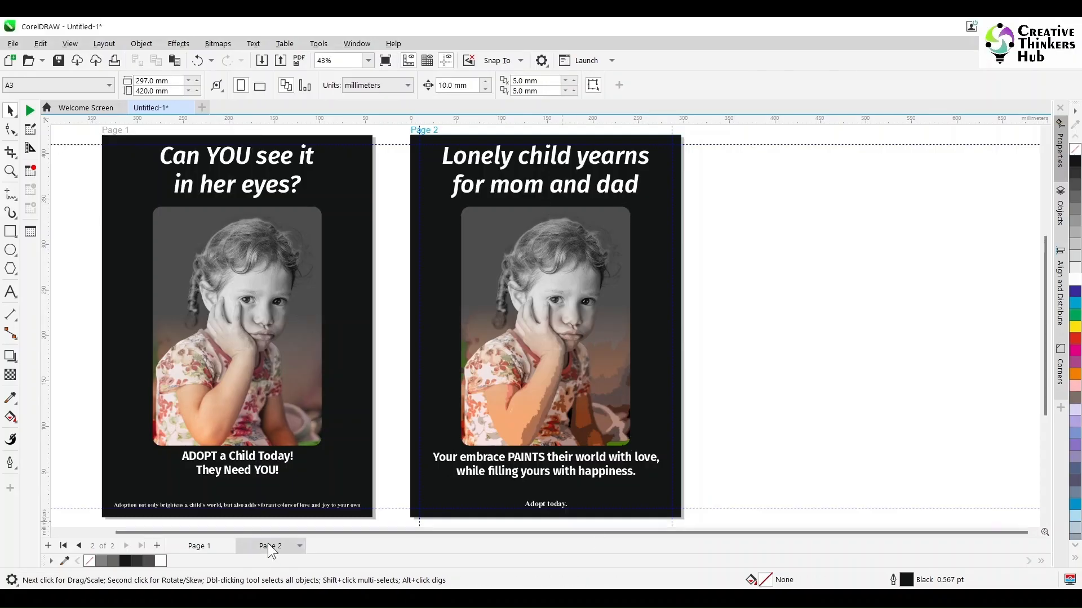
right_click(270, 549)
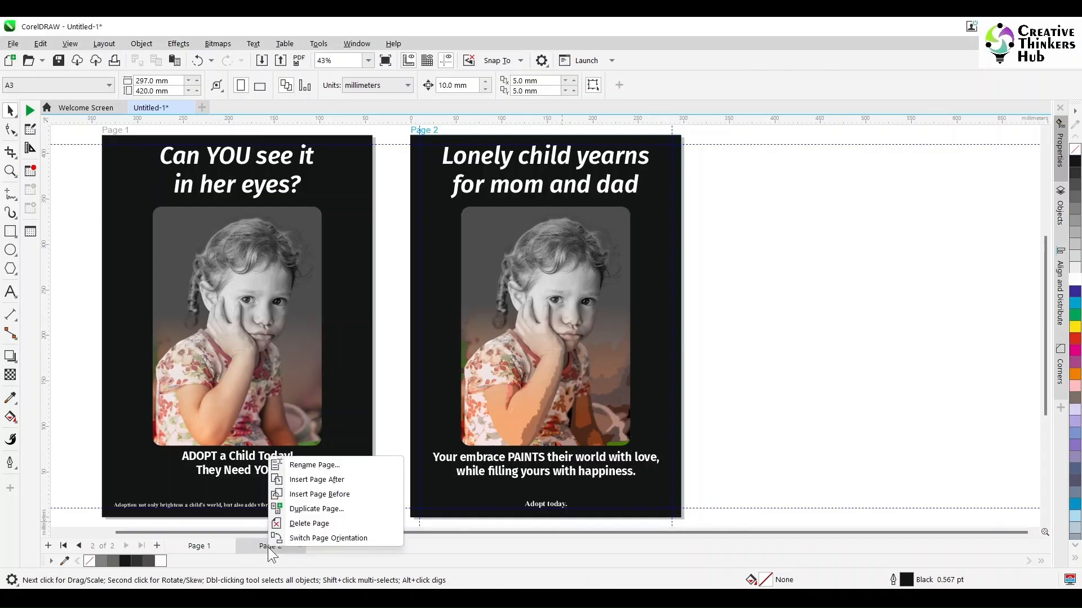
left_click(331, 510)
left_click(521, 352)
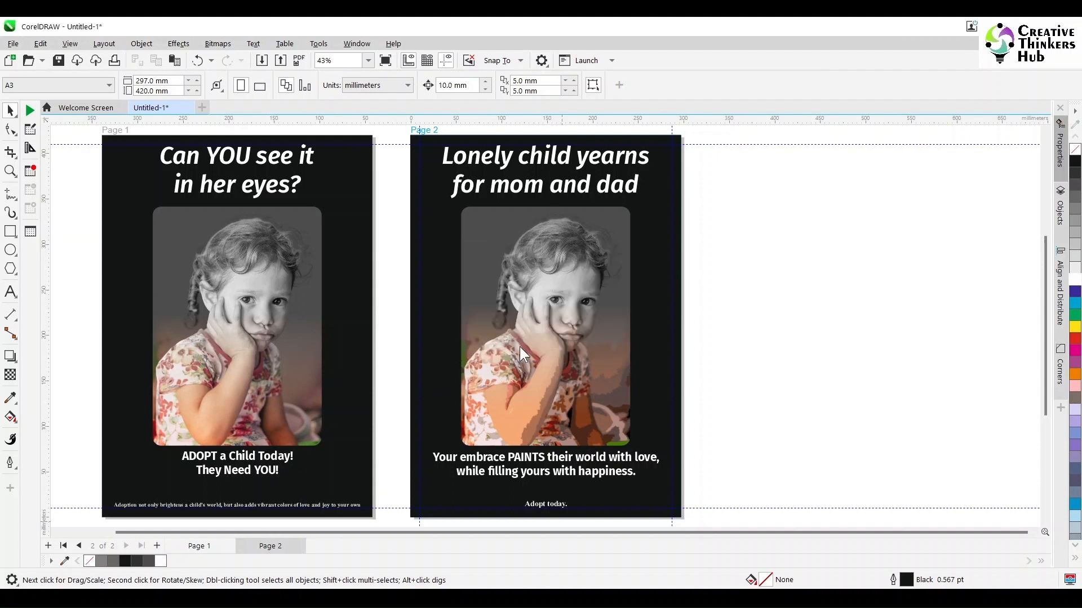
- Replace both pictures inside page 3's PowerClip frame with the downloaded image of the child in the colourful hooded jacket
double_click(900, 349)
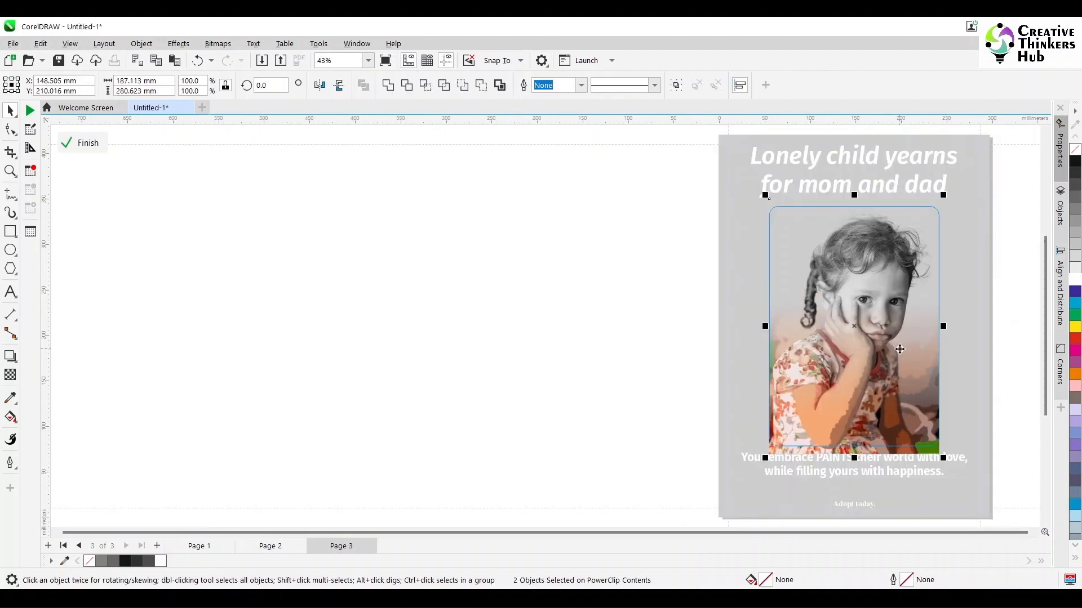
key("Delete")
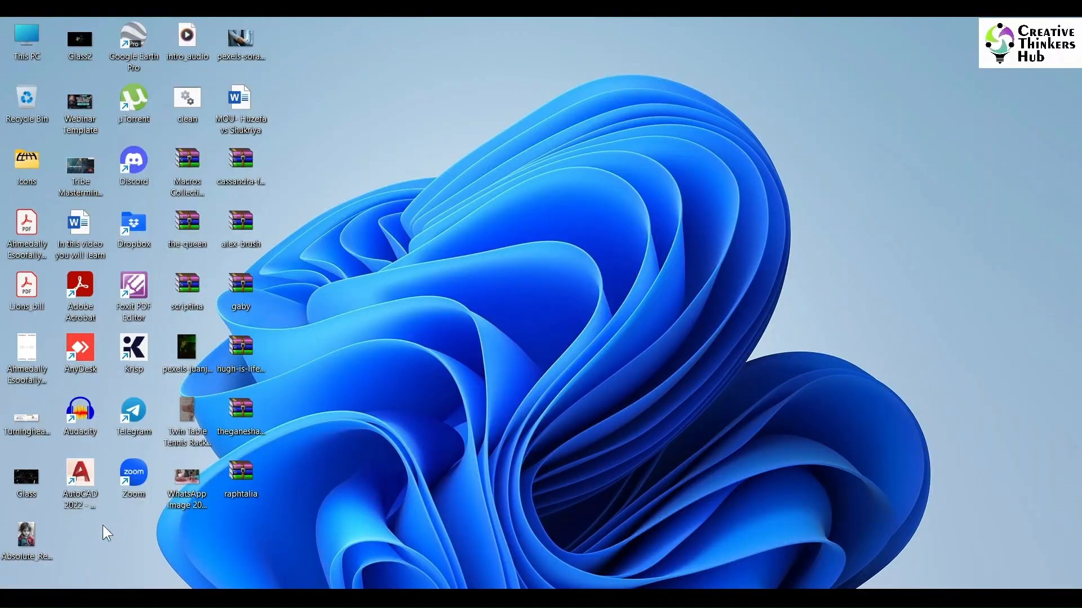
left_click_drag(26, 535, 880, 356)
- Scale and position the new image to fill the rounded frame, and finish editing the PowerClip contents
left_click_drag(844, 406, 763, 452)
left_click_drag(838, 425, 786, 427)
left_click_drag(862, 305, 972, 185)
left_click(852, 318)
left_click_drag(859, 307, 979, 176)
left_click_drag(817, 257, 823, 280)
left_click_drag(949, 476, 941, 465)
left_click(976, 407, "ctrl")
left_click(1018, 361)
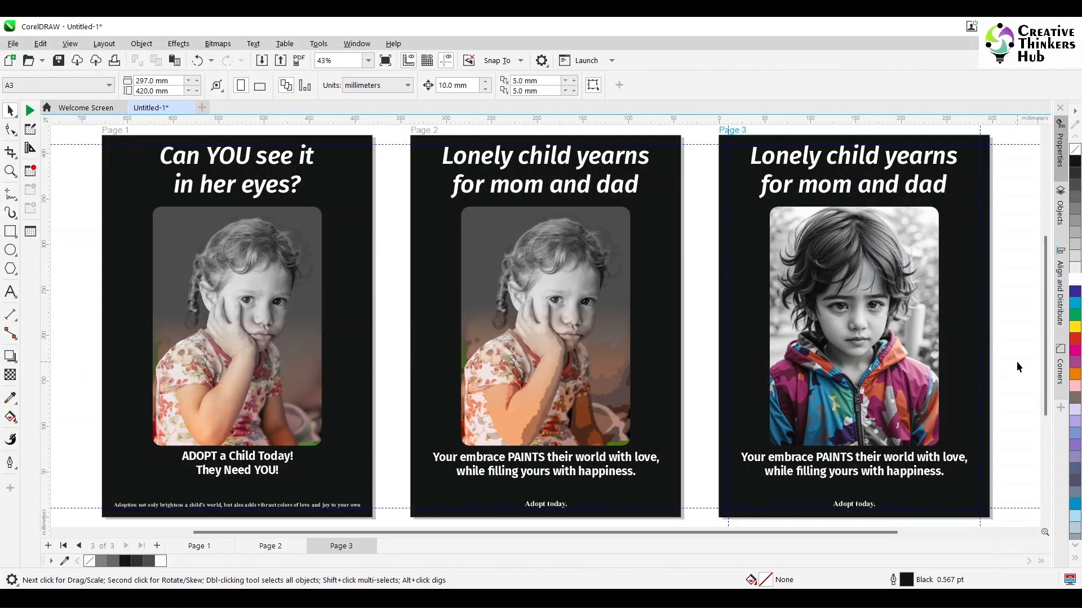